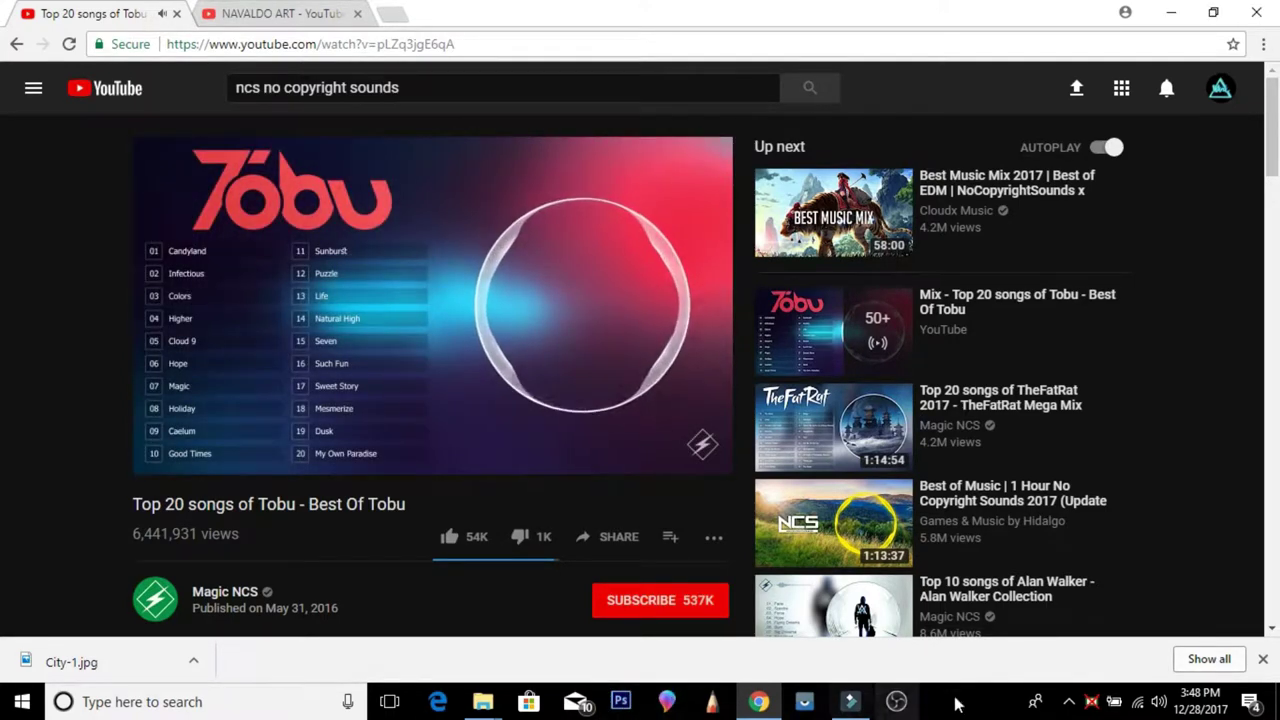
- Open the system volume flyout while Photoshop CS6 loads over the Tobu video
click(1158, 704)
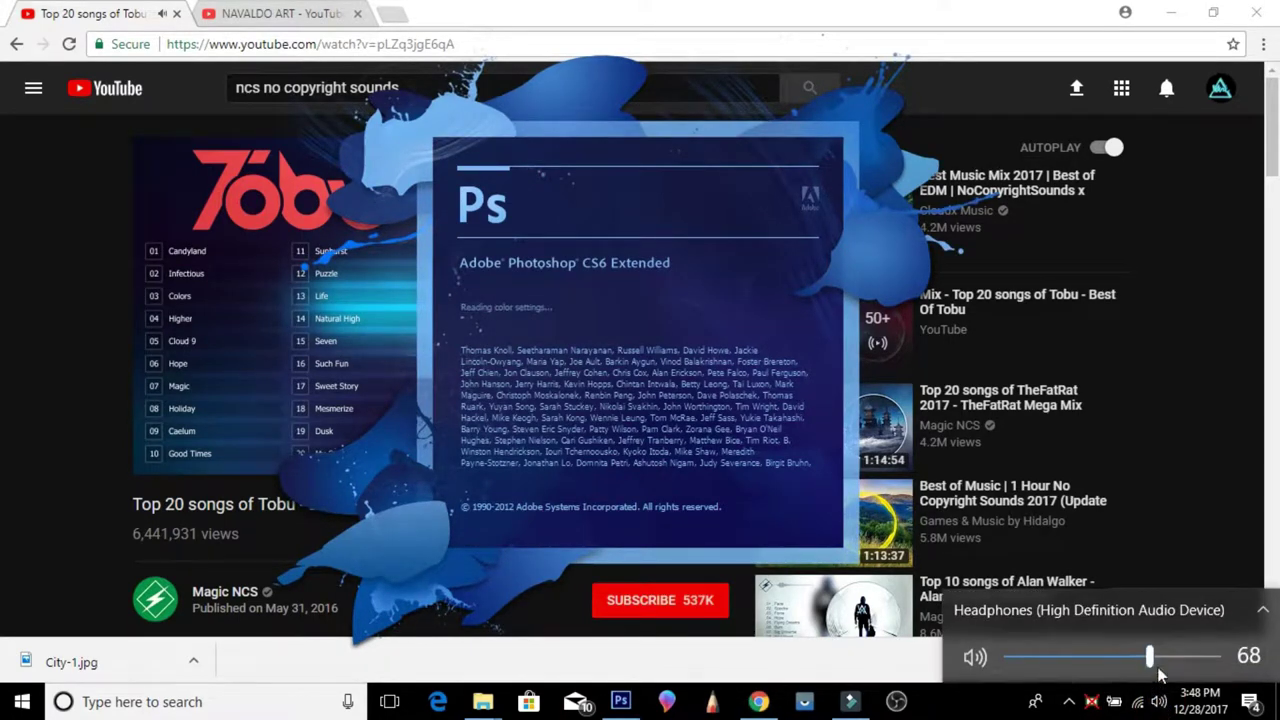
- Raise the headphone volume and bring up Photoshop's New document dialog
click(1158, 668)
scroll(1158, 668, up, 2)
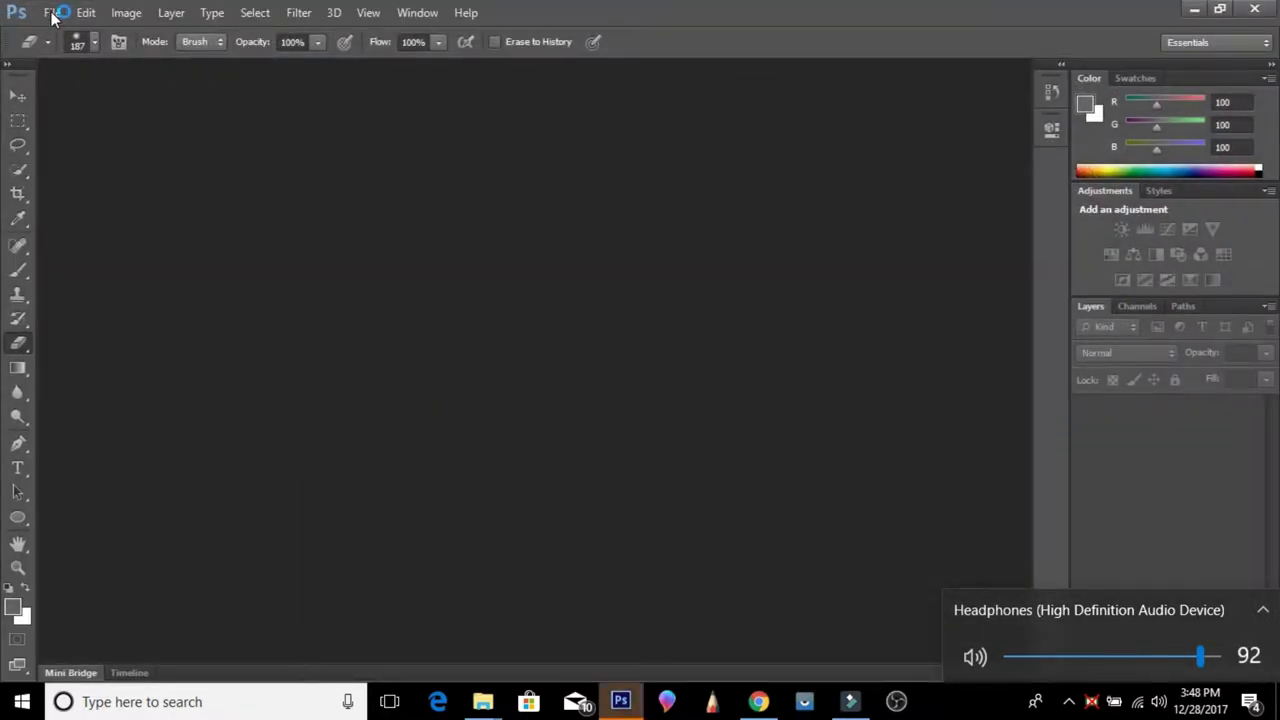
click(55, 14)
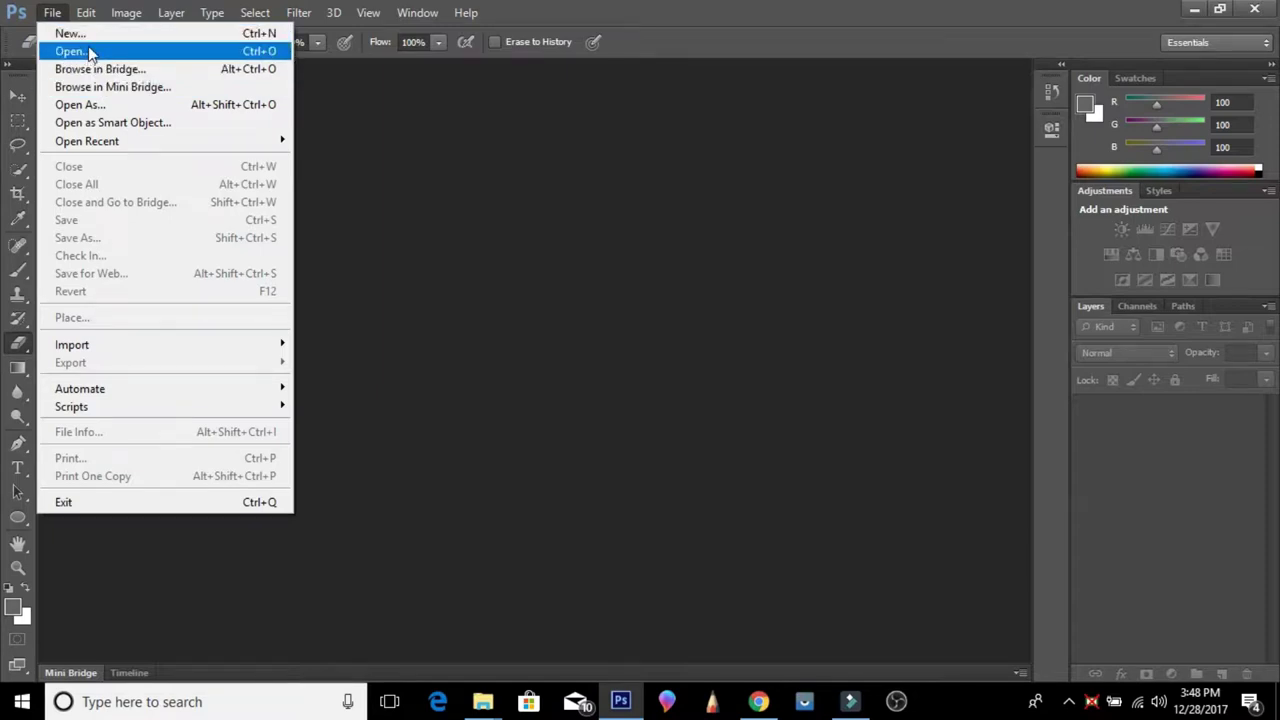
click(70, 33)
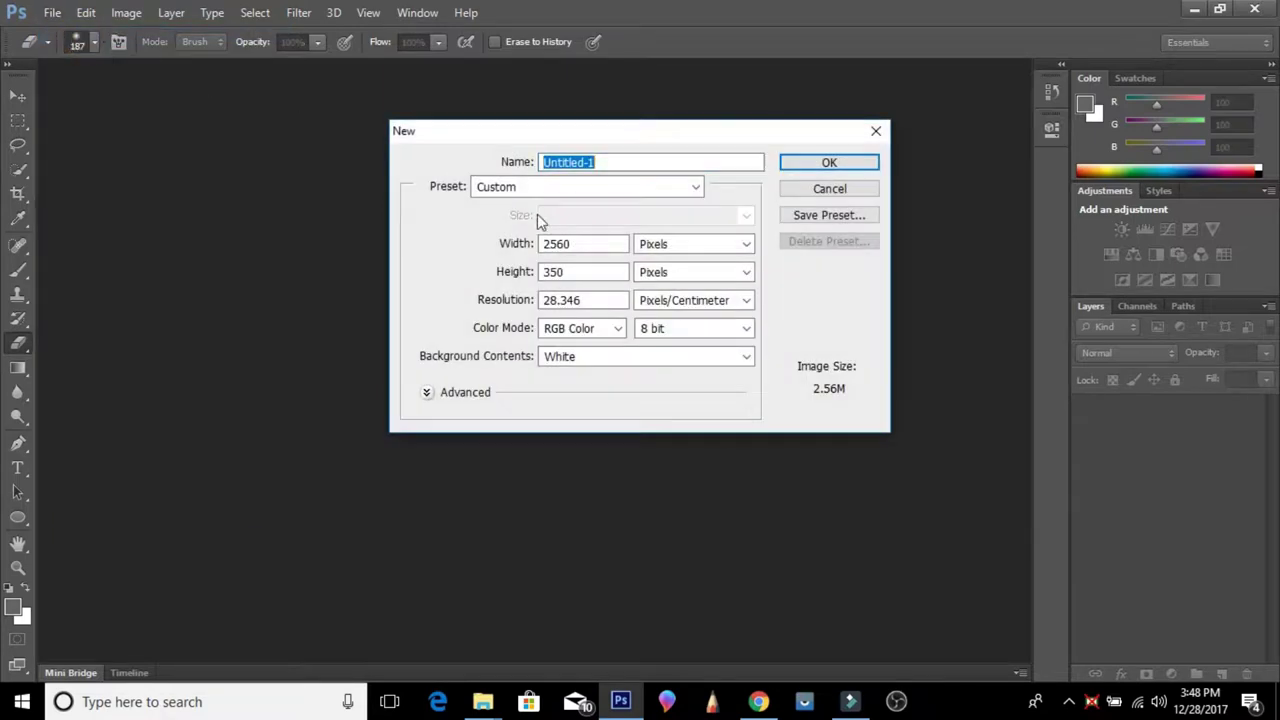
- Create Untitled-1, a white 2560 x 1440 pixel document
click(577, 272)
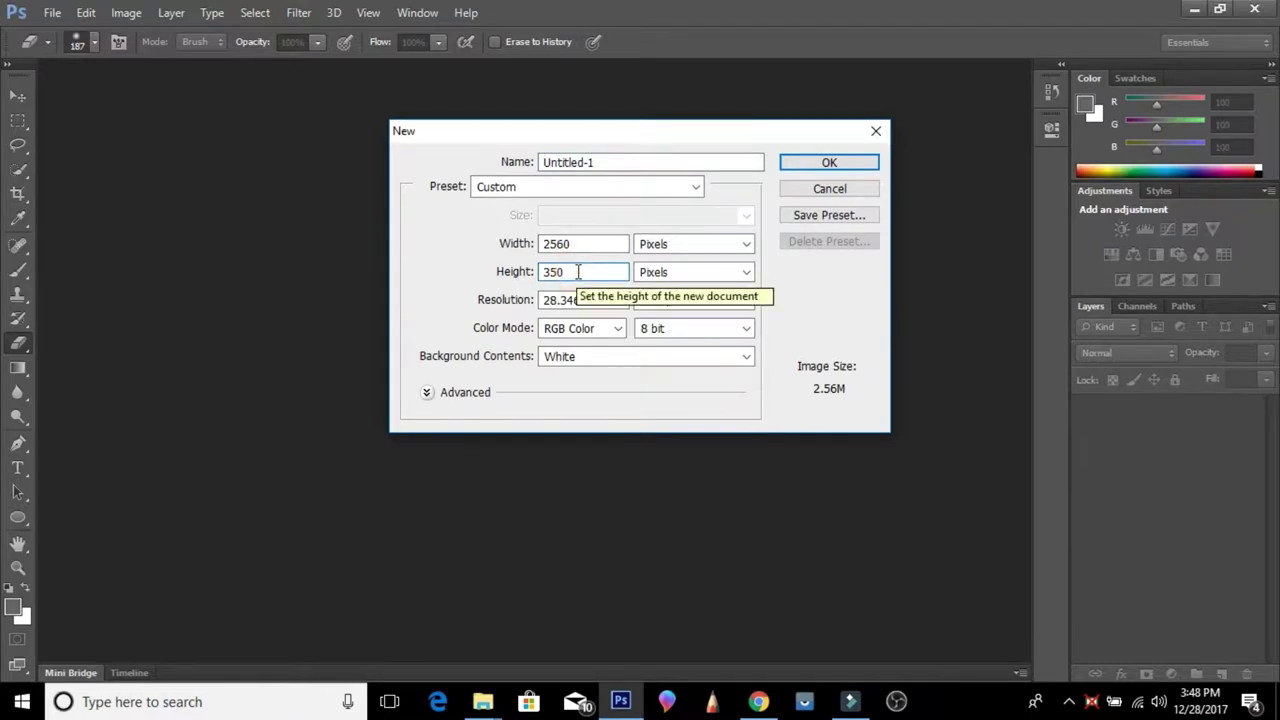
key(BackSpace)
key(BackSpace)
text(1440)
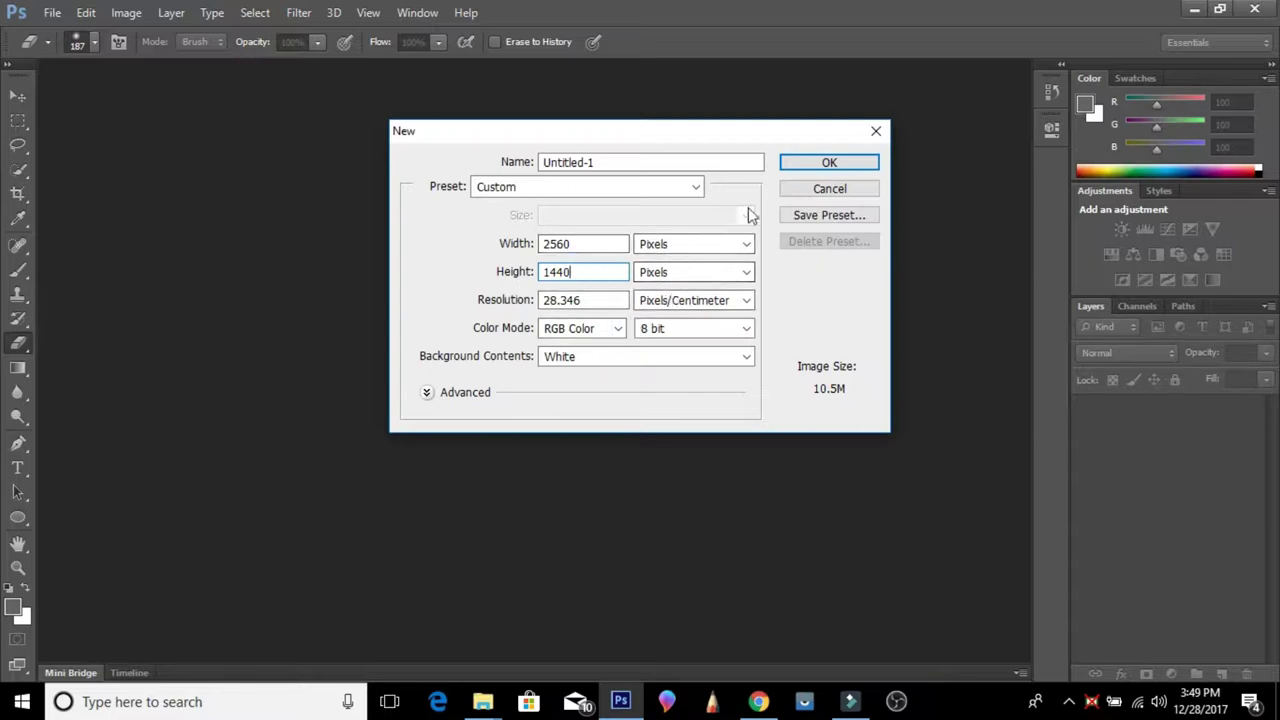
click(828, 163)
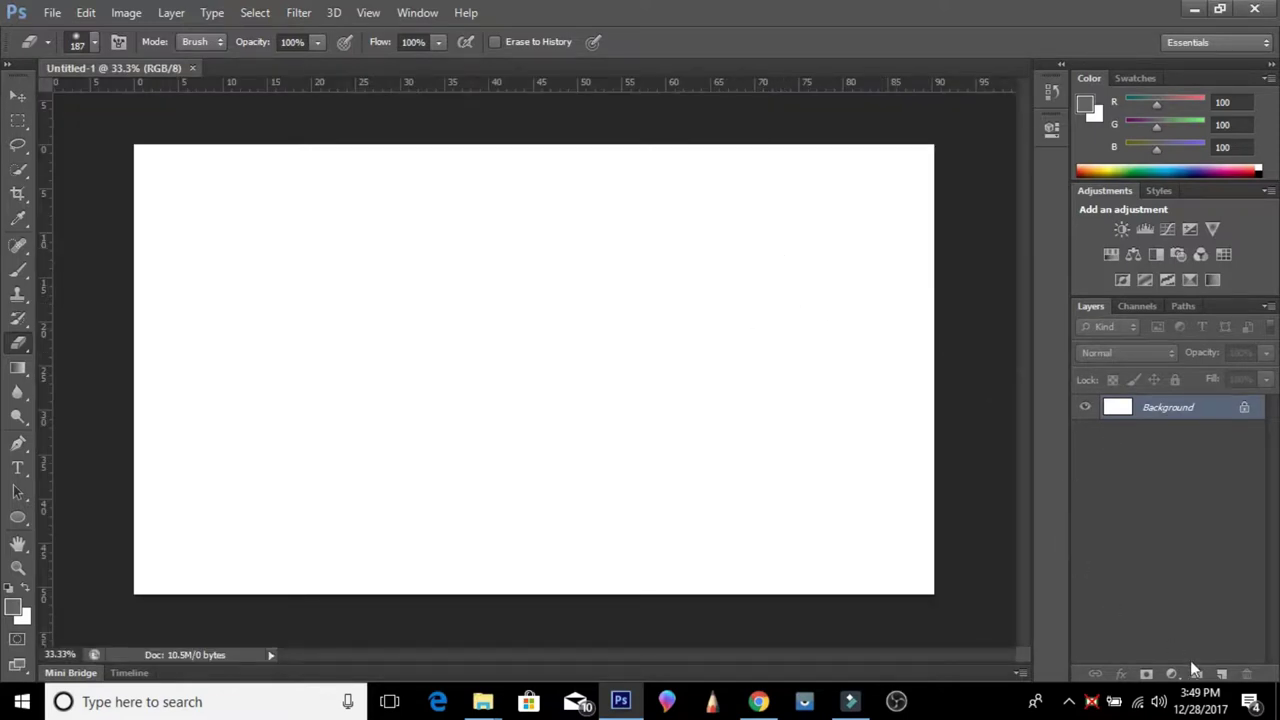
- Convert the Background to Layer 0 and give it a #020202 near-black Color Overlay
double_click(1247, 410)
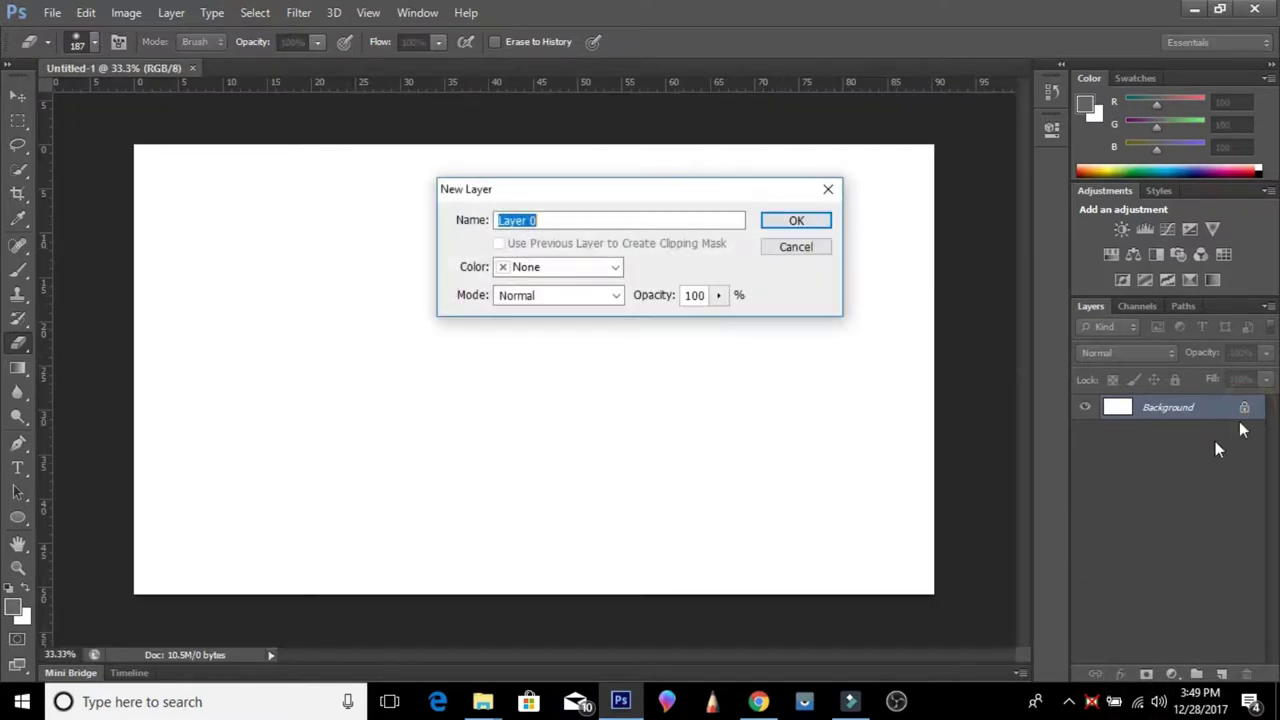
click(795, 223)
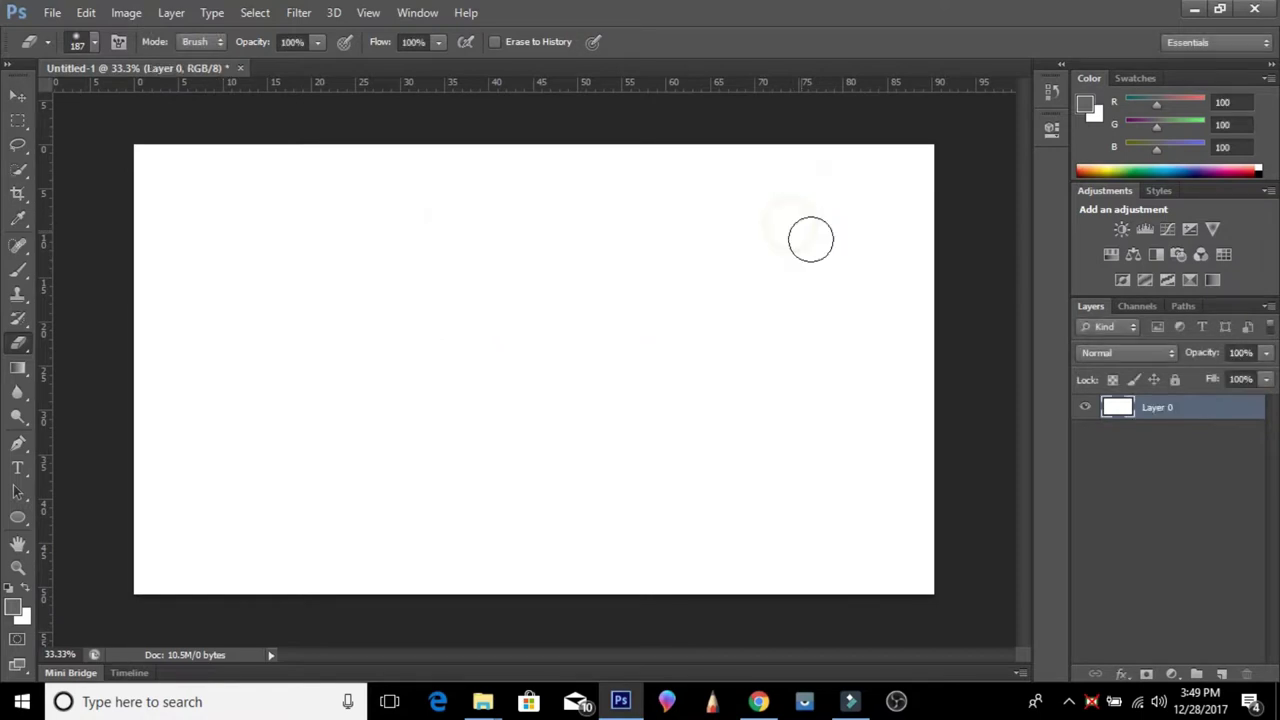
click(1122, 675)
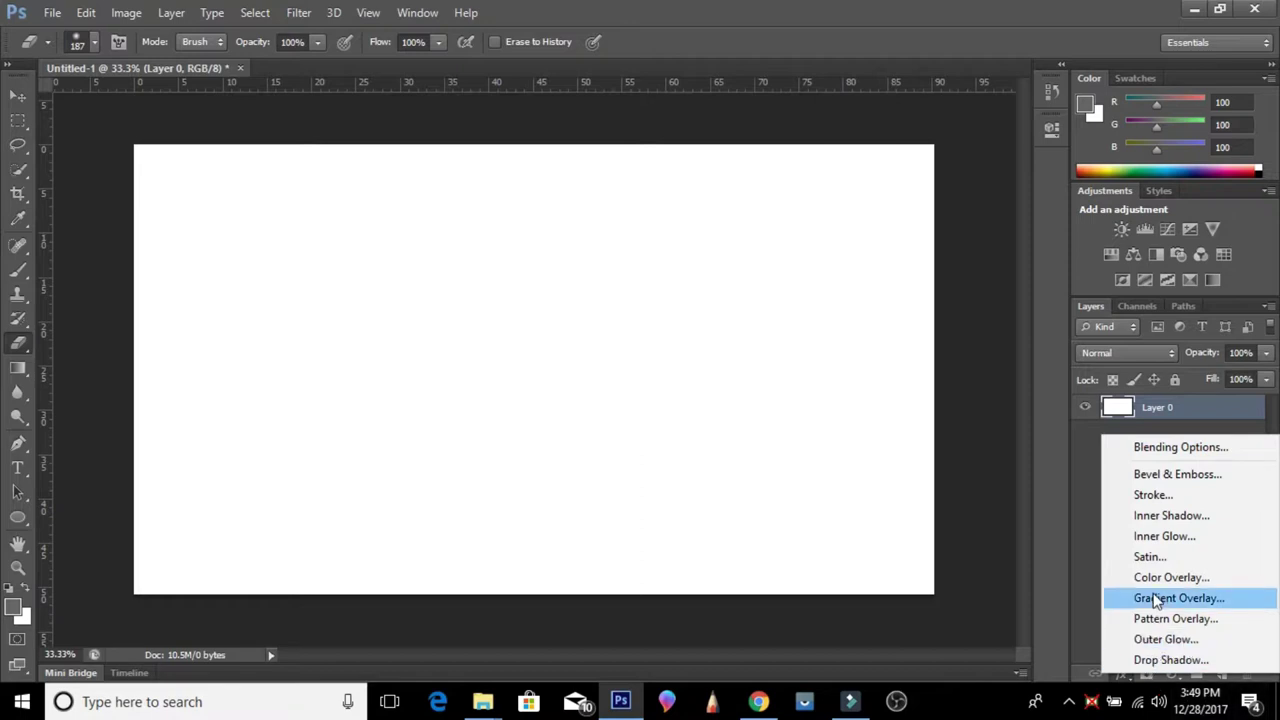
click(1160, 577)
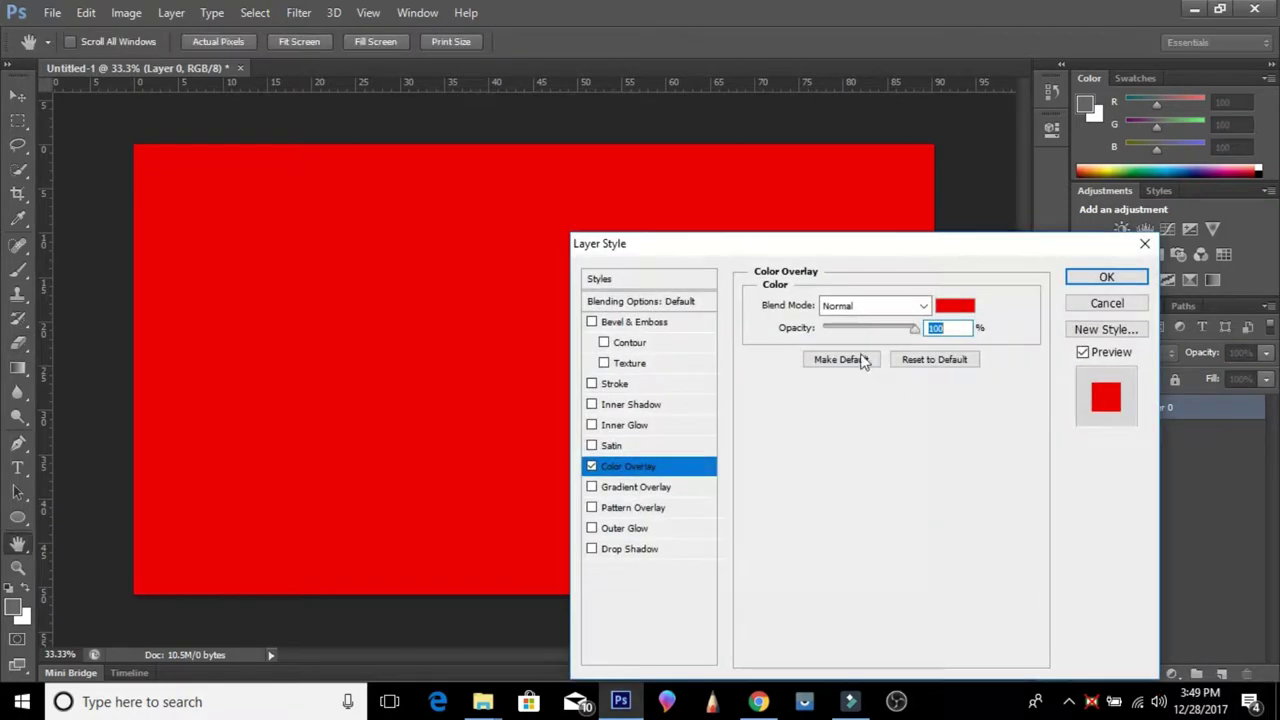
click(955, 306)
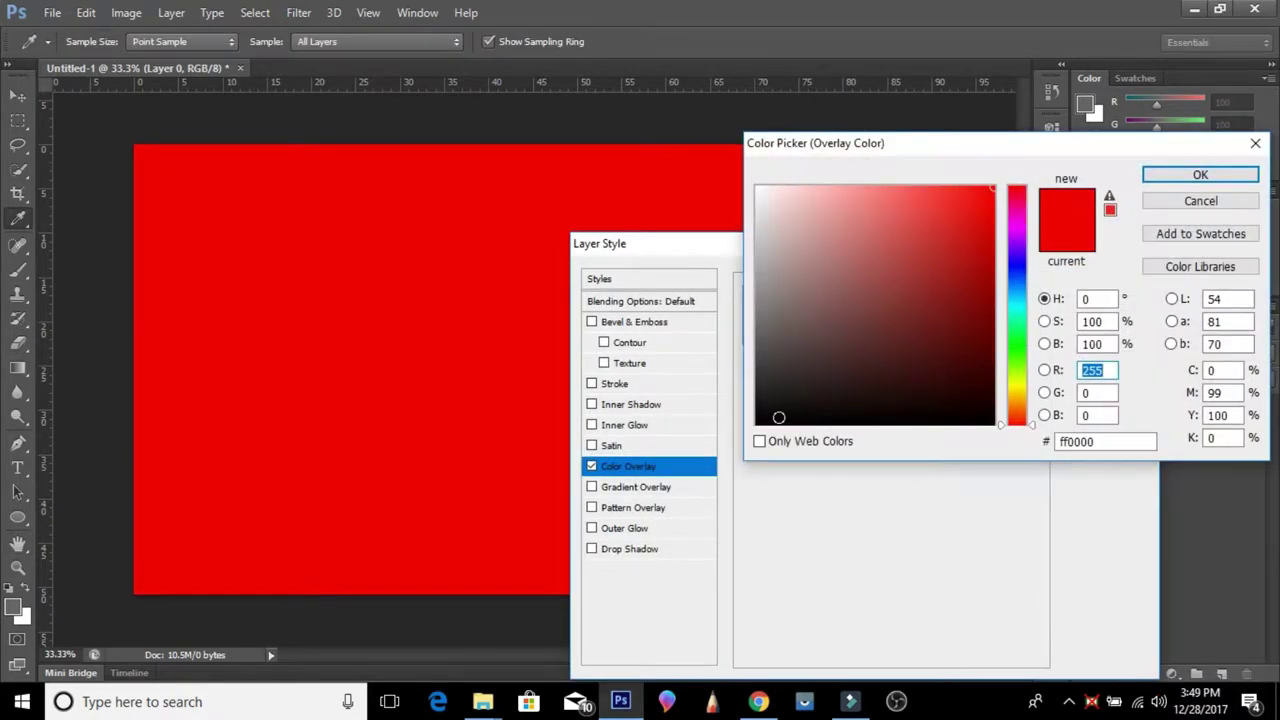
click(766, 423)
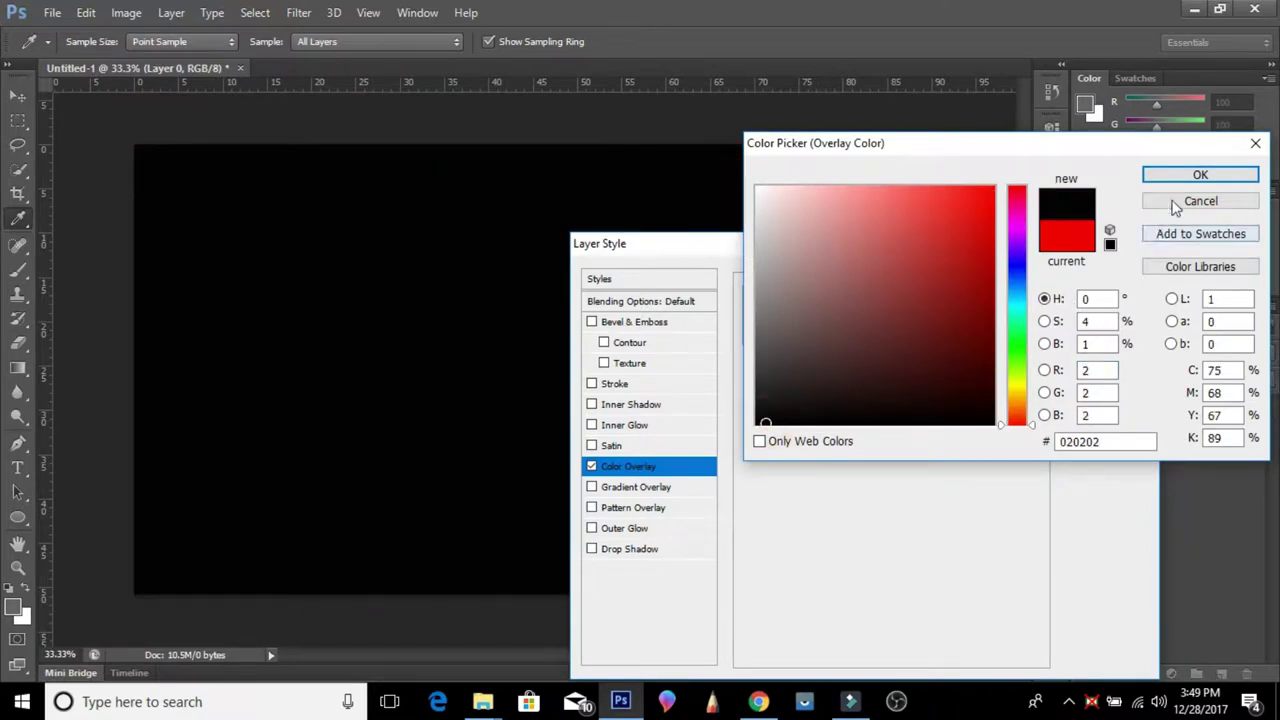
click(1190, 178)
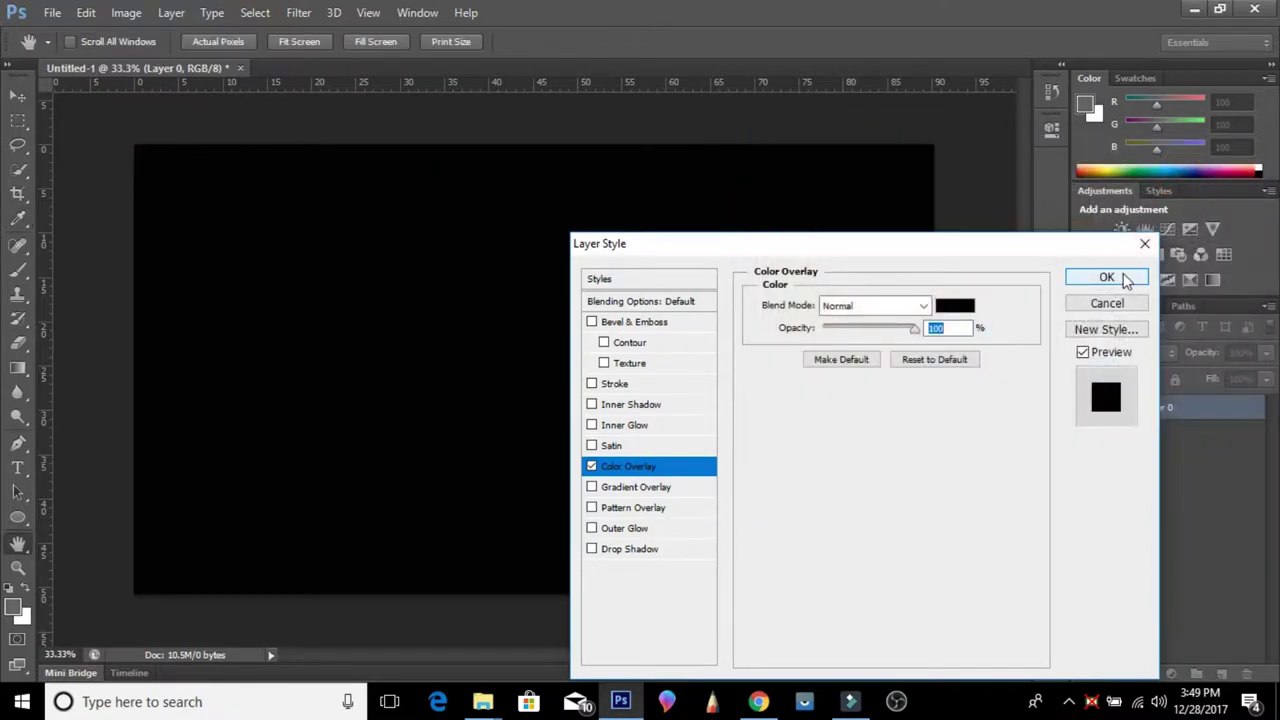
click(1118, 277)
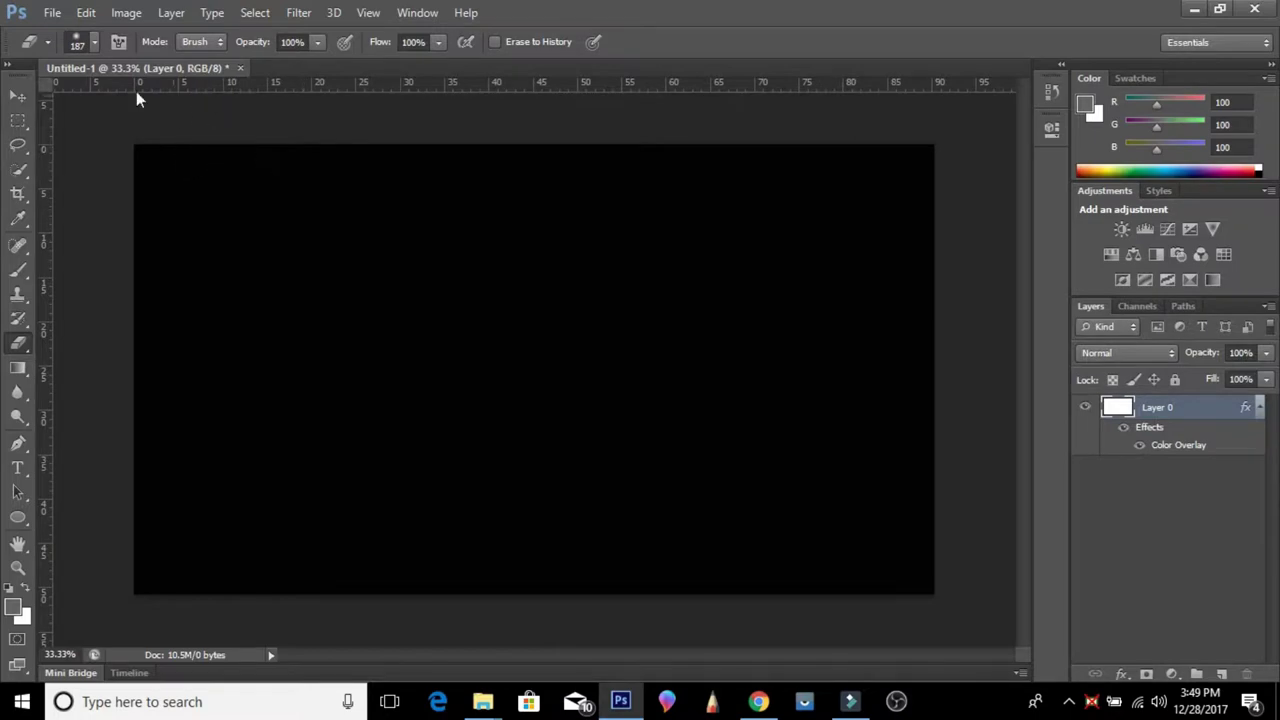
- Create a second white document, Untitled-2, at 2560 x 400 pixels
click(50, 13)
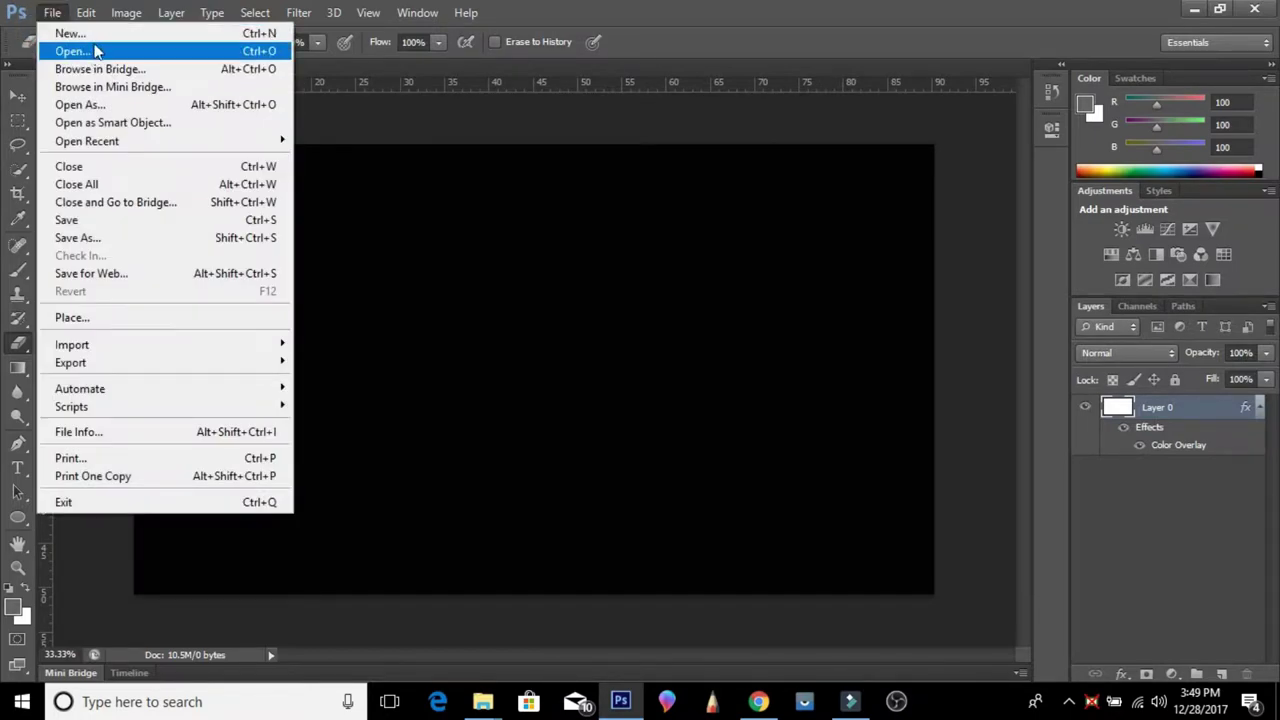
click(111, 40)
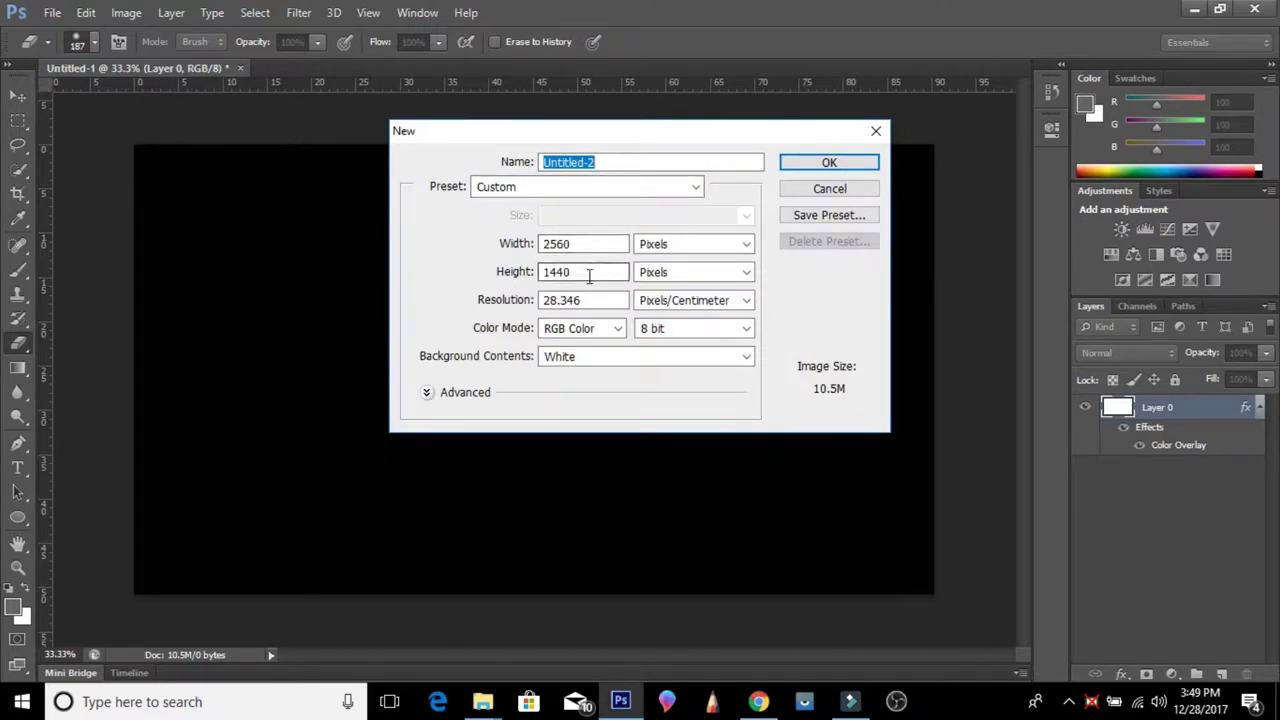
click(571, 272)
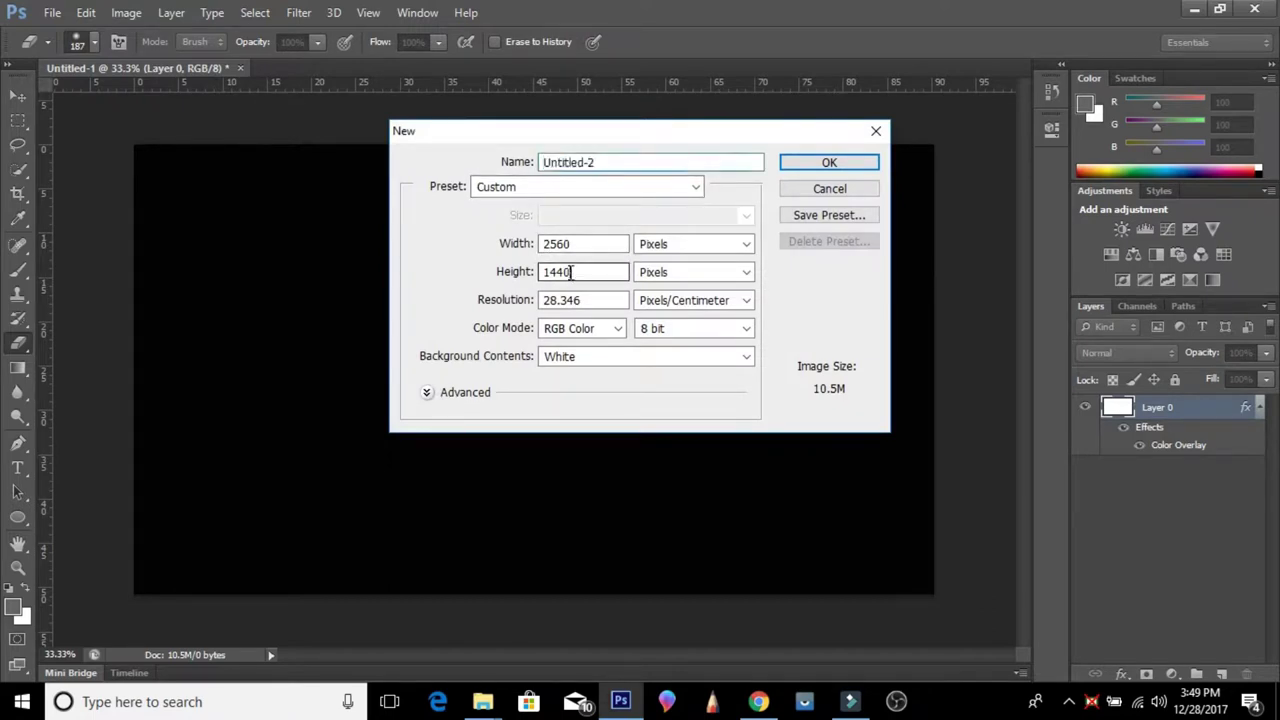
click(548, 272)
text(4)
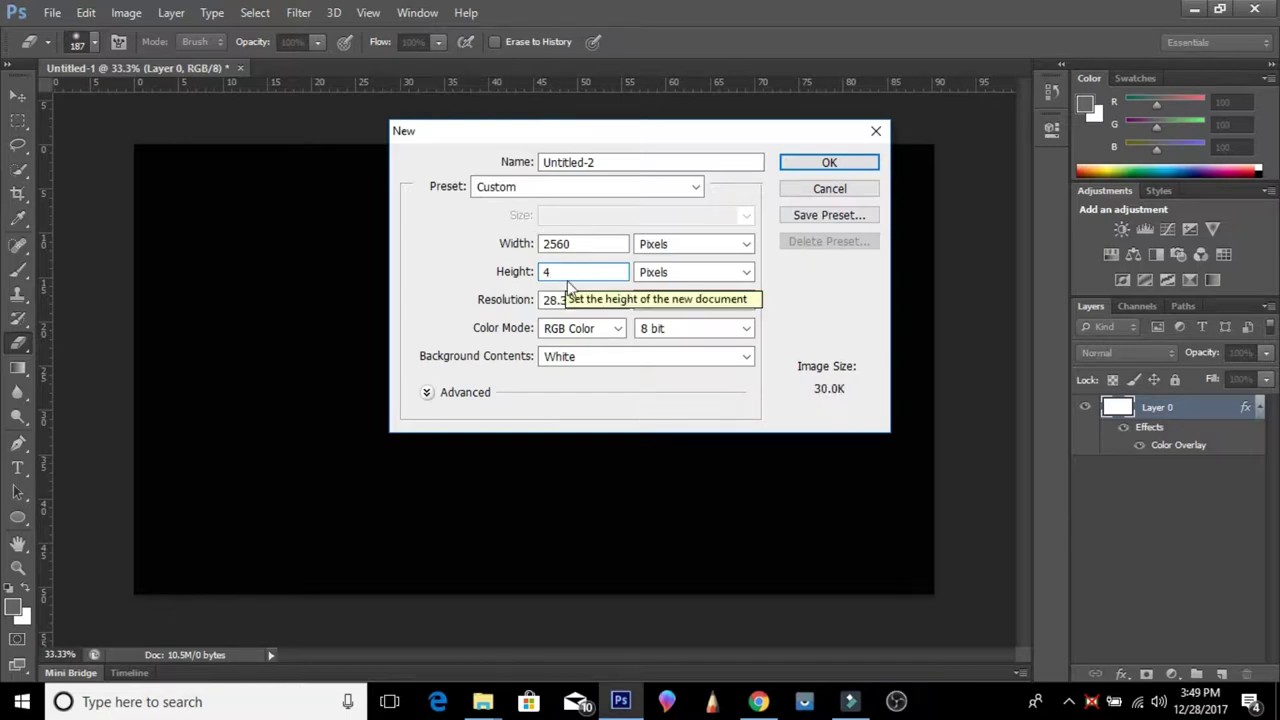
text(00)
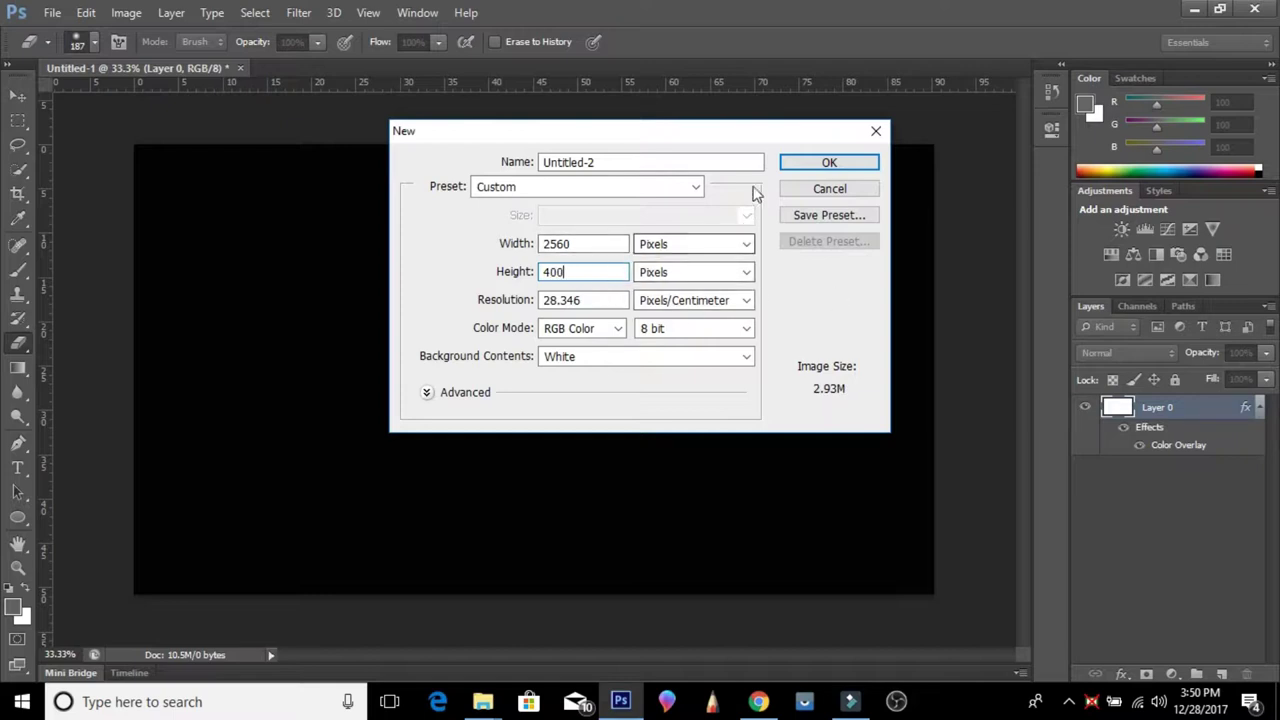
click(805, 163)
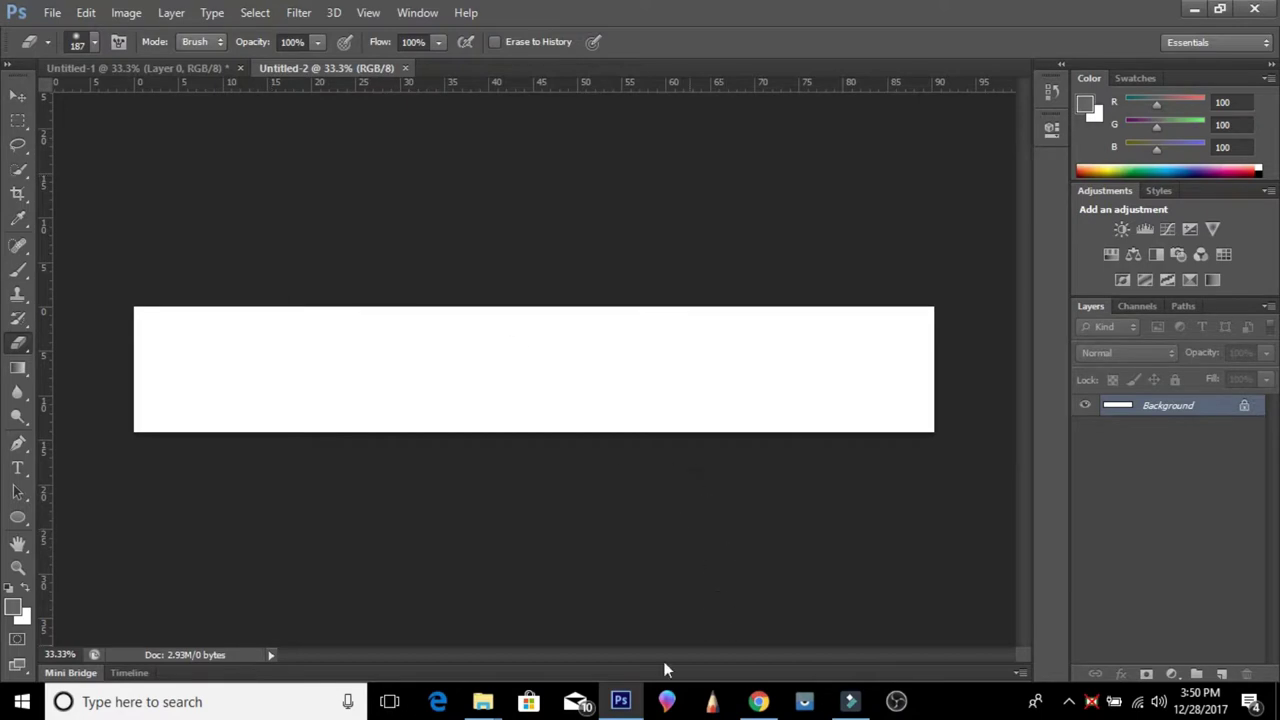
- Drag City-1.jpg from the SD (I:) drive into Untitled-2 as a placed layer
click(487, 706)
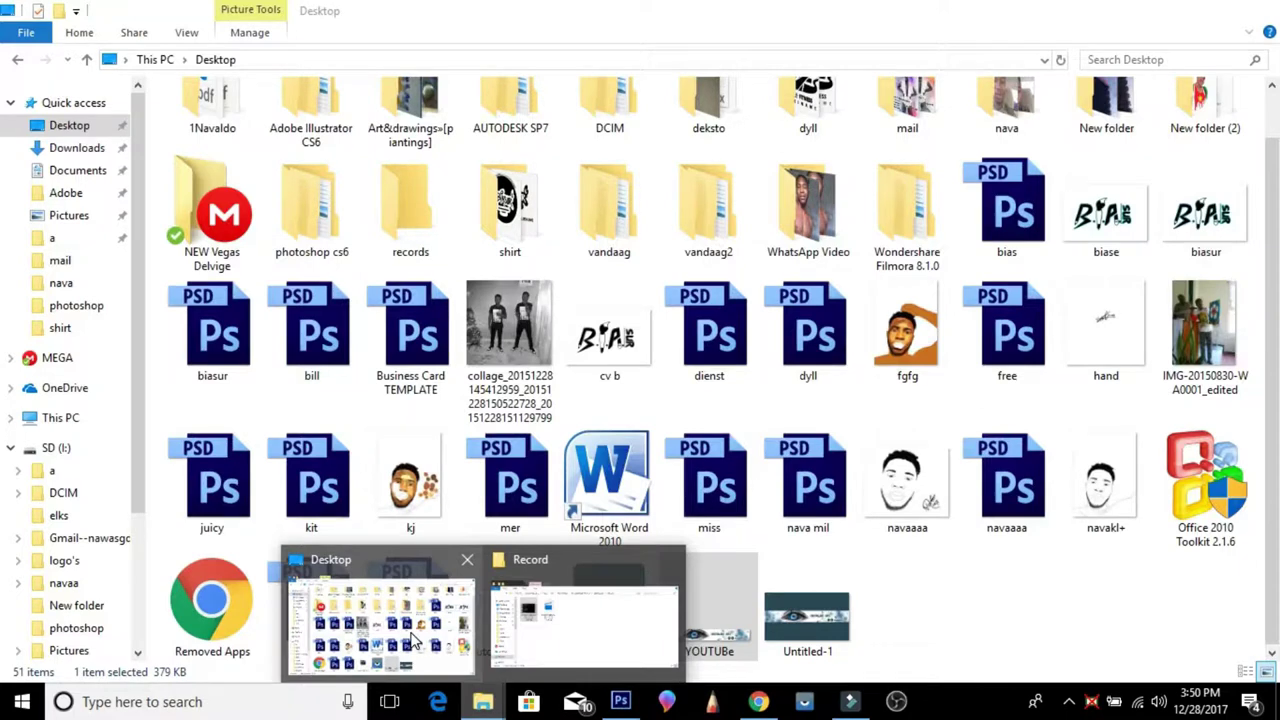
click(413, 640)
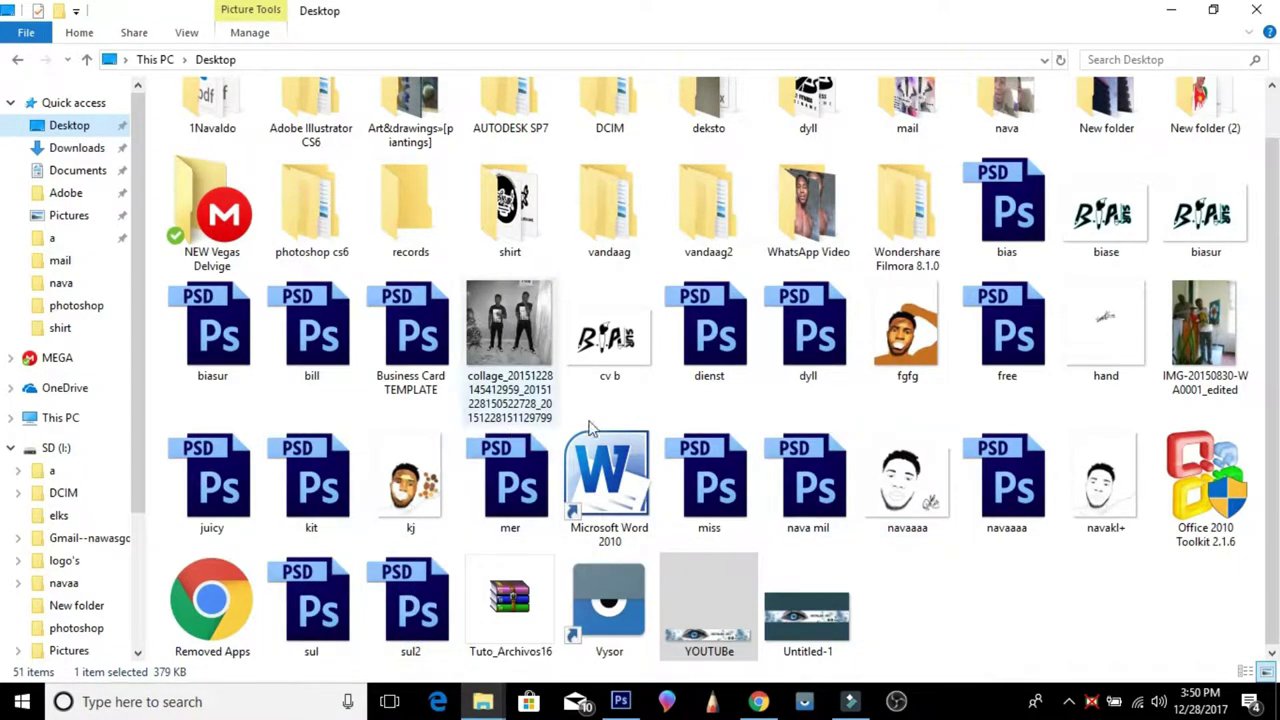
click(56, 447)
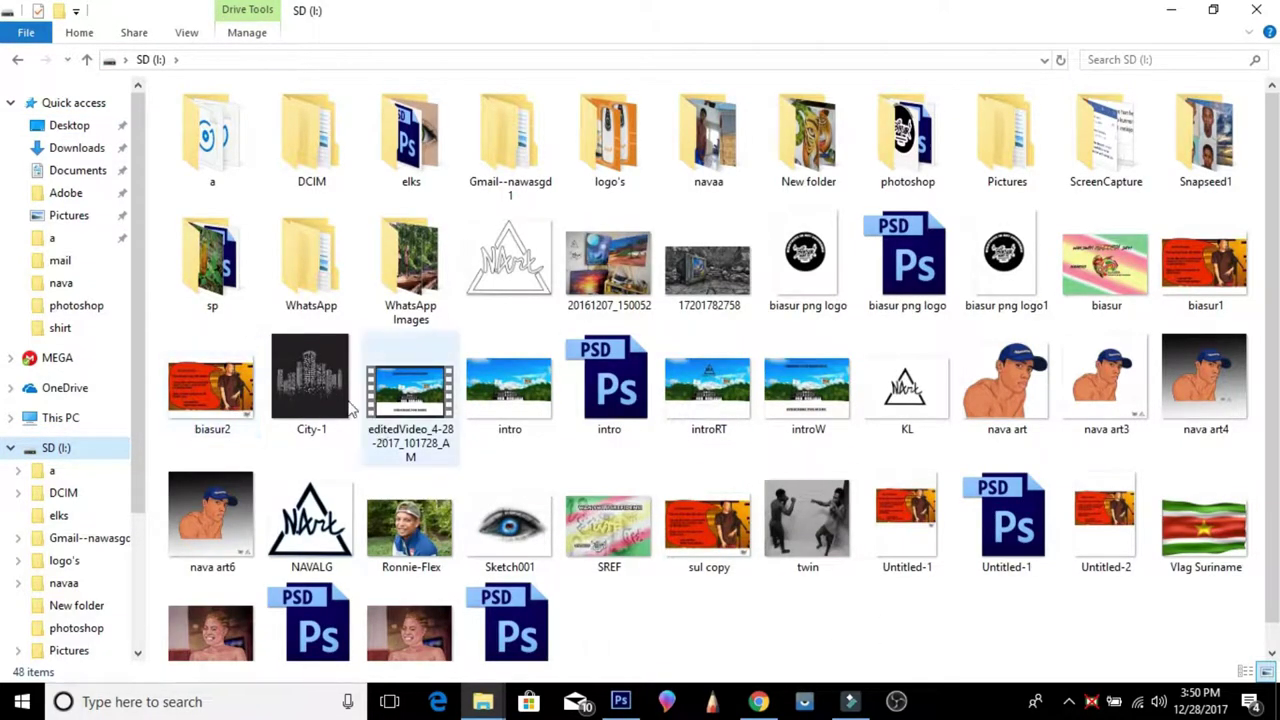
click(310, 398)
drag(309, 394, 617, 657)
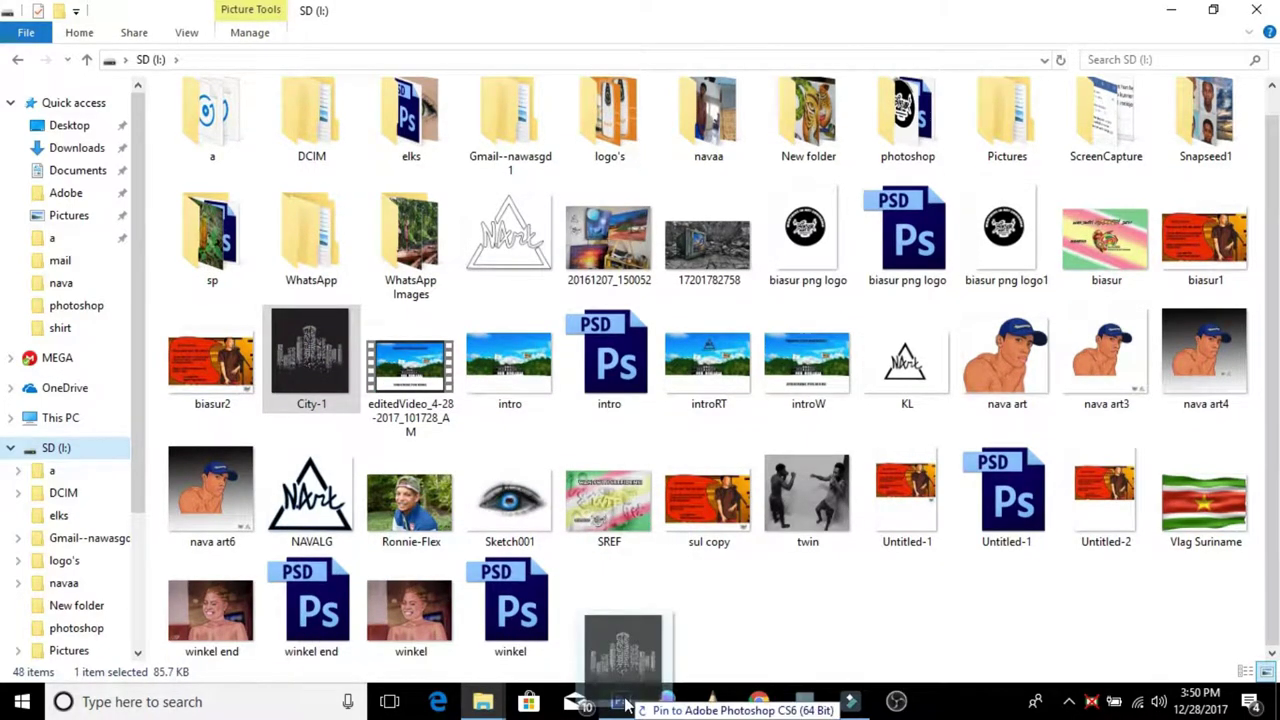
drag(617, 657, 557, 503)
drag(518, 403, 517, 395)
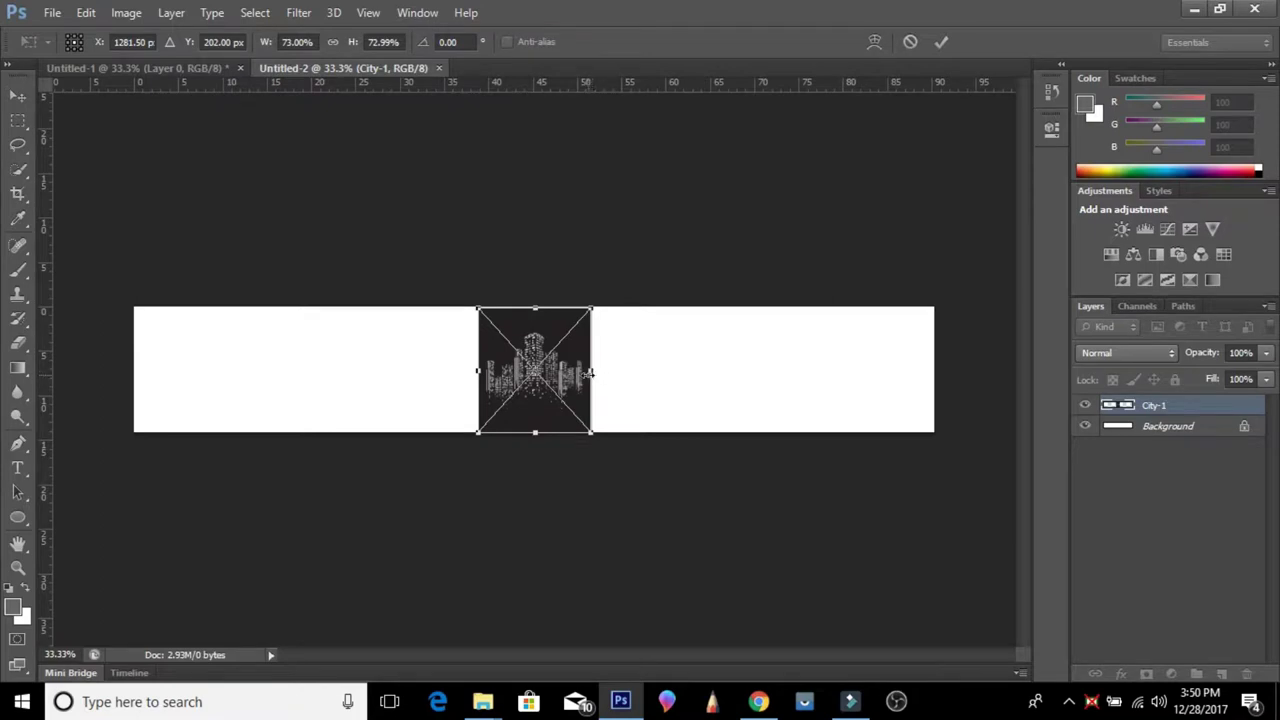
- Move the placed skyline toward the banner's left side, adjusting its horizontal position
drag(566, 375, 366, 373)
scroll(403, 361, up, 2)
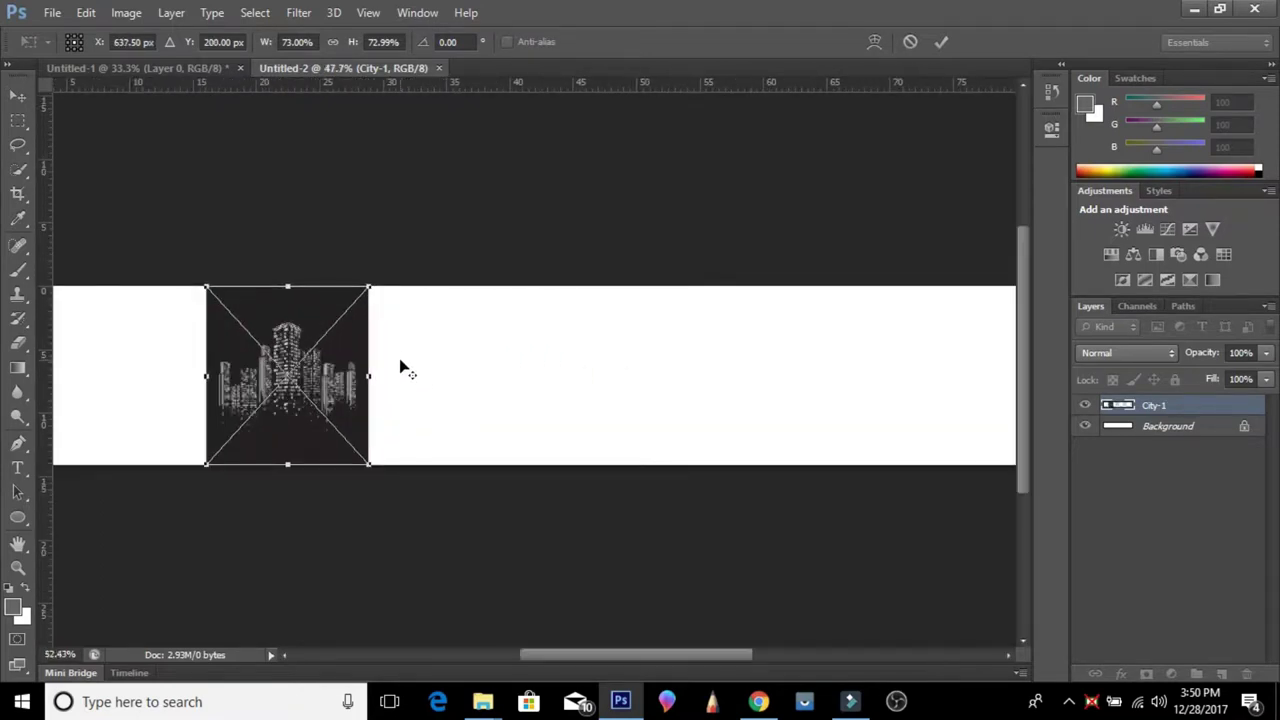
scroll(400, 366, up, 3)
scroll(400, 366, up, 2)
drag(282, 398, 352, 400)
scroll(366, 404, up, 1)
scroll(366, 404, up, 2)
scroll(366, 404, up, 1)
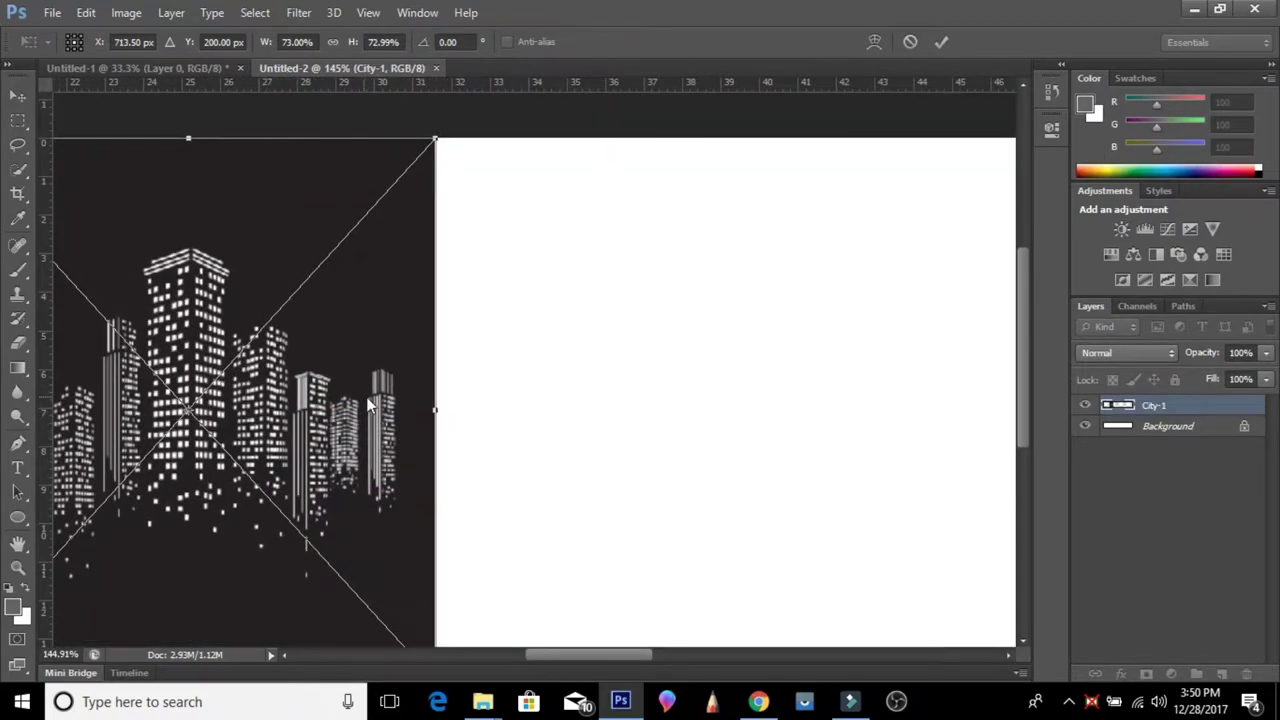
- Scale the skyline to about 73%, shift it left, and commit the transform
drag(610, 657, 675, 622)
scroll(675, 622, left, 2)
scroll(633, 398, right, 4)
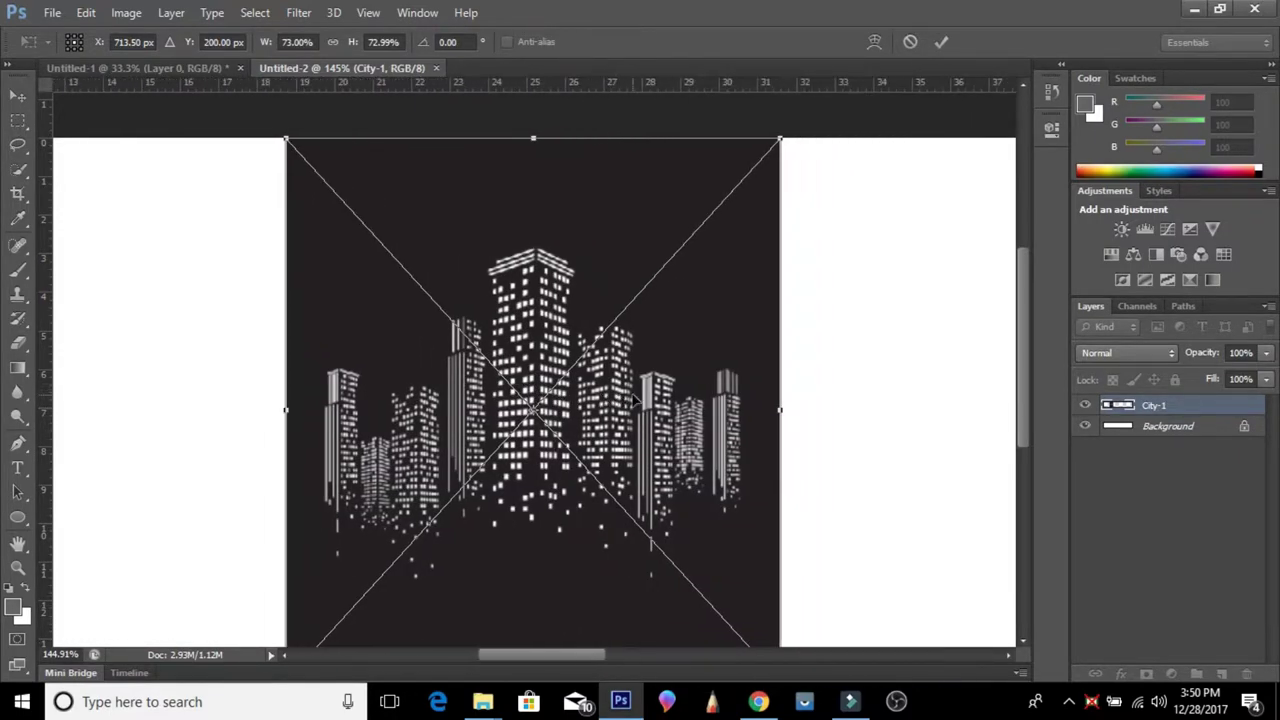
scroll(633, 398, down, 3)
drag(643, 408, 497, 410)
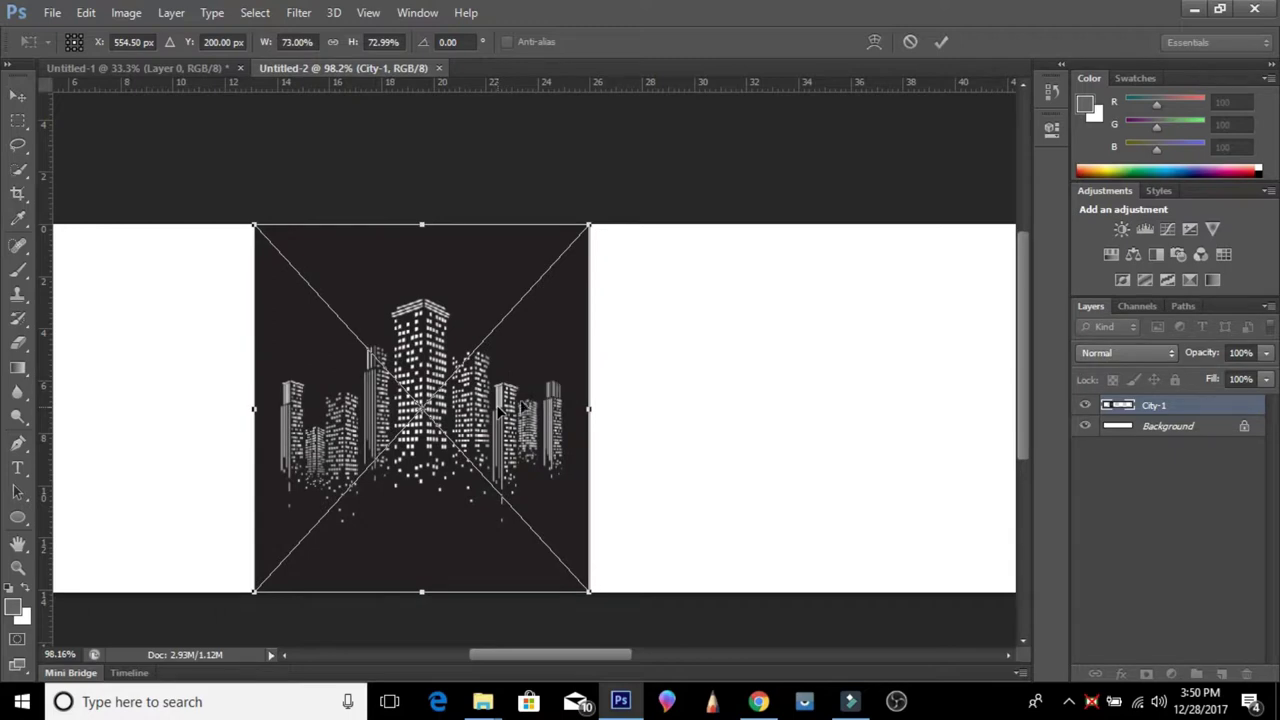
click(940, 41)
- Commit the skyline placement and convert the white Background into Layer 0
key(e)
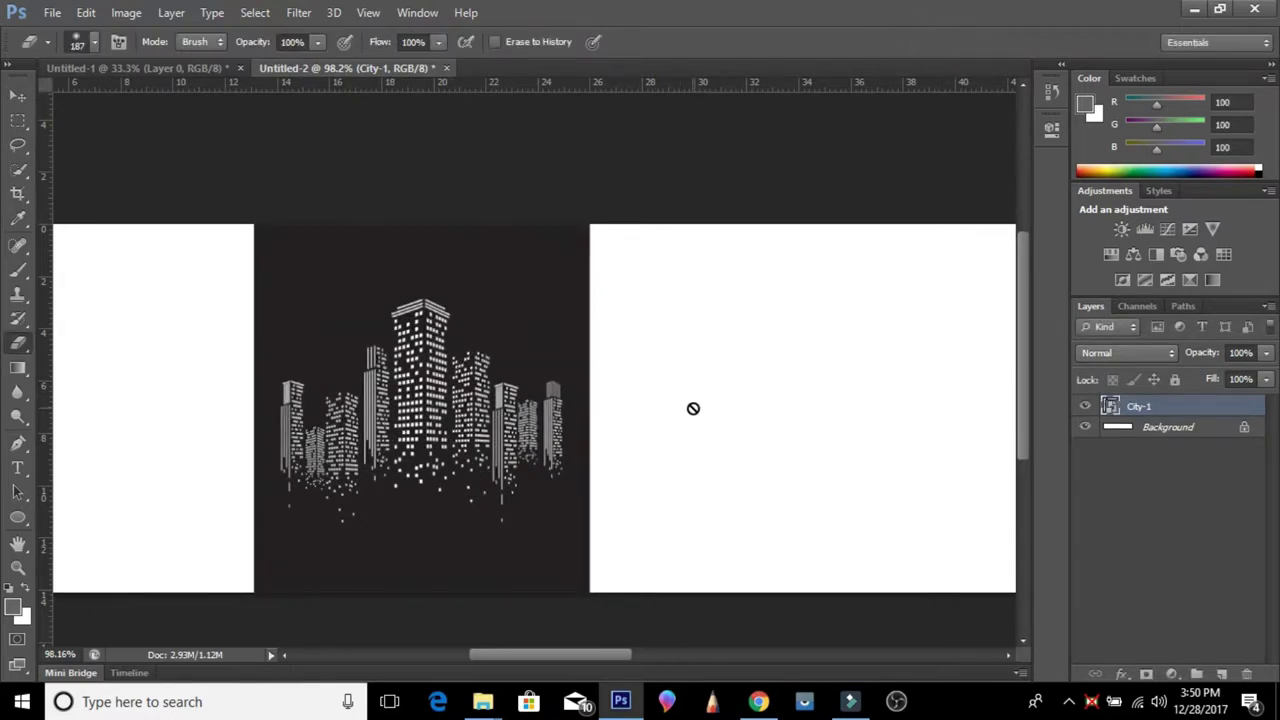
scroll(680, 394, down, 3)
scroll(838, 470, down, 2)
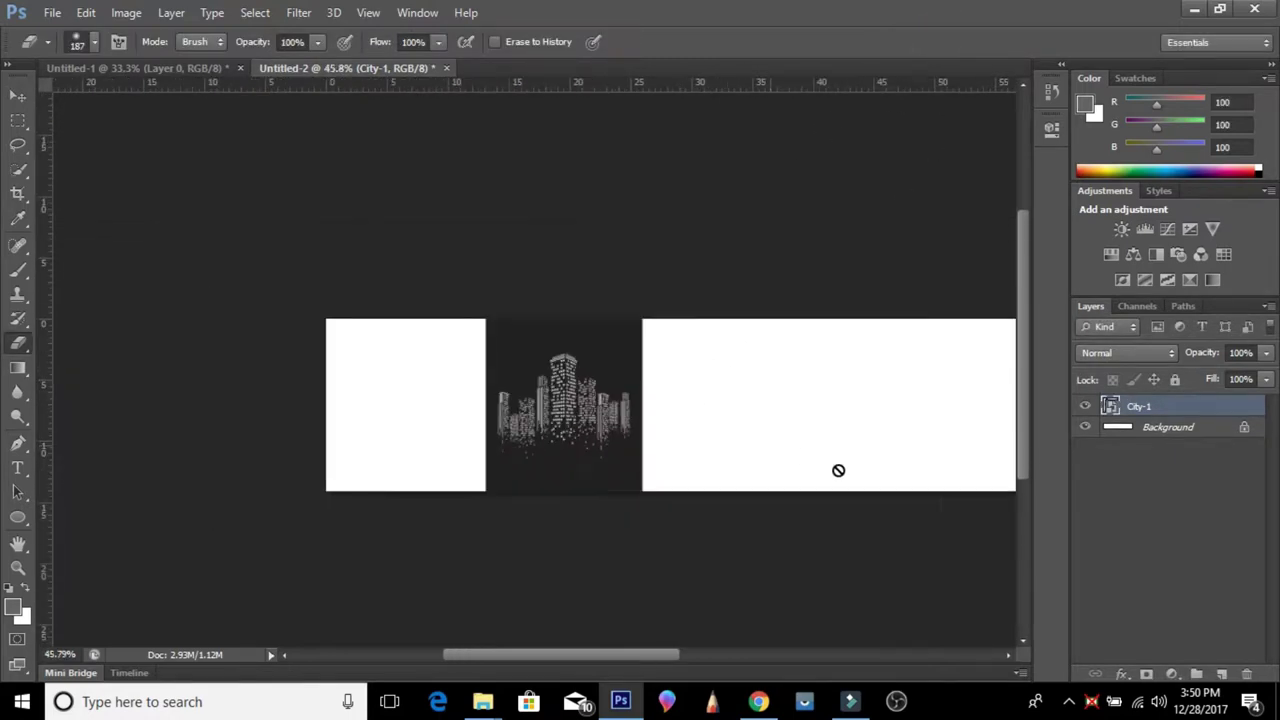
click(1160, 430)
double_click(1240, 428)
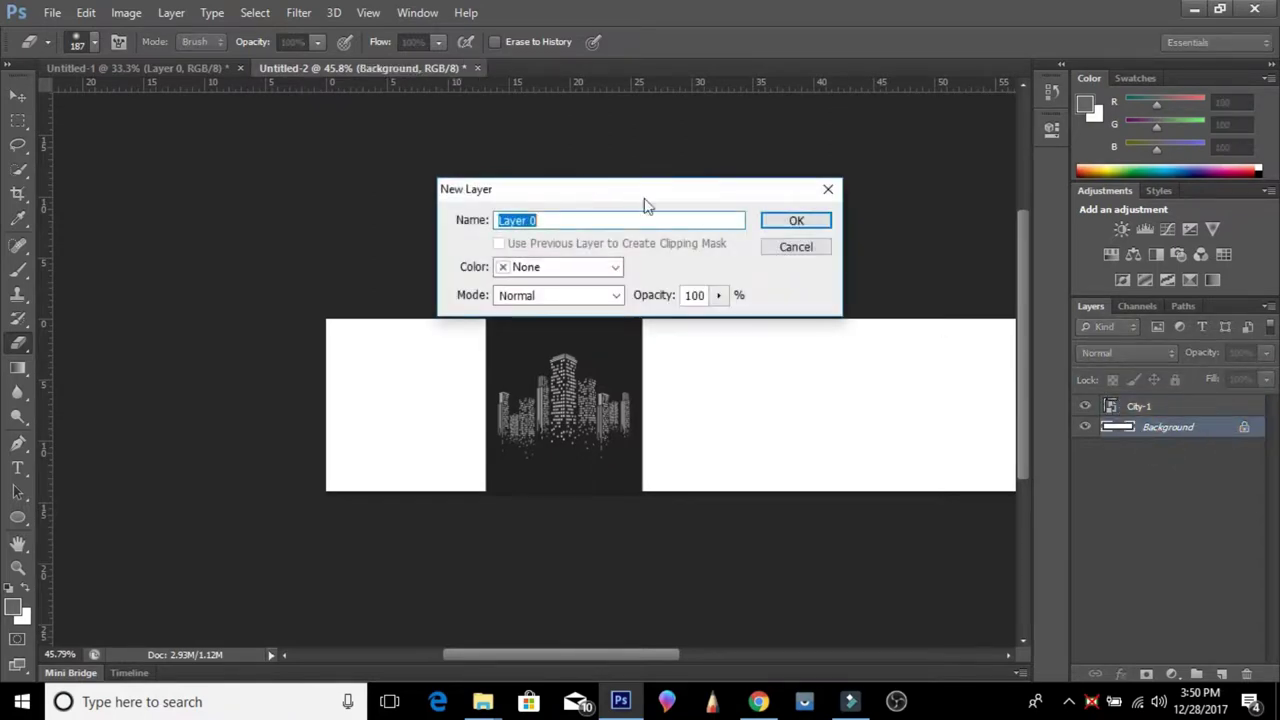
click(794, 221)
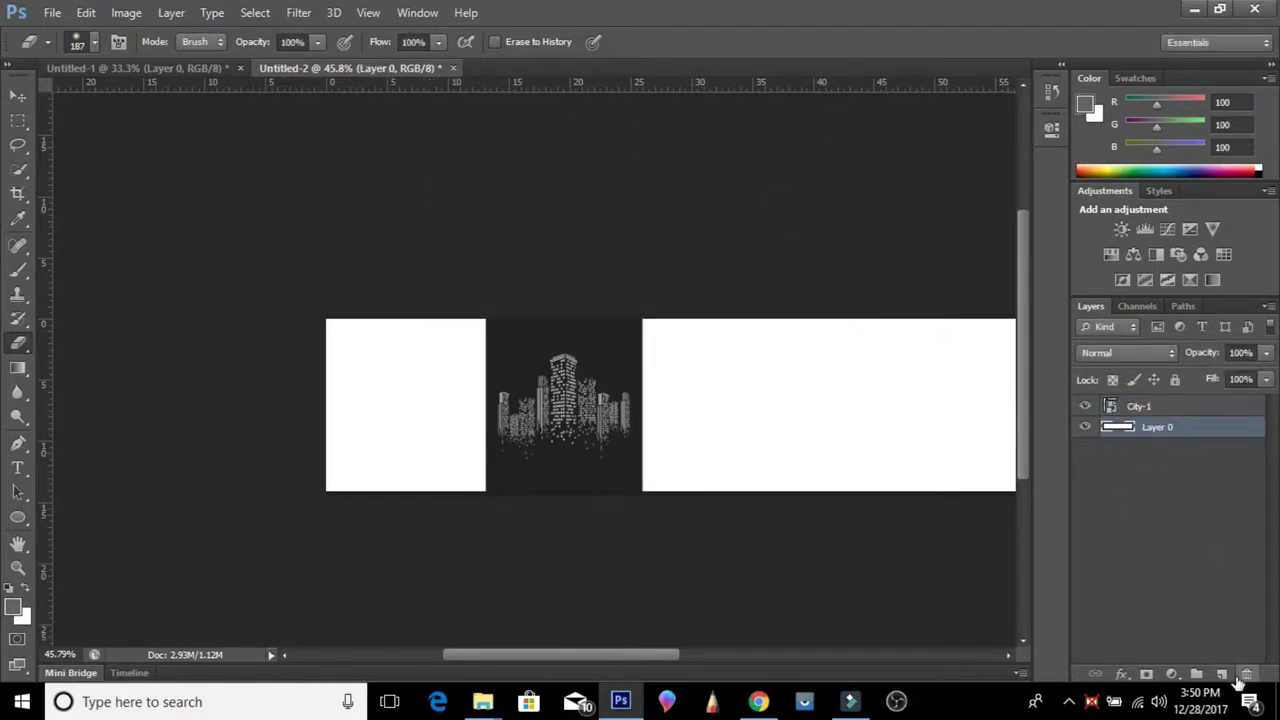
- Give Layer 0 a Color Overlay of dark grey 232021 sampled from the skyline backdrop
click(1122, 676)
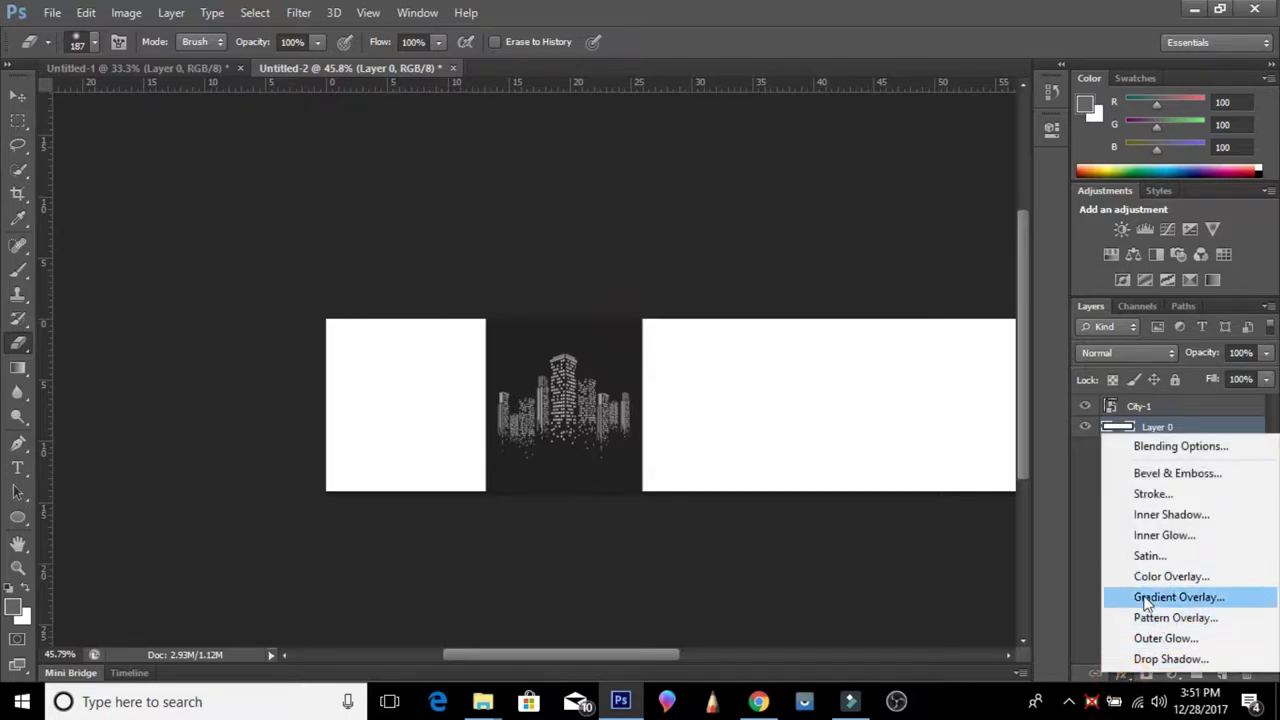
click(1170, 577)
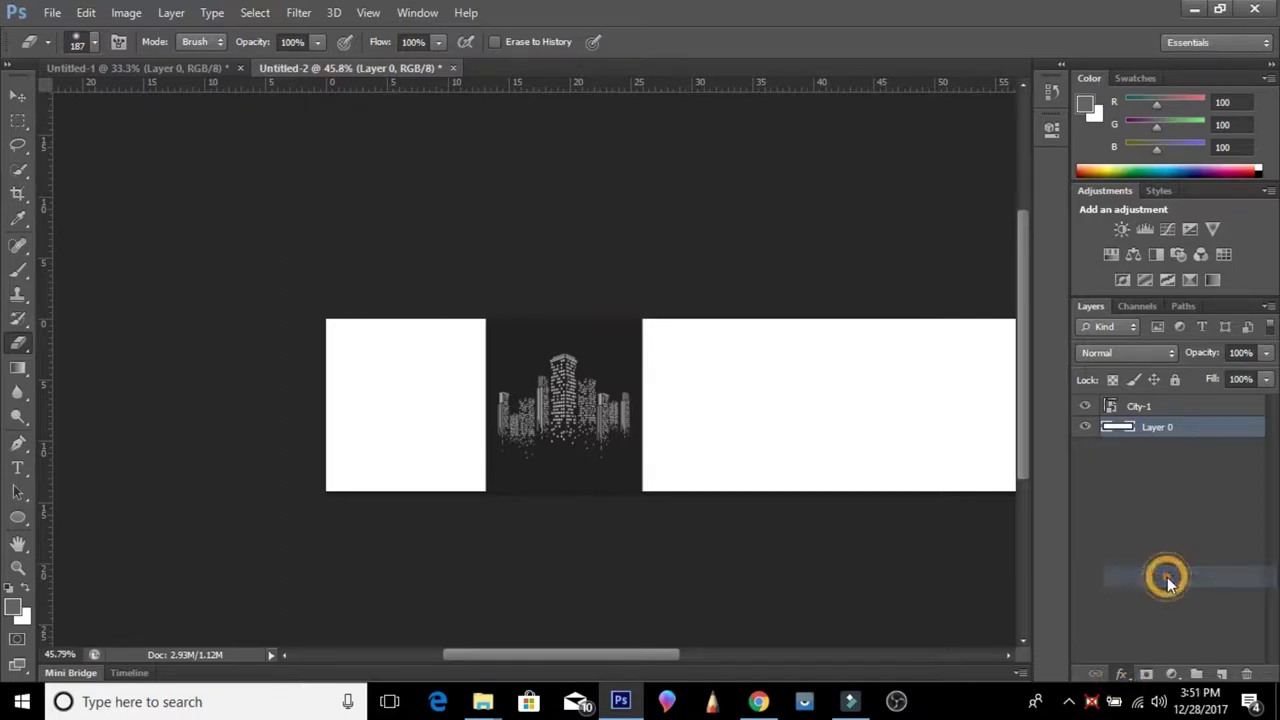
drag(918, 262, 1063, 404)
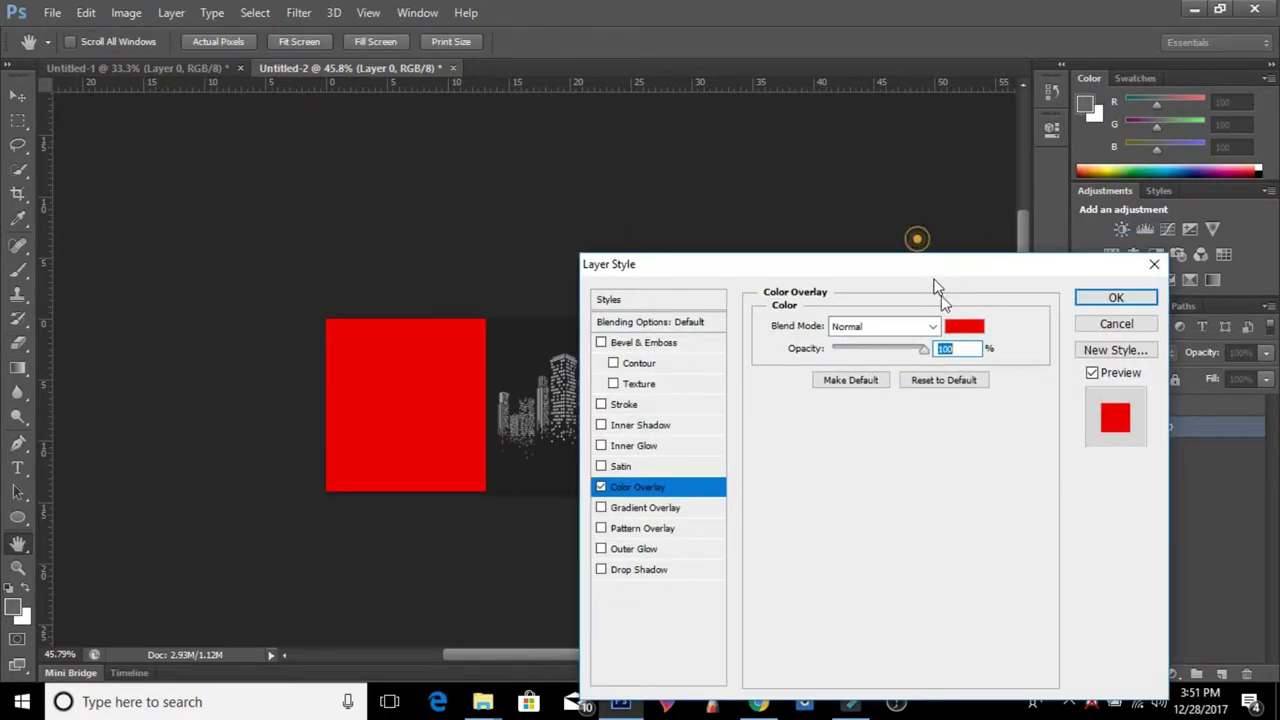
click(1113, 451)
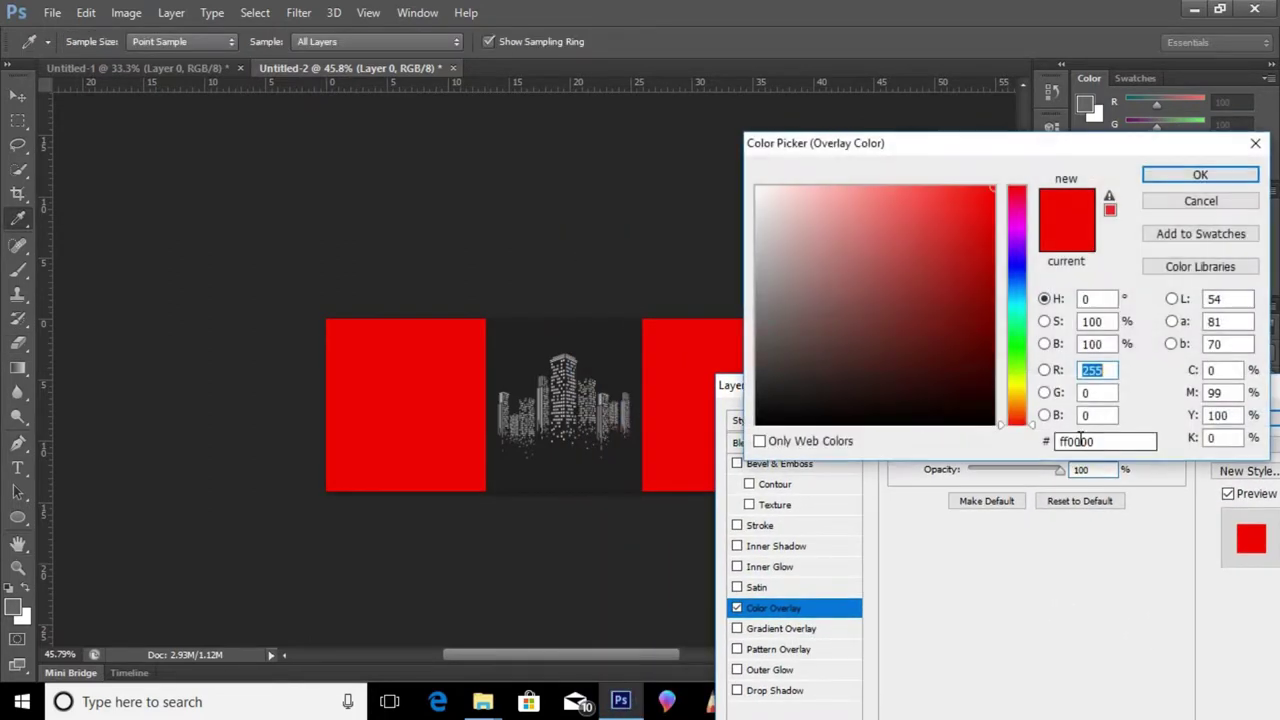
click(592, 345)
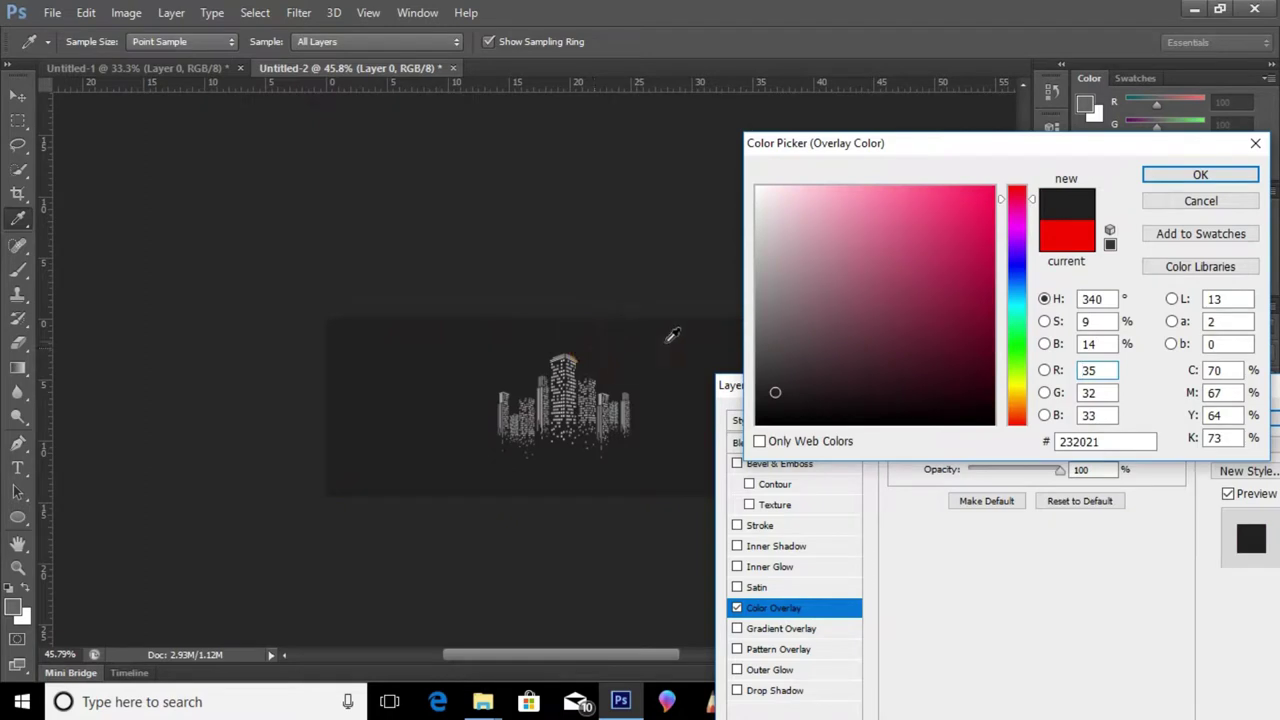
click(1200, 176)
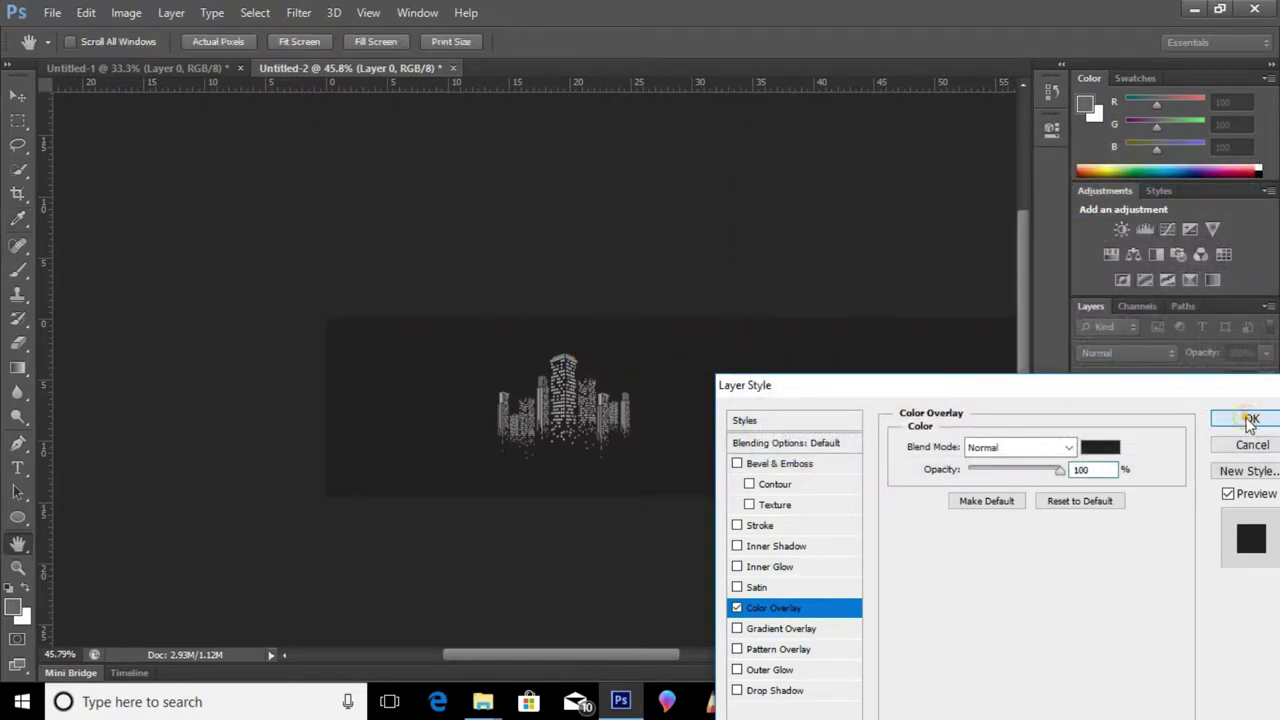
click(1250, 420)
key(e)
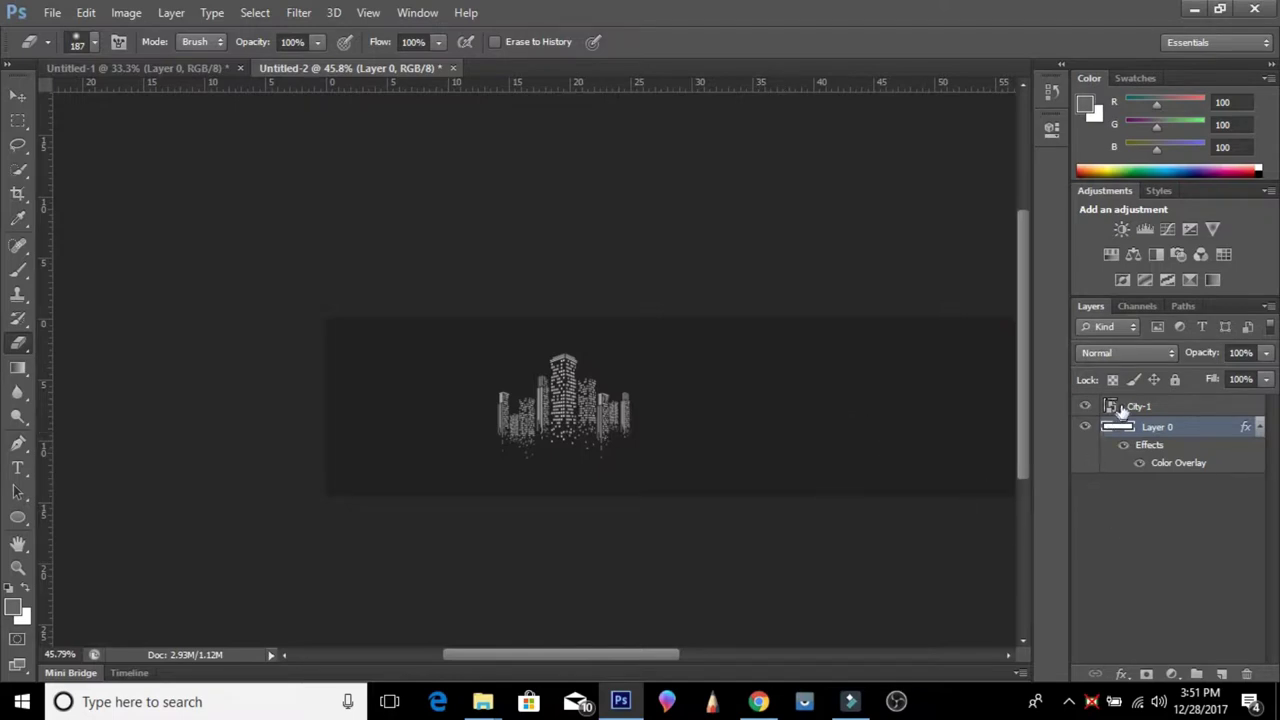
- Select the City-1 layer with the Move tool and nudge the skyline right
click(1120, 408)
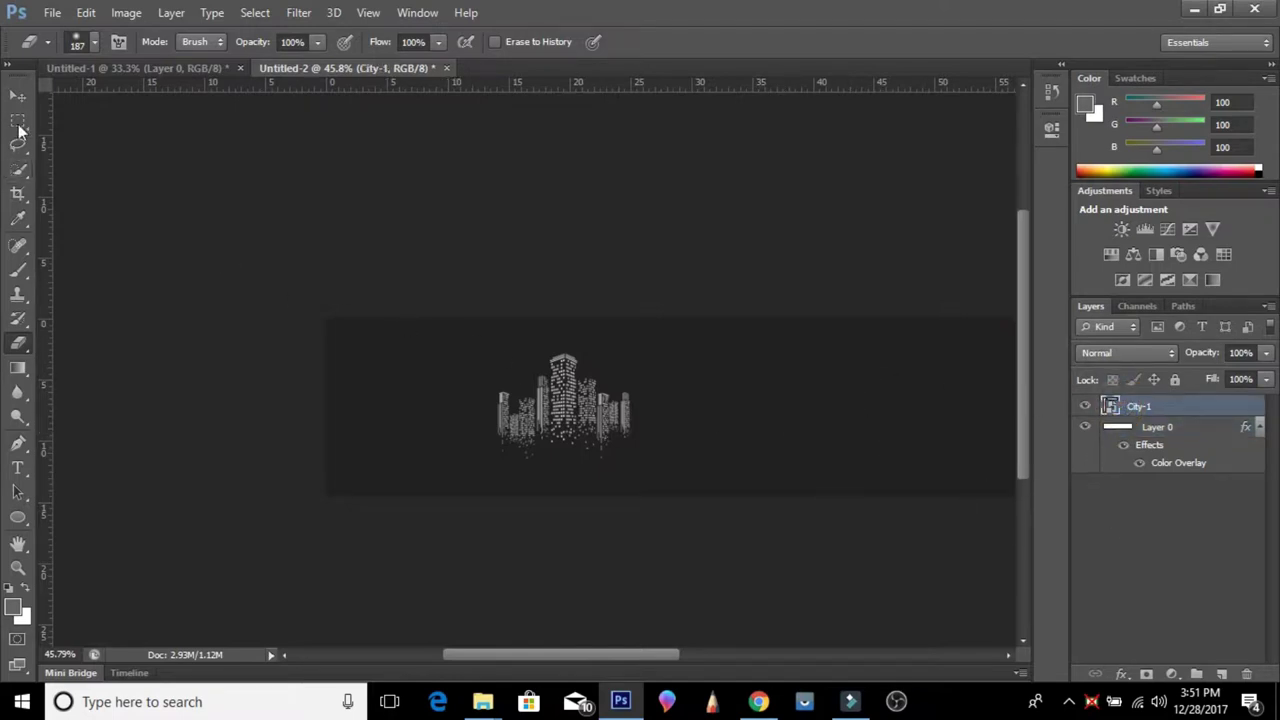
click(18, 96)
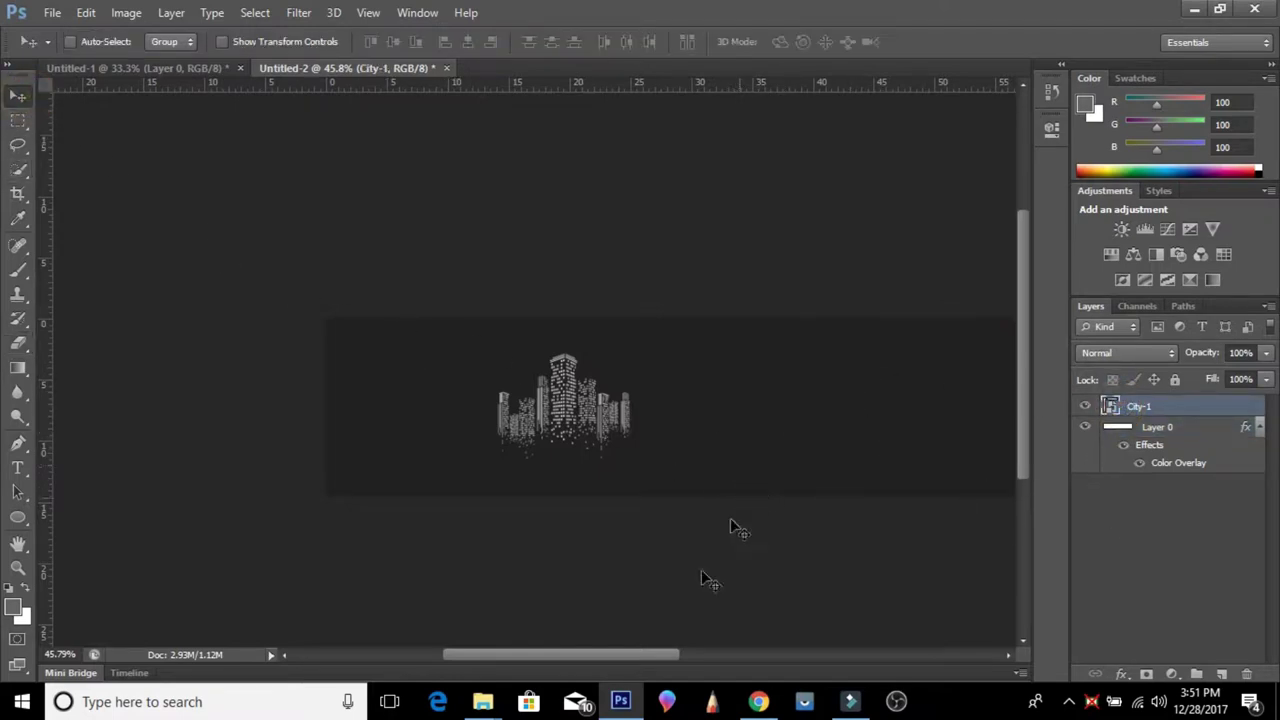
scroll(660, 628, right, 2)
scroll(645, 600, right, 2)
scroll(640, 590, right, 2)
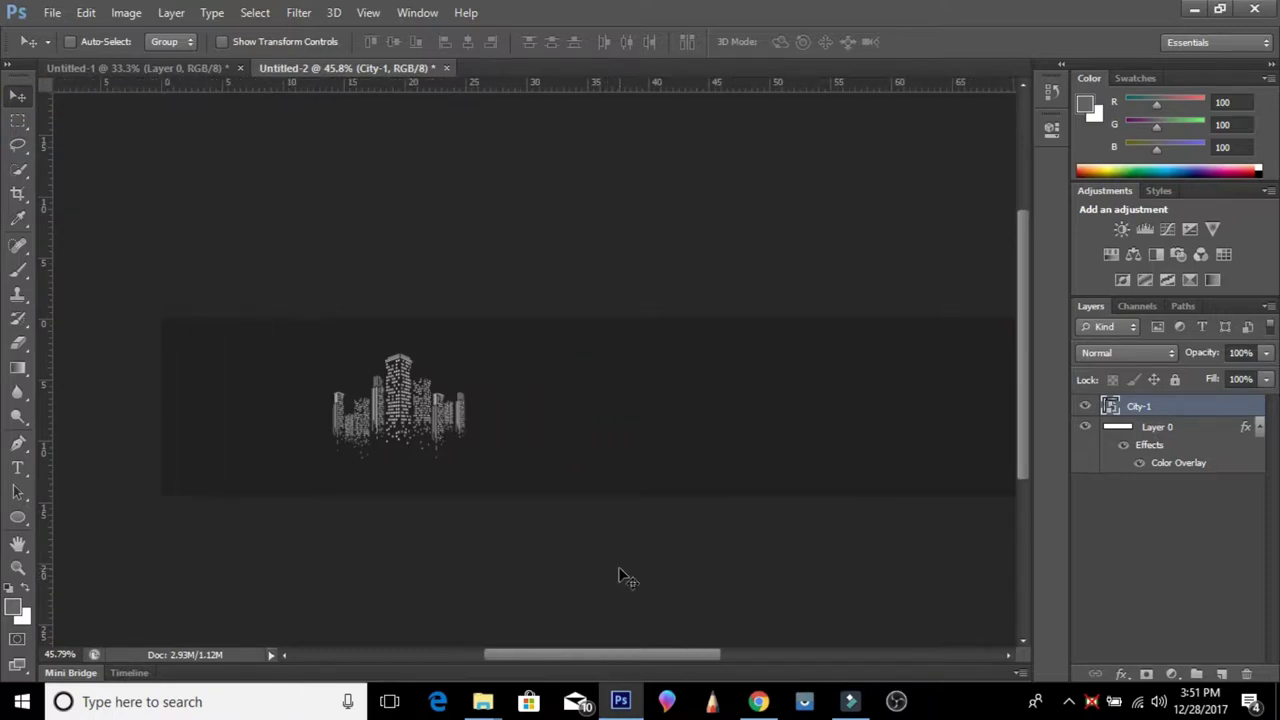
scroll(623, 580, right, 1)
drag(380, 402, 458, 422)
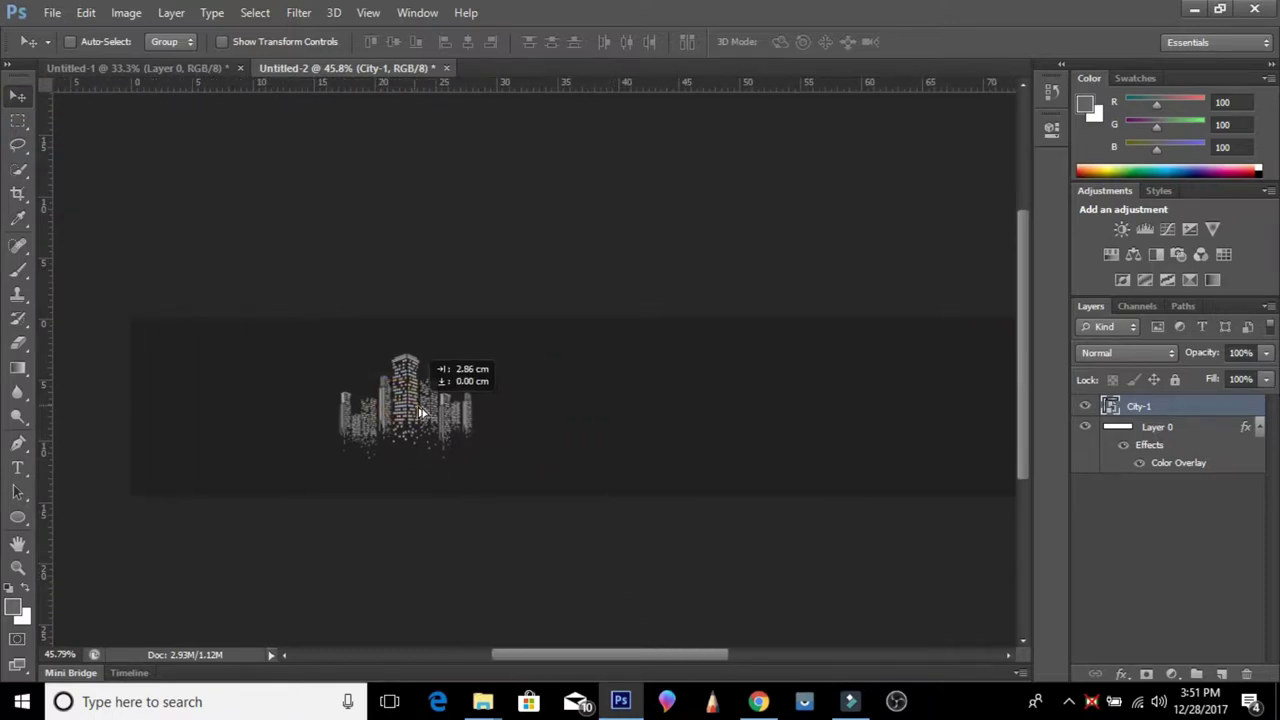
- Drag the skyline to the horizontal centre of the dark banner
scroll(470, 425, down, 2)
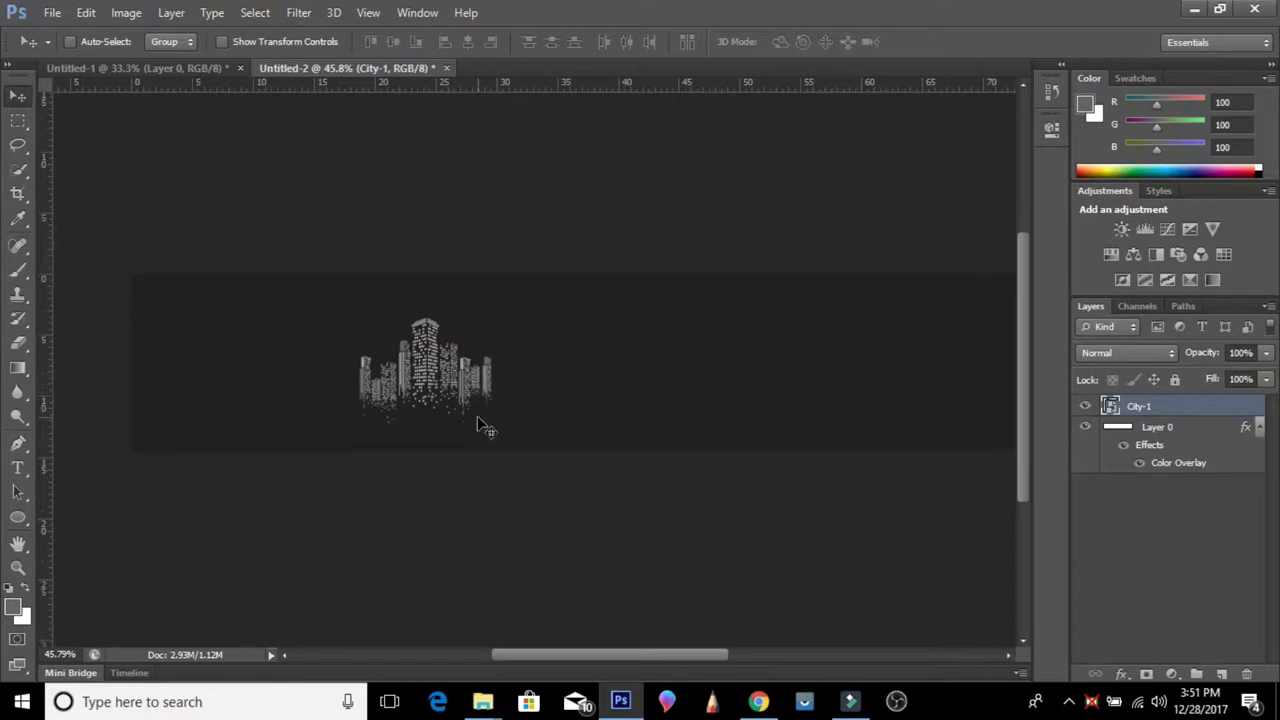
scroll(480, 428, right, 1)
scroll(480, 428, right, 2)
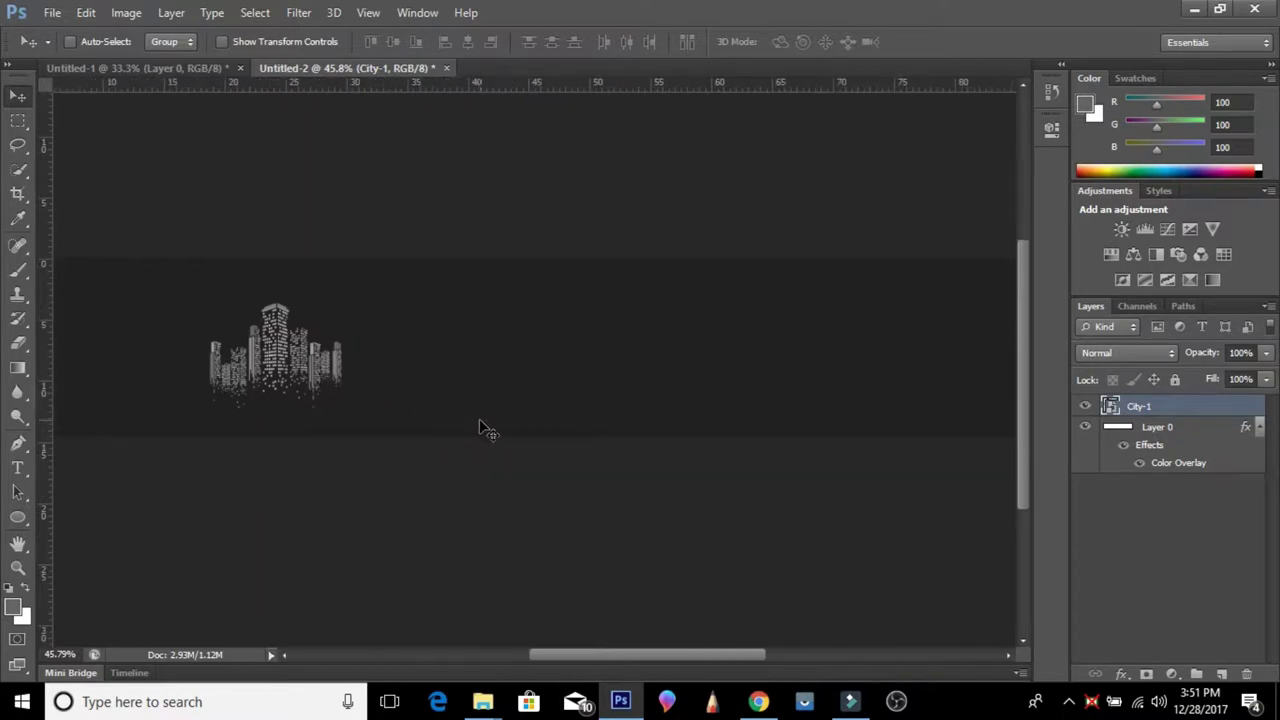
scroll(478, 428, left, 1)
scroll(477, 428, right, 1)
scroll(477, 428, right, 1)
scroll(477, 428, right, 1)
scroll(477, 428, right, 1)
drag(222, 365, 462, 343)
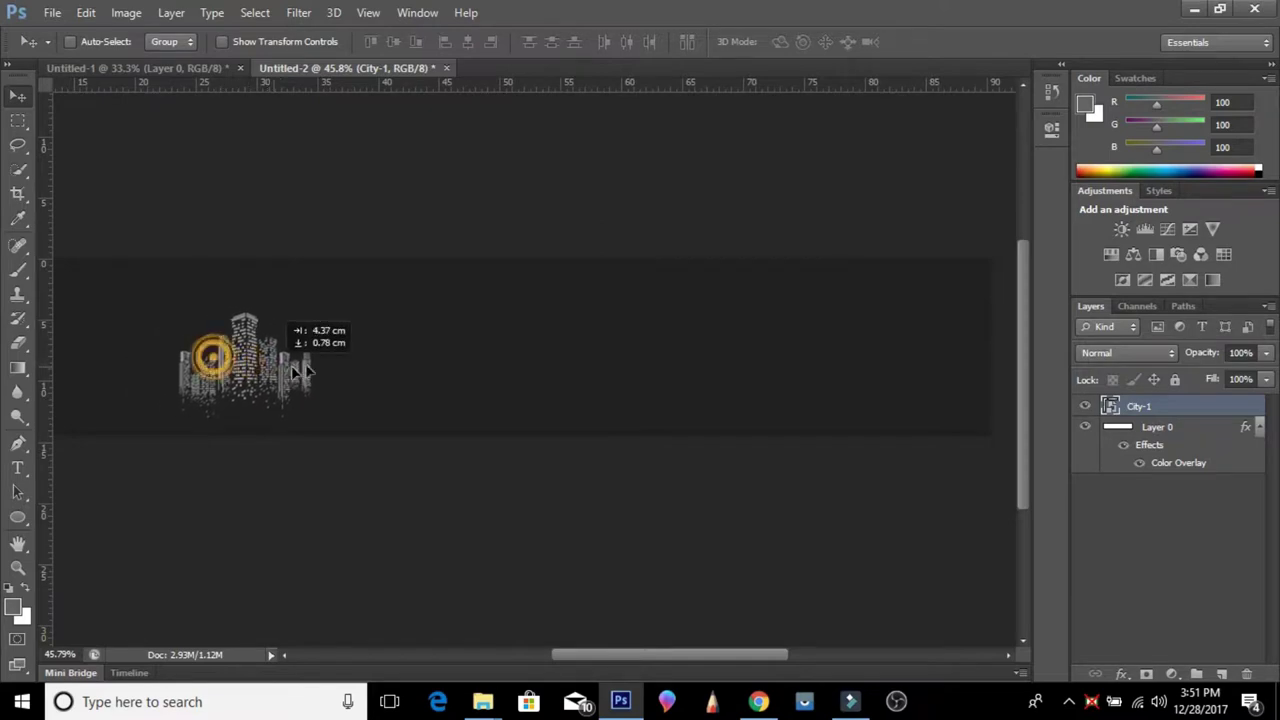
drag(462, 341, 488, 341)
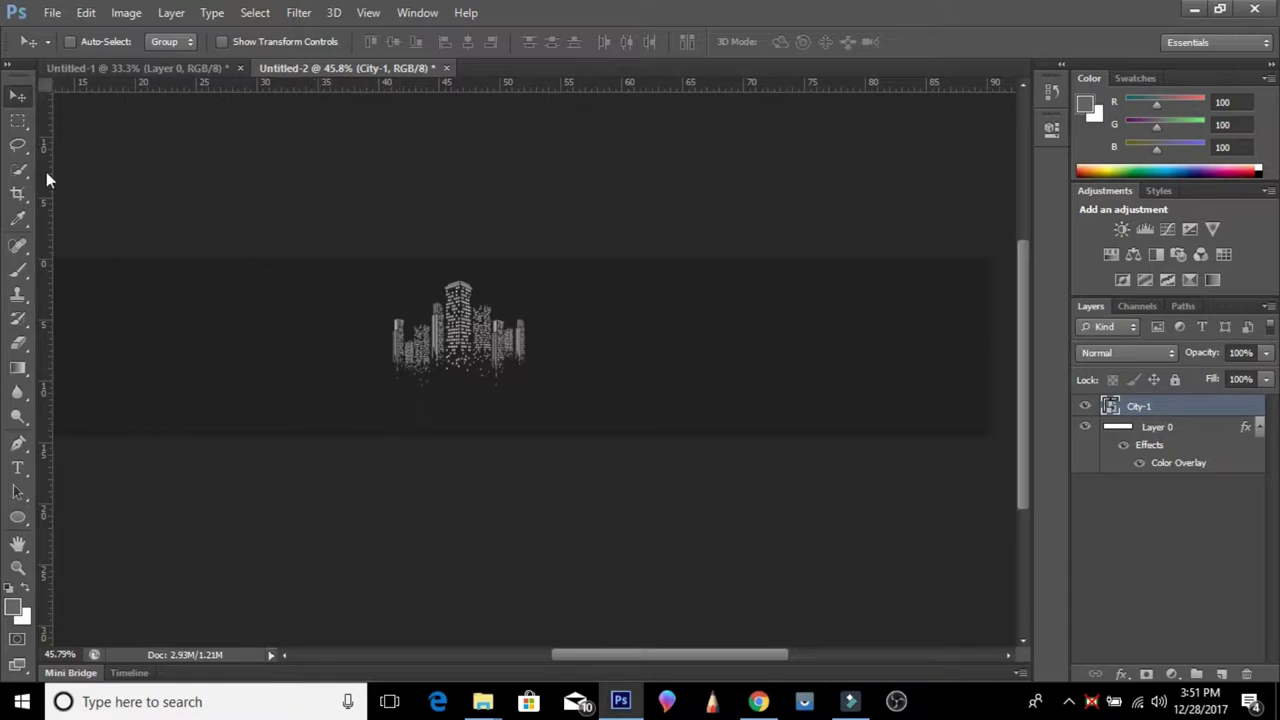
click(12, 468)
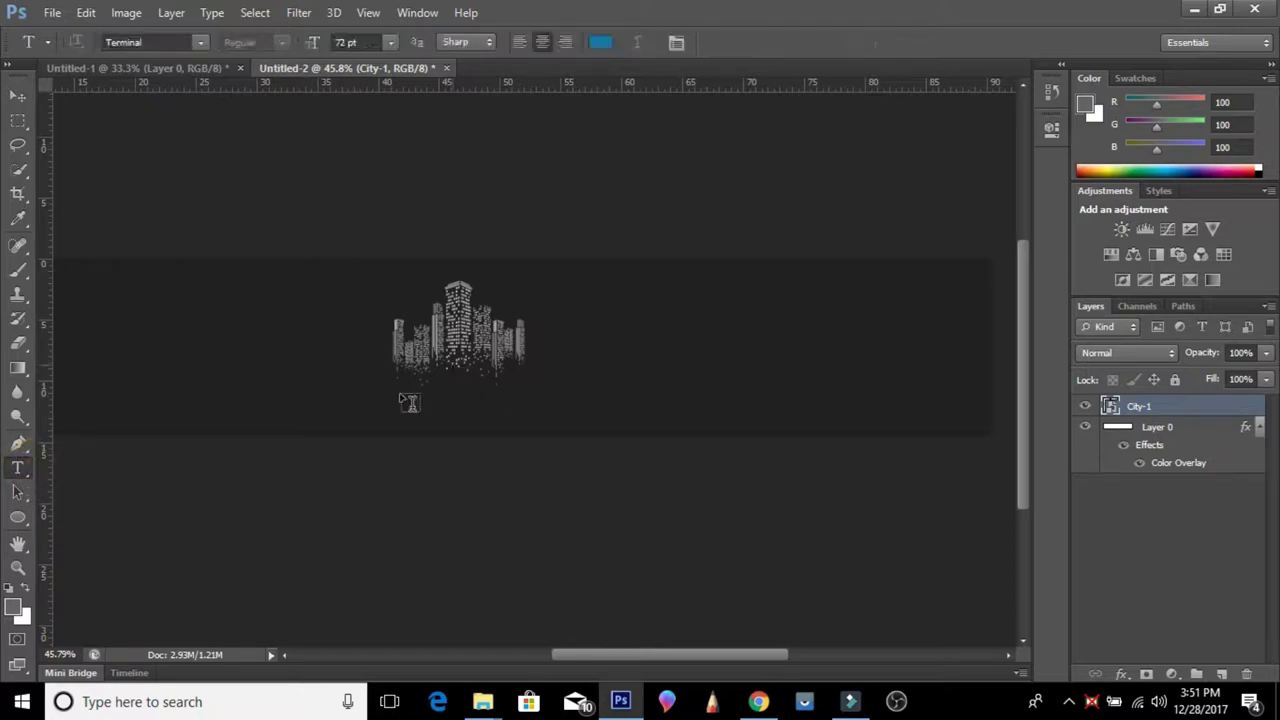
- Set the Horizontal Type tool to Bahnschrift 72 pt and start a text layer below the skyline
click(20, 473)
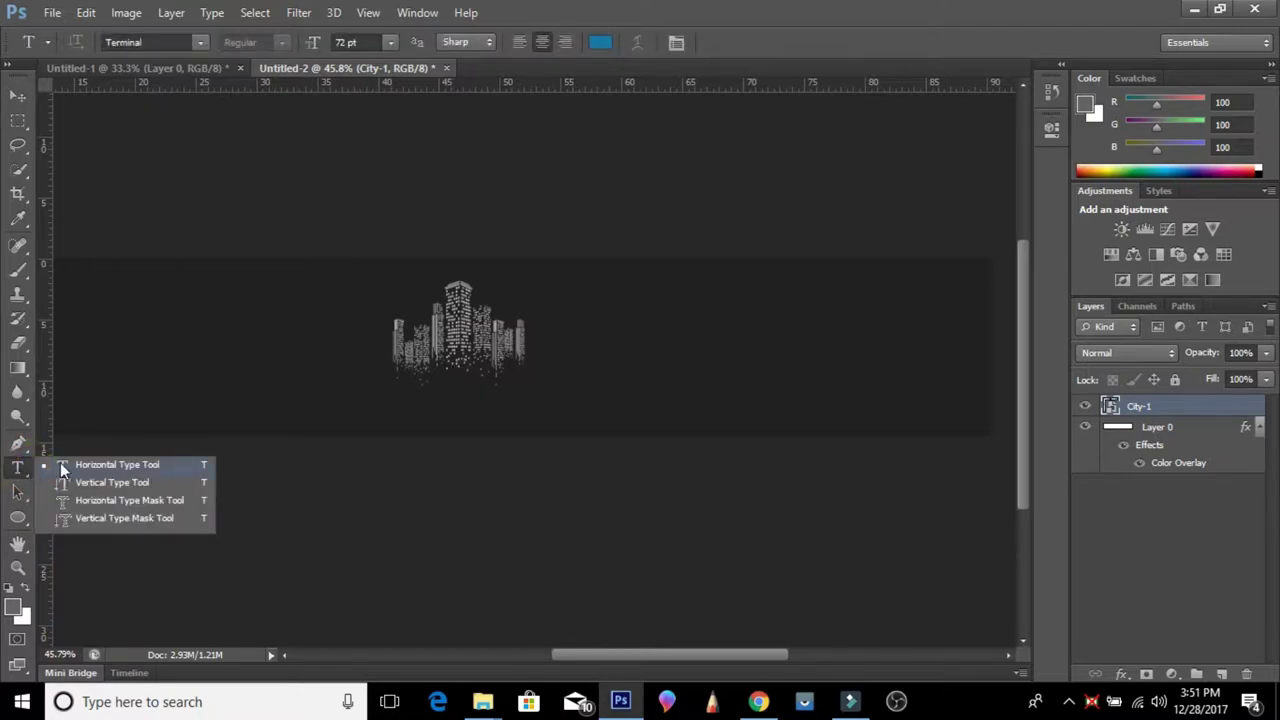
click(114, 467)
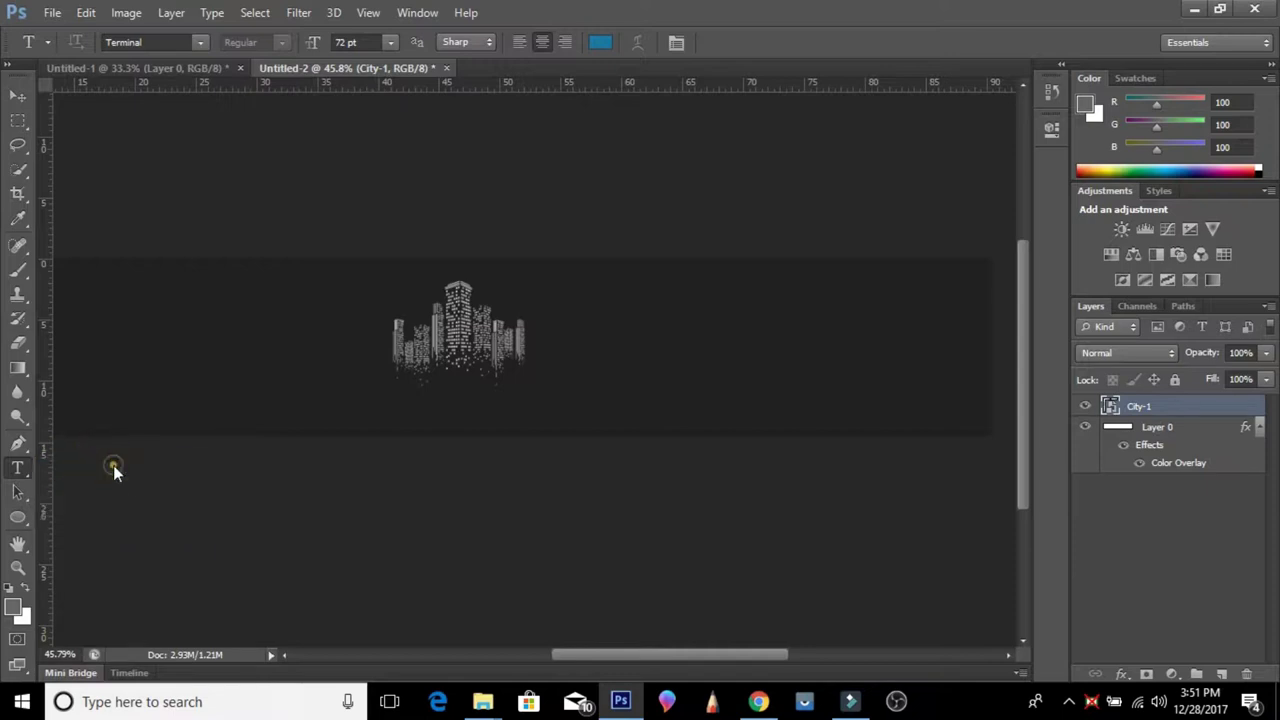
click(199, 46)
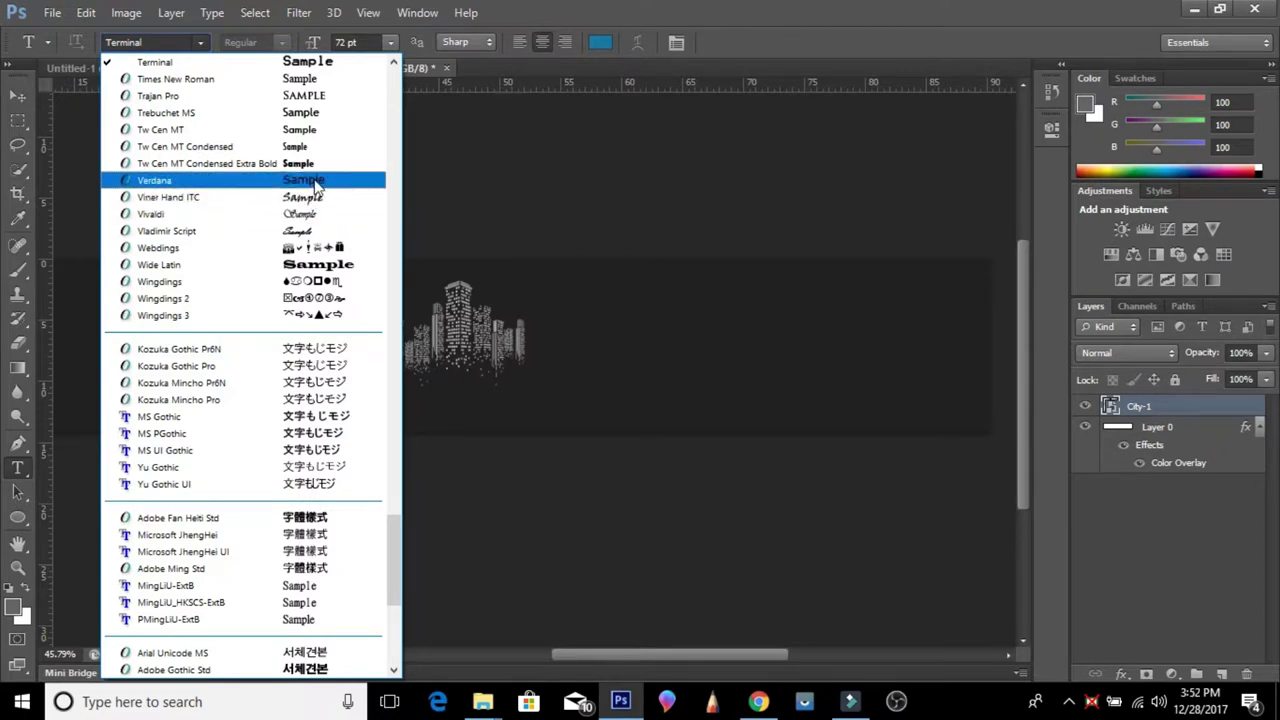
scroll(315, 186, up, 1)
scroll(314, 187, up, 2)
scroll(313, 187, up, 1)
scroll(312, 188, up, 1)
scroll(312, 188, up, 1)
scroll(312, 187, up, 2)
scroll(311, 187, up, 2)
scroll(311, 186, up, 1)
scroll(310, 186, up, 1)
scroll(310, 187, up, 2)
scroll(311, 188, up, 2)
scroll(311, 189, up, 1)
scroll(310, 188, up, 2)
scroll(310, 188, up, 2)
scroll(311, 188, up, 1)
scroll(311, 188, up, 1)
scroll(311, 188, up, 2)
scroll(311, 187, up, 1)
scroll(312, 185, up, 3)
scroll(312, 182, up, 1)
scroll(312, 183, up, 1)
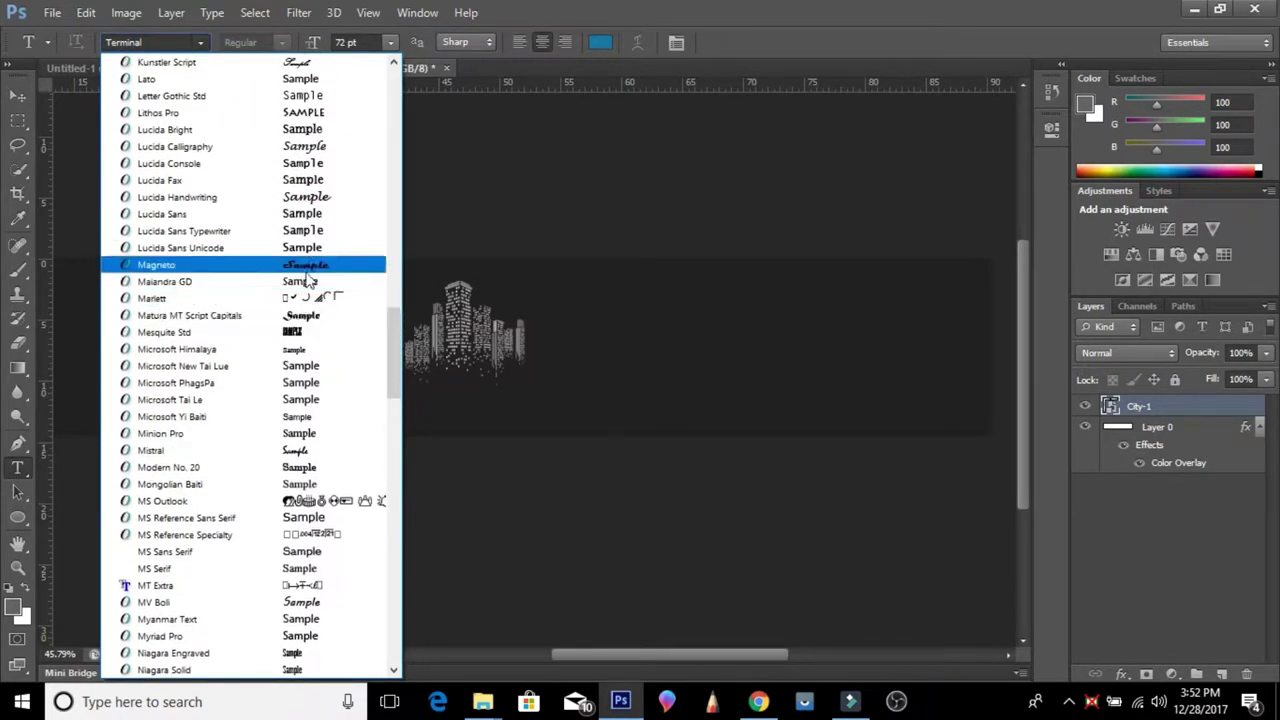
scroll(306, 265, up, 1)
scroll(303, 252, up, 1)
scroll(302, 250, up, 2)
scroll(302, 250, up, 1)
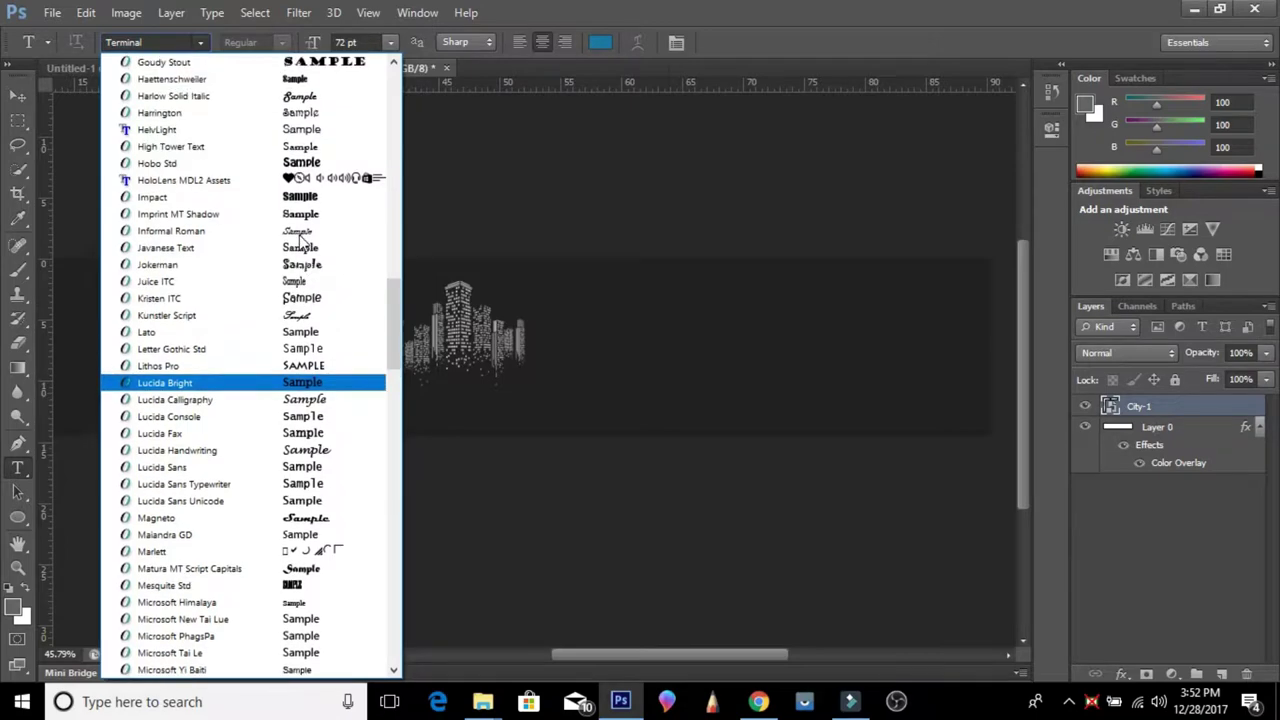
scroll(323, 225, up, 1)
scroll(323, 225, up, 2)
scroll(323, 225, up, 2)
scroll(323, 225, up, 4)
scroll(323, 225, up, 1)
scroll(323, 225, up, 1)
scroll(323, 225, up, 2)
scroll(323, 225, up, 1)
scroll(323, 225, up, 2)
scroll(323, 225, up, 3)
scroll(323, 225, up, 2)
scroll(323, 225, up, 1)
scroll(323, 225, up, 3)
scroll(323, 225, up, 2)
scroll(323, 225, up, 1)
scroll(323, 225, up, 1)
scroll(323, 225, up, 2)
scroll(323, 225, up, 1)
scroll(323, 225, up, 2)
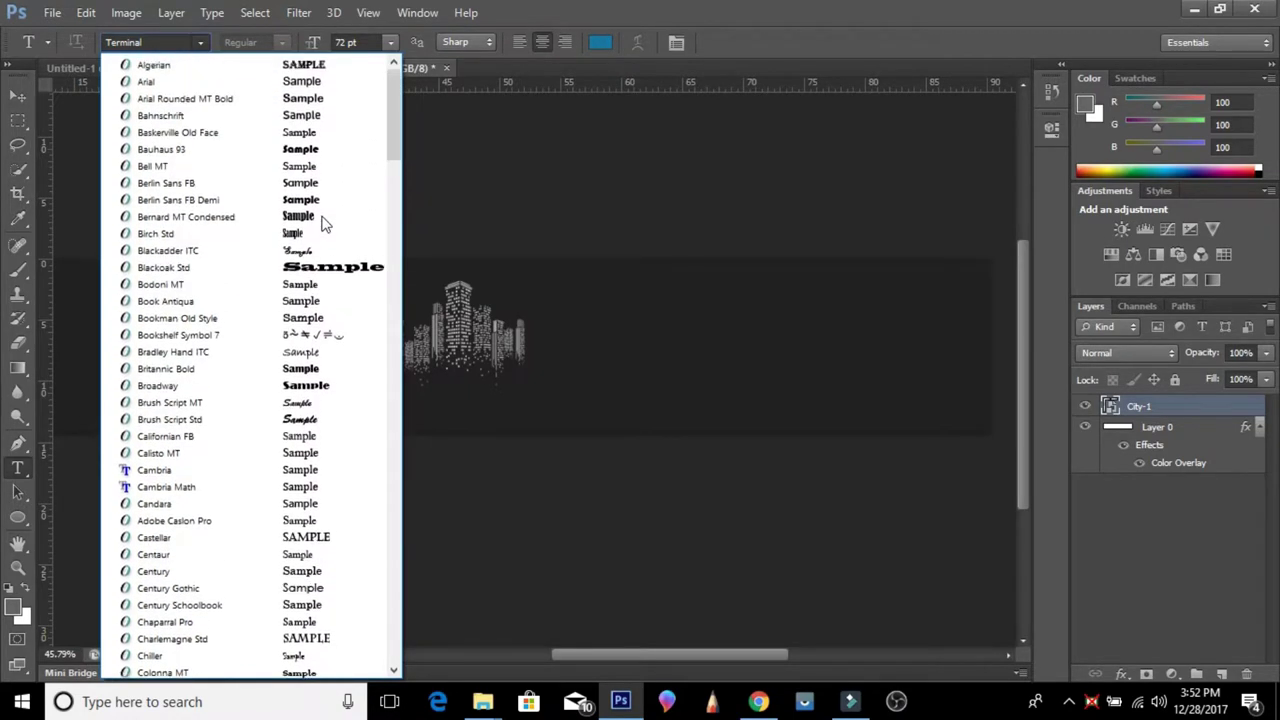
scroll(323, 225, up, 1)
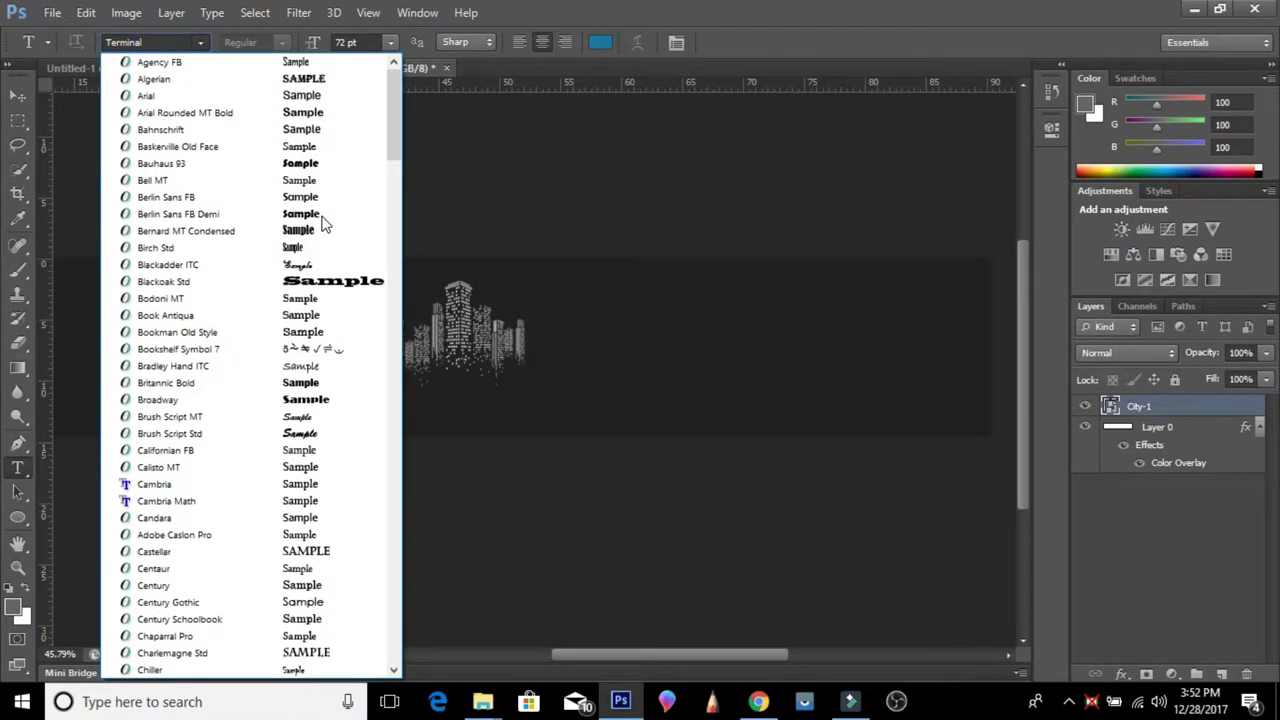
click(321, 135)
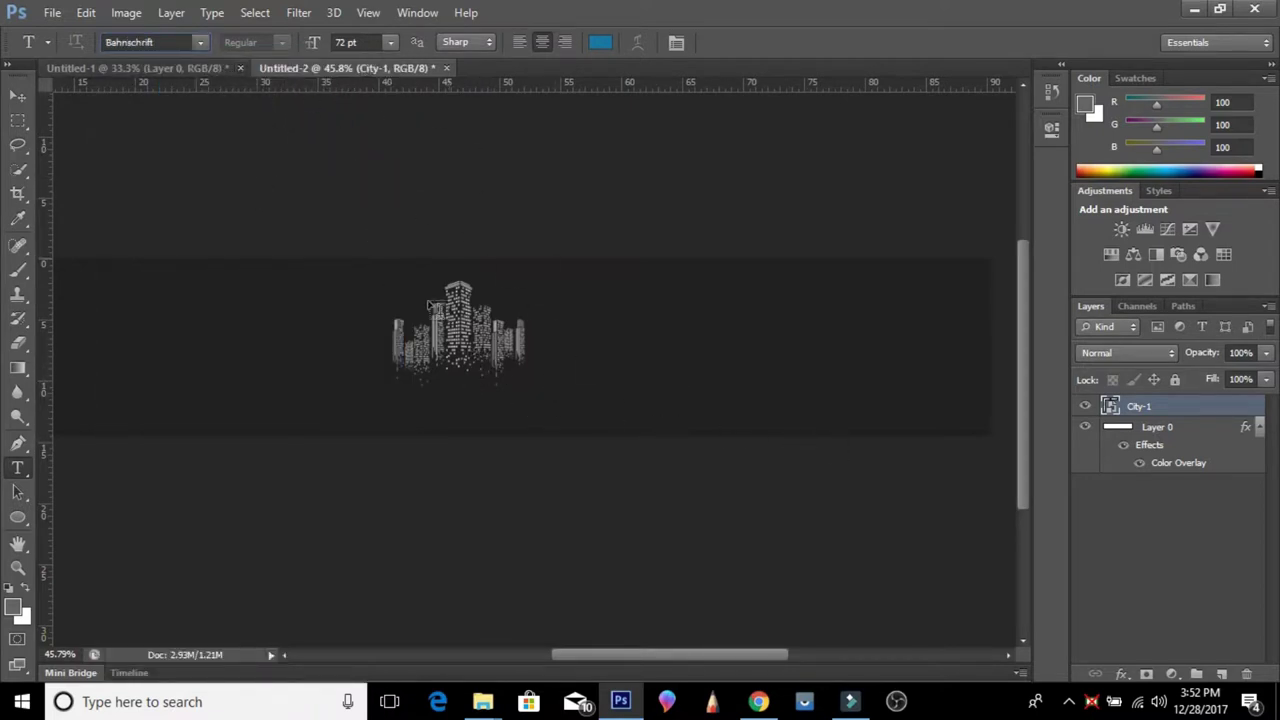
click(424, 386)
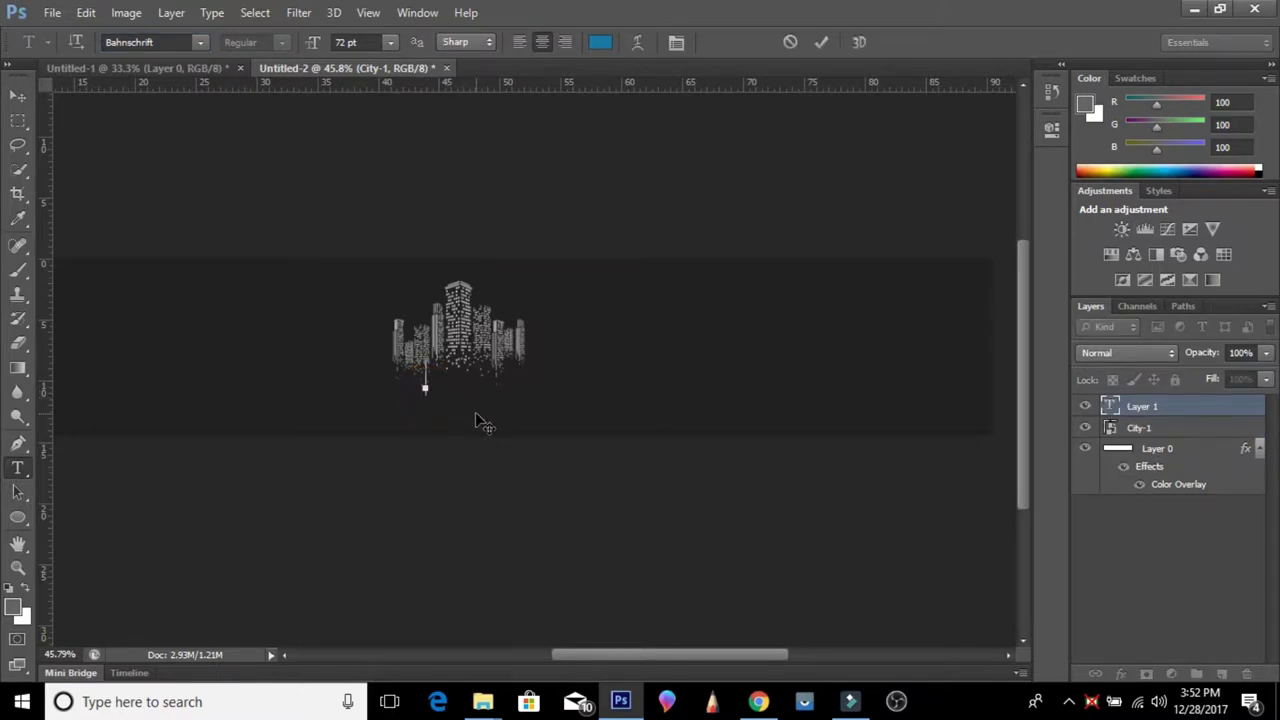
- Type NAVALDO ART in blue and move it just beneath the skyline
text(NA)
text(VALDO ART)
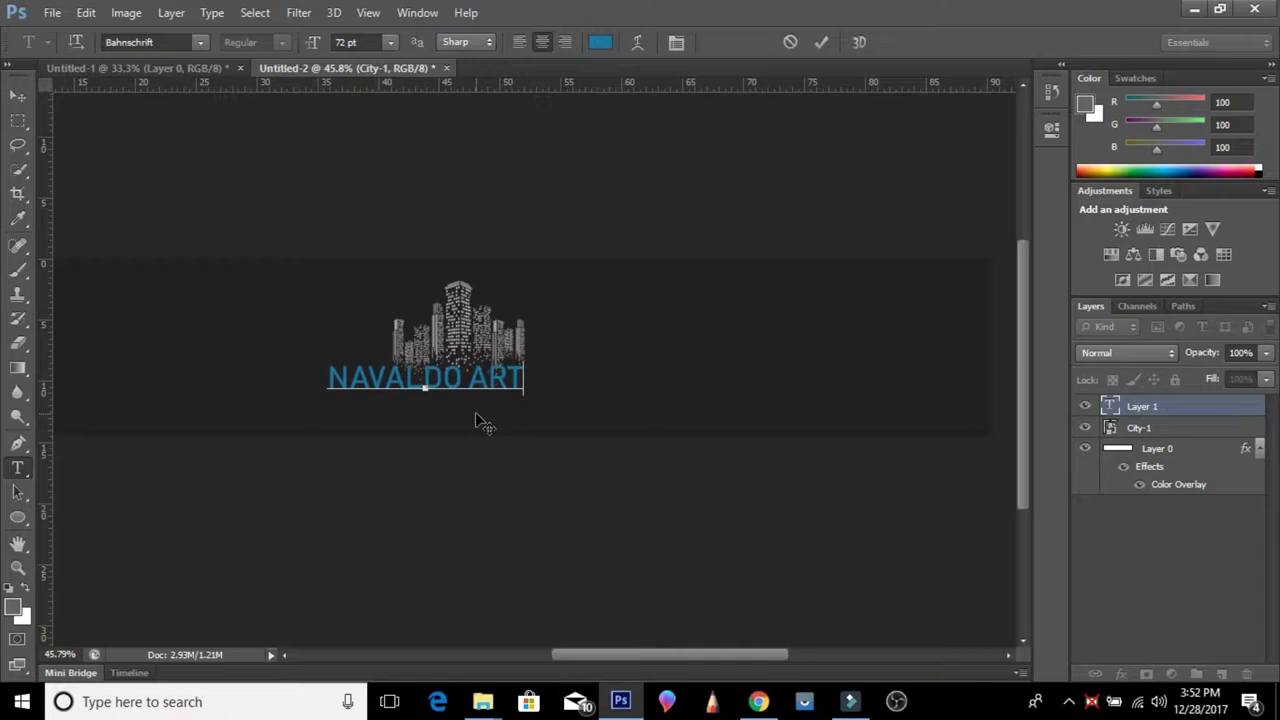
drag(475, 420, 502, 432)
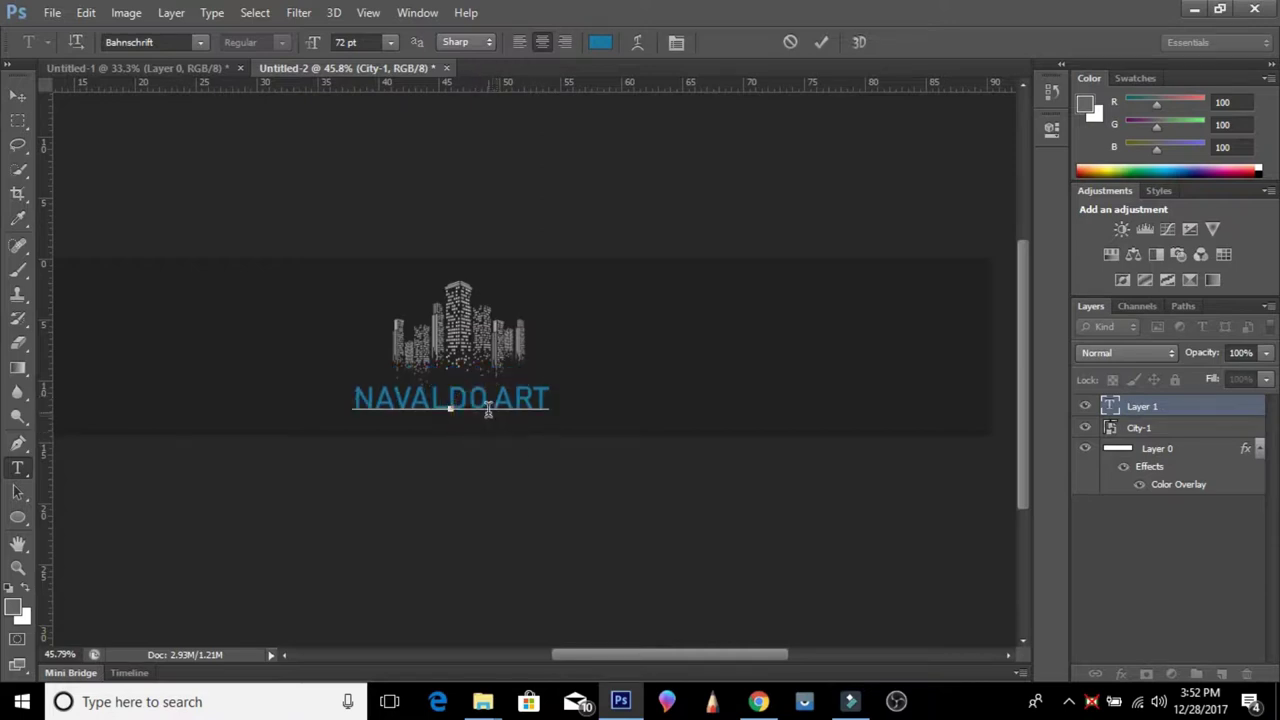
drag(489, 420, 491, 400)
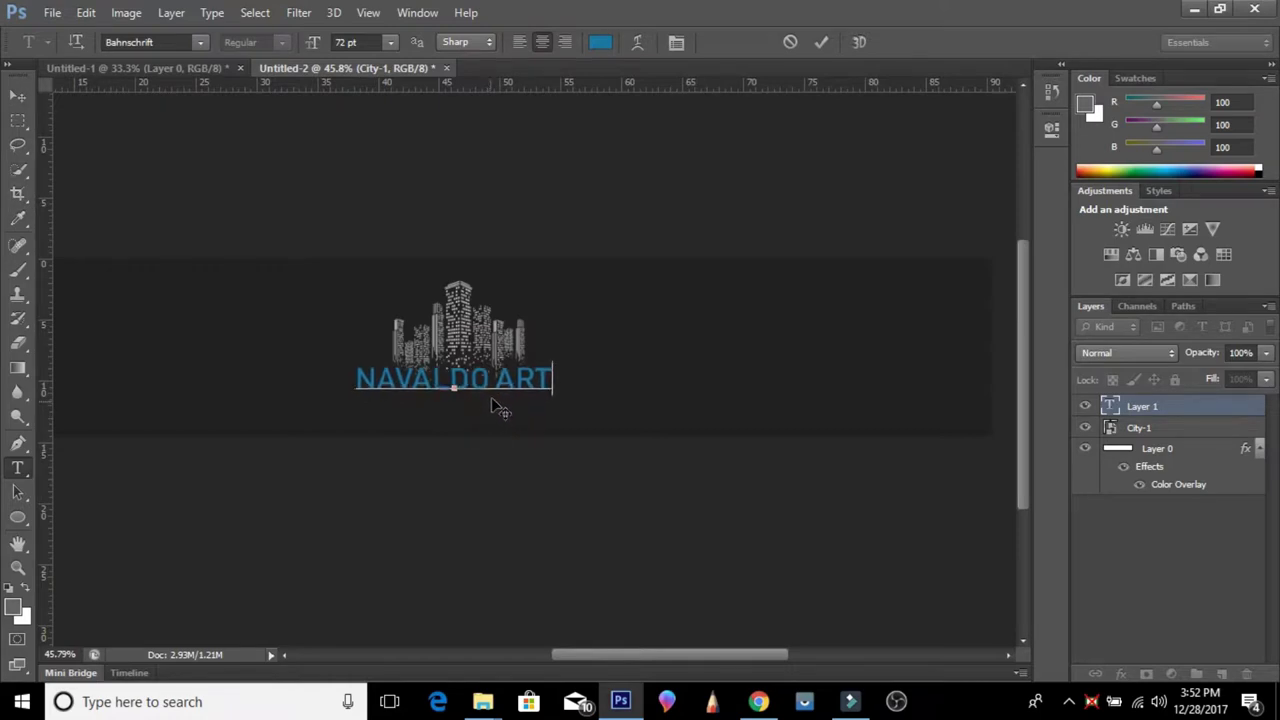
drag(491, 403, 491, 397)
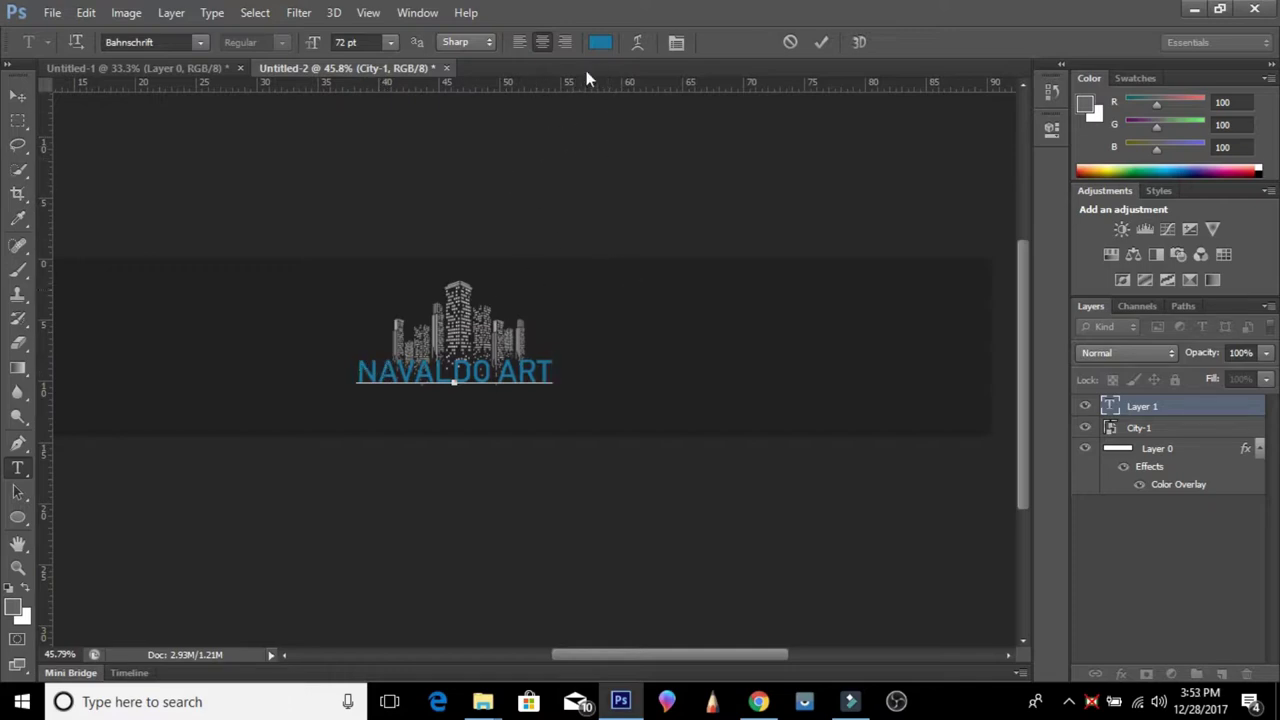
click(600, 45)
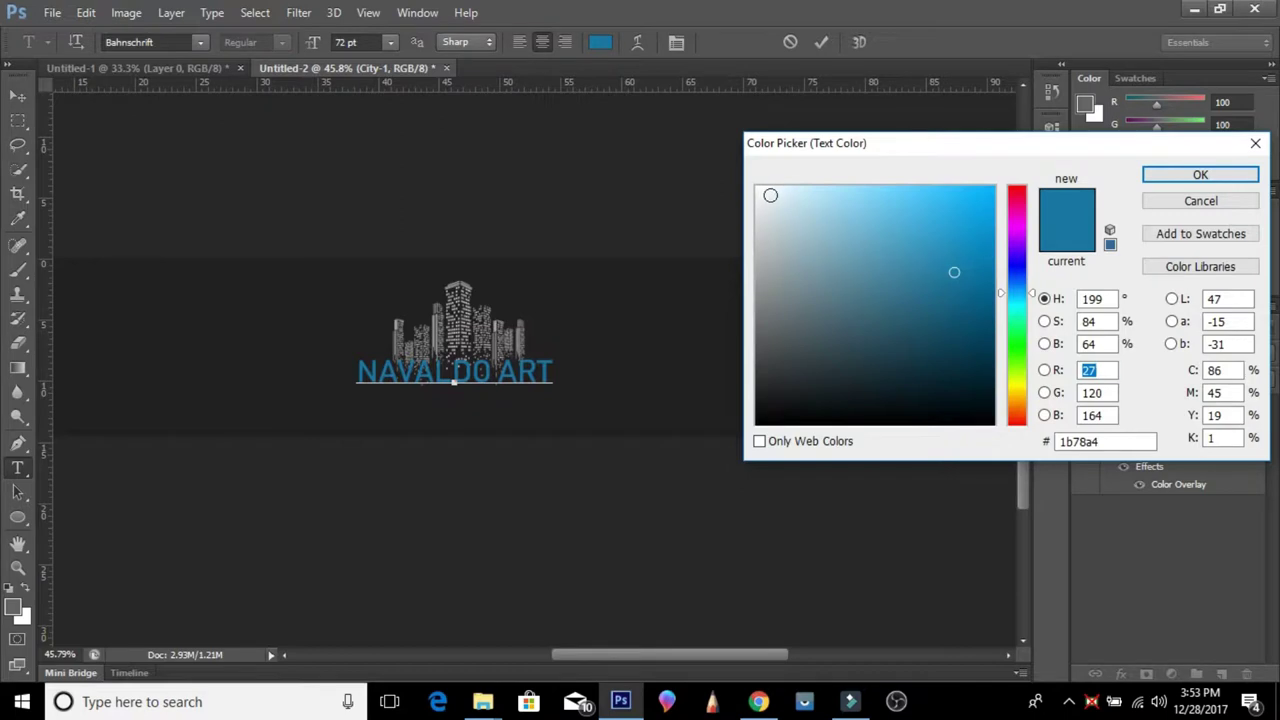
- Recolour the NAVALDO ART text to near-white eef7f8 and commit the text layer
click(771, 197)
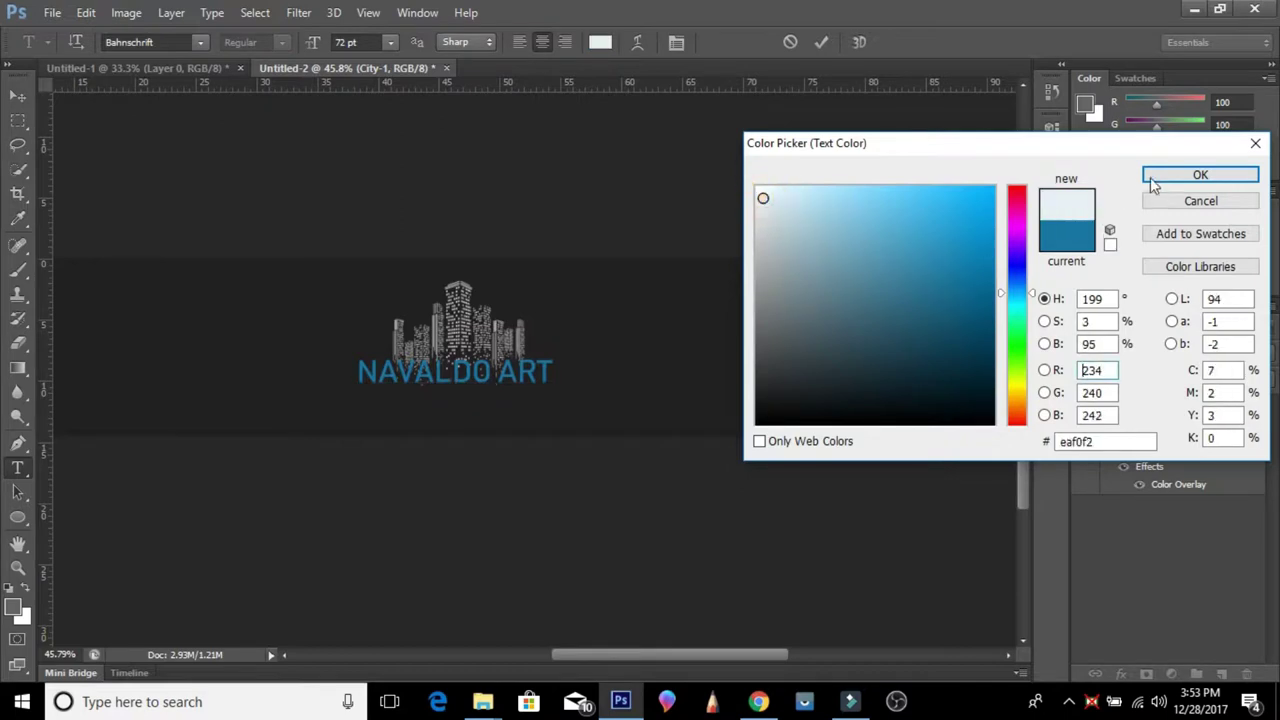
click(1182, 174)
drag(355, 364, 586, 366)
click(600, 45)
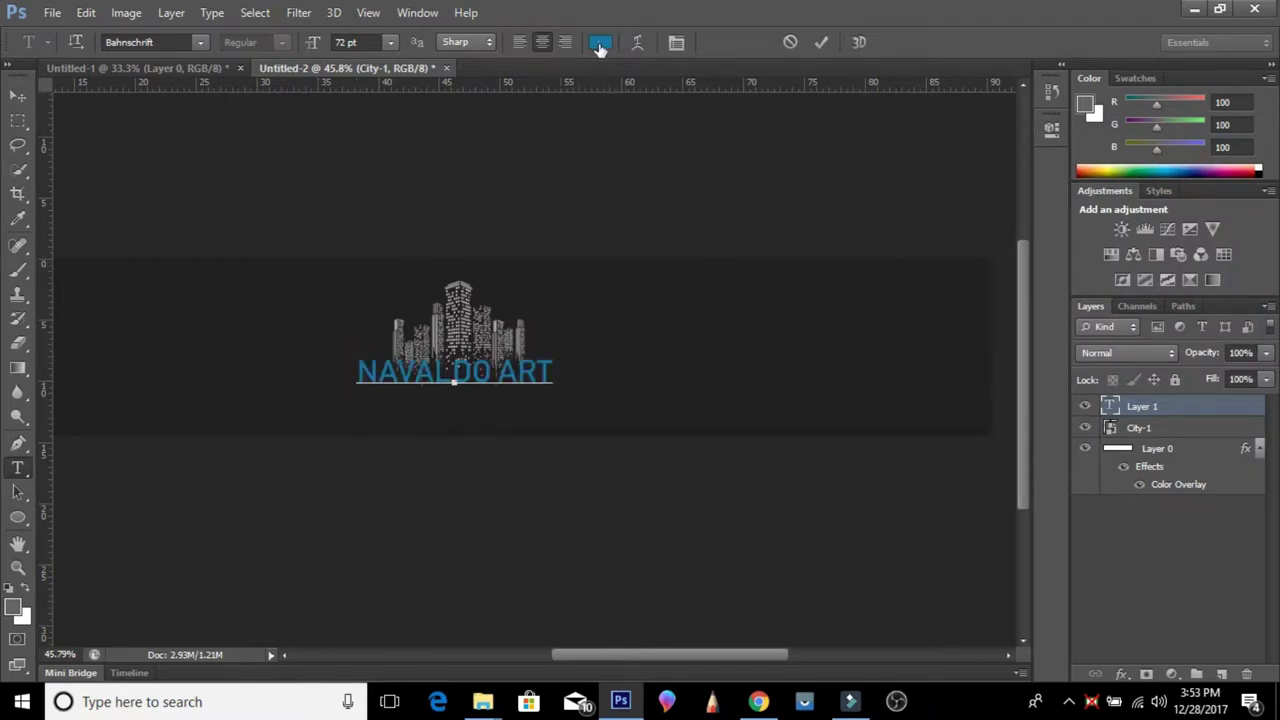
click(764, 193)
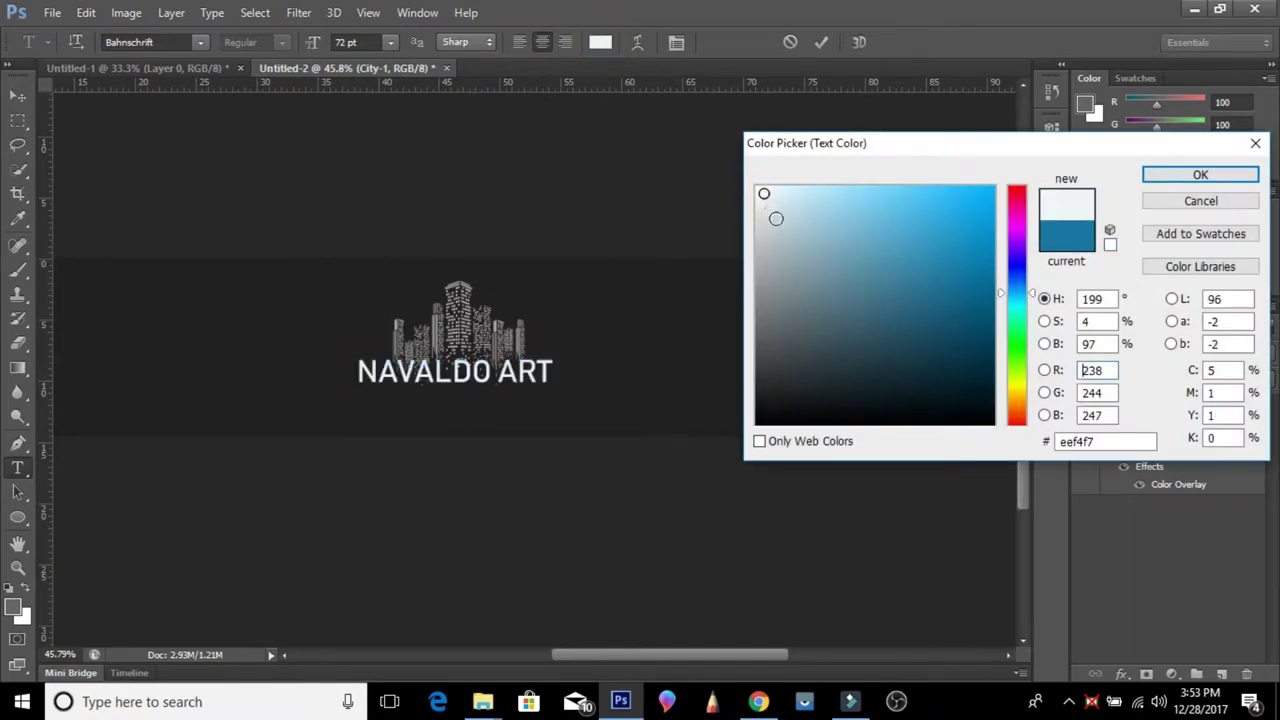
click(781, 188)
click(764, 192)
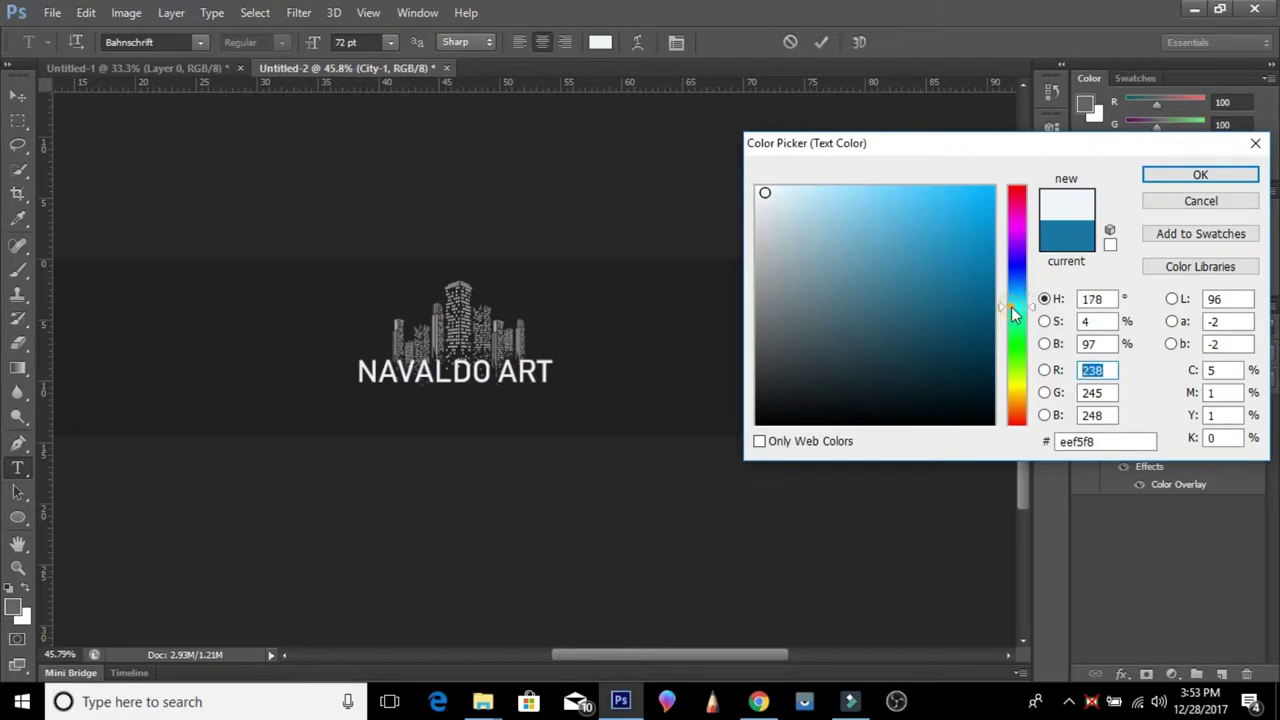
click(1011, 306)
click(1015, 300)
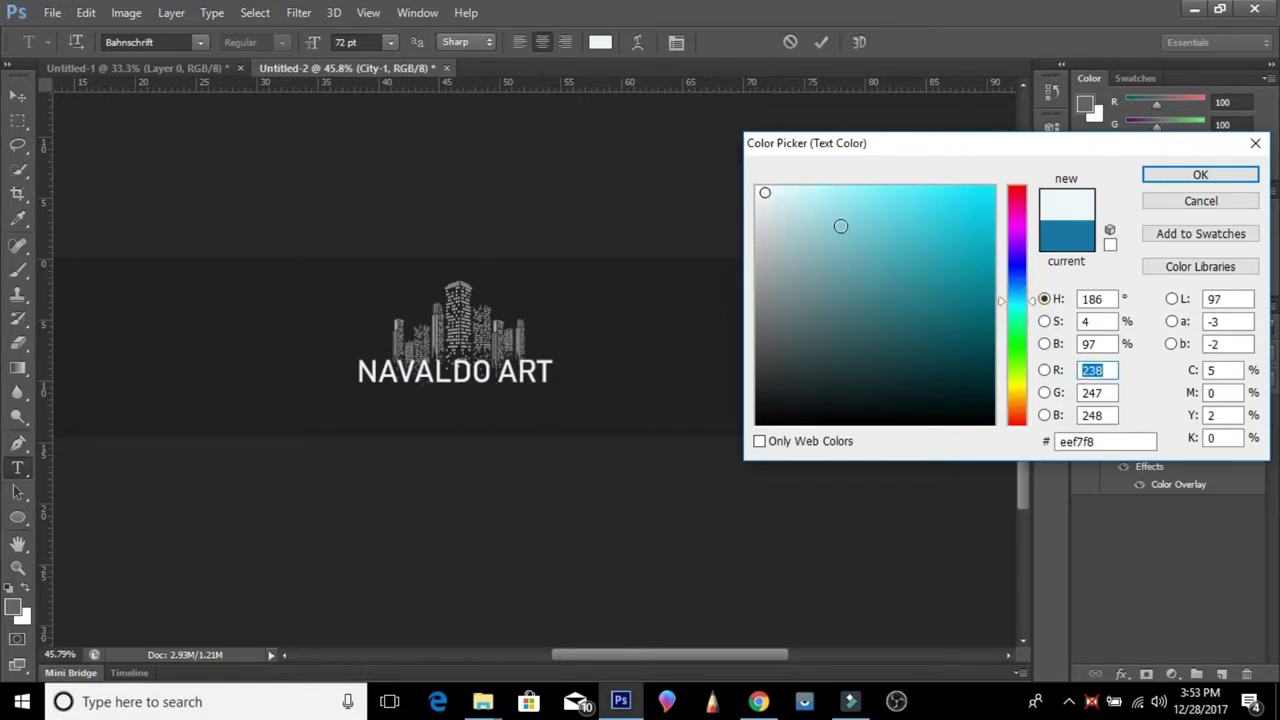
click(1200, 177)
click(1198, 177)
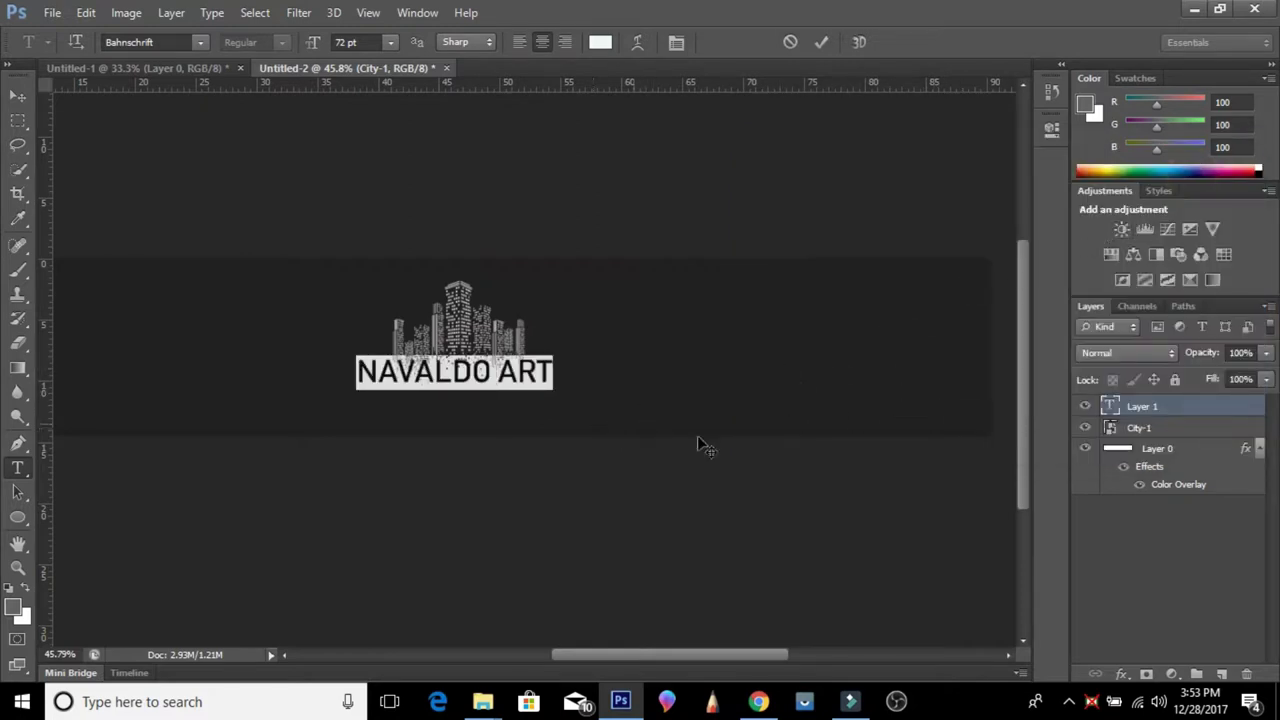
click(1134, 434)
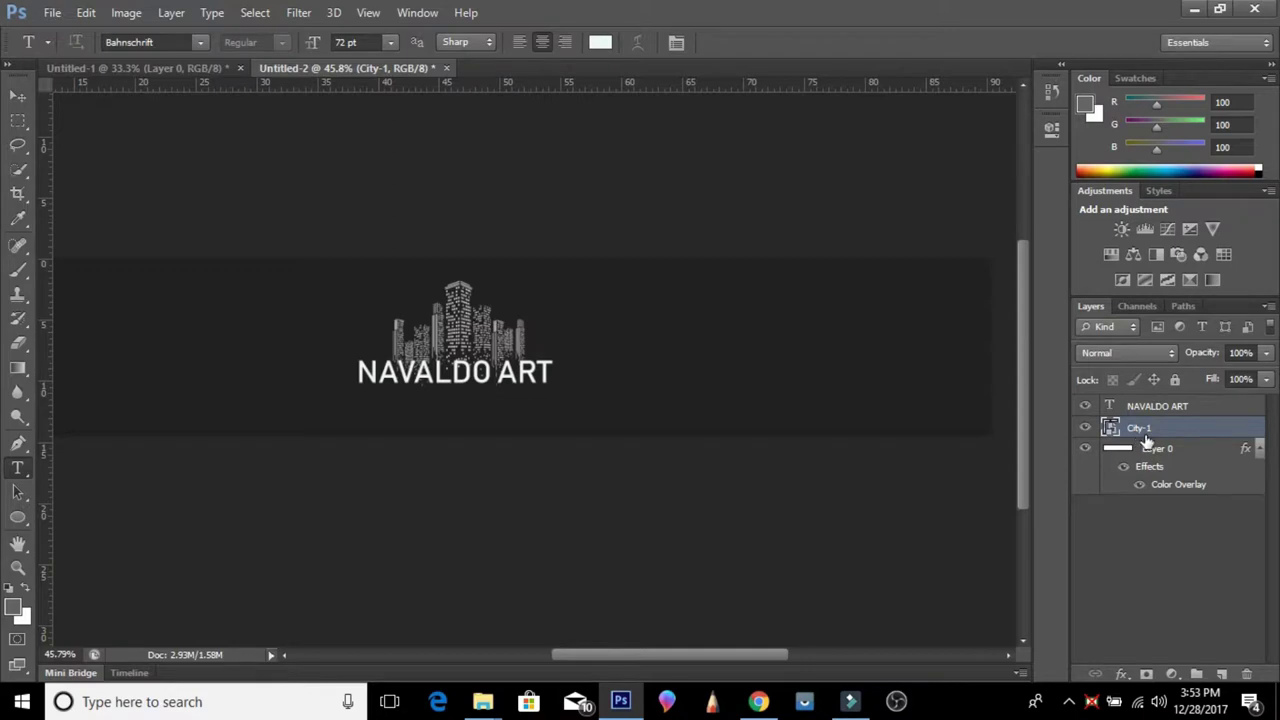
- Scale the City-1 skyline to about 54% and place it just above NAVALDO ART
key(ctrl+t)
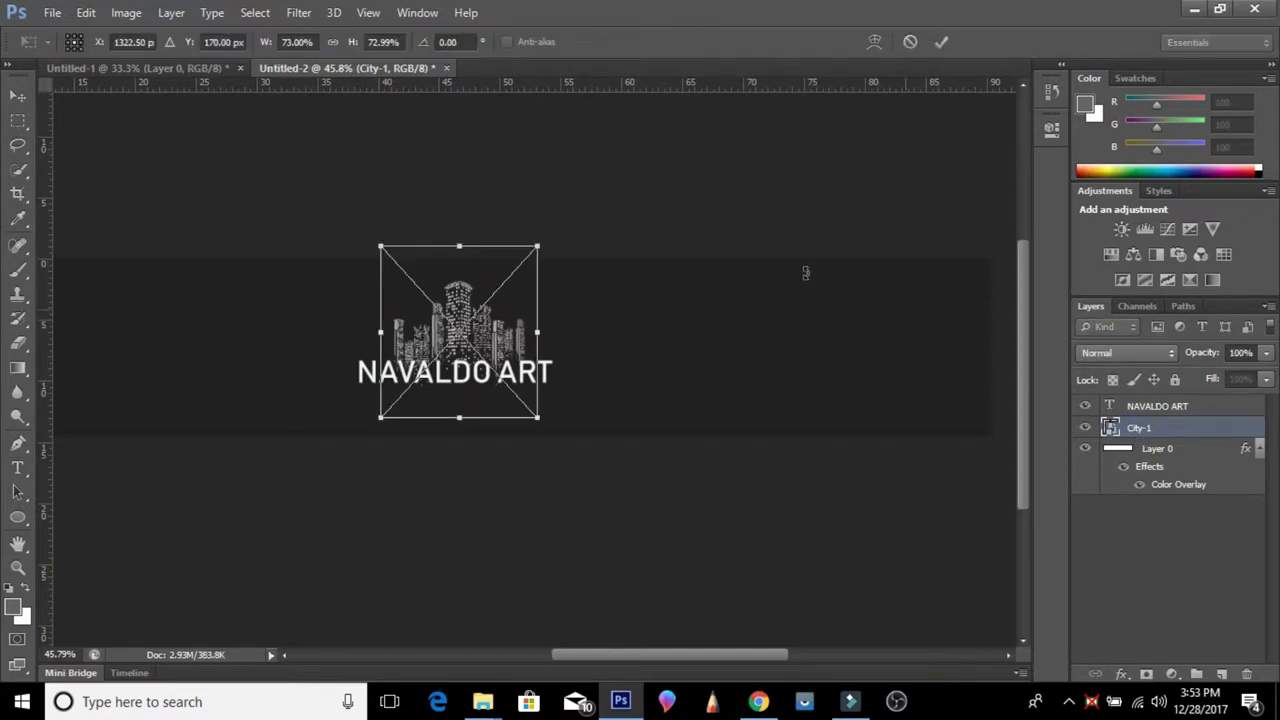
drag(537, 246, 514, 305)
scroll(440, 375, up, 5)
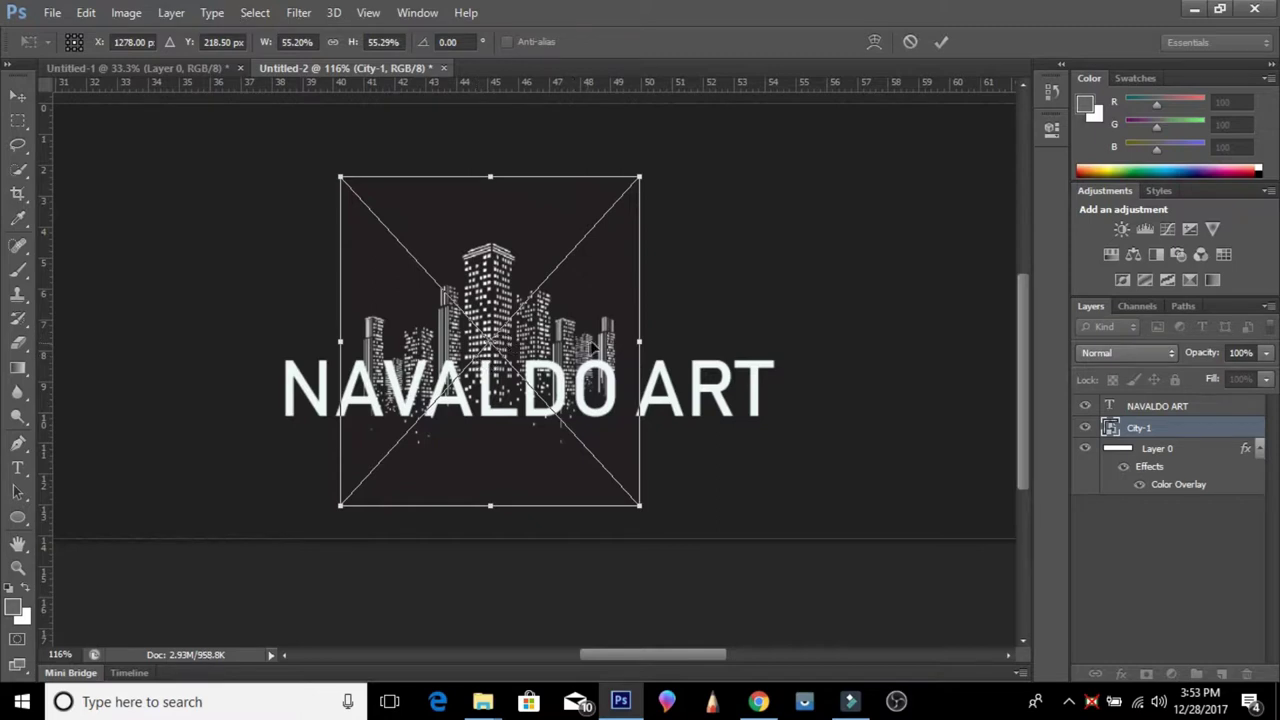
scroll(592, 348, down, 2)
scroll(580, 335, down, 2)
scroll(565, 320, down, 2)
scroll(556, 312, down, 1)
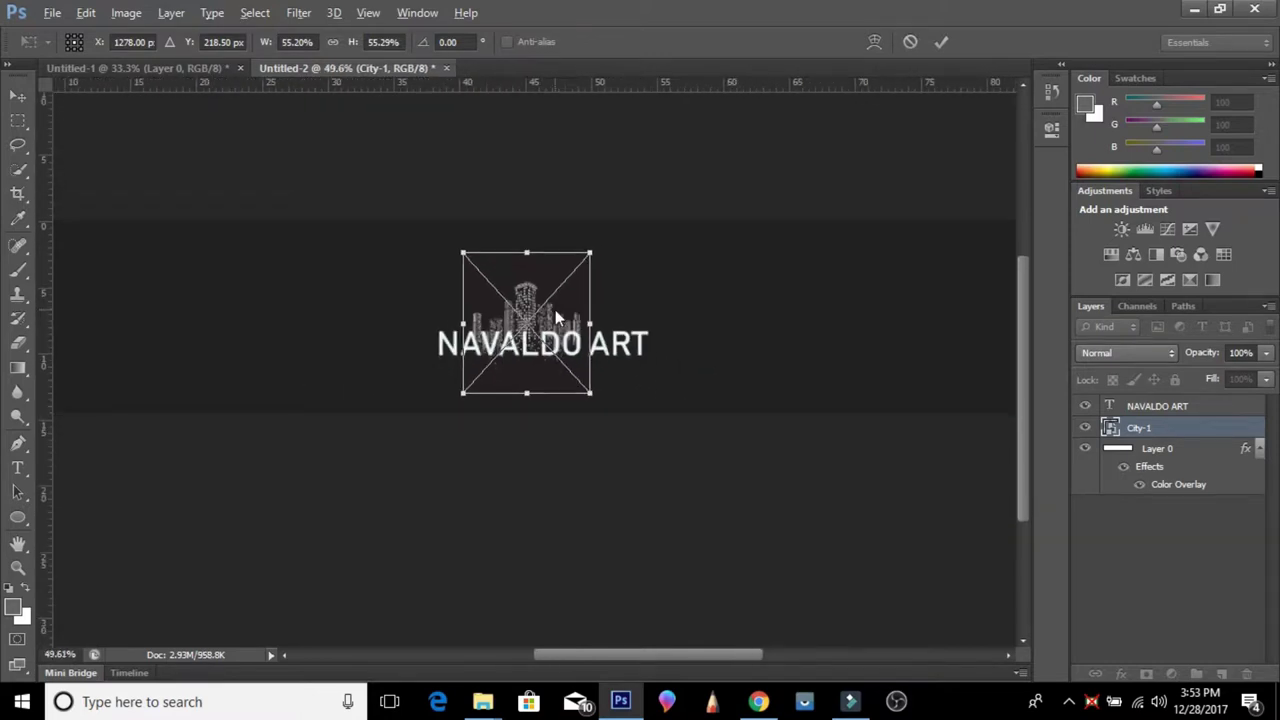
scroll(555, 310, down, 1)
scroll(565, 316, down, 1)
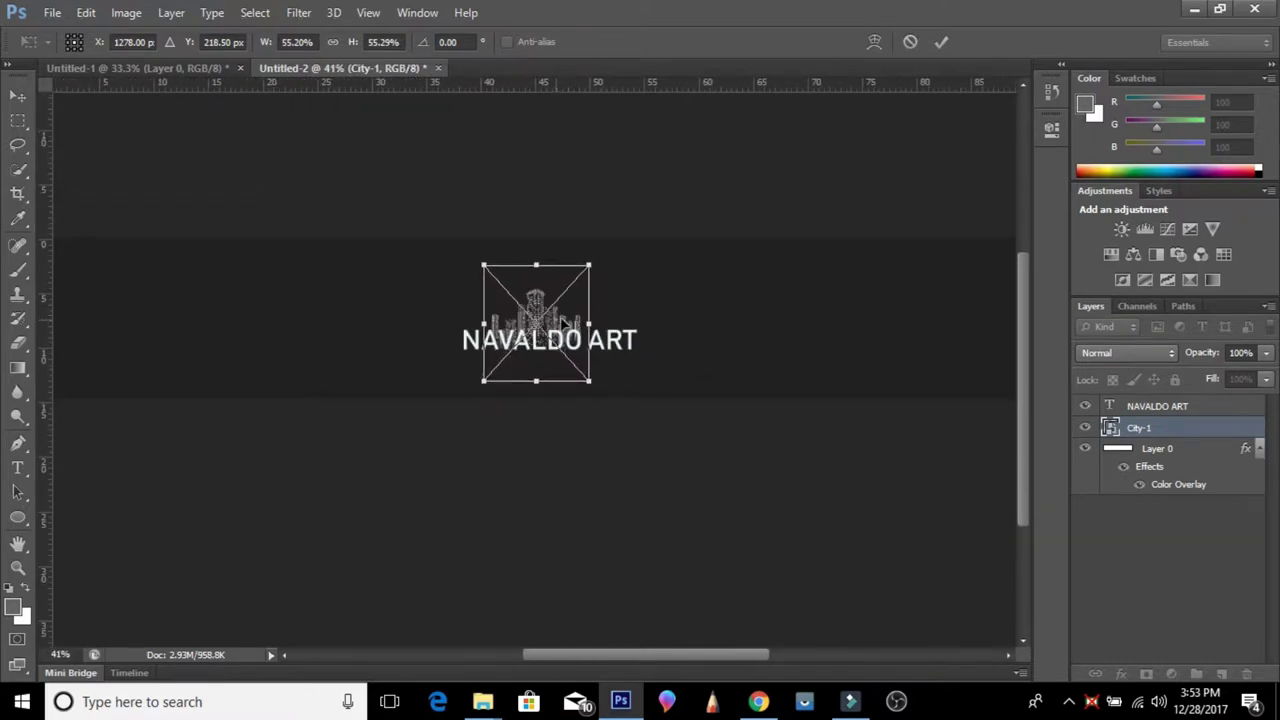
drag(563, 320, 576, 303)
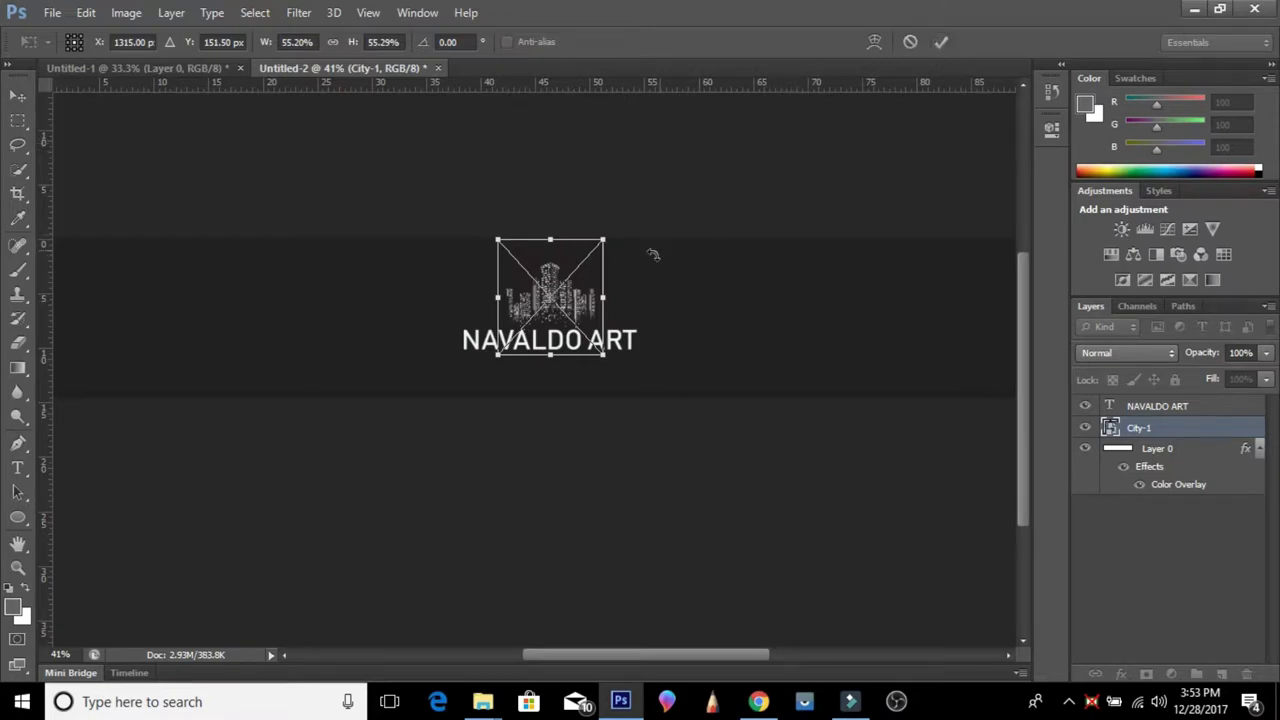
drag(603, 238, 600, 242)
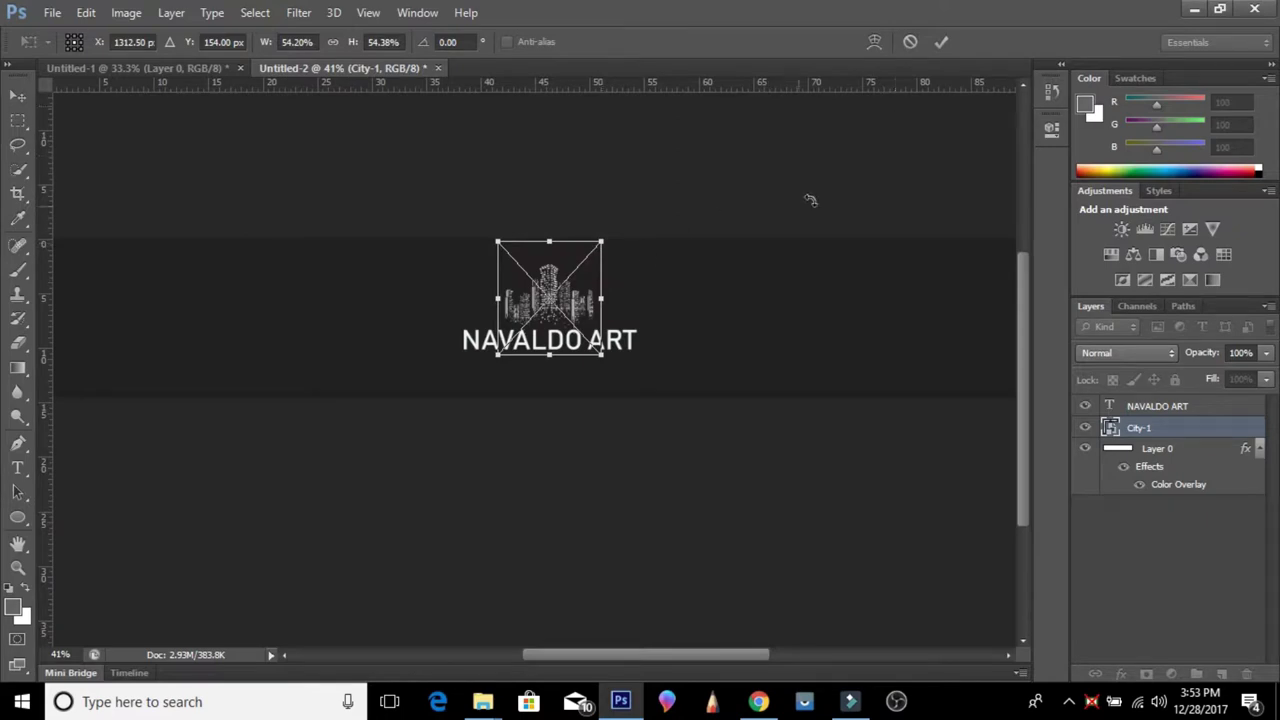
click(940, 43)
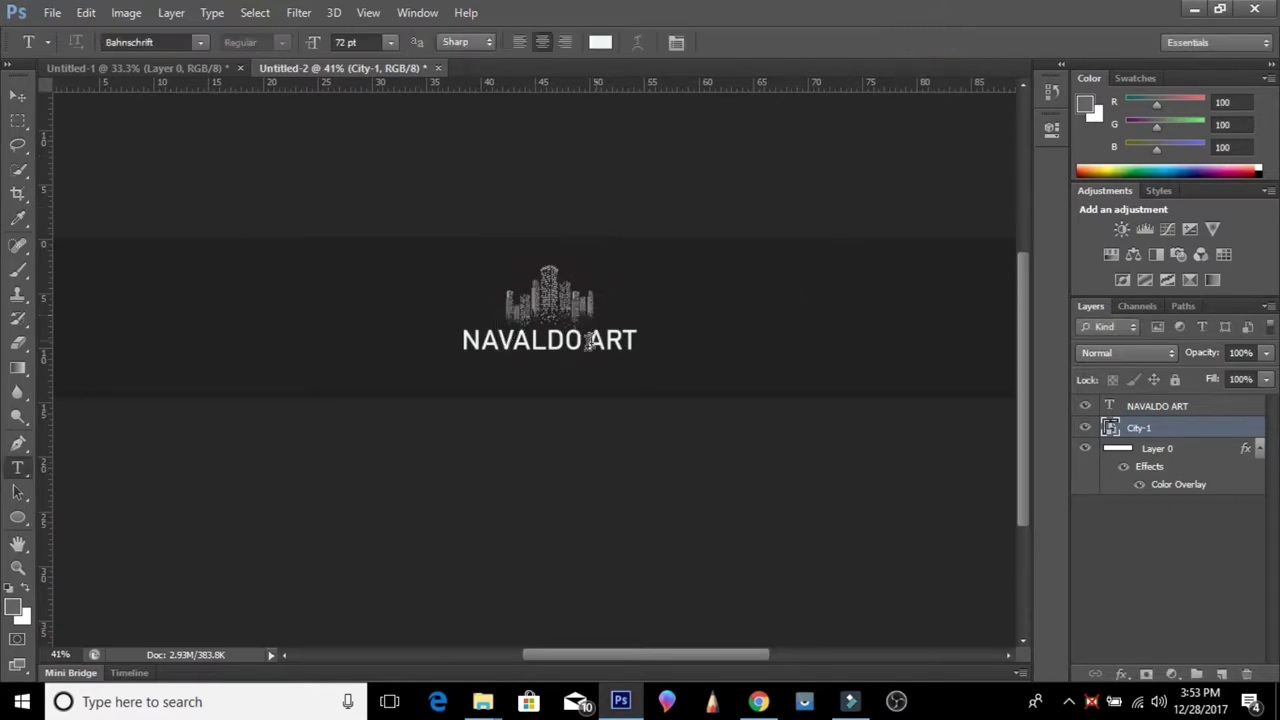
- Centre City-1 and the NAVALDO ART text together, then put the text layer in Group 1
click(18, 95)
mouse_move(546, 345)
mouse_down()
mouse_move(566, 358)
mouse_move(538, 344)
mouse_up()
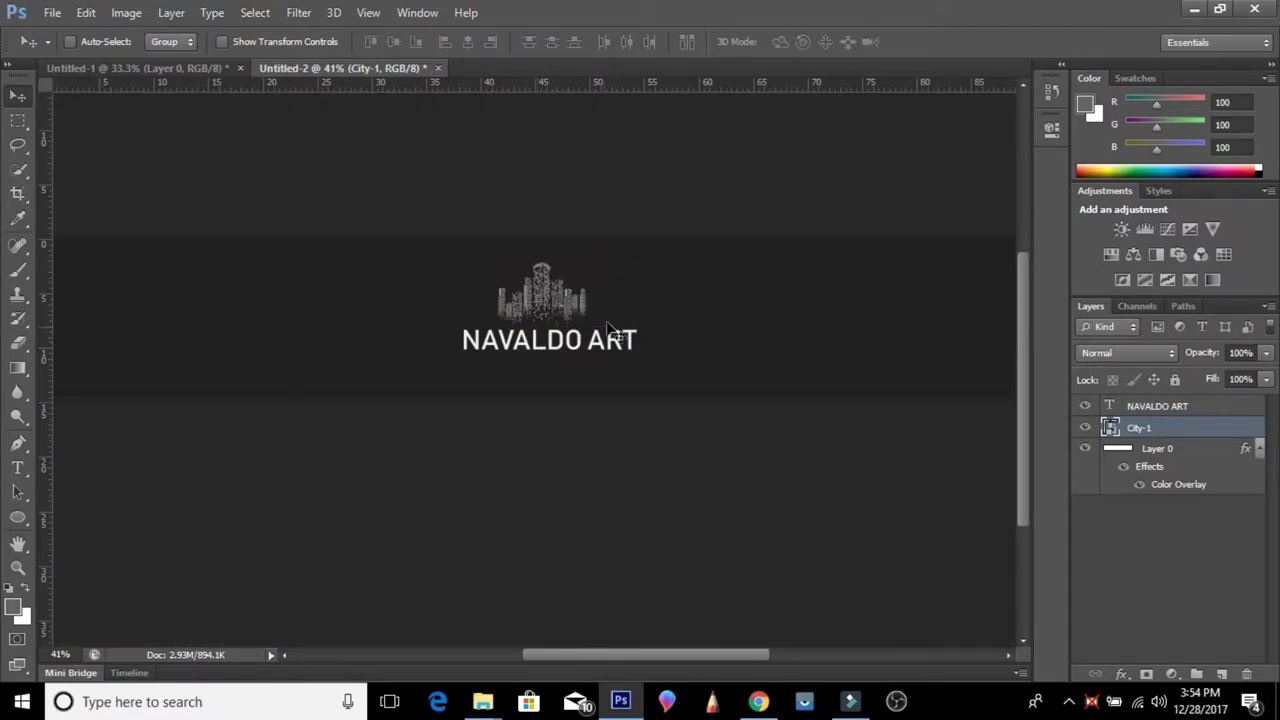
click(1157, 406)
mouse_move(577, 340)
mouse_down()
mouse_move(560, 343)
mouse_move(573, 333)
mouse_up()
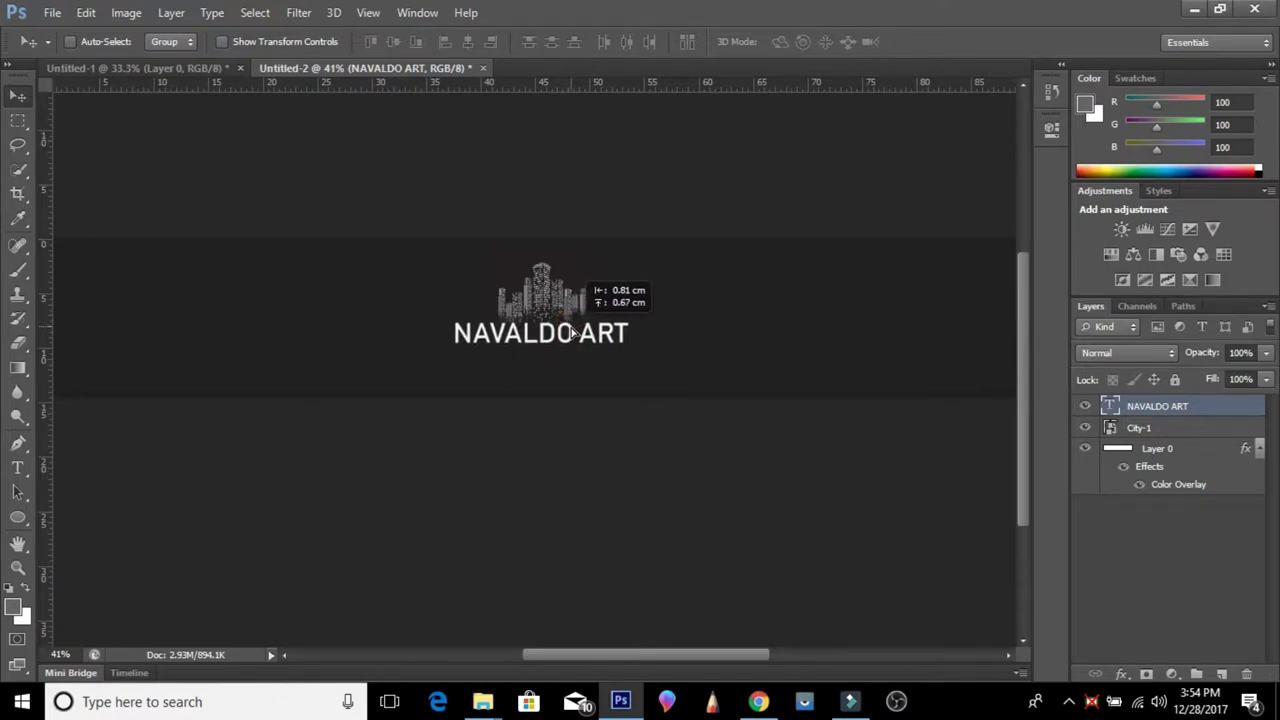
drag(573, 333, 569, 336)
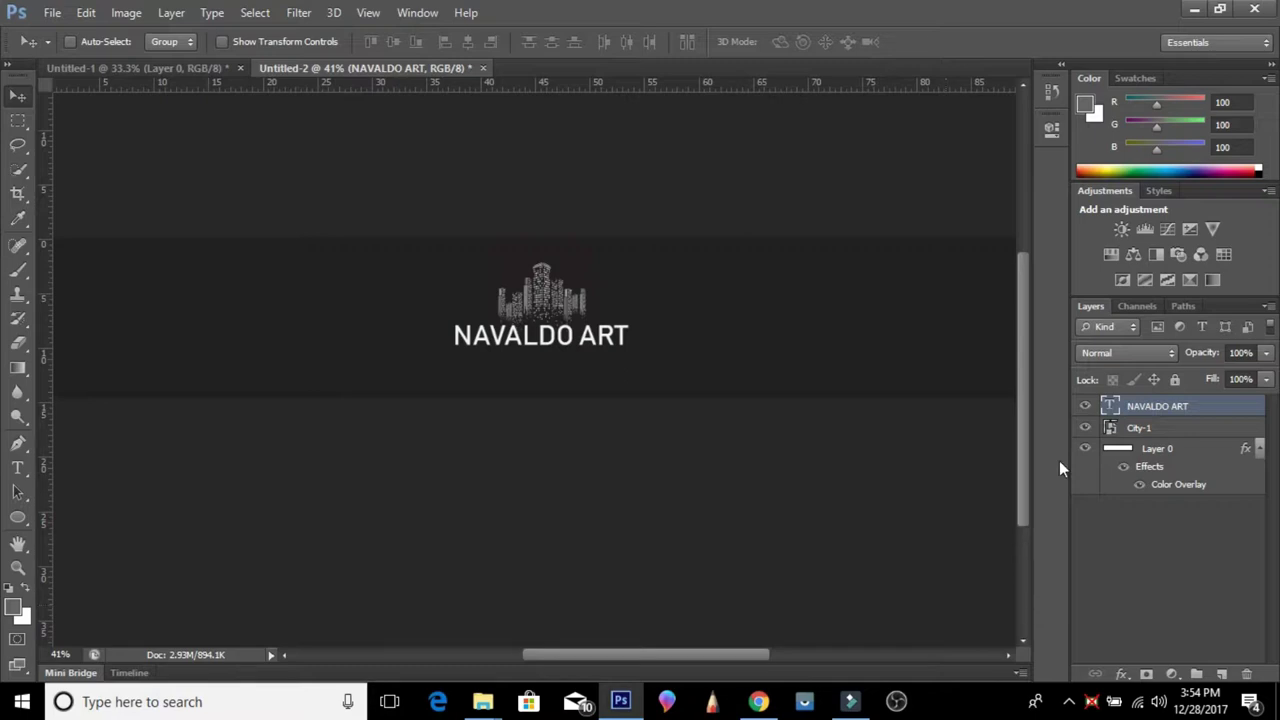
drag(1197, 674, 1197, 674)
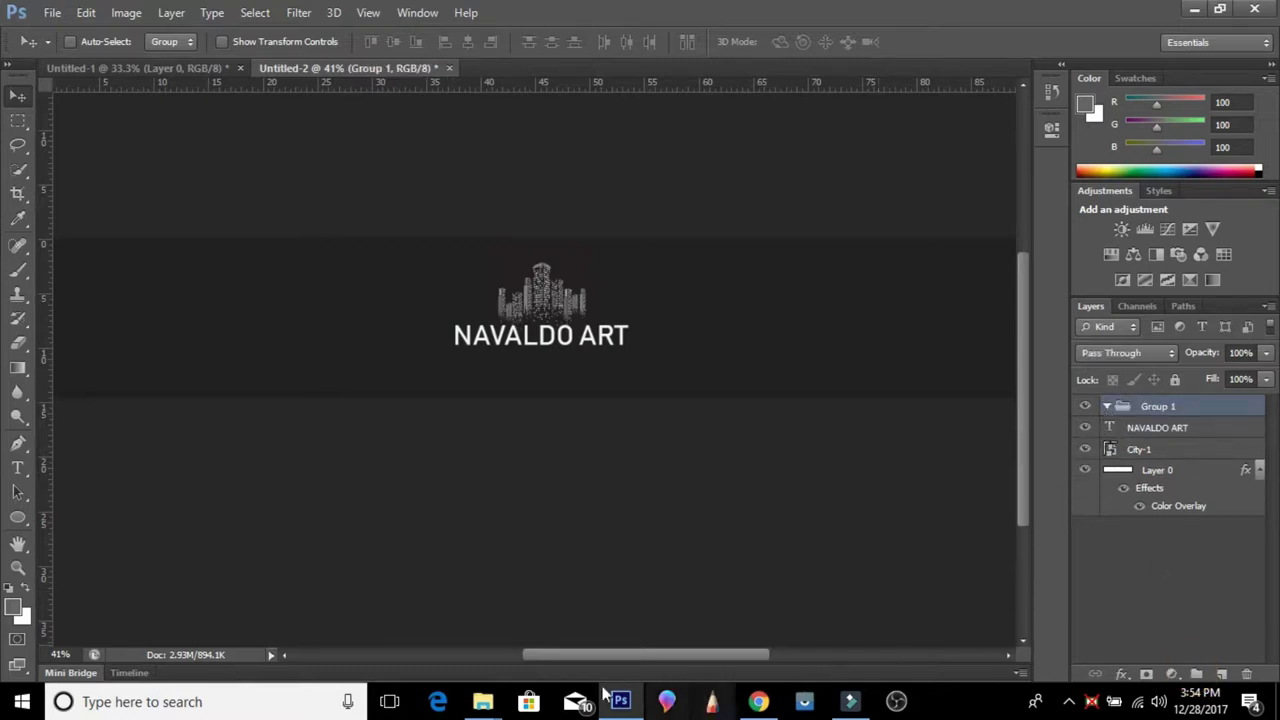
- Place facebook-logo-button.png from the png folder as a small layer beneath NAVALDO ART
click(483, 701)
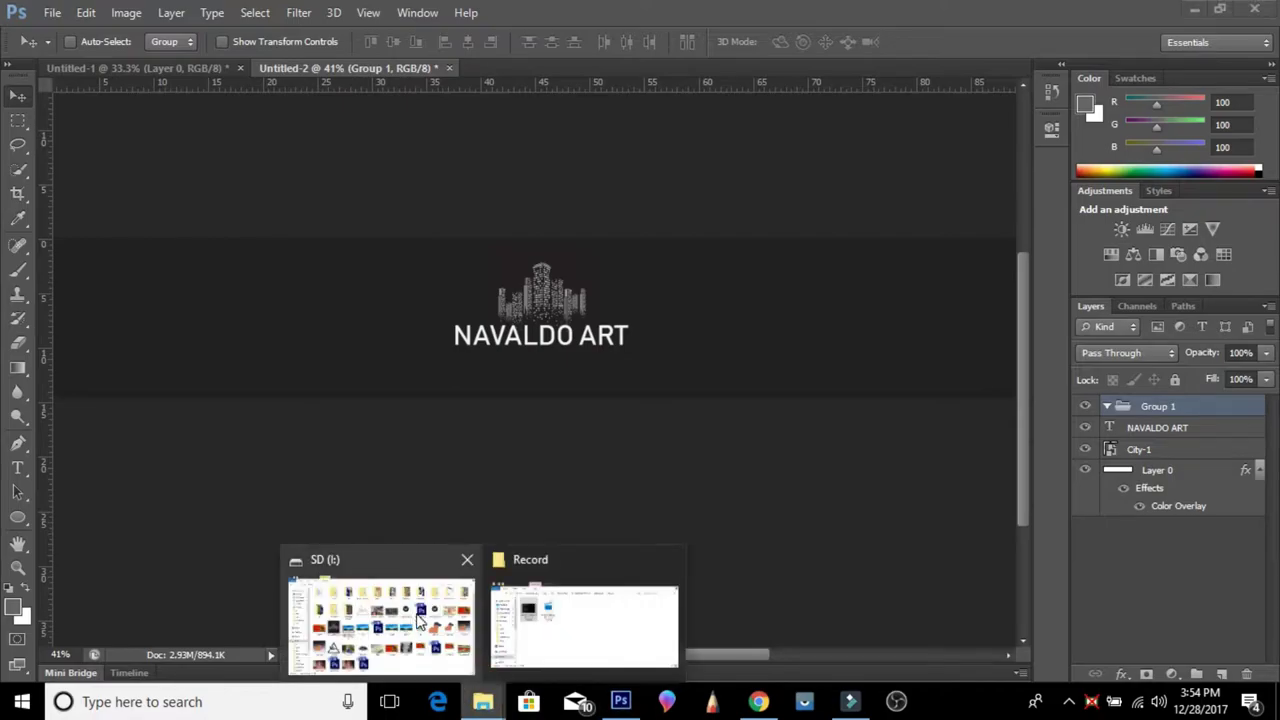
click(418, 622)
scroll(640, 245, up, 1)
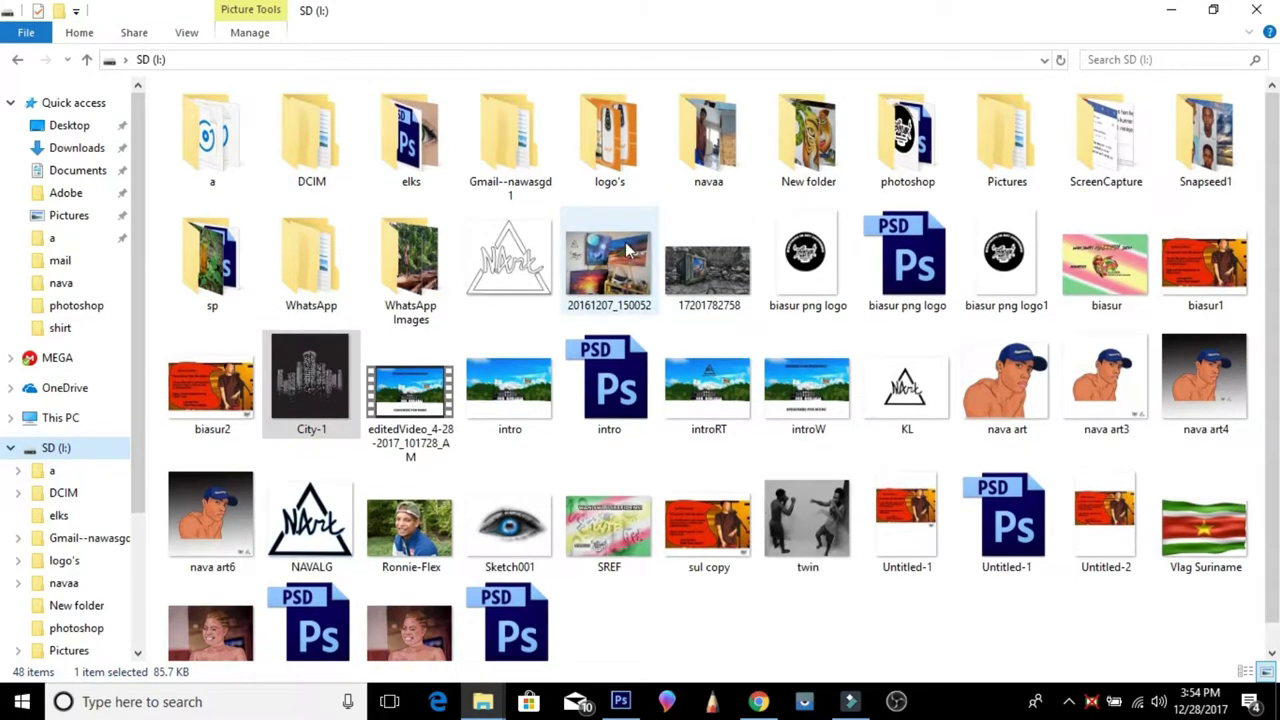
double_click(610, 140)
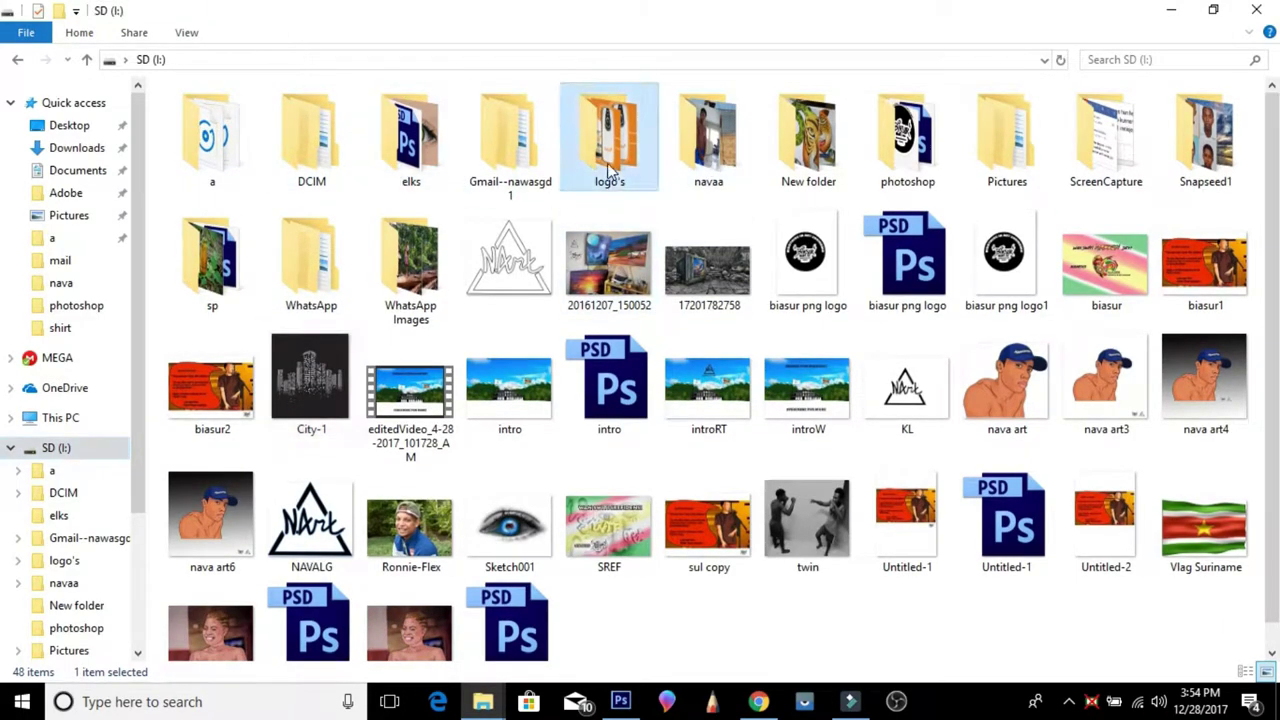
double_click(207, 131)
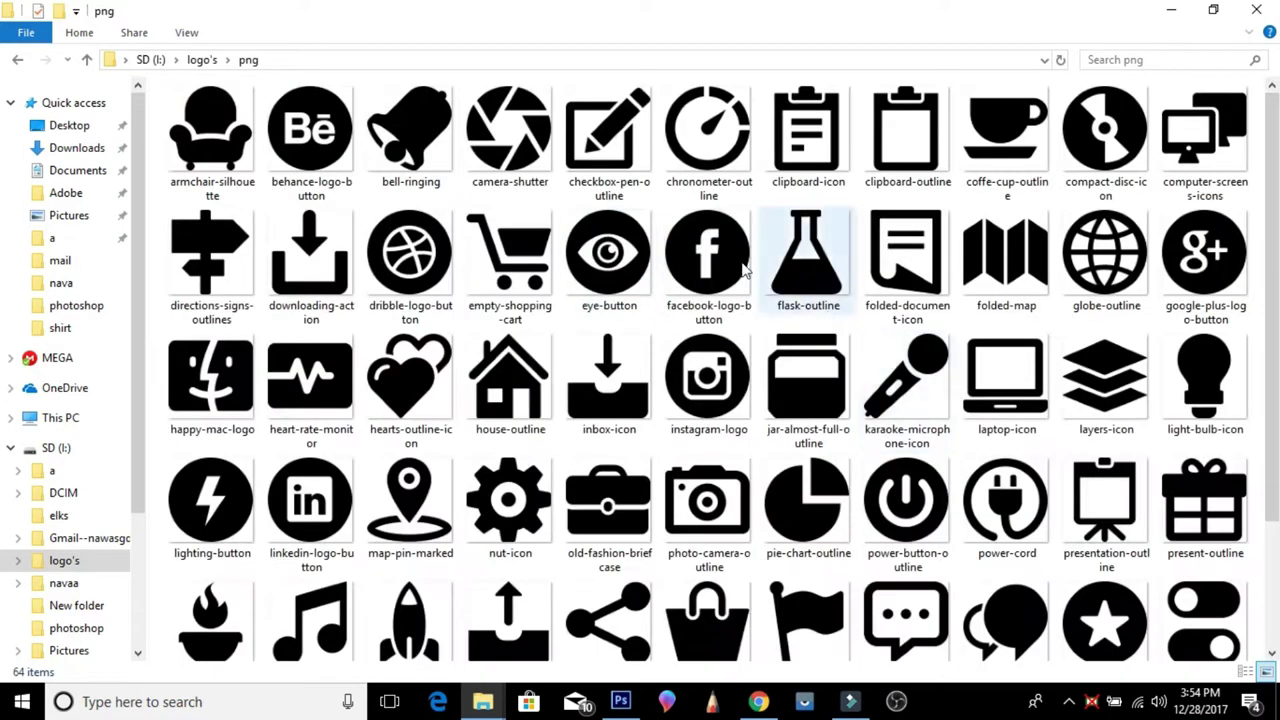
click(706, 270)
mouse_move(706, 270)
mouse_down()
mouse_move(620, 703)
mouse_move(540, 470)
mouse_up()
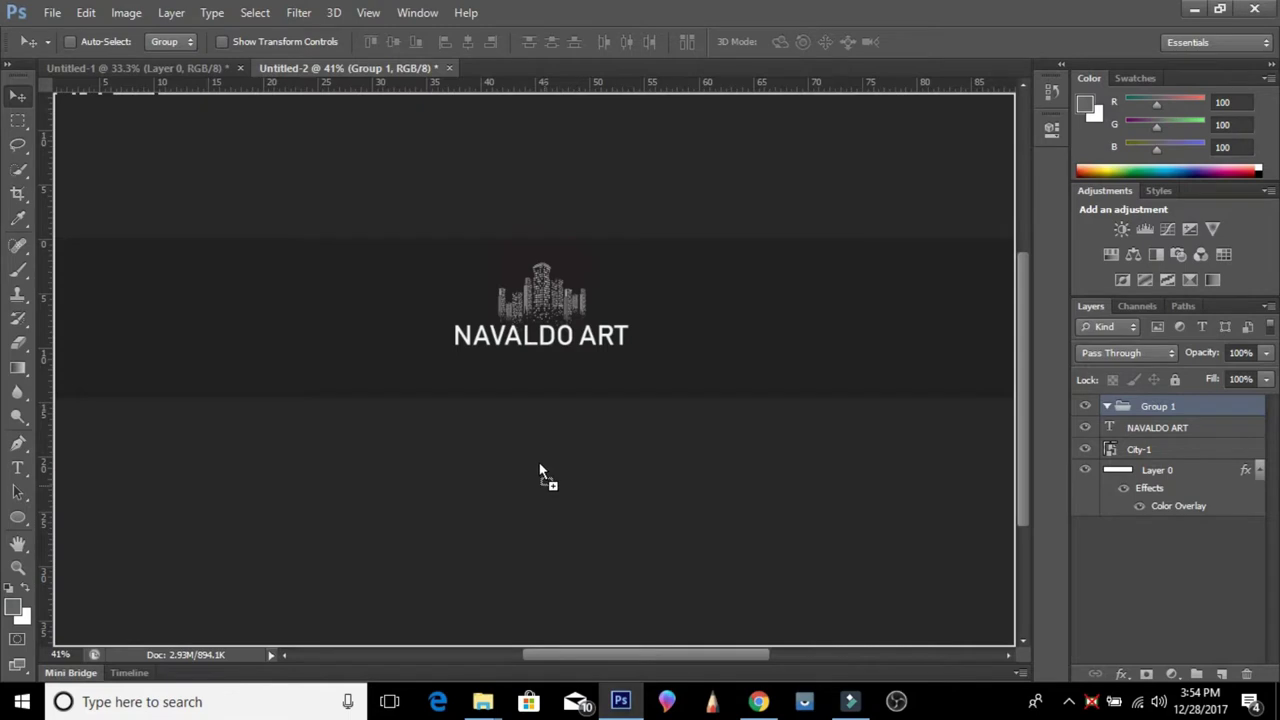
drag(697, 357, 717, 351)
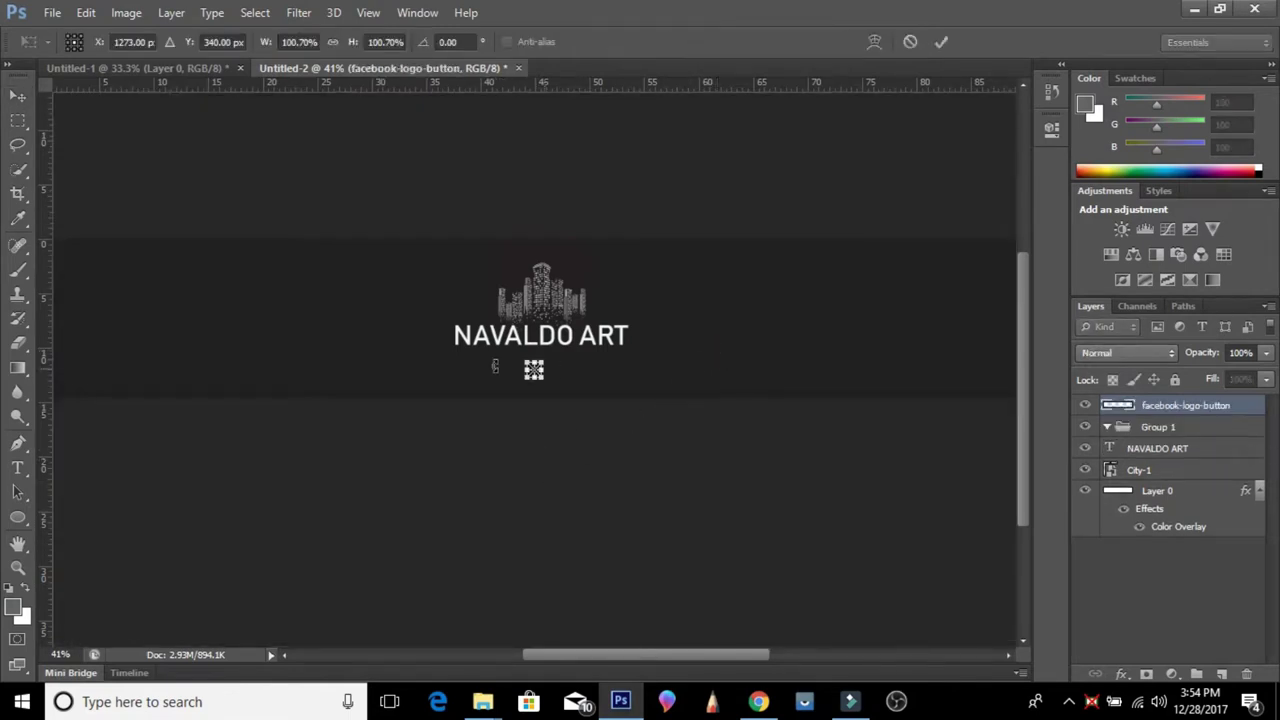
click(938, 45)
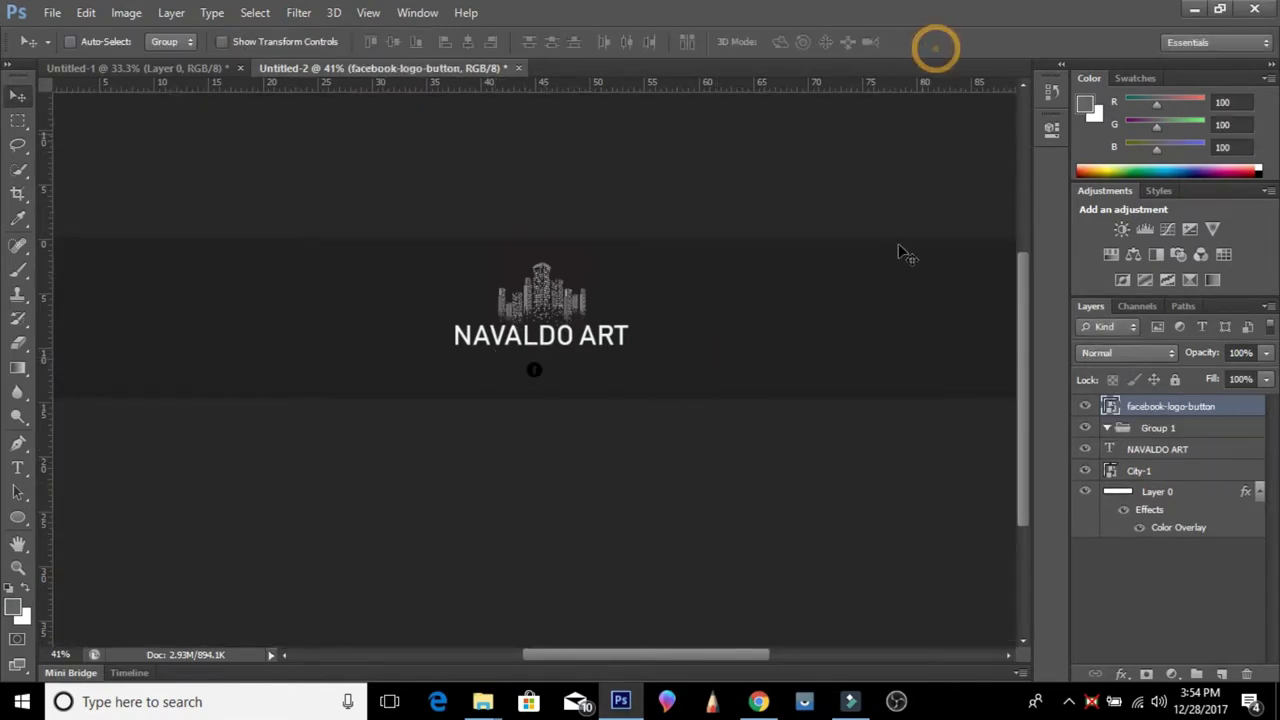
- Drag instagram-logo.png from the png folder onto the banner
click(483, 701)
click(425, 632)
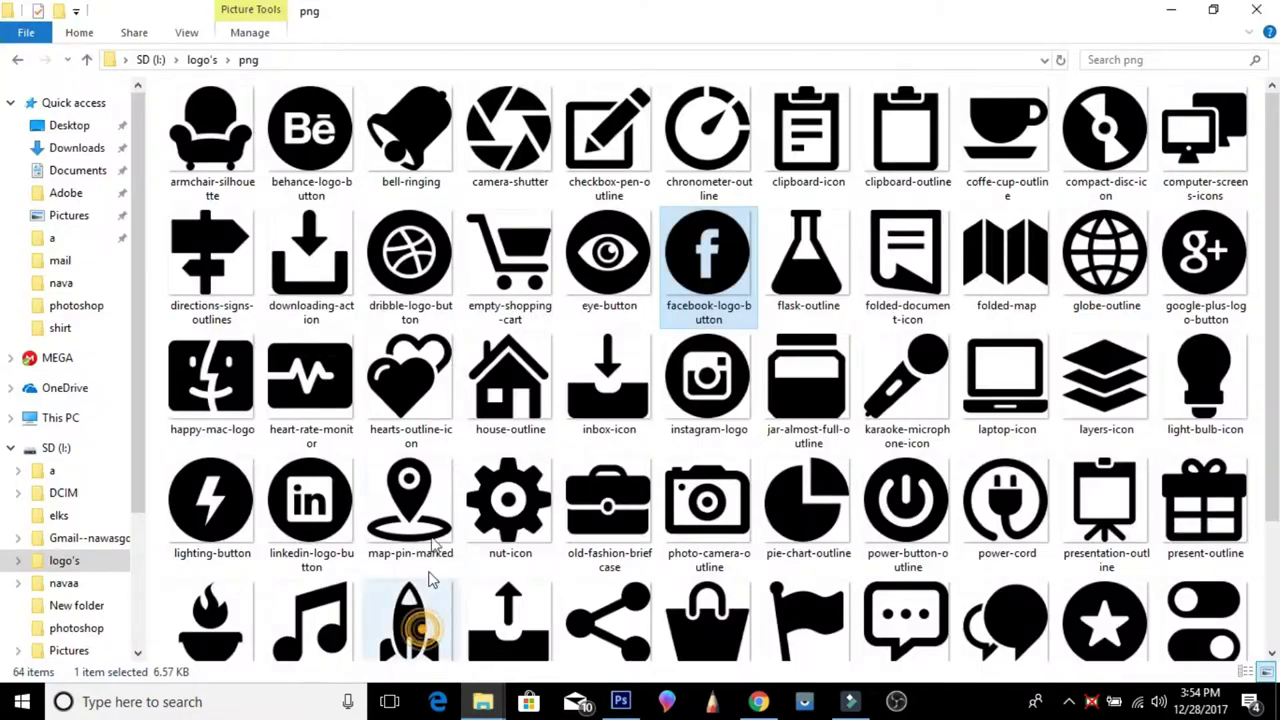
drag(697, 376, 631, 598)
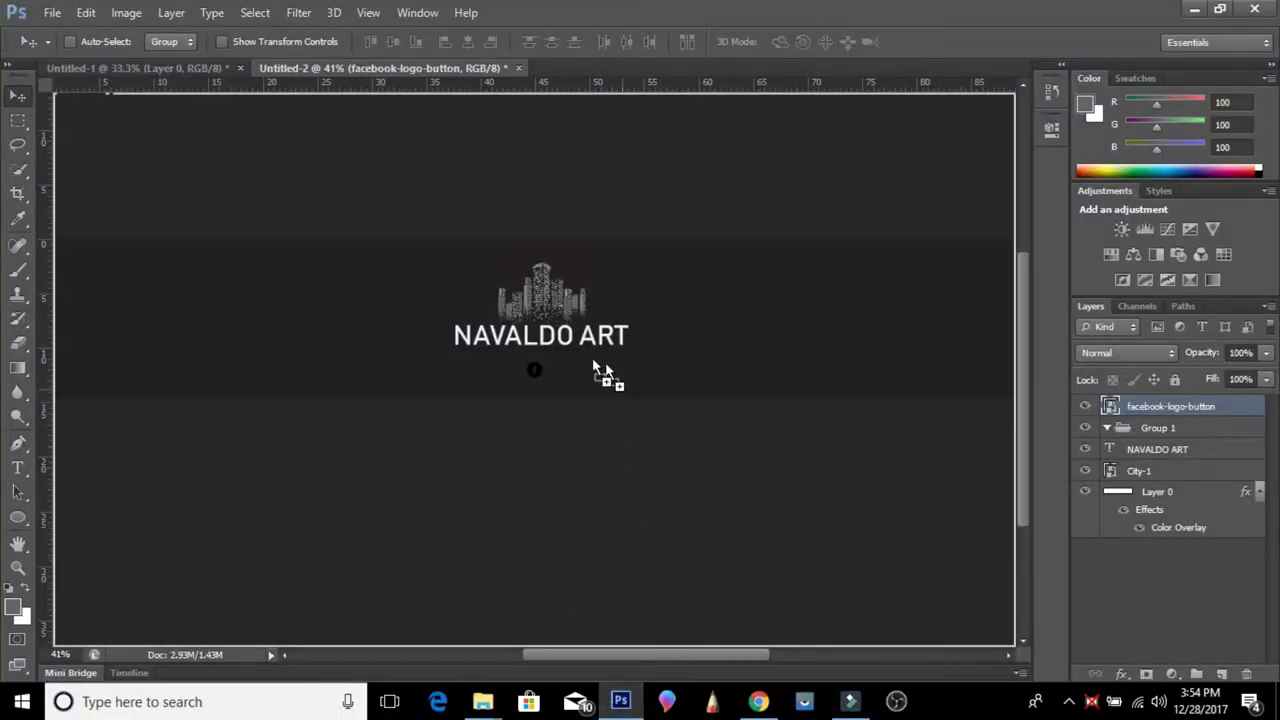
drag(631, 598, 577, 363)
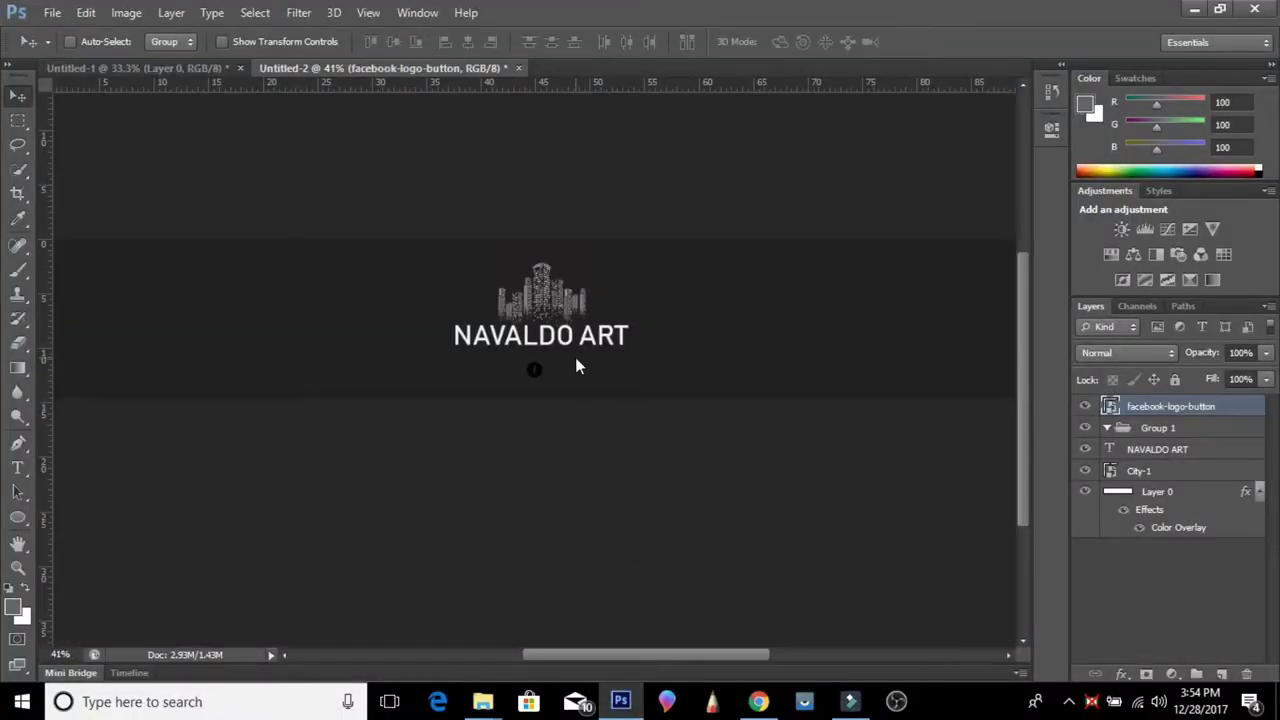
- Commit the Instagram logo and move it to the right of the Facebook logo
click(940, 46)
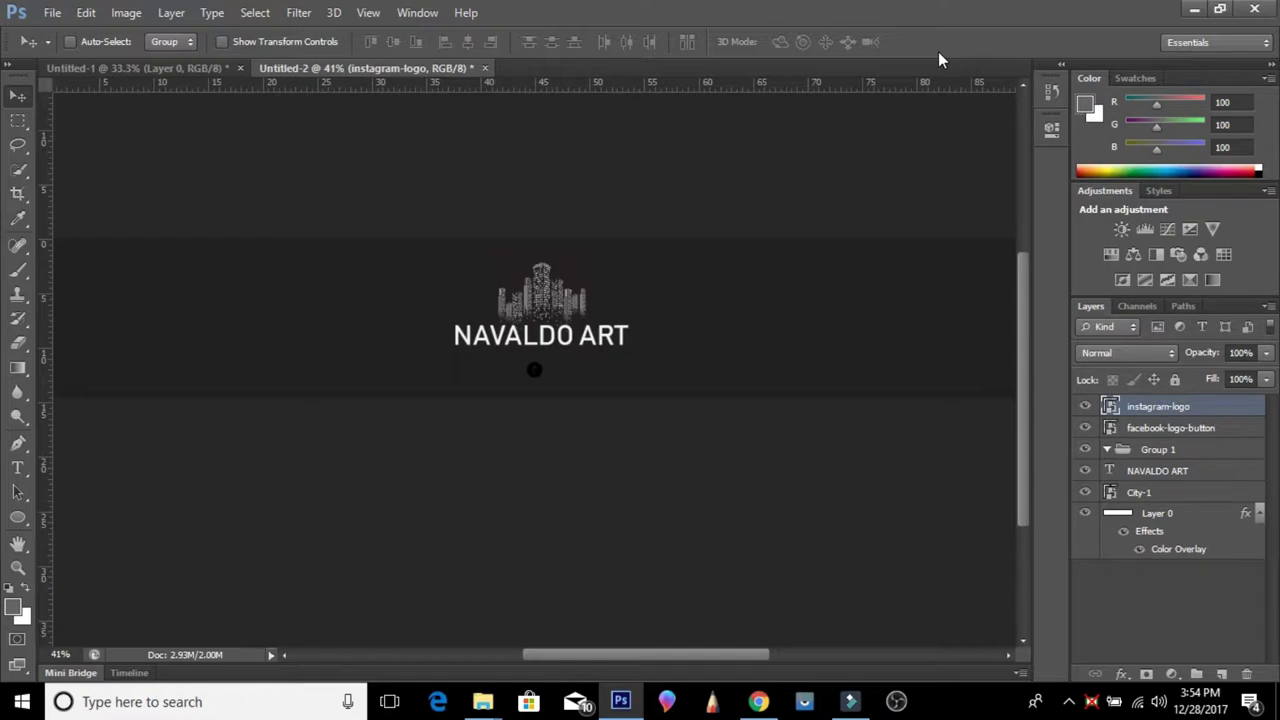
key(ctrl+t)
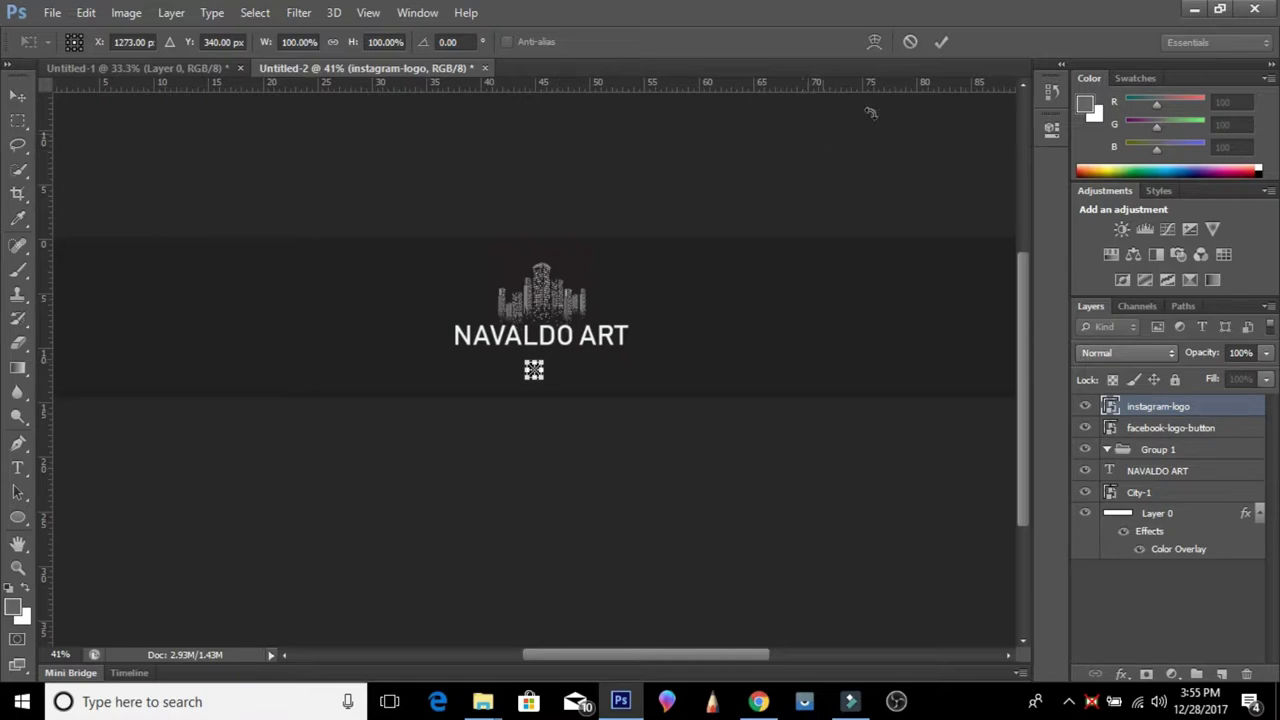
click(910, 42)
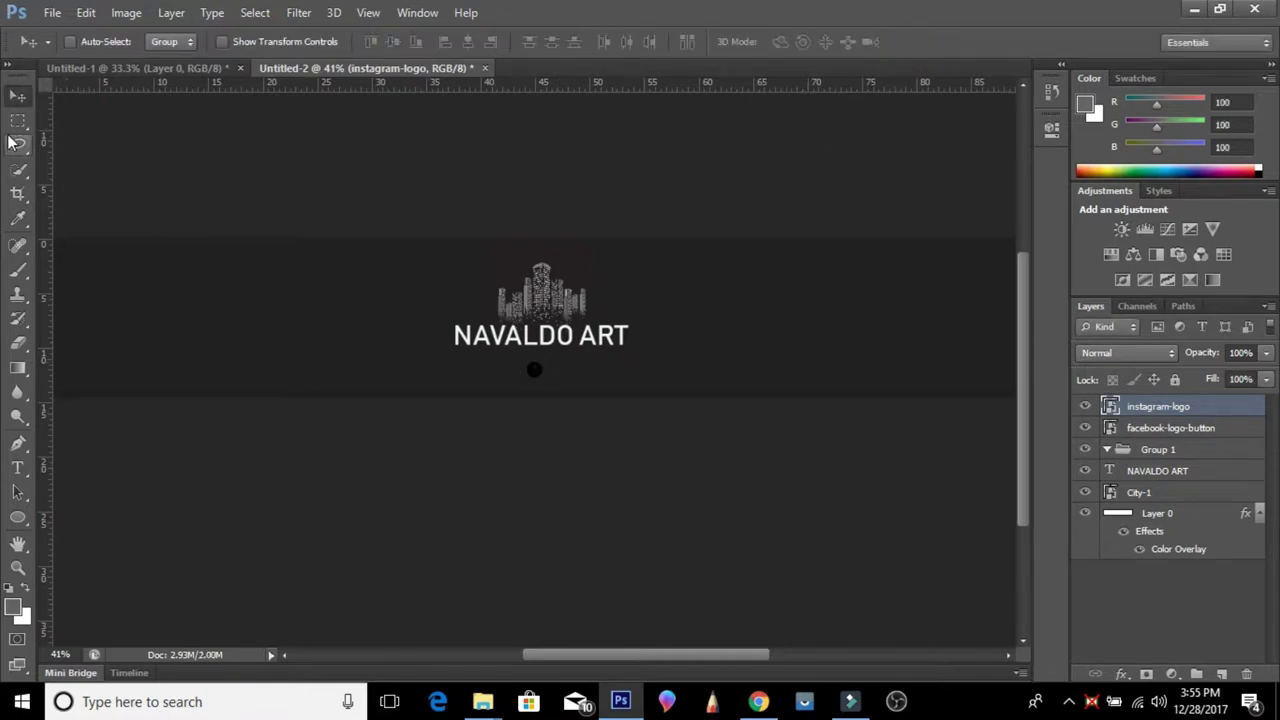
drag(567, 378, 613, 377)
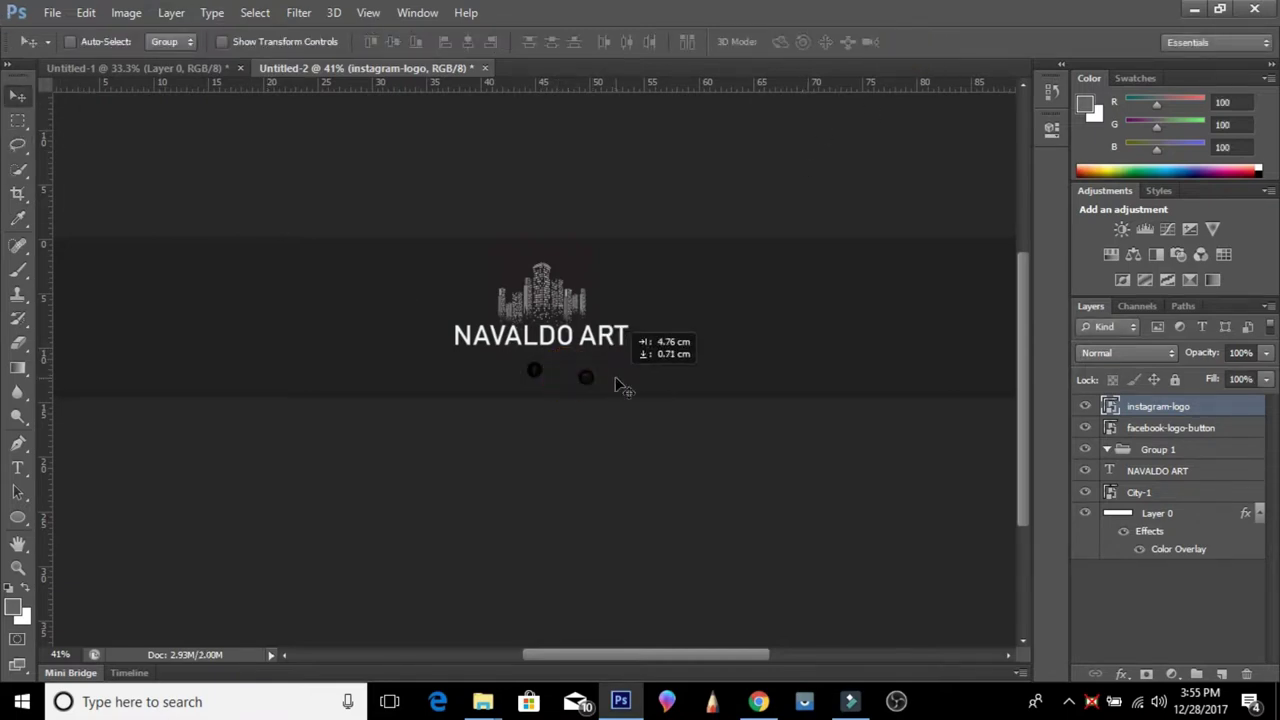
- Set the Facebook and Instagram logos level beside each other below NAVALDO ART
click(1138, 430)
scroll(571, 386, up, 1)
scroll(566, 410, up, 2)
scroll(568, 415, up, 1)
scroll(570, 415, up, 1)
drag(494, 340, 572, 369)
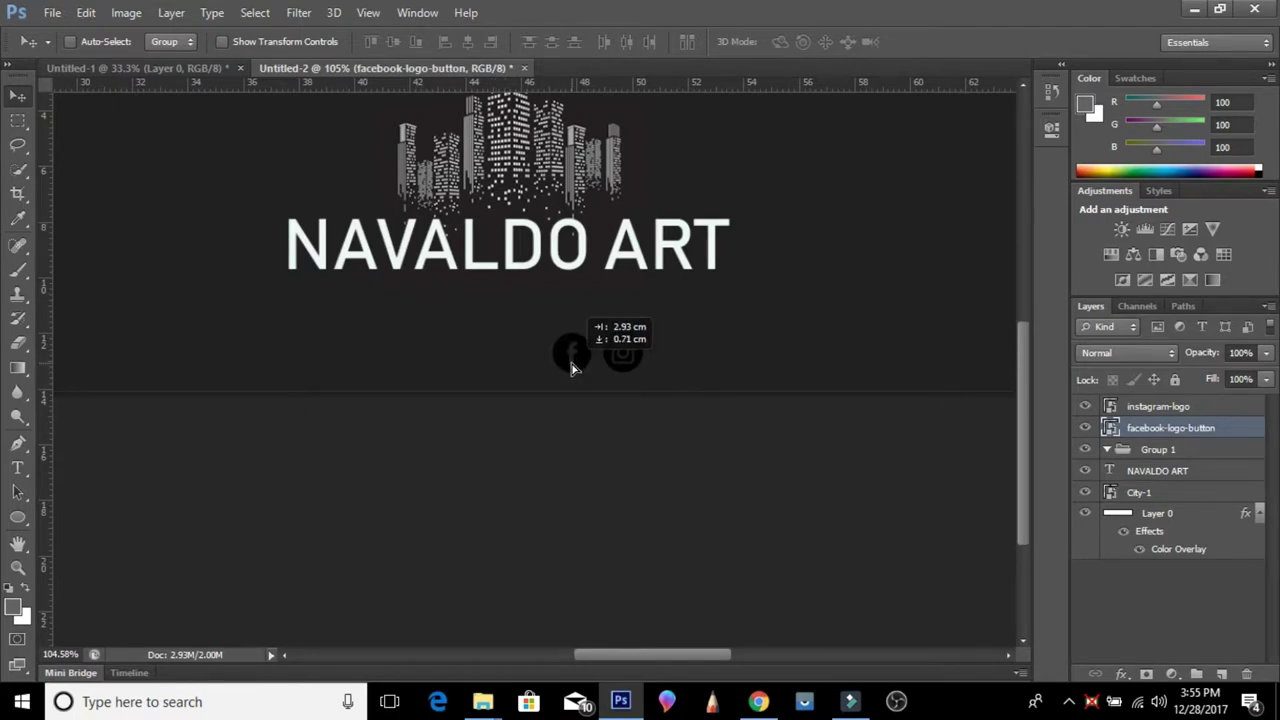
drag(572, 369, 559, 338)
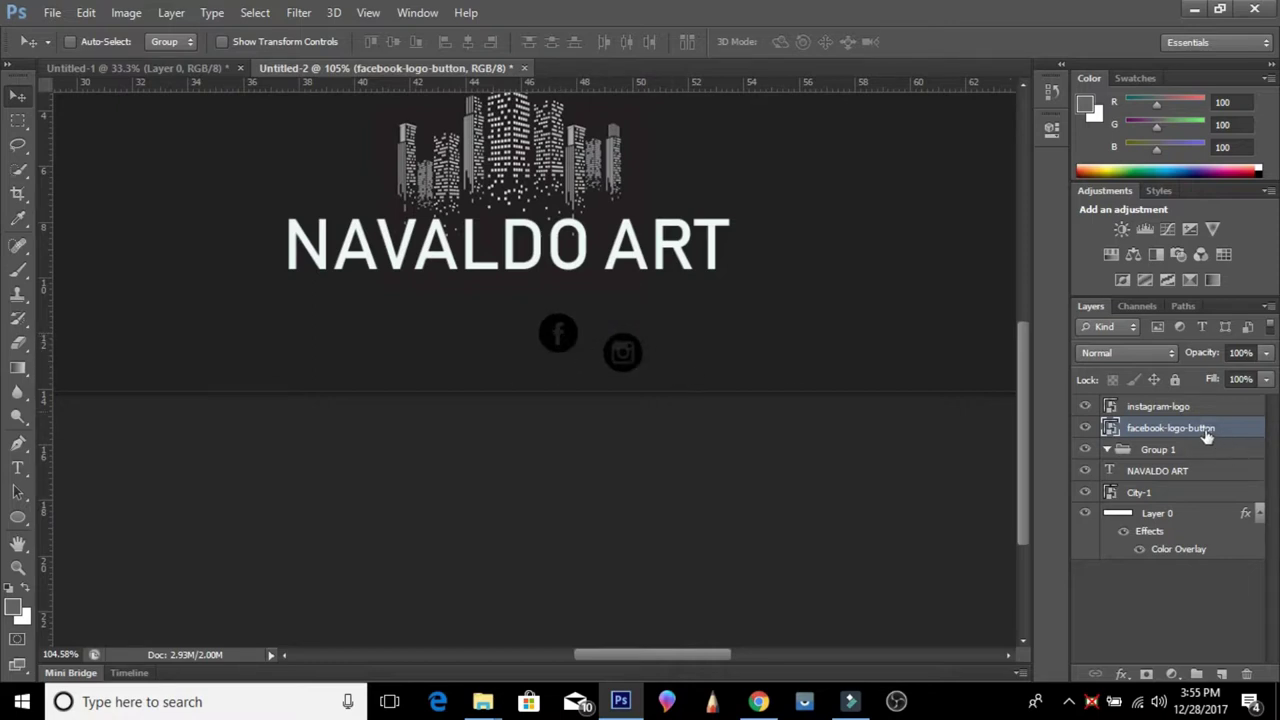
click(1160, 406)
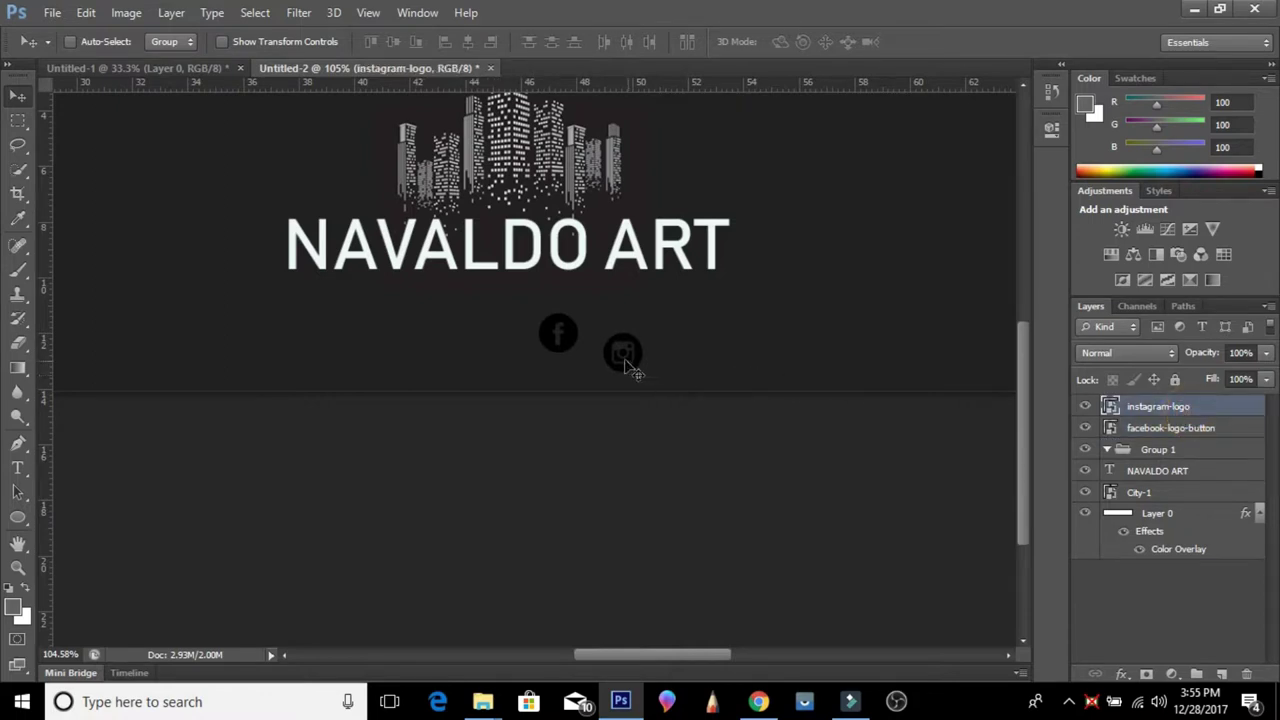
drag(621, 360, 613, 338)
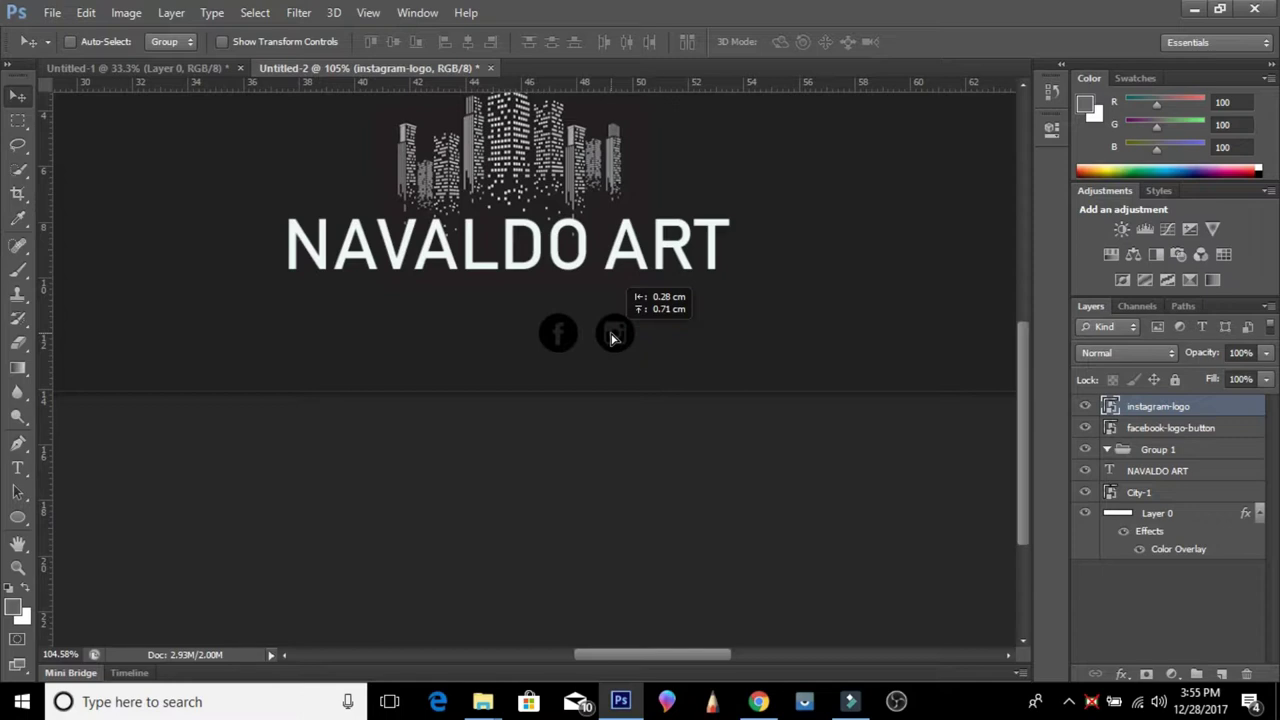
drag(613, 338, 614, 338)
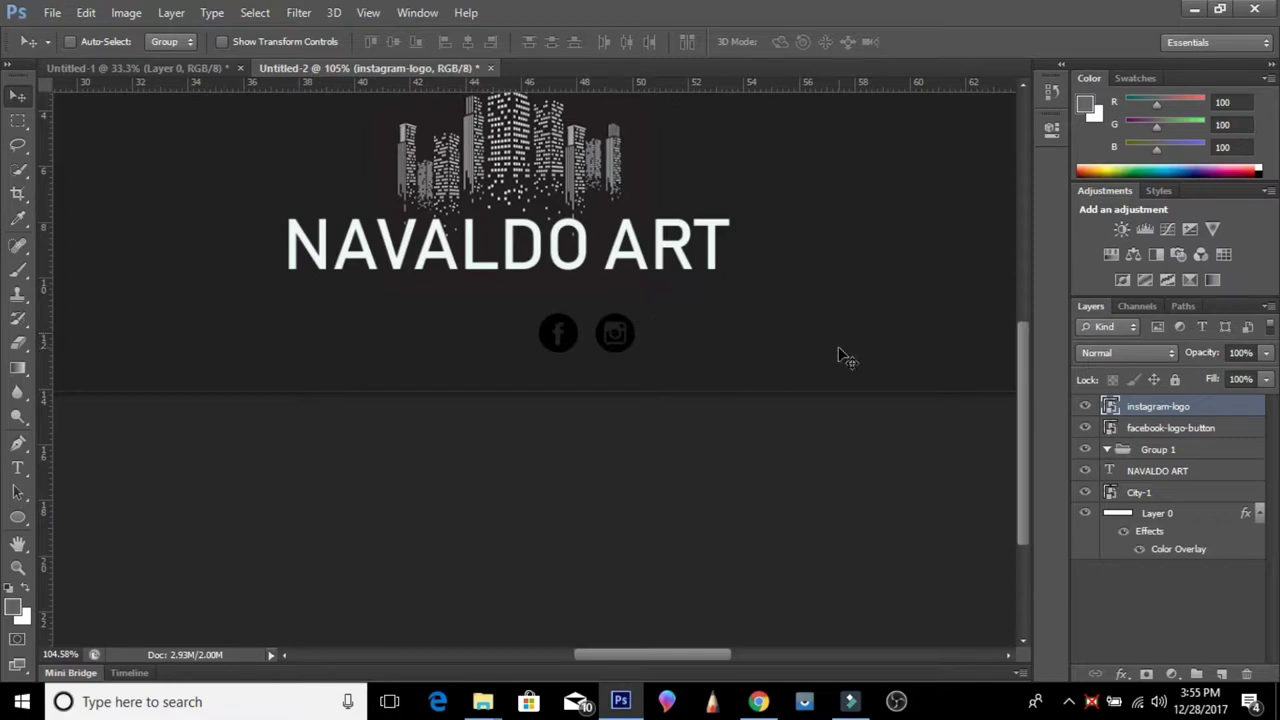
- Move both logo layers into Group 1 and collapse the group
shift+click(1141, 428)
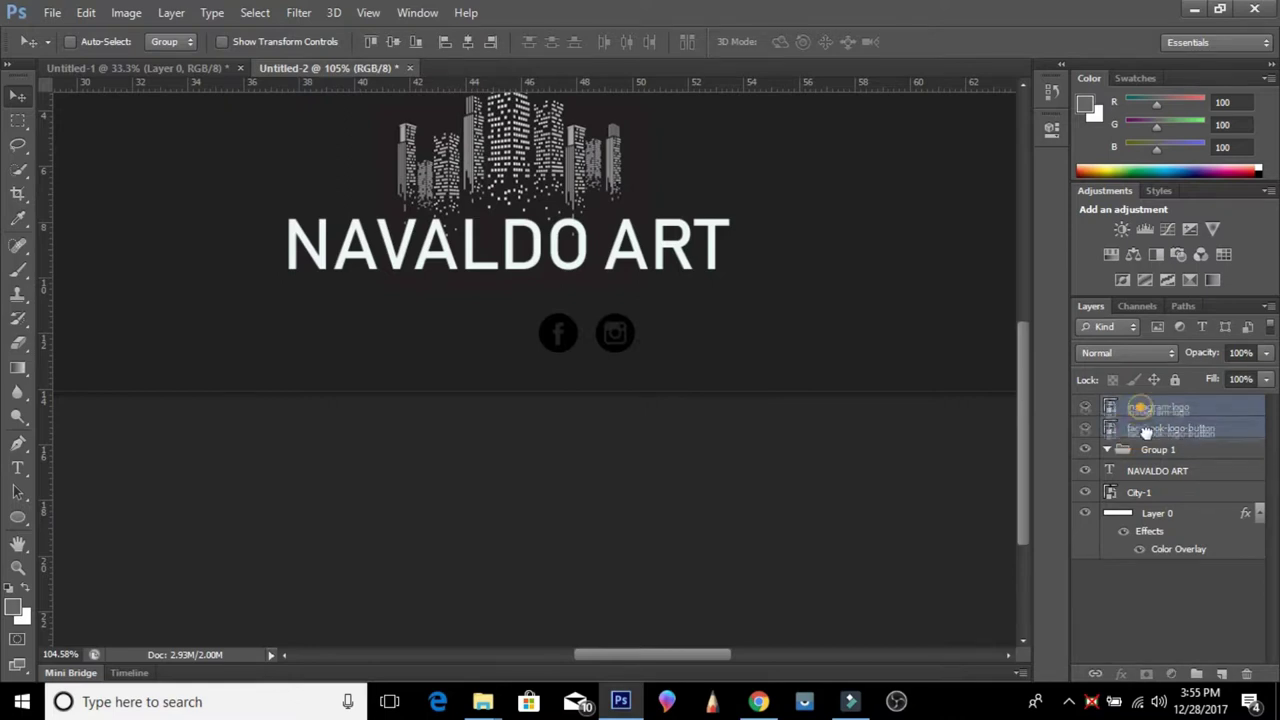
drag(1143, 418, 1125, 452)
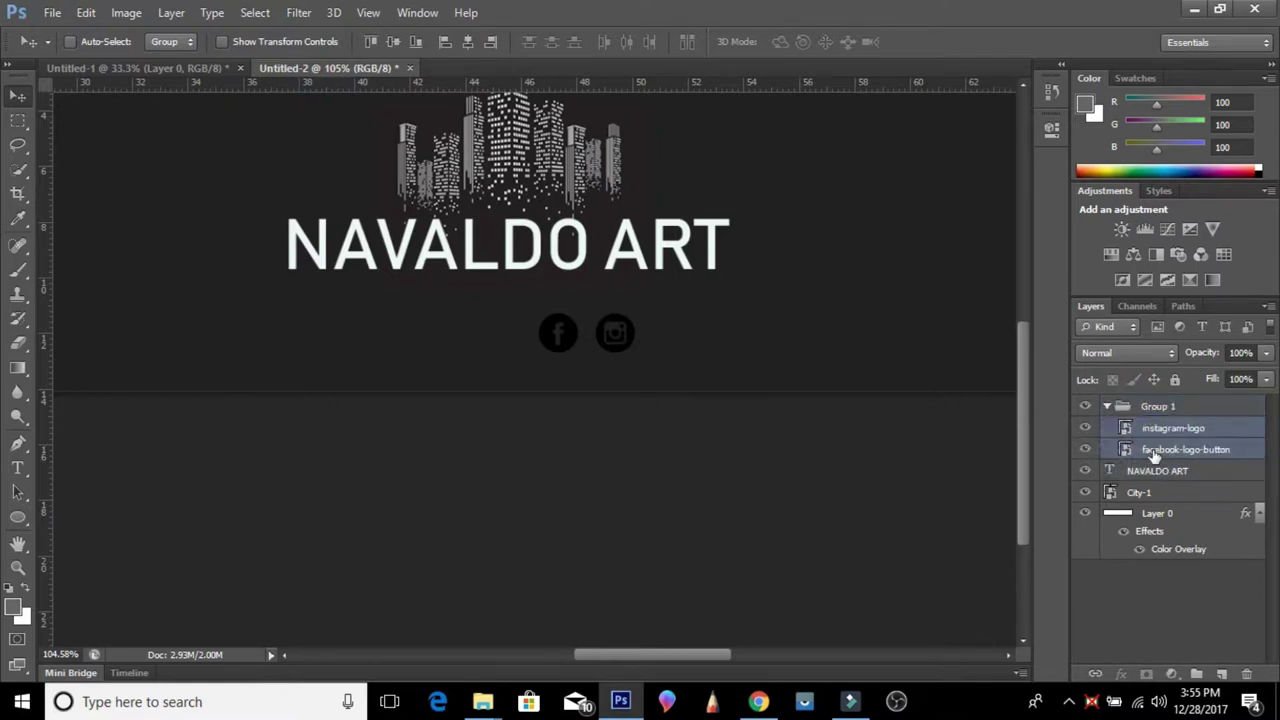
click(1108, 408)
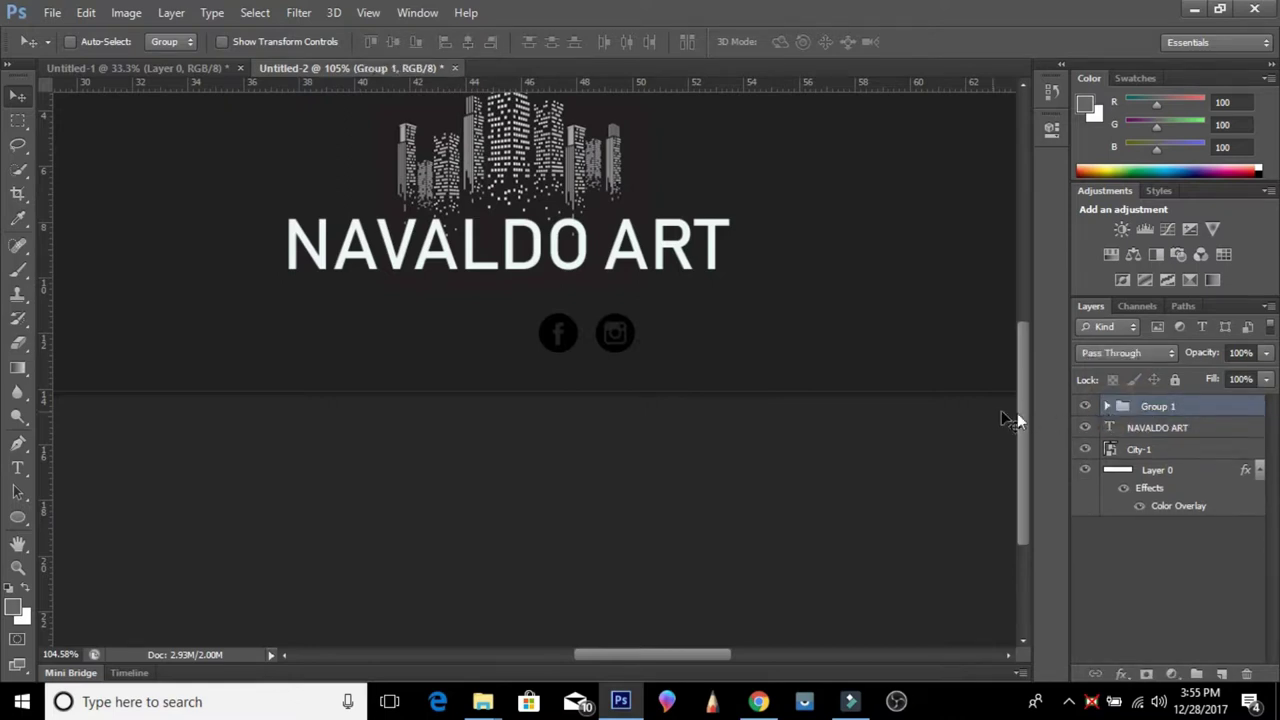
- Shift the logos right and give Group 1 a red Color Overlay
drag(617, 339, 890, 343)
scroll(890, 343, down, 4)
scroll(890, 350, down, 2)
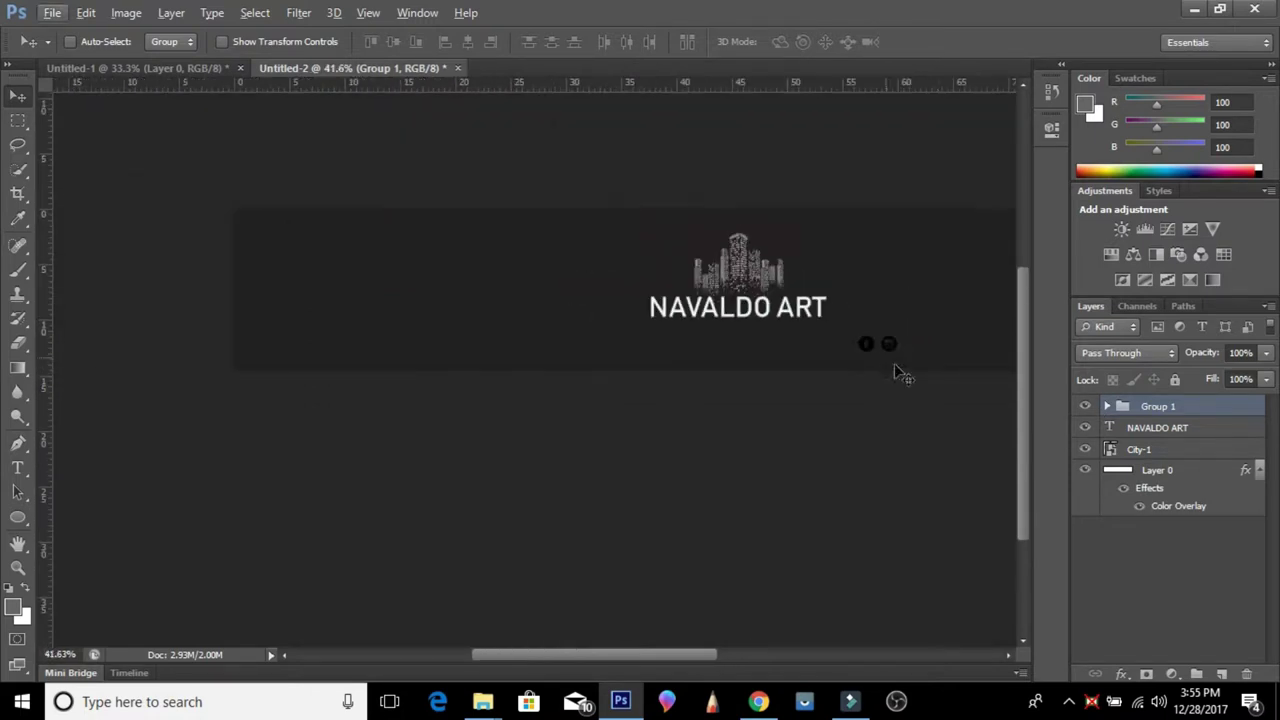
click(1121, 674)
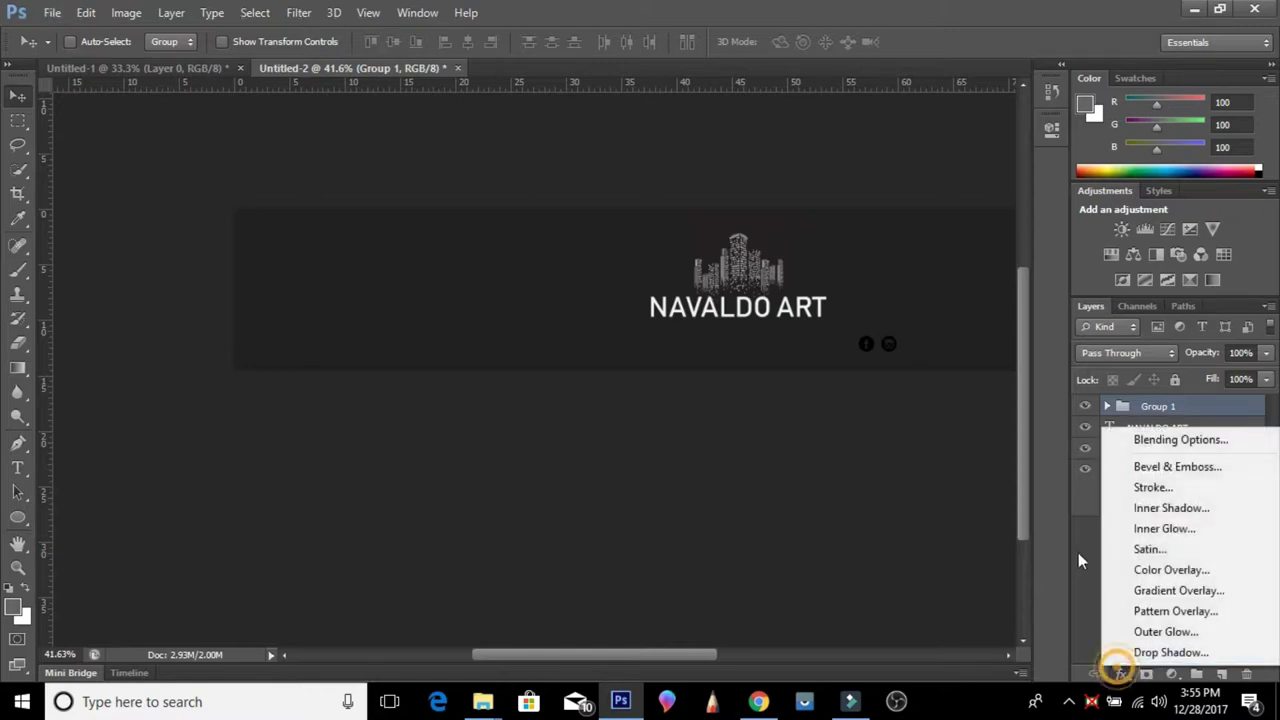
click(1158, 569)
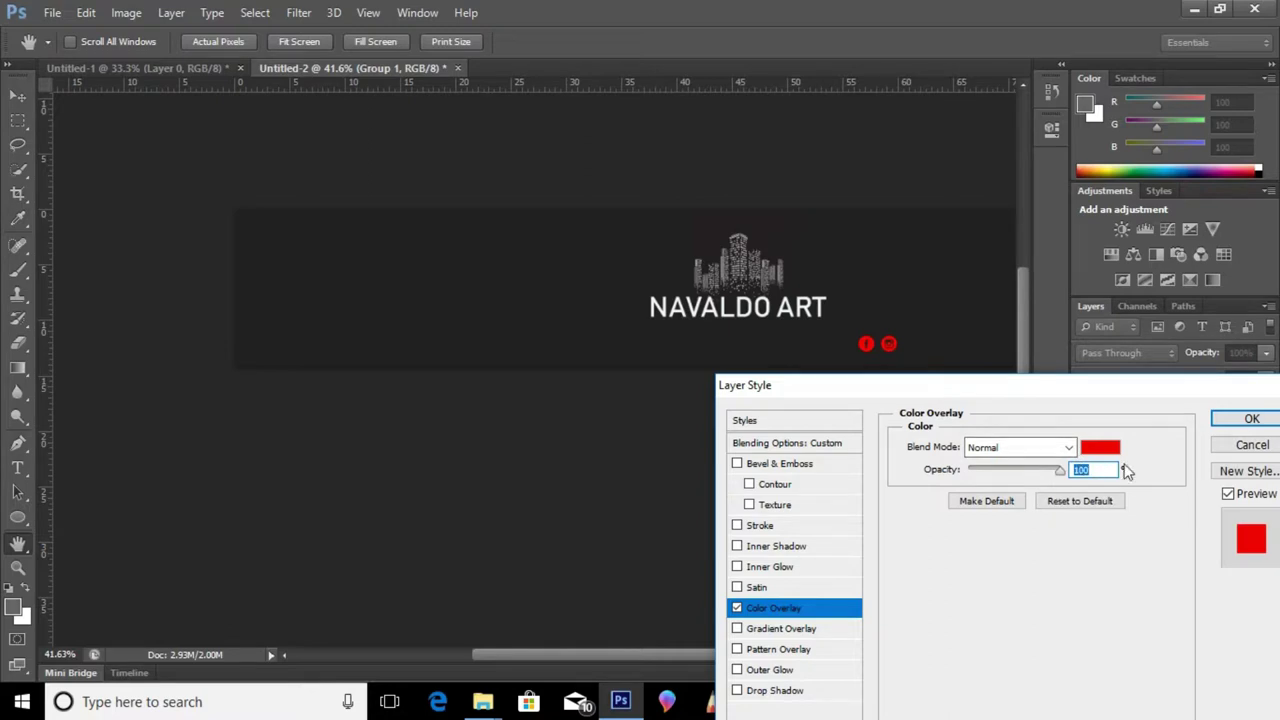
click(1237, 422)
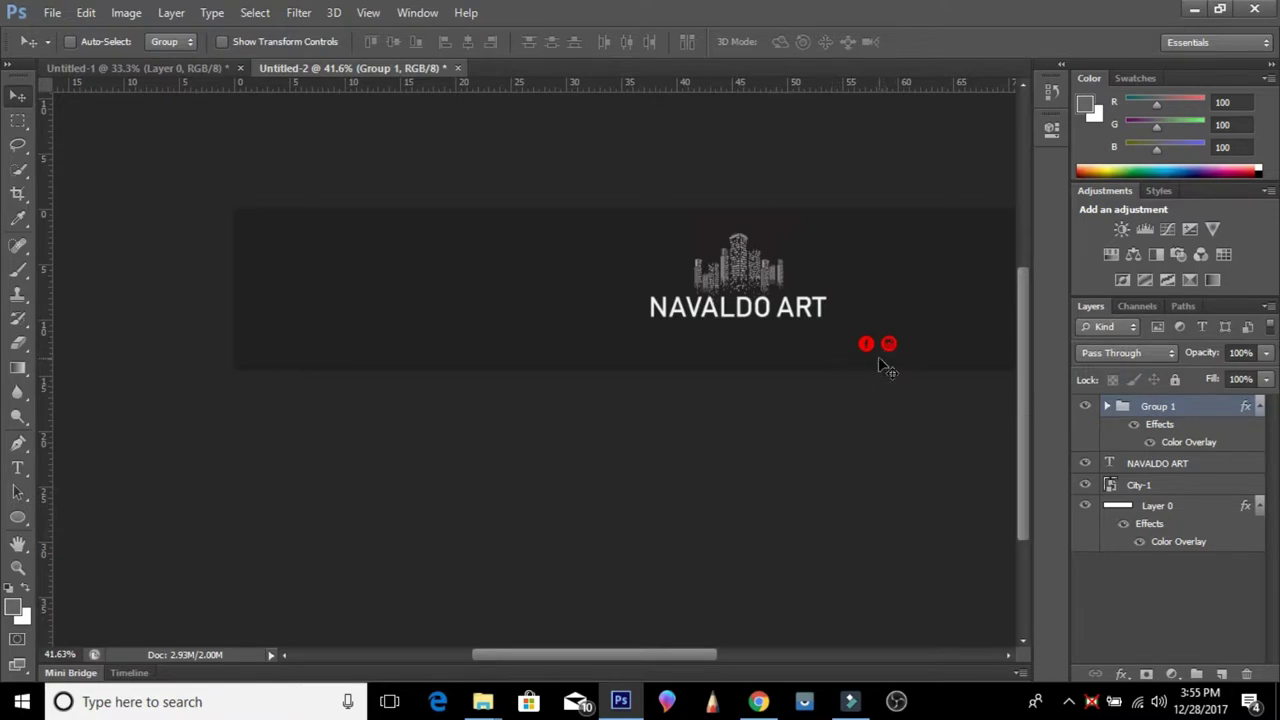
- Position the red logos just below the right end of NAVALDO ART
scroll(860, 355, down, 1)
scroll(860, 355, down, 3)
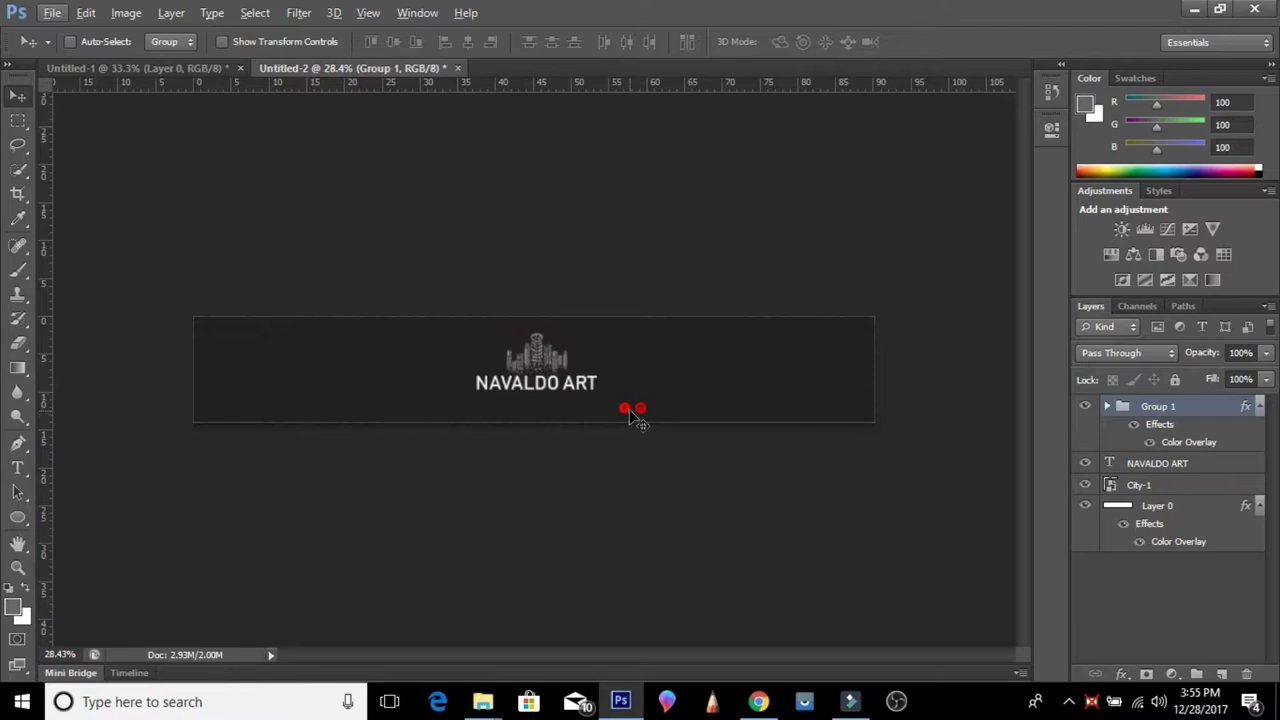
drag(630, 415, 649, 389)
mouse_move(652, 390)
mouse_down()
mouse_move(490, 408)
mouse_move(594, 415)
mouse_move(644, 402)
mouse_up()
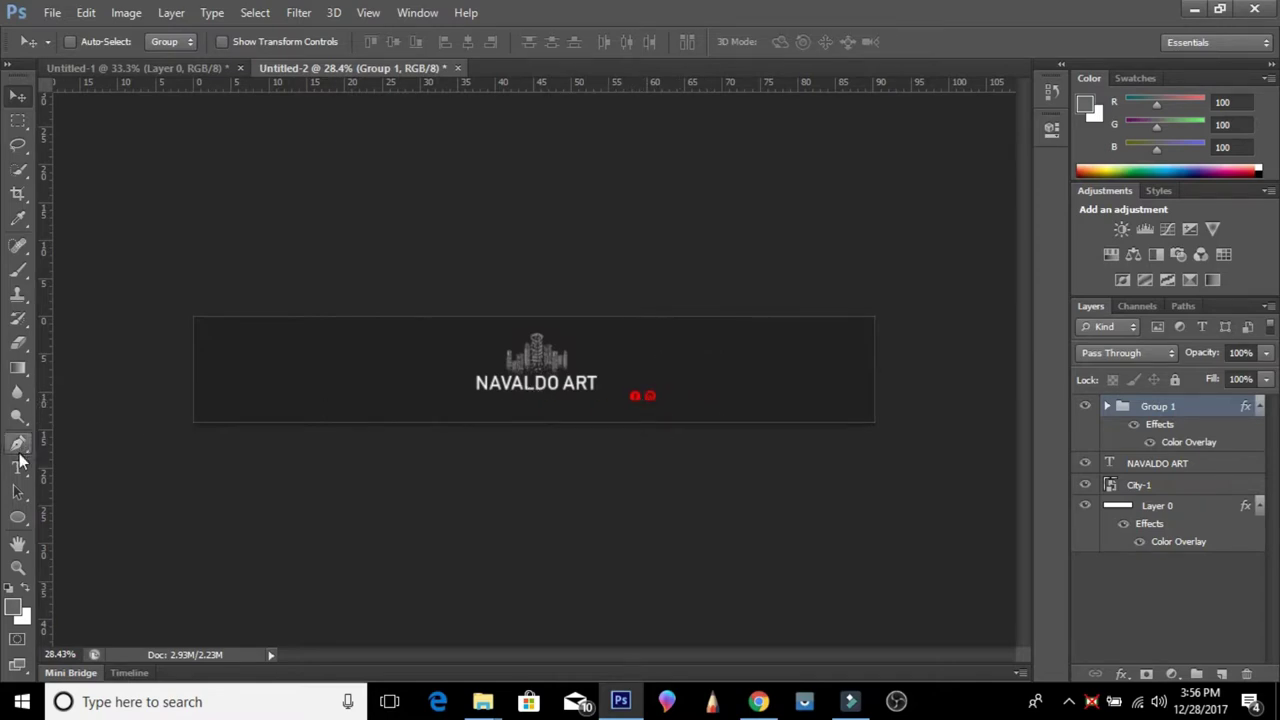
click(18, 467)
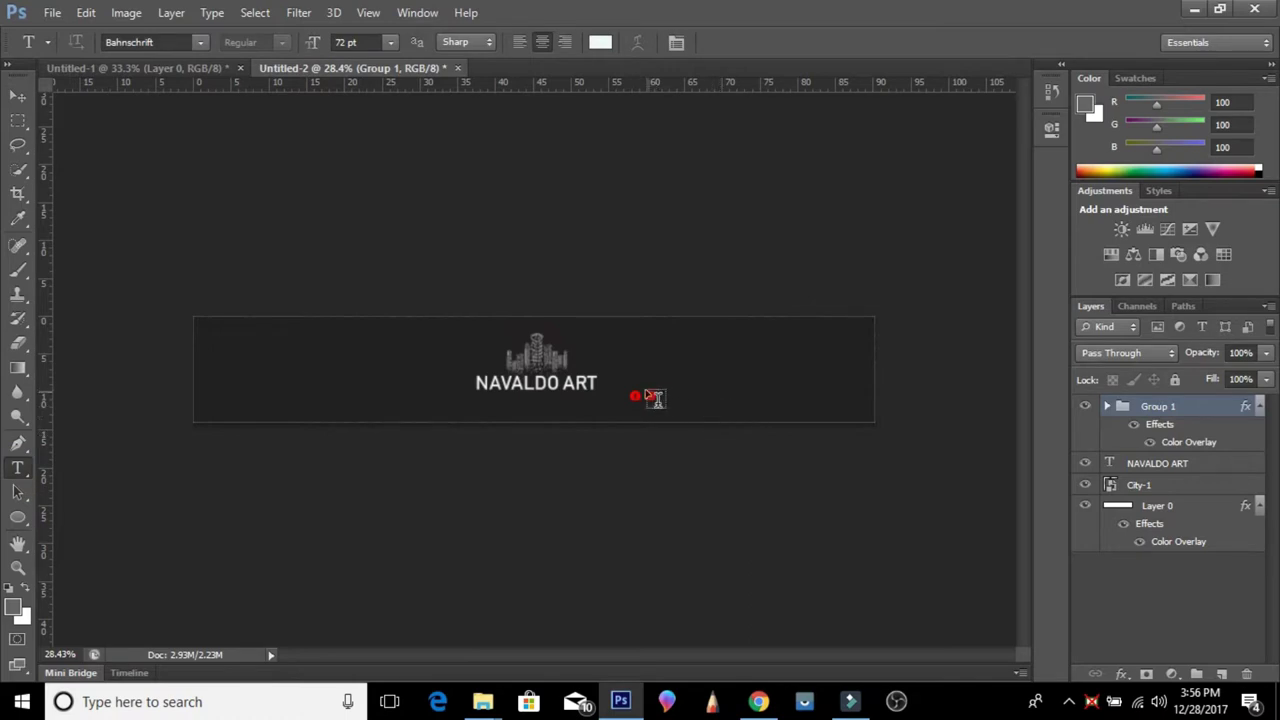
- Add a second horizontal text caption 'NAVALD O ART' beside the logos
click(18, 467)
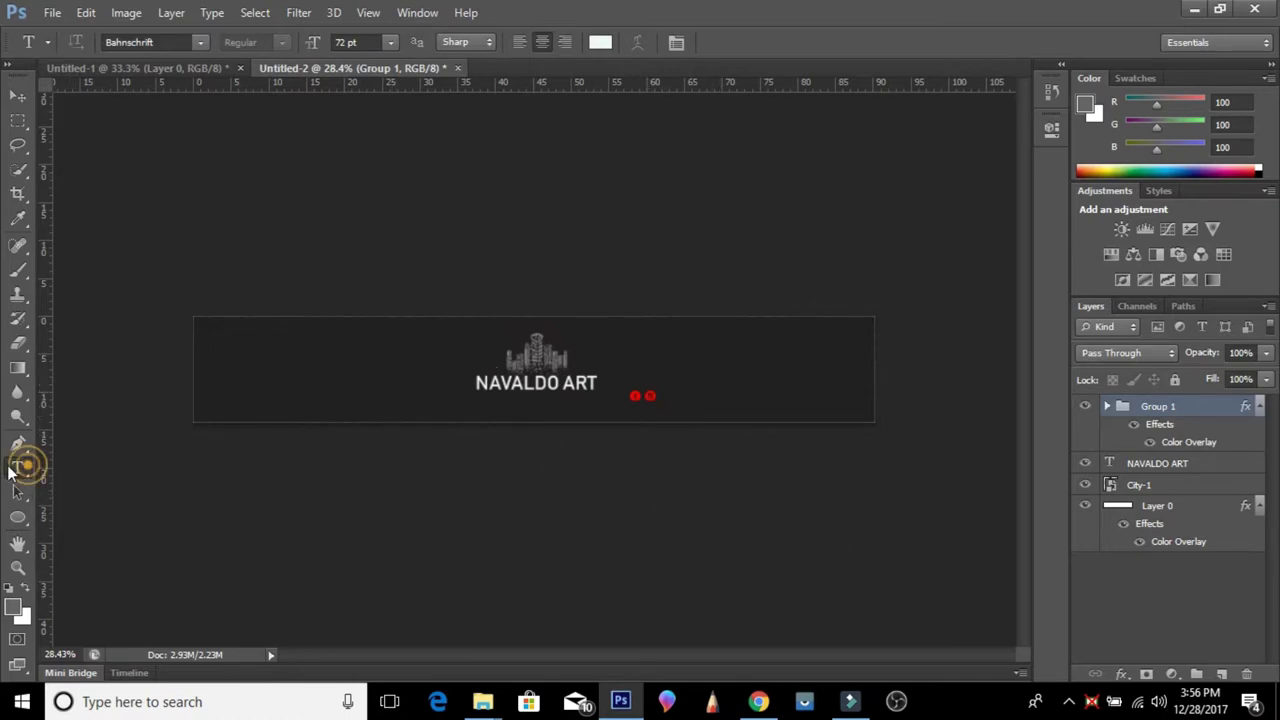
click(77, 466)
scroll(665, 400, up, 2)
scroll(700, 410, up, 2)
scroll(720, 420, up, 2)
scroll(715, 415, up, 1)
click(702, 406)
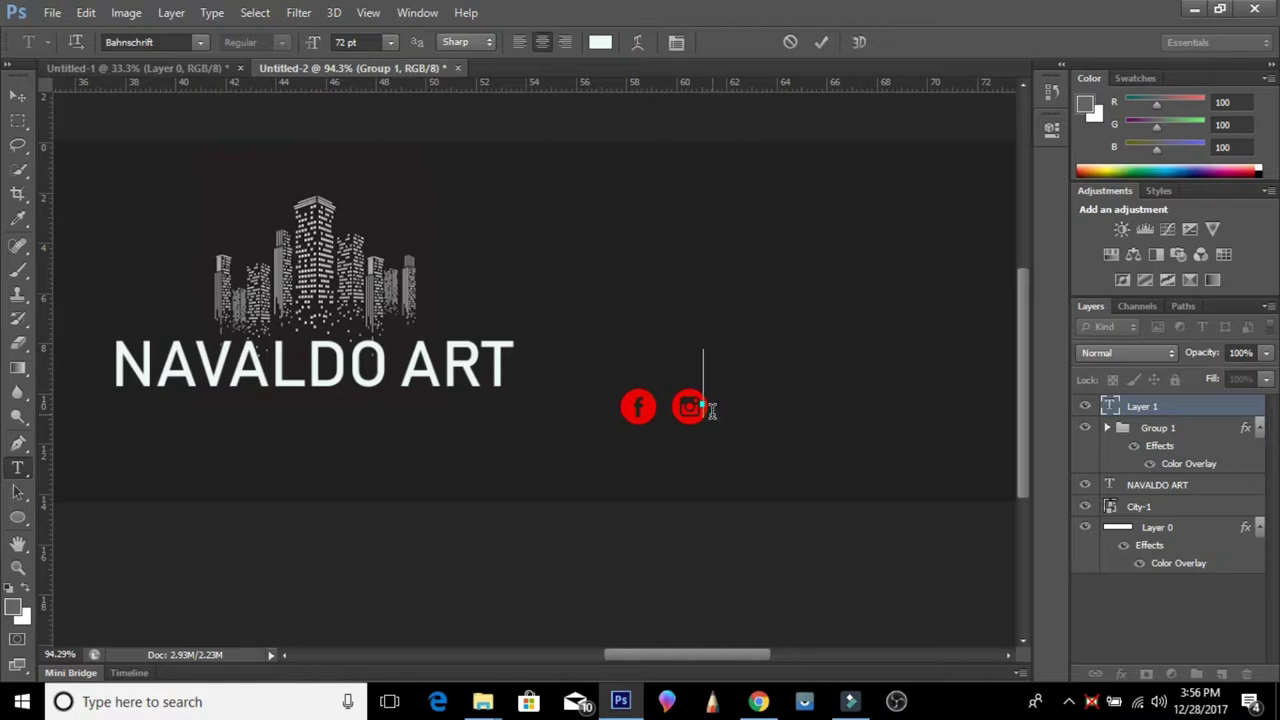
text(NAVALD O )
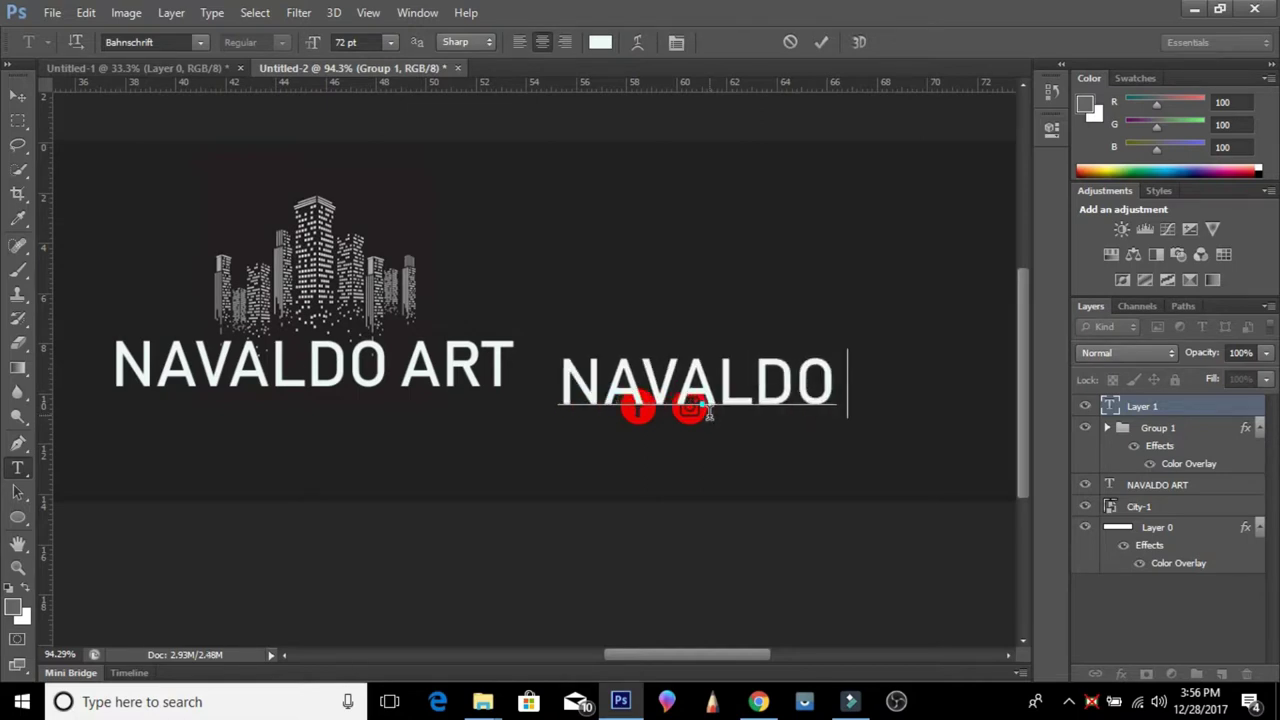
text(ART)
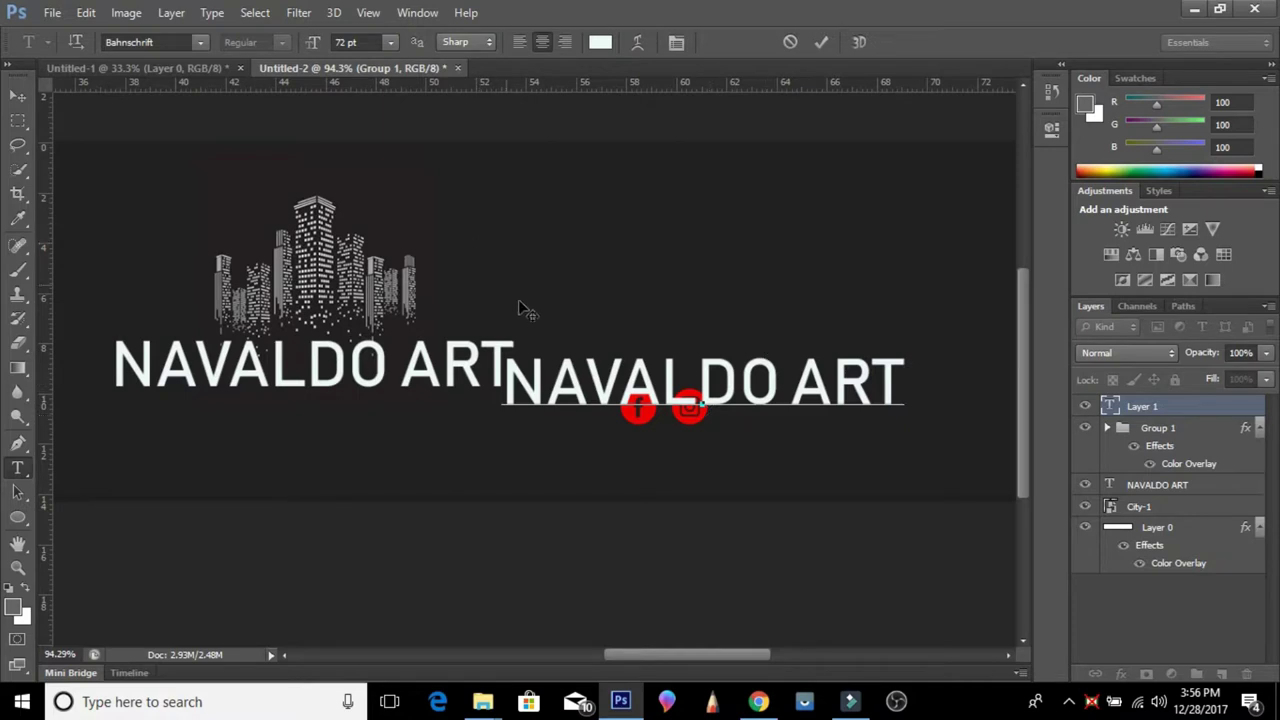
- Resize the caption text, trying 12 pt, then 18 and 19 pt
drag(500, 365, 883, 368)
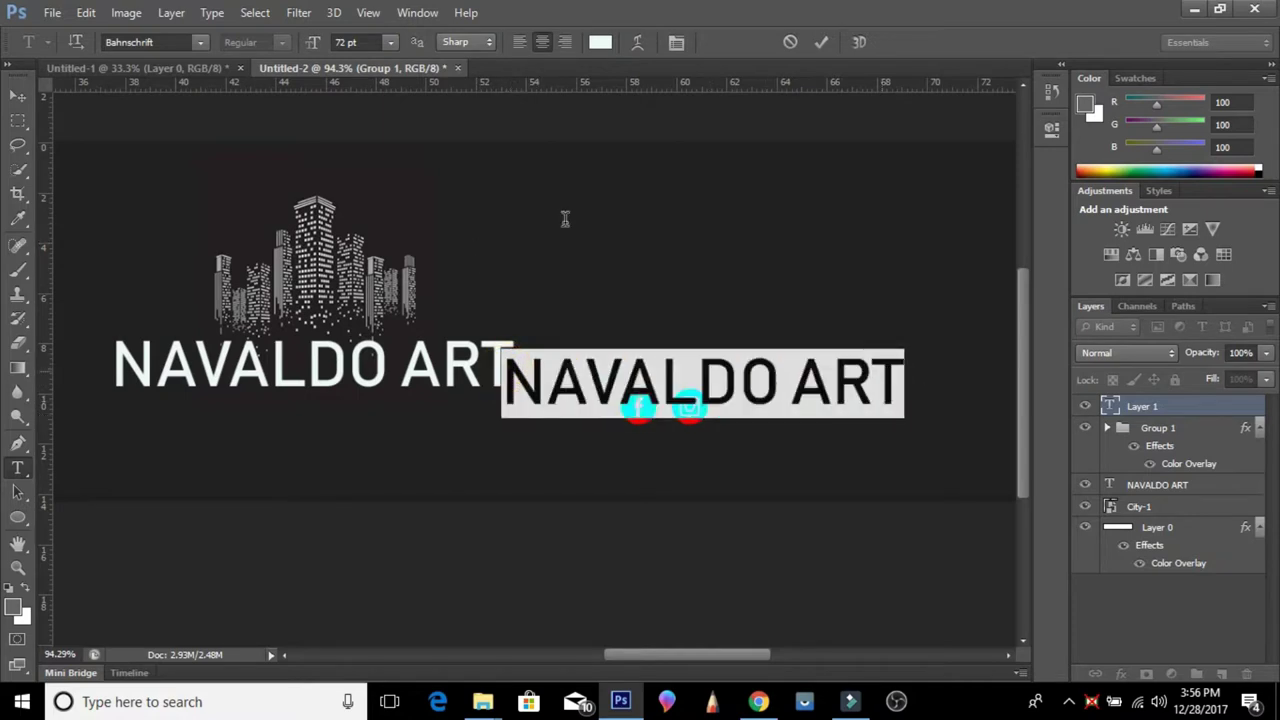
click(389, 42)
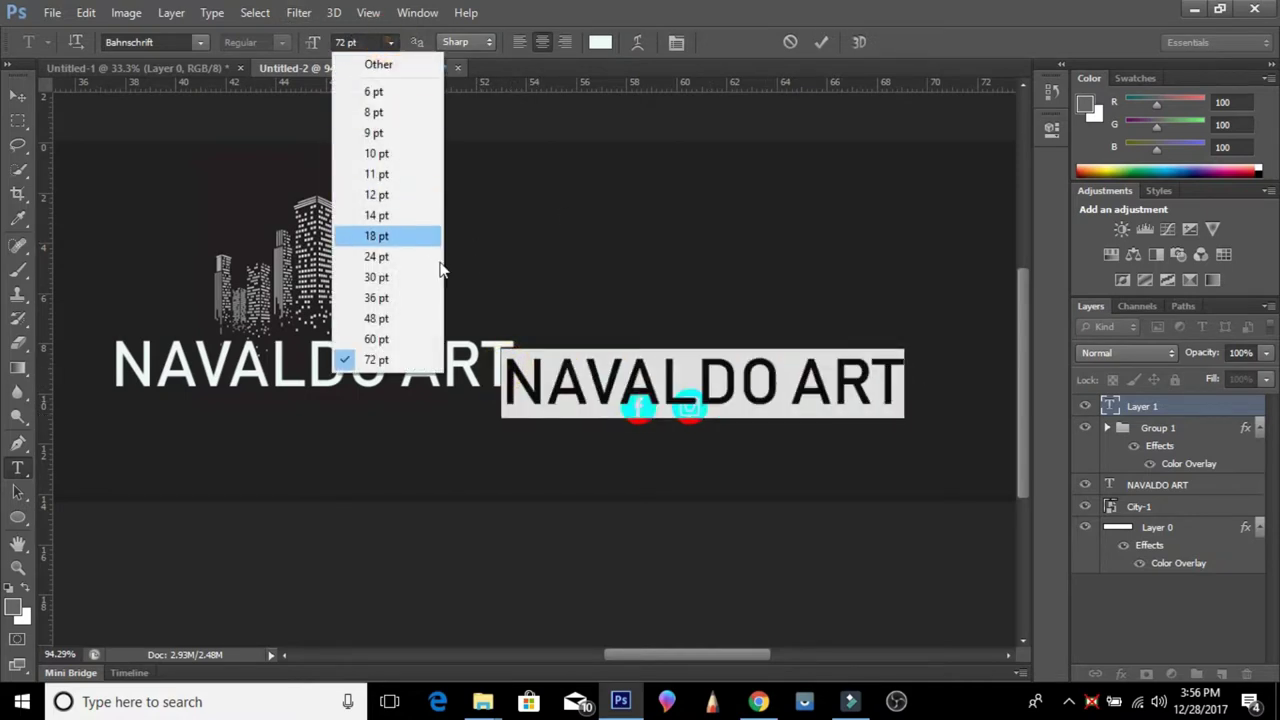
click(388, 196)
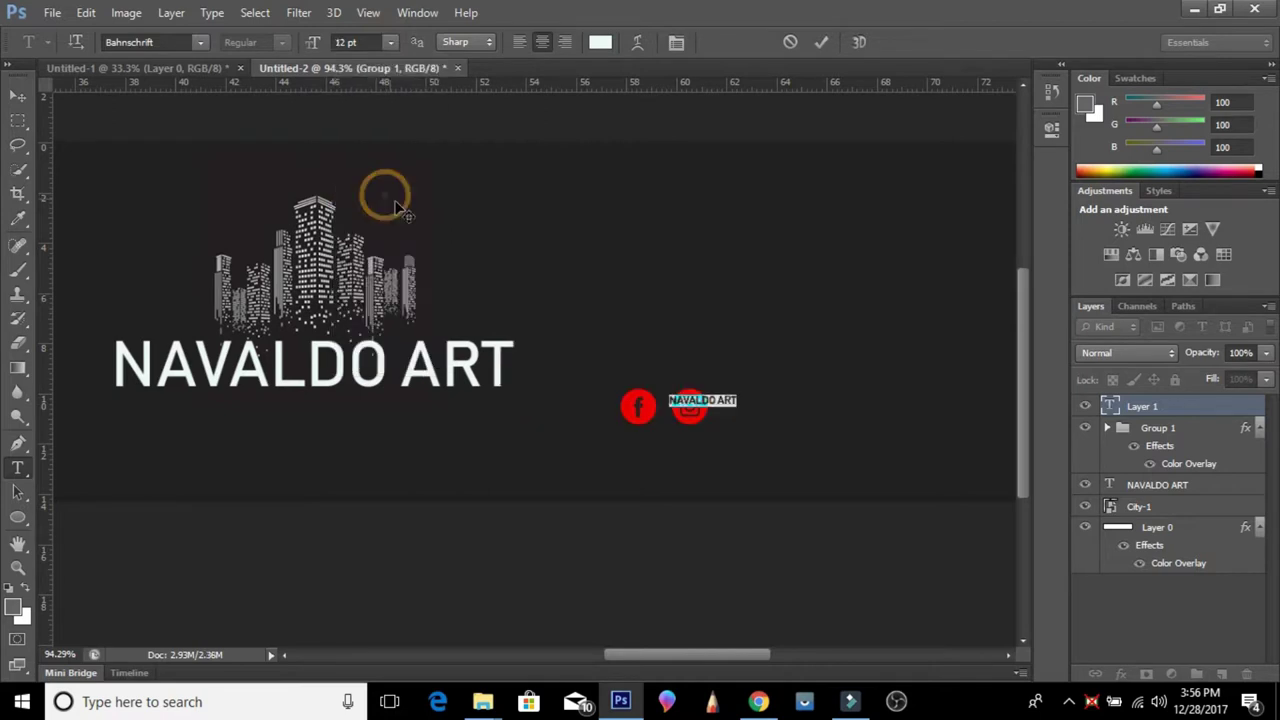
click(390, 42)
click(383, 46)
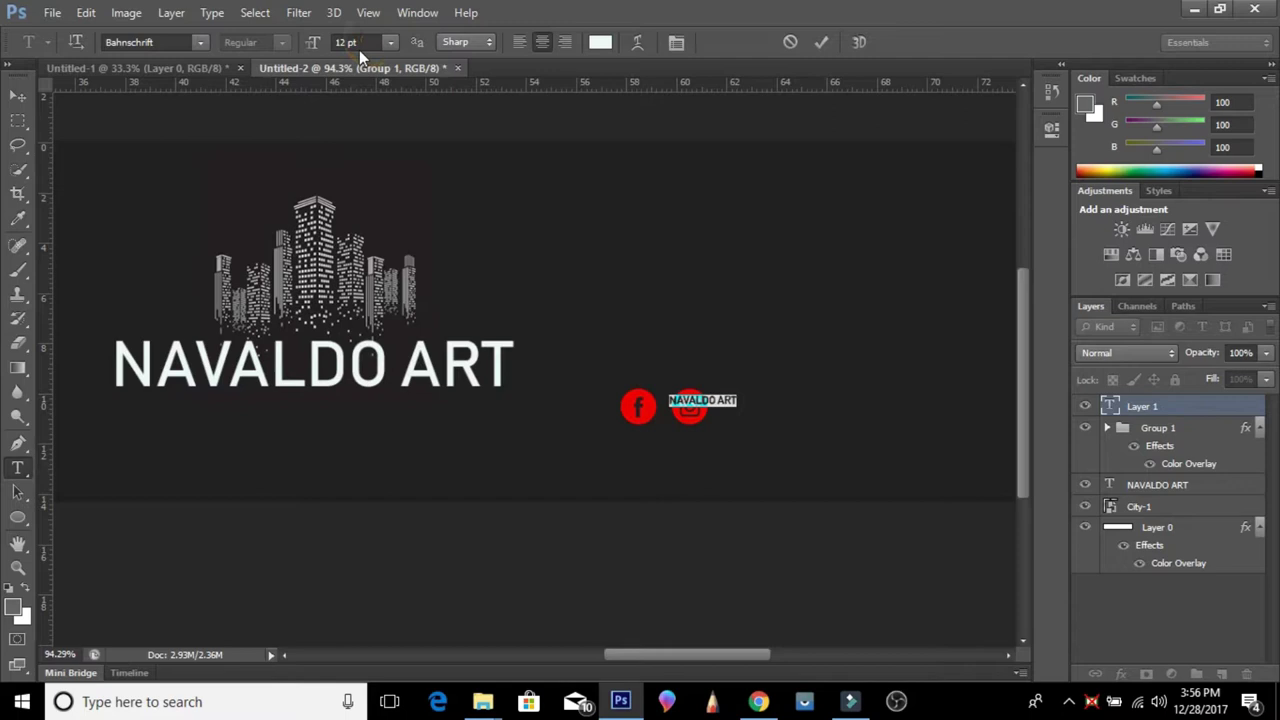
click(360, 43)
text(18)
key(Return)
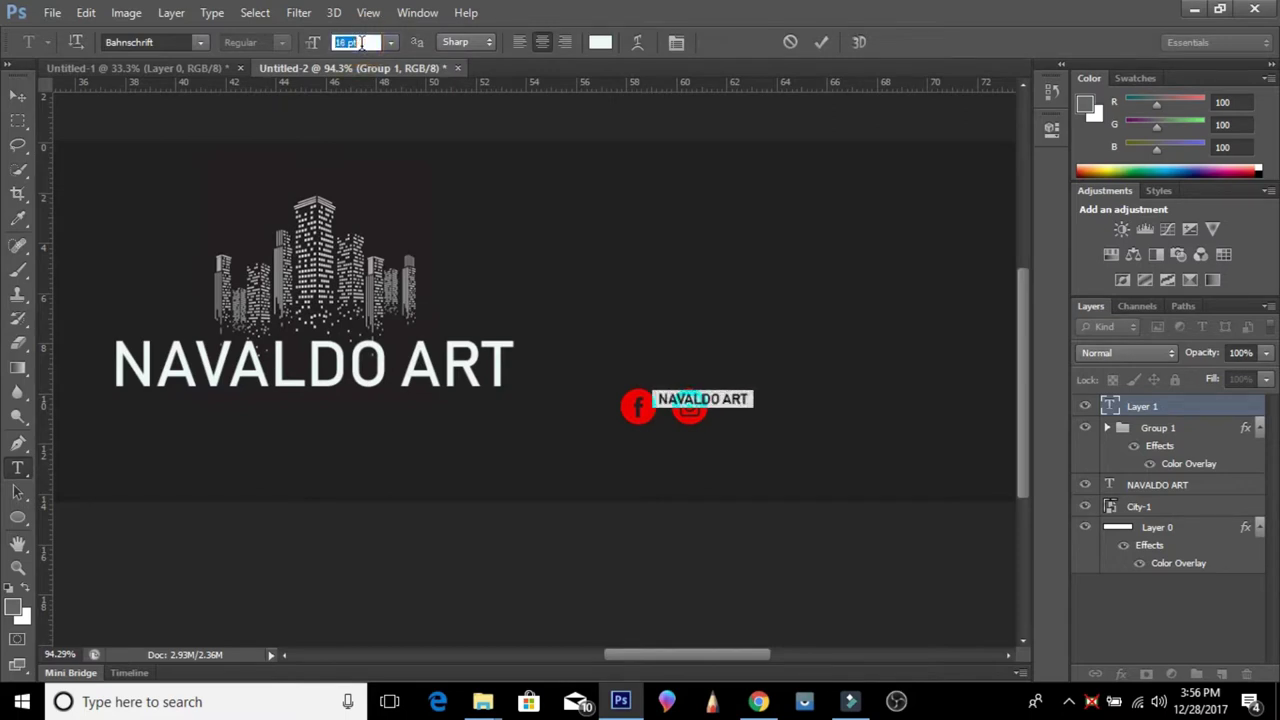
key(Up)
- Set the caption to 20 pt beside the Instagram icon and commit it
mouse_move(740, 433)
mouse_down()
mouse_move(807, 442)
mouse_move(808, 457)
mouse_up()
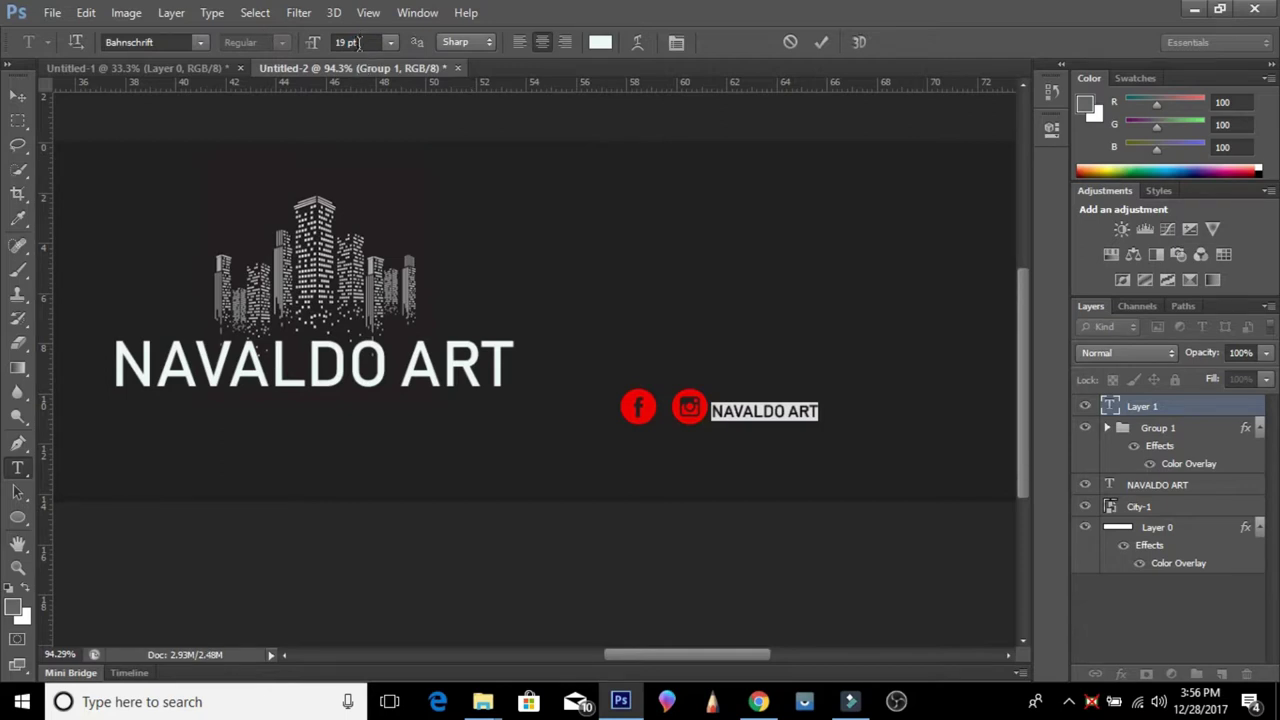
scroll(358, 42, up, 1)
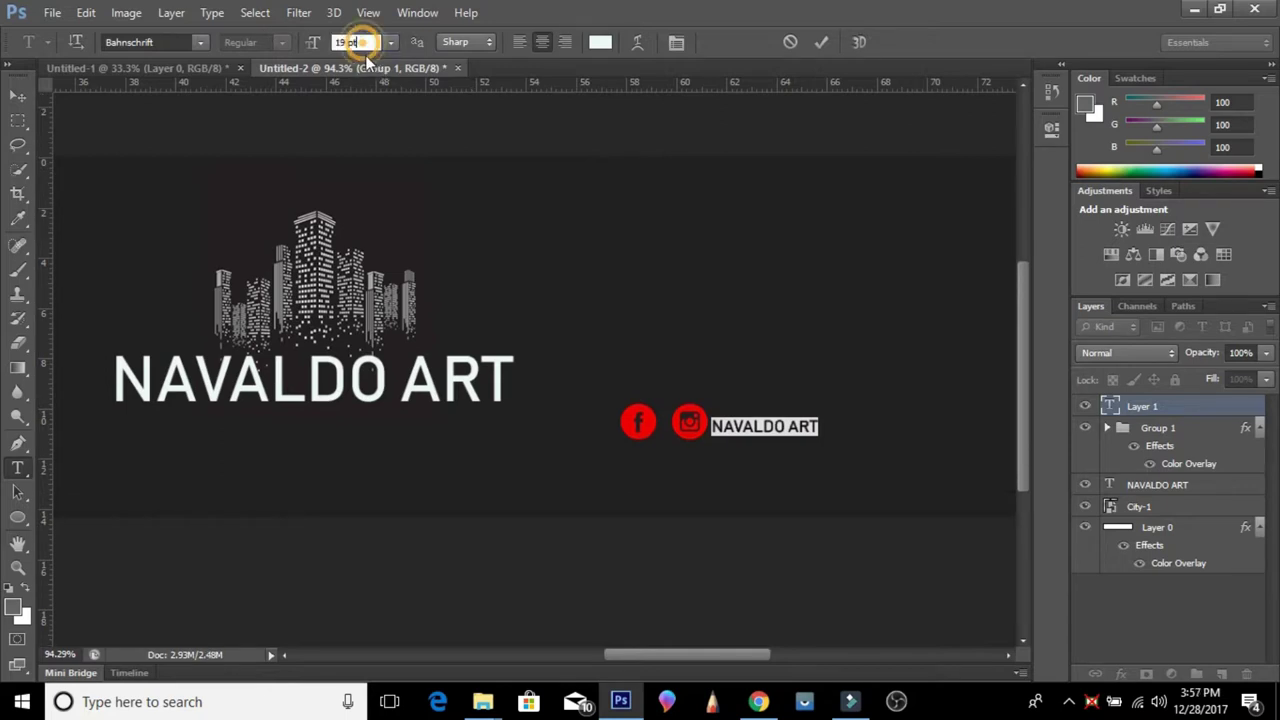
text(20)
key(Return)
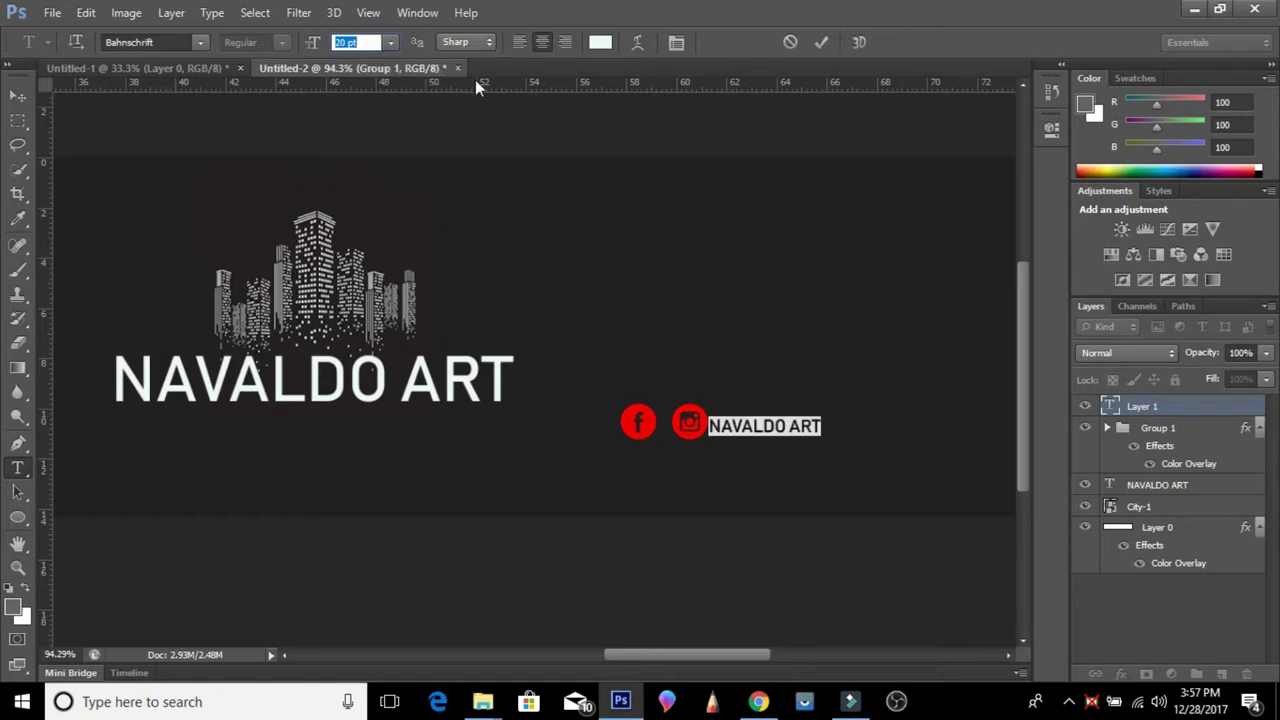
drag(777, 471, 788, 471)
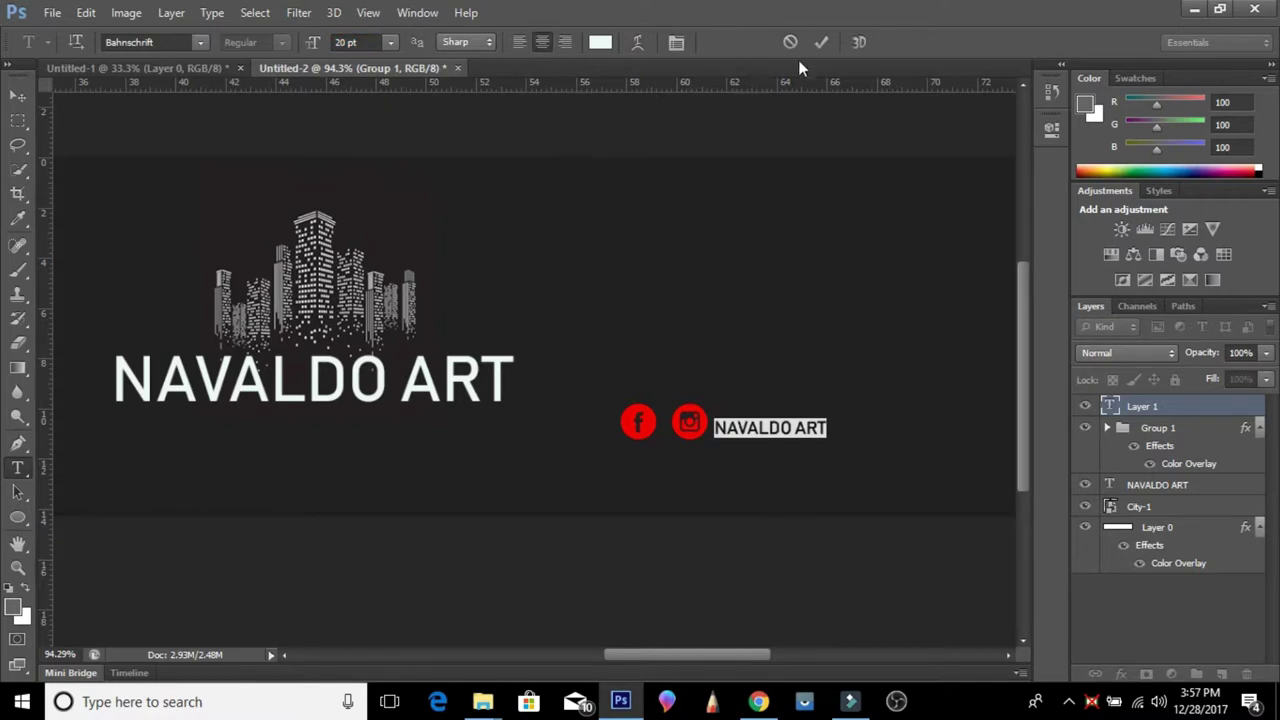
click(821, 44)
- Move the caption layer into the red Group 1
drag(1157, 408, 1160, 430)
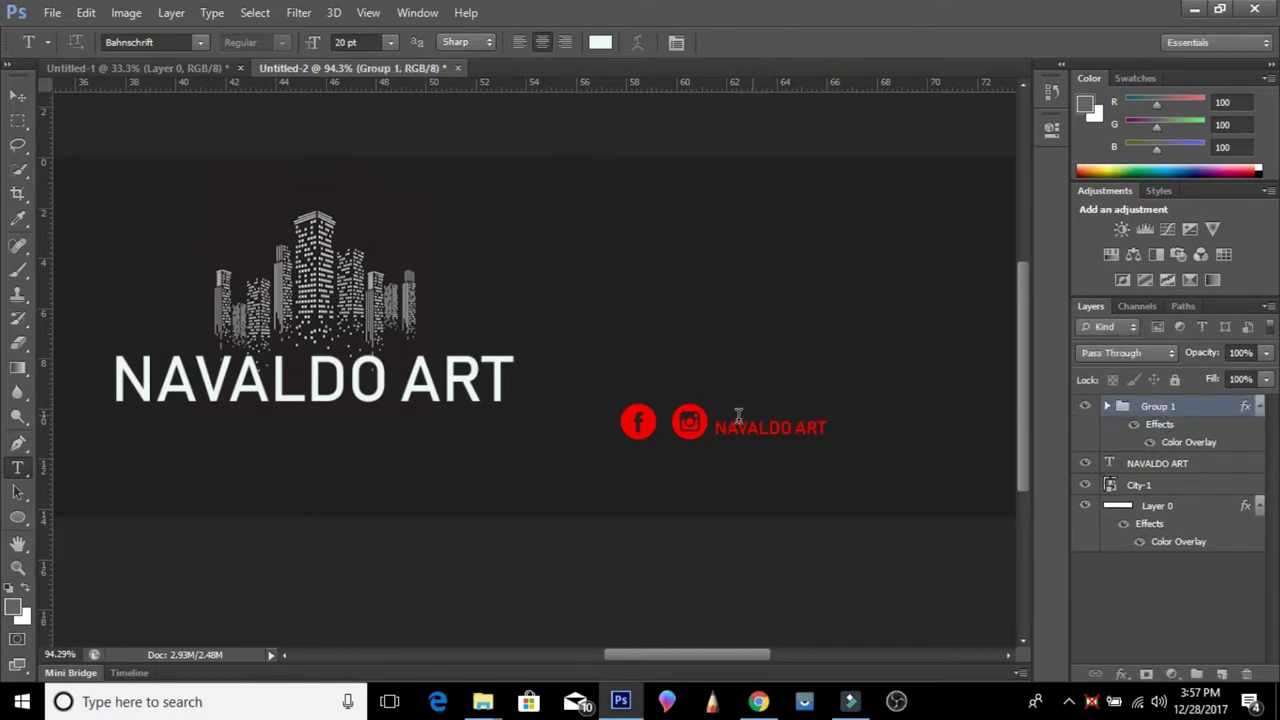
scroll(655, 380, down, 3)
scroll(660, 400, down, 1)
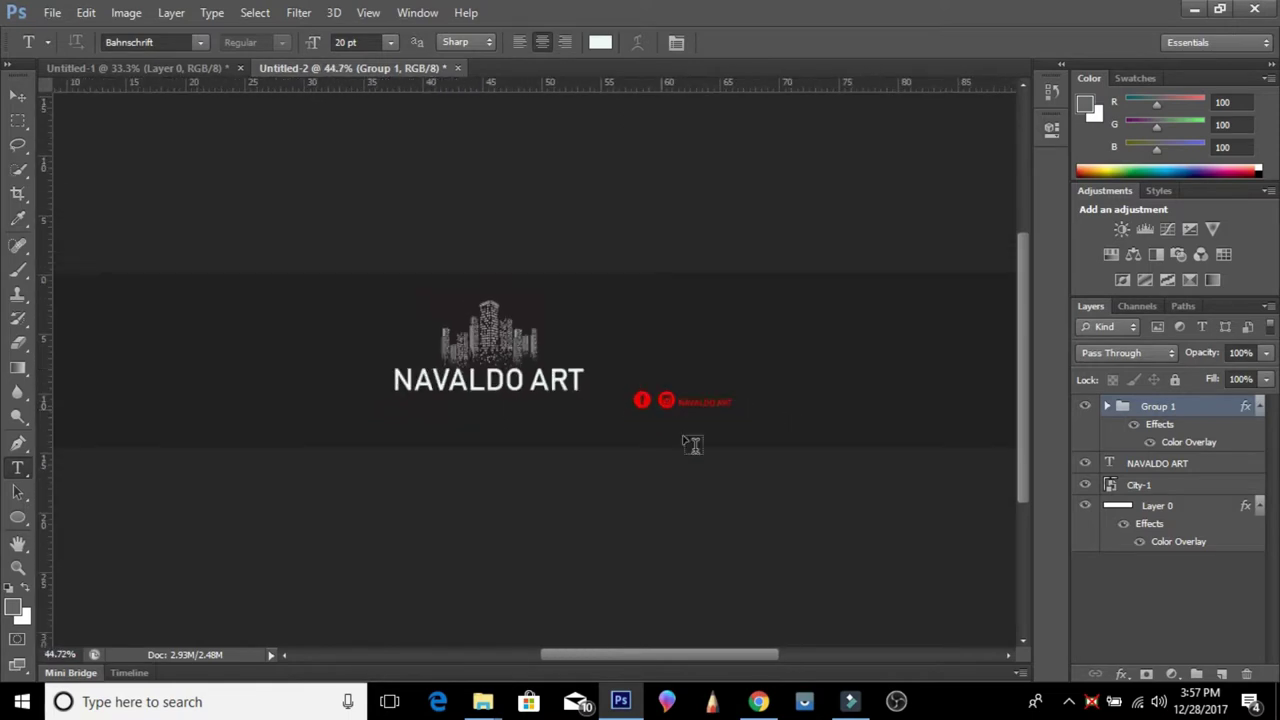
scroll(726, 443, up, 1)
scroll(726, 438, up, 1)
scroll(714, 425, down, 2)
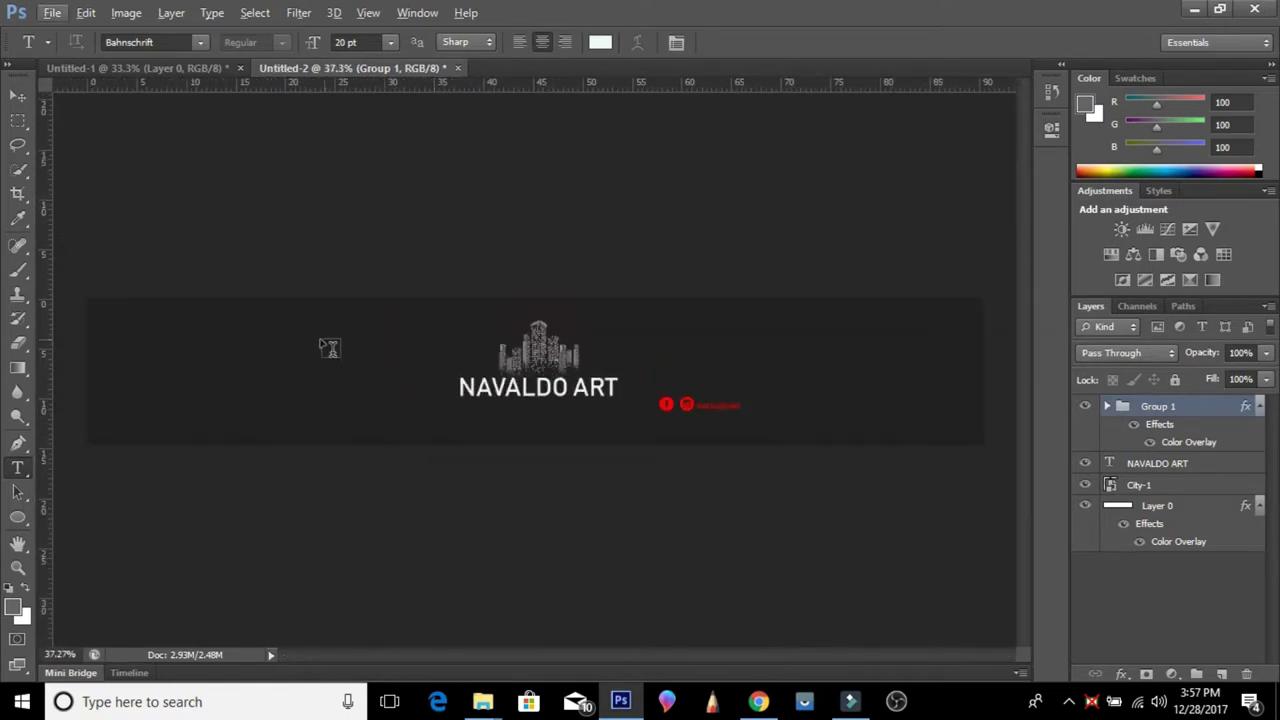
scroll(424, 404, up, 1)
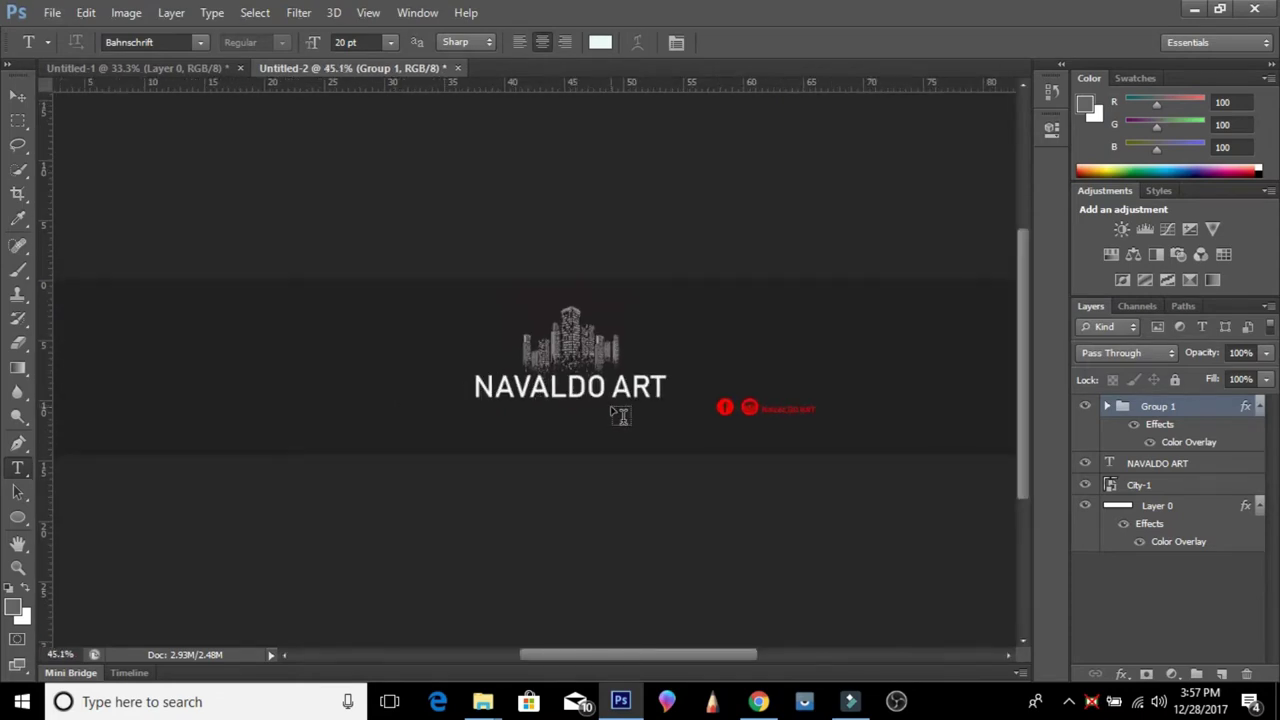
- Add a Stroke layer effect to the large NAVALDO ART title
click(1142, 466)
click(1121, 674)
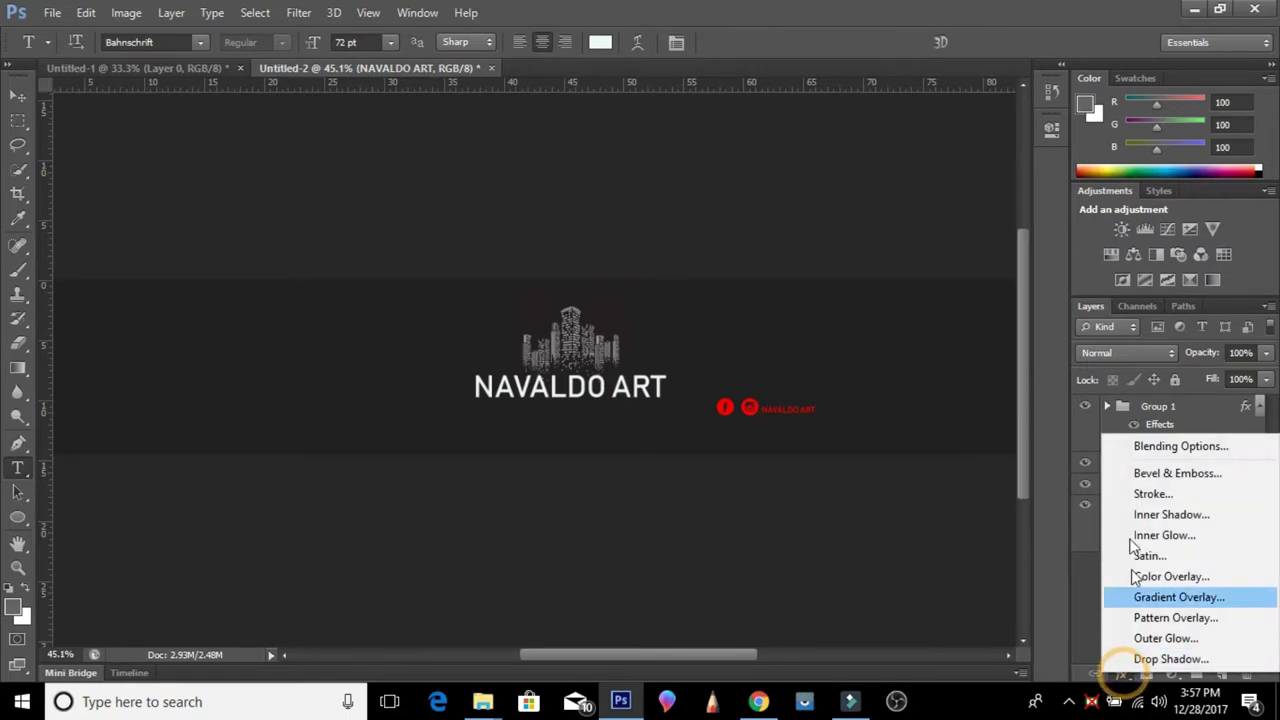
click(1152, 494)
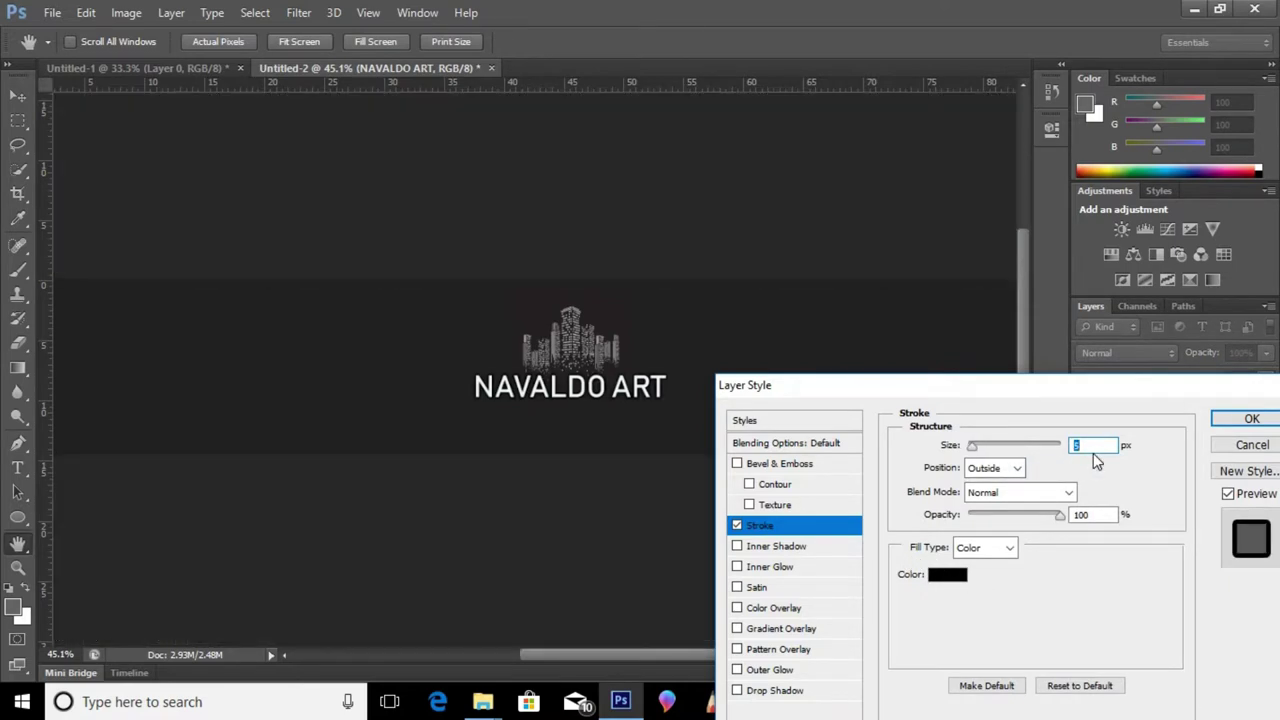
- Choose deep blue 0a5c9b as the stroke colour after trying reds and teals
click(950, 575)
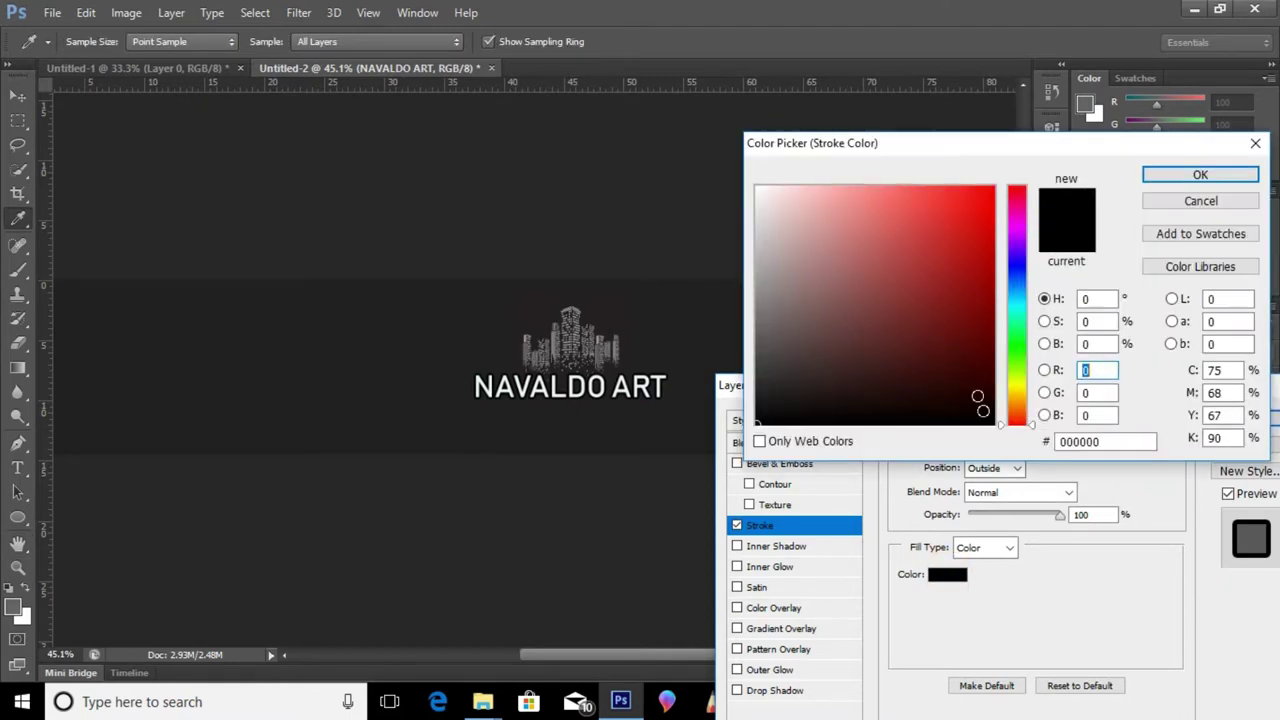
click(933, 296)
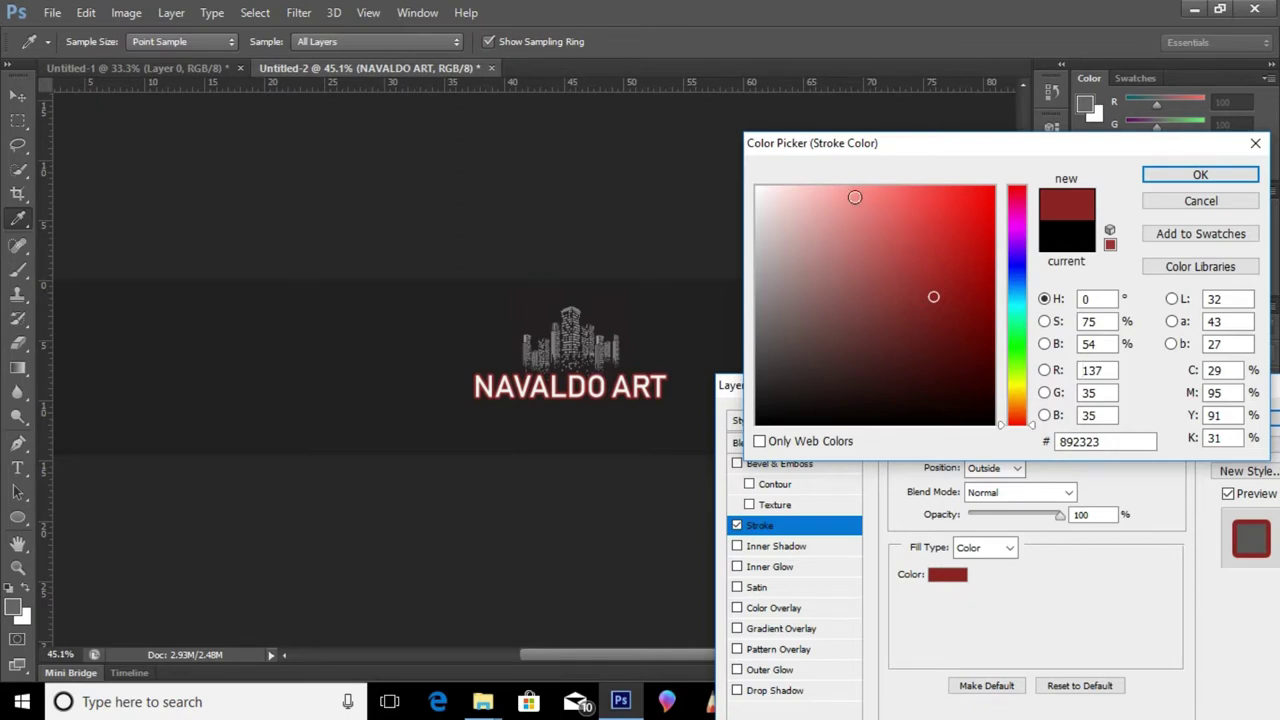
click(937, 252)
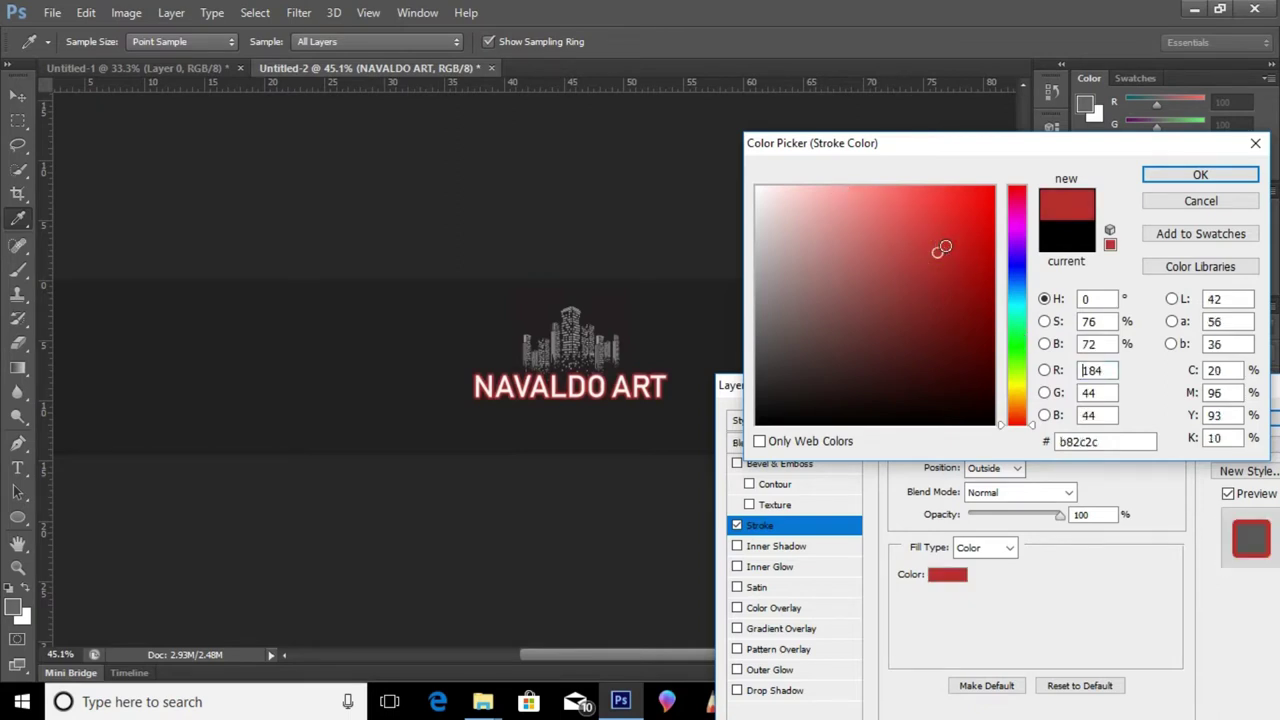
click(1017, 290)
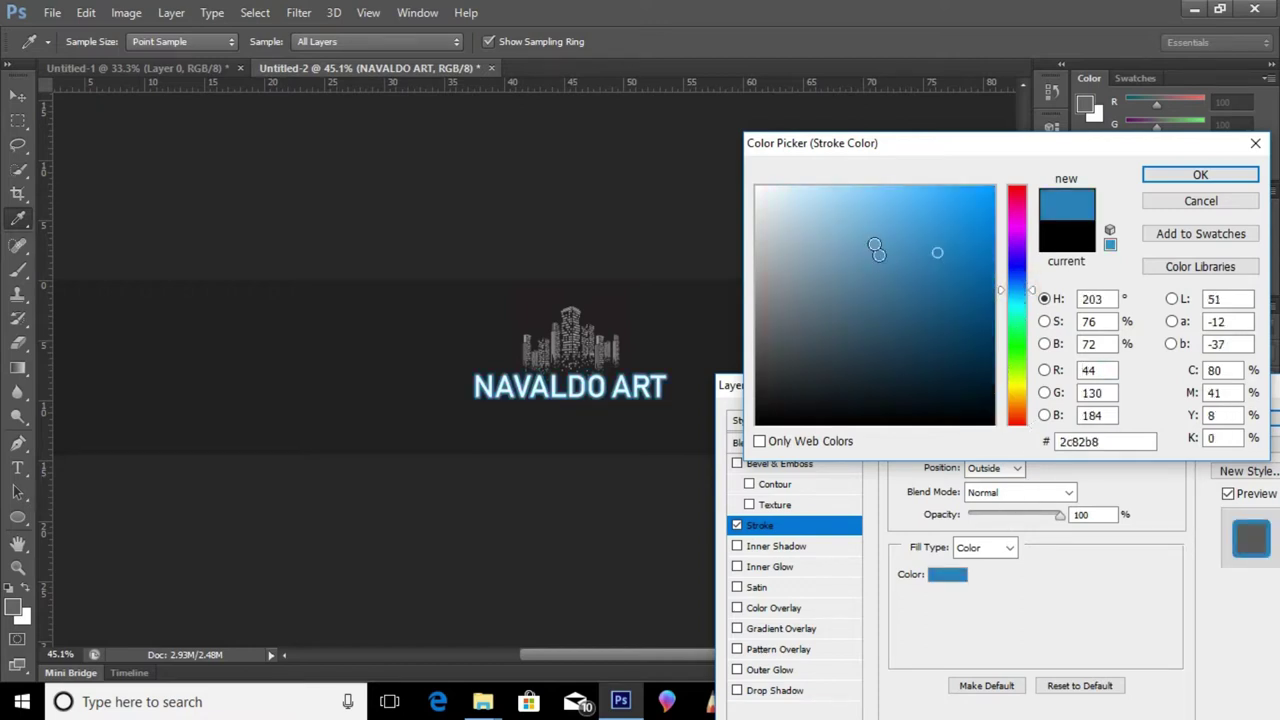
click(849, 216)
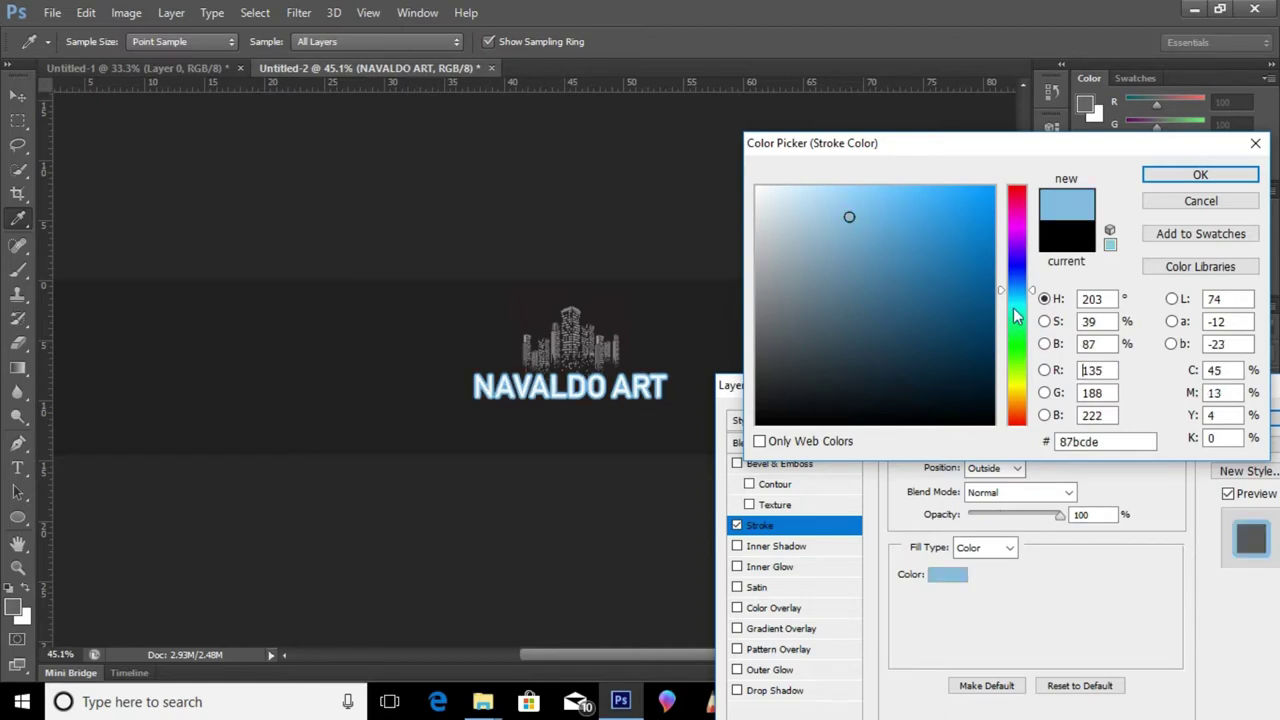
click(1015, 307)
click(978, 280)
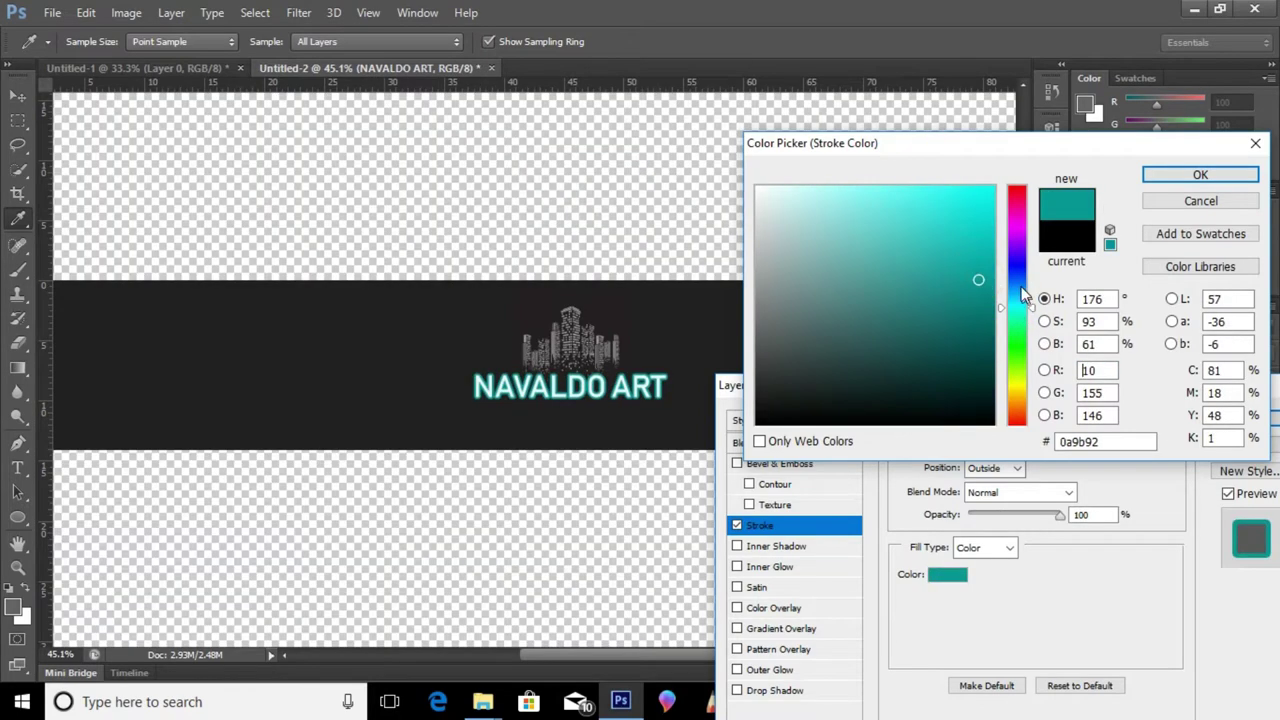
drag(1022, 291, 1018, 287)
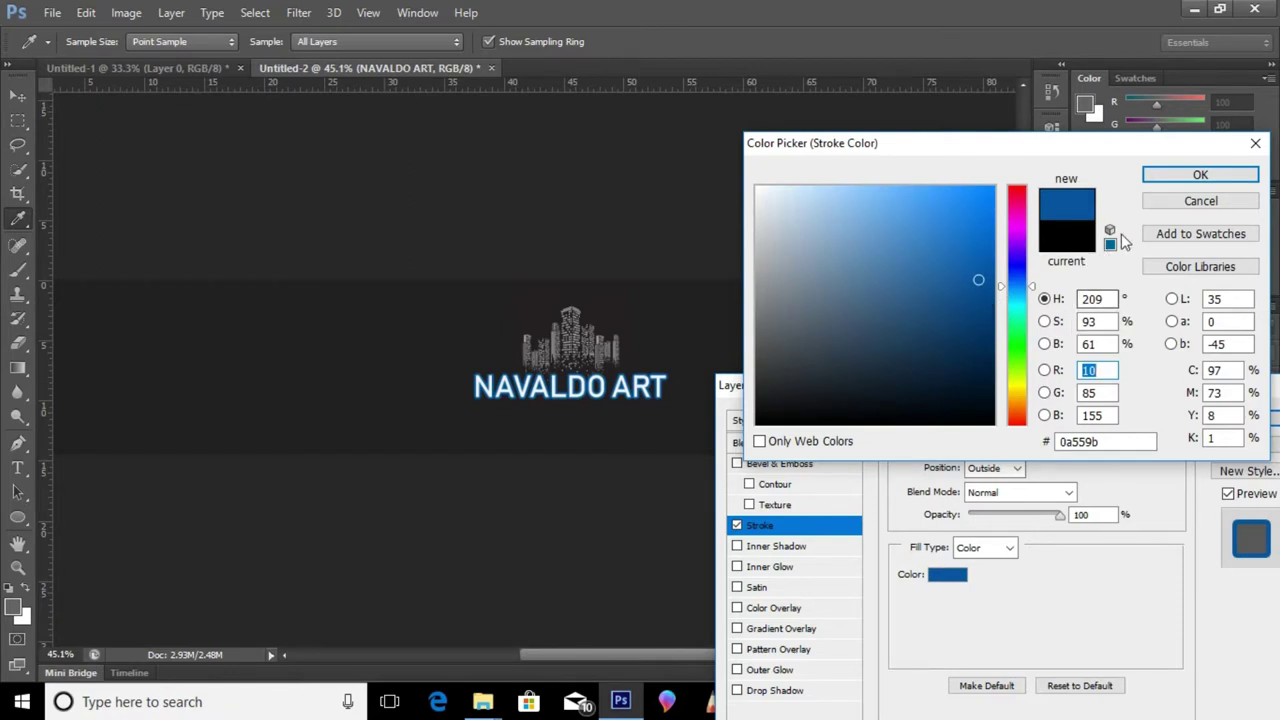
click(1020, 414)
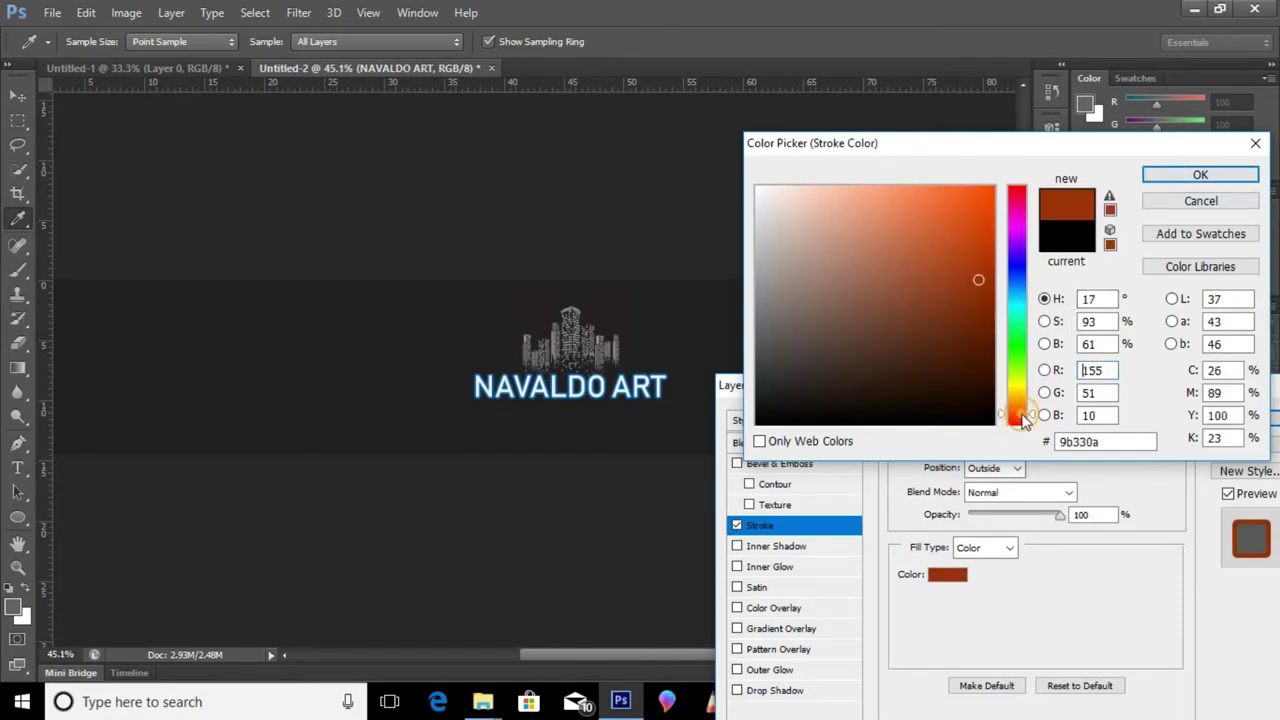
click(1019, 196)
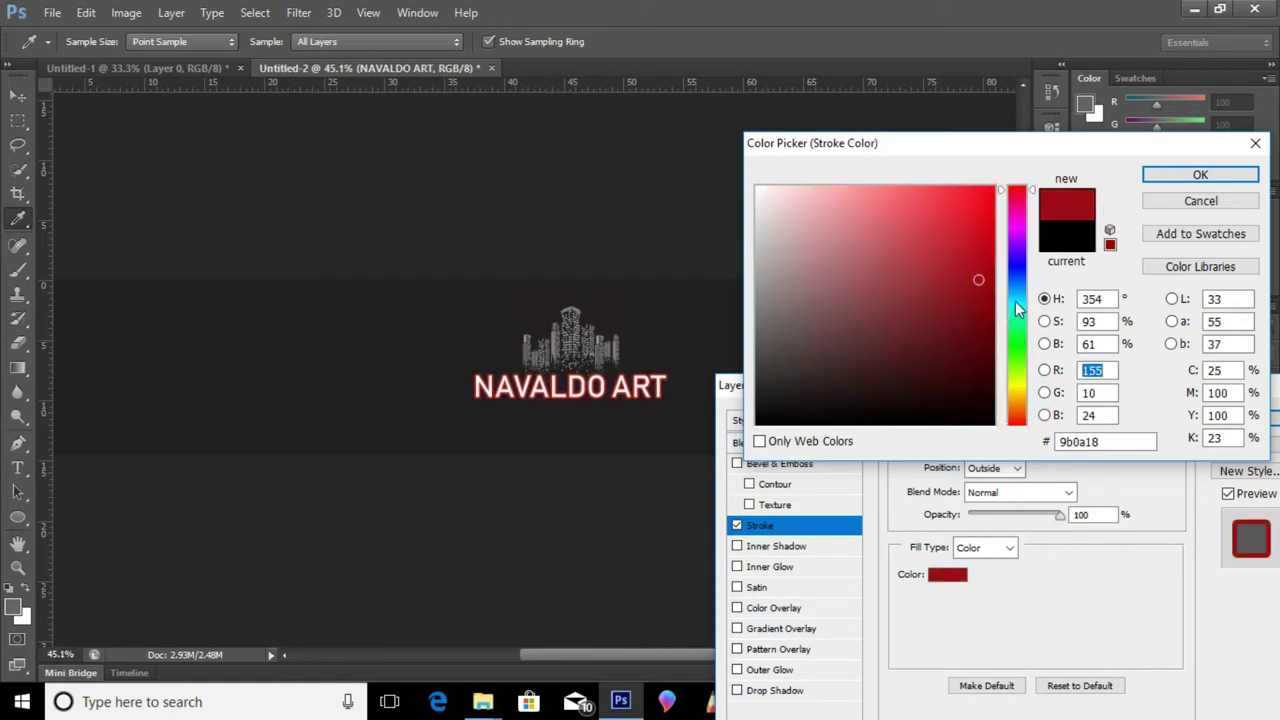
click(1016, 301)
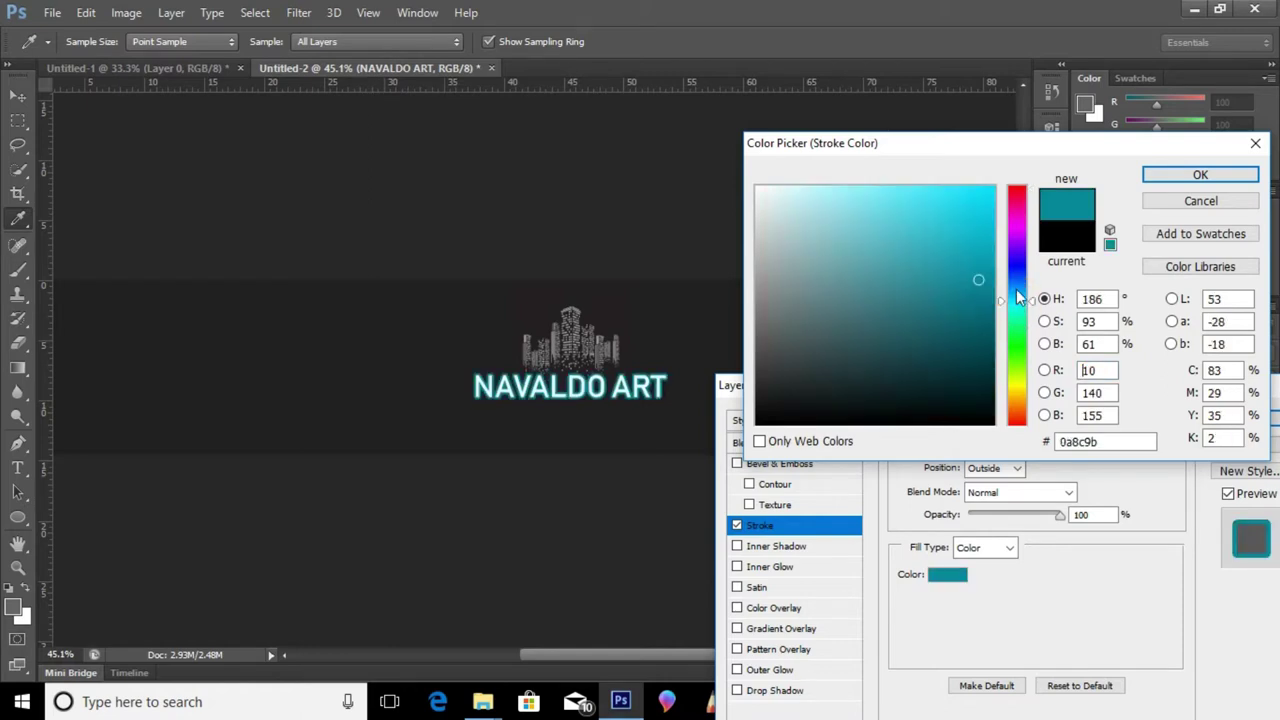
drag(1019, 297, 1016, 288)
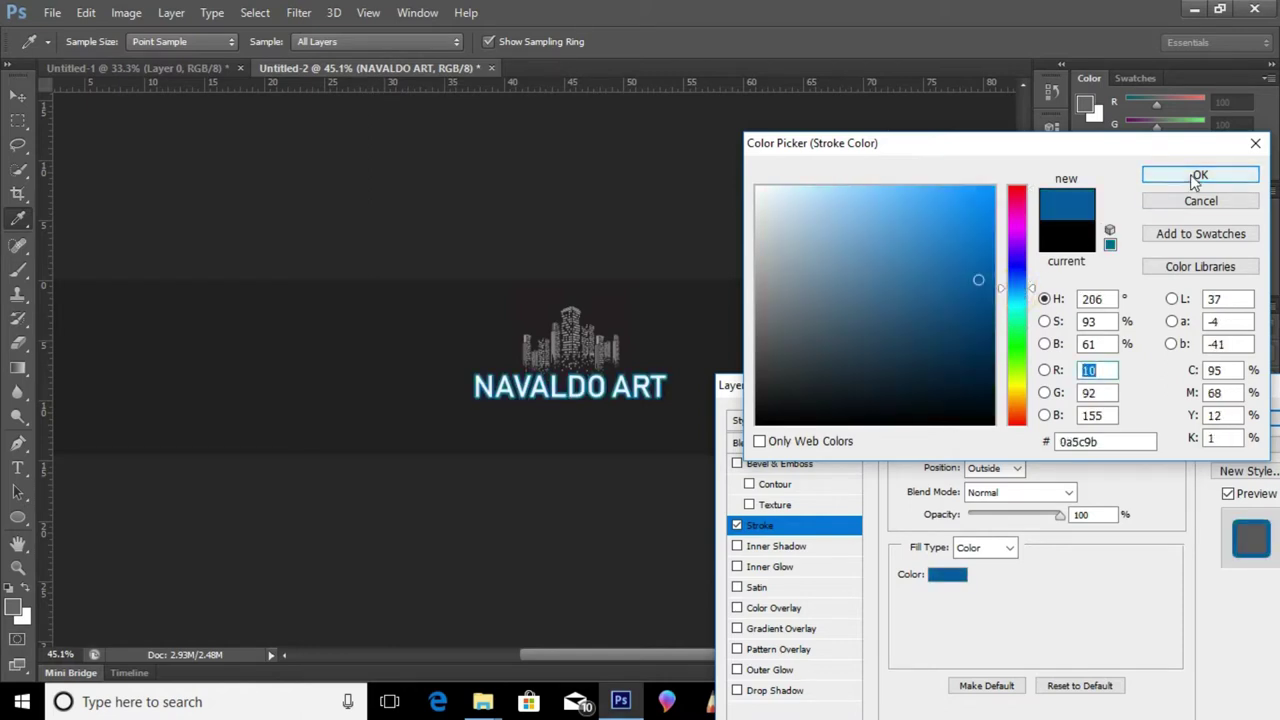
click(1197, 176)
- Set the stroke size to 3 px and apply it
key(Down)
key(Down)
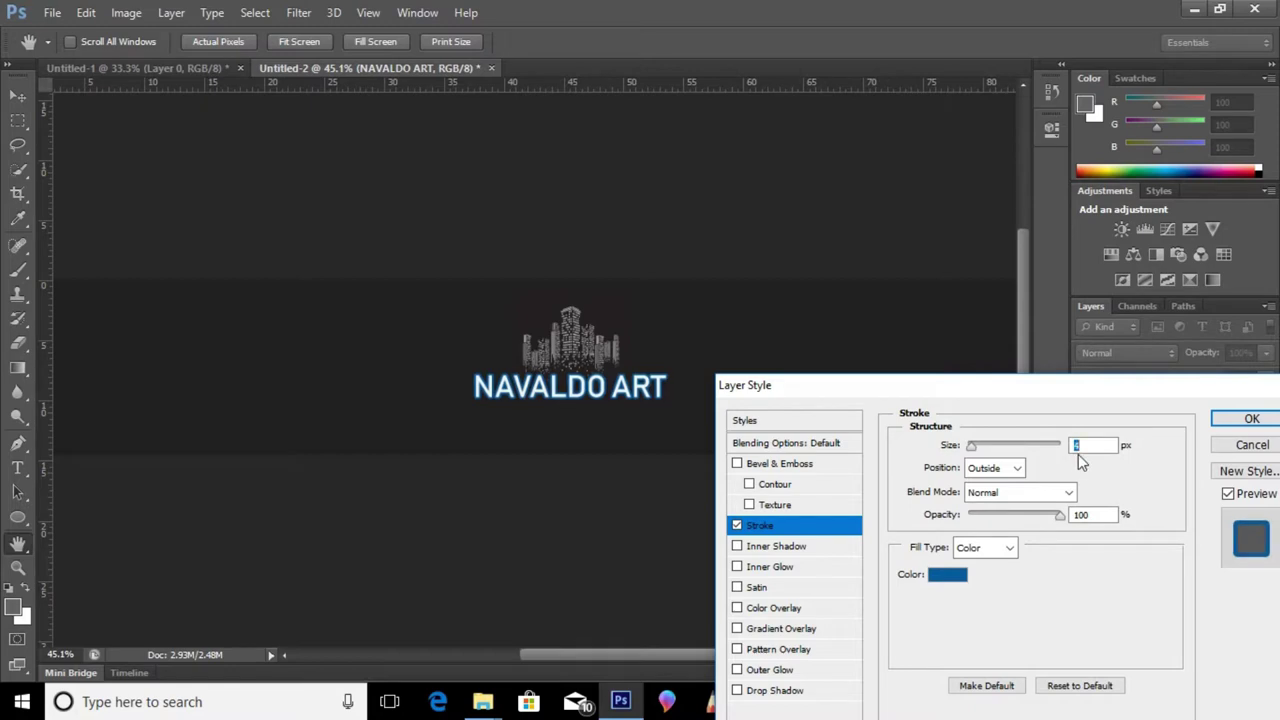
key(Down)
key(Down)
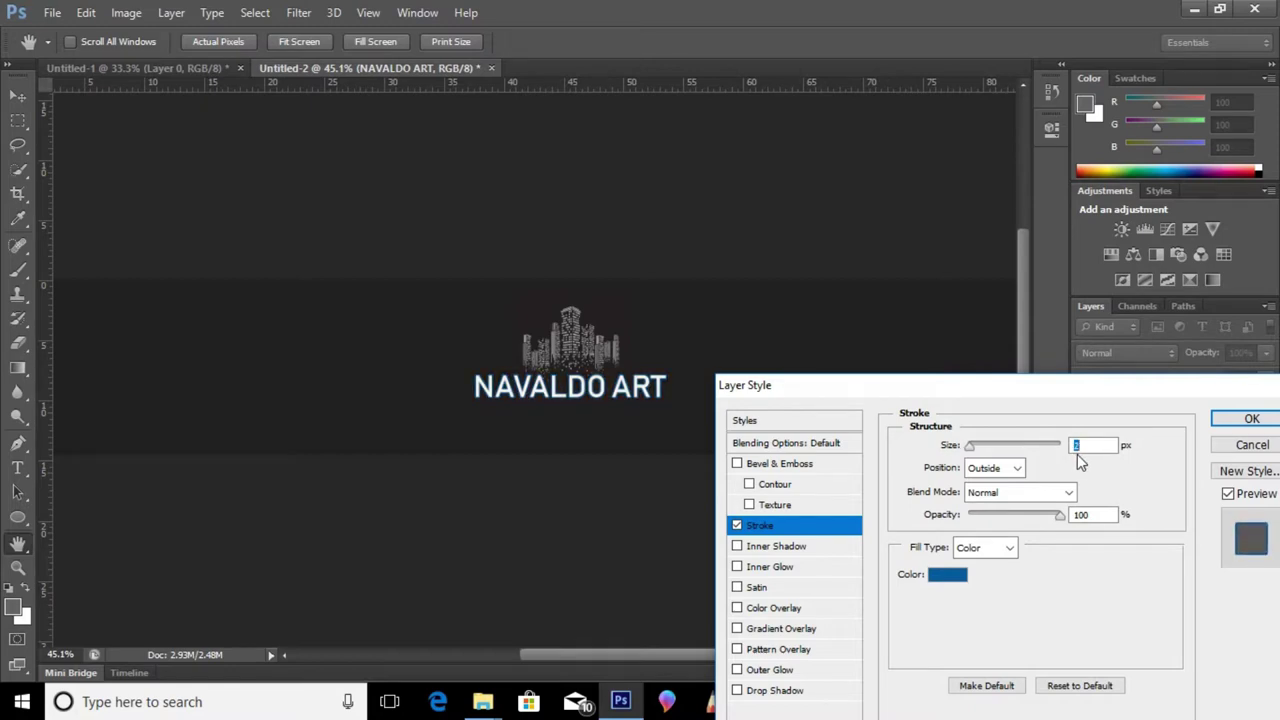
key(Up)
drag(1148, 395, 1084, 405)
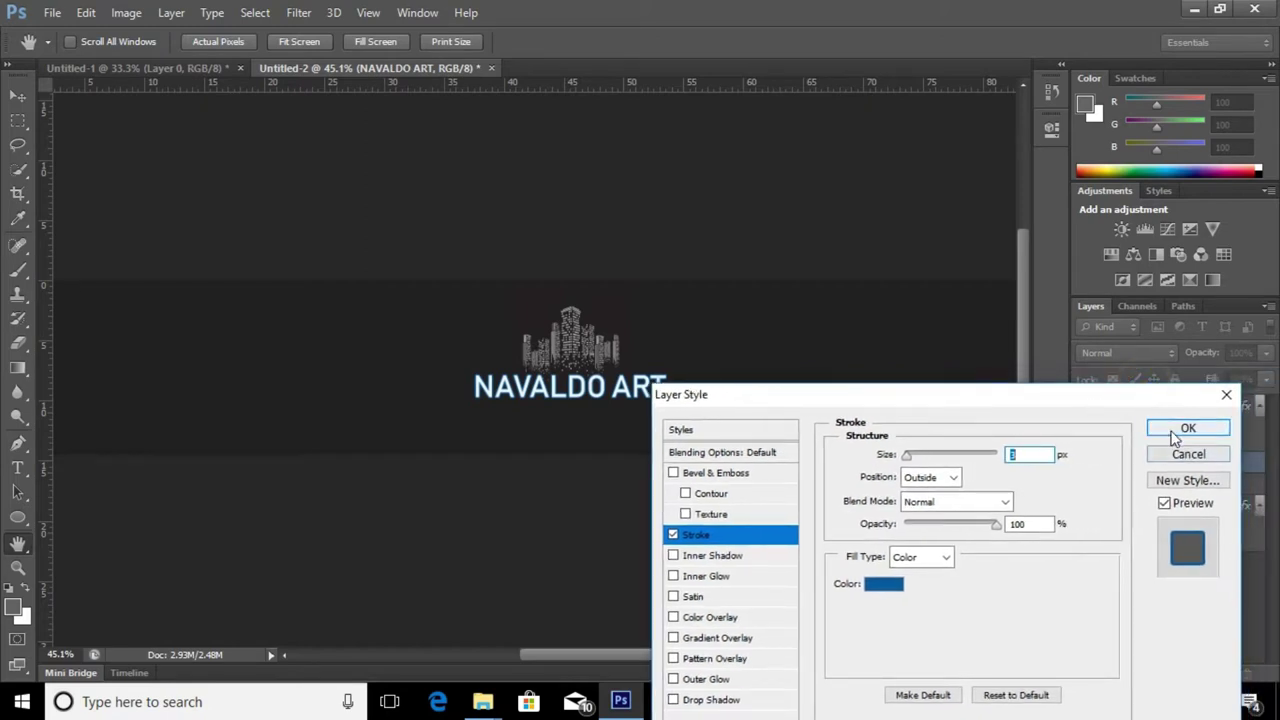
click(1178, 430)
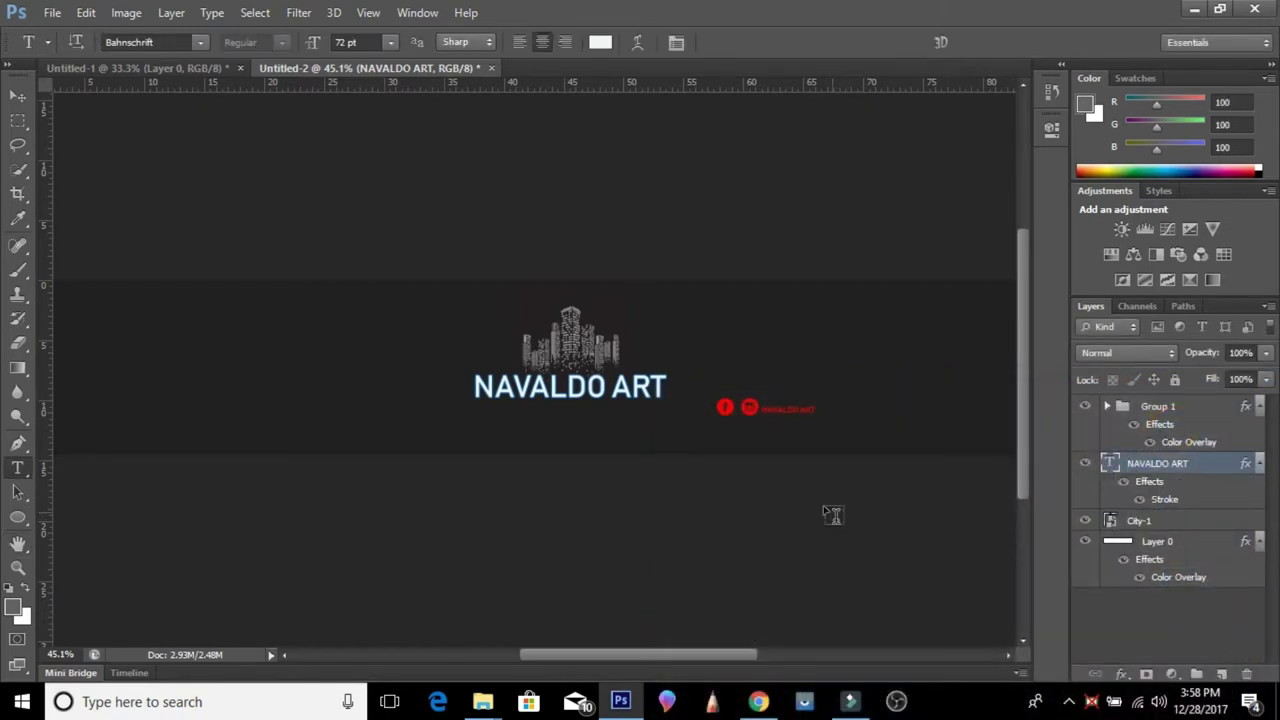
- Reopen and apply the blue stroke on the NAVALDO ART title
double_click(1158, 500)
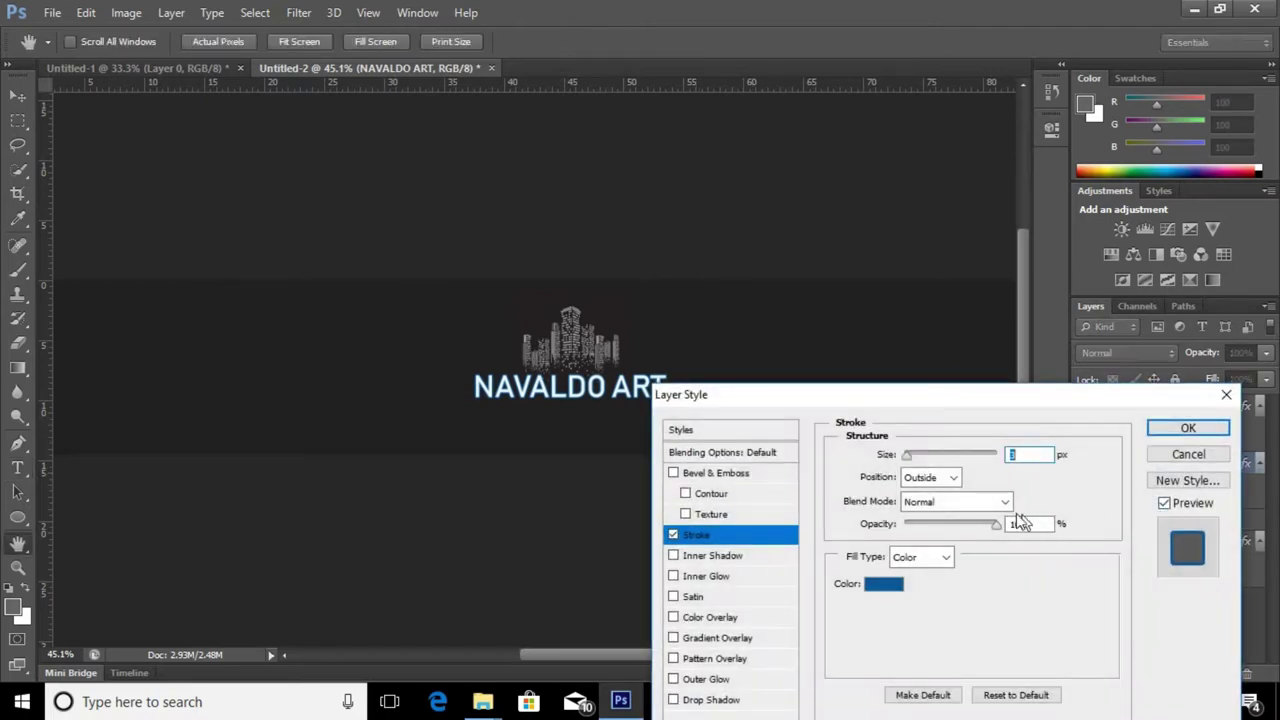
mouse_move(925, 398)
mouse_down()
mouse_move(912, 477)
mouse_move(892, 449)
mouse_up()
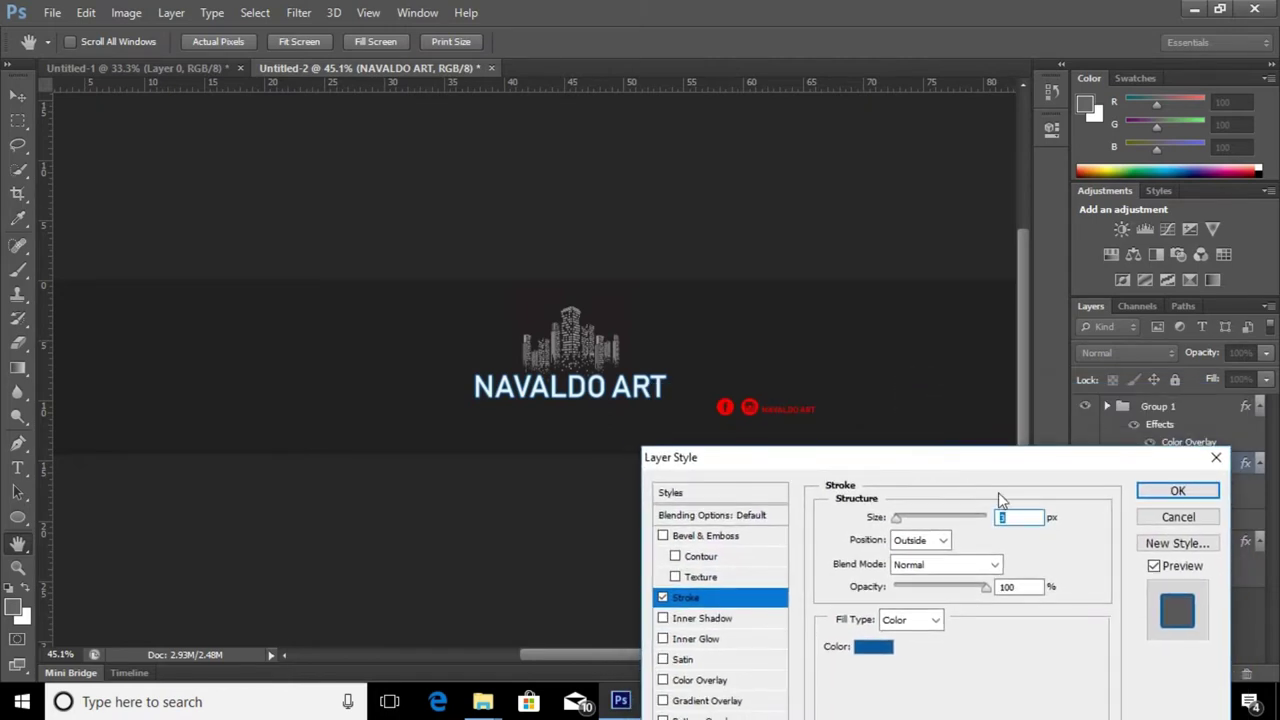
click(1162, 484)
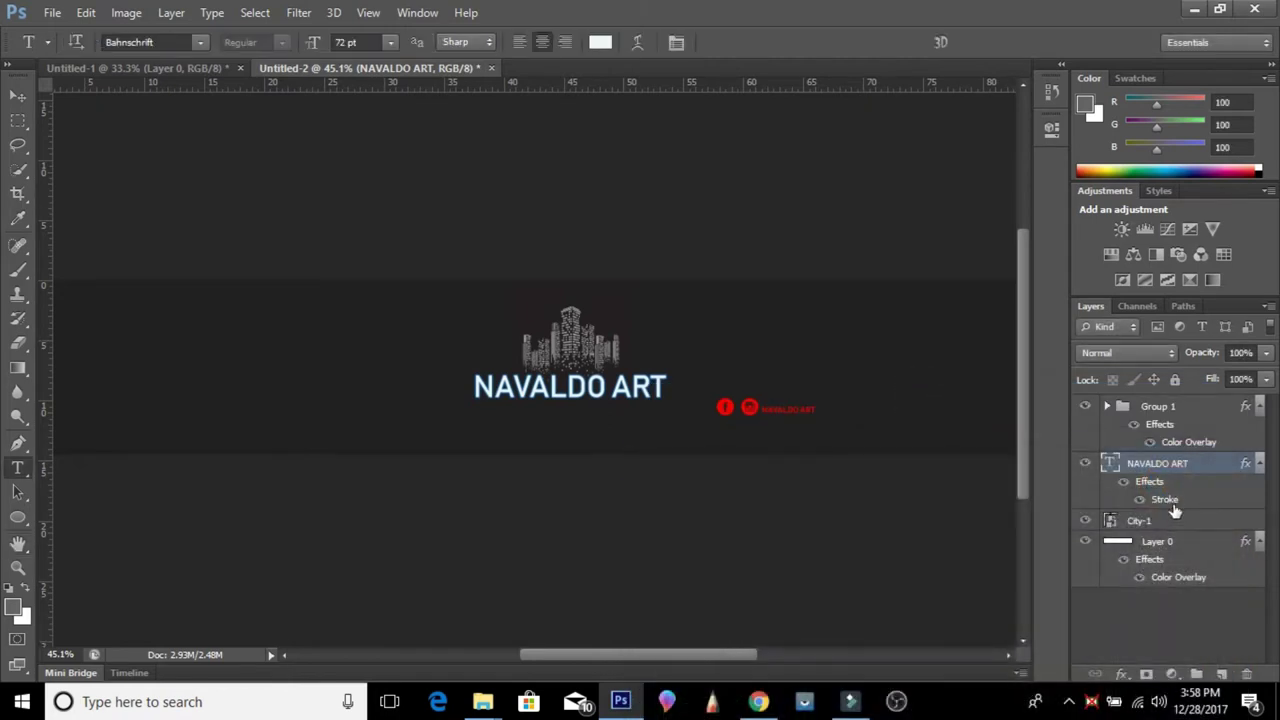
- Change Group 1's Color Overlay to blue 0a5c9b sampled from the banner
double_click(1166, 444)
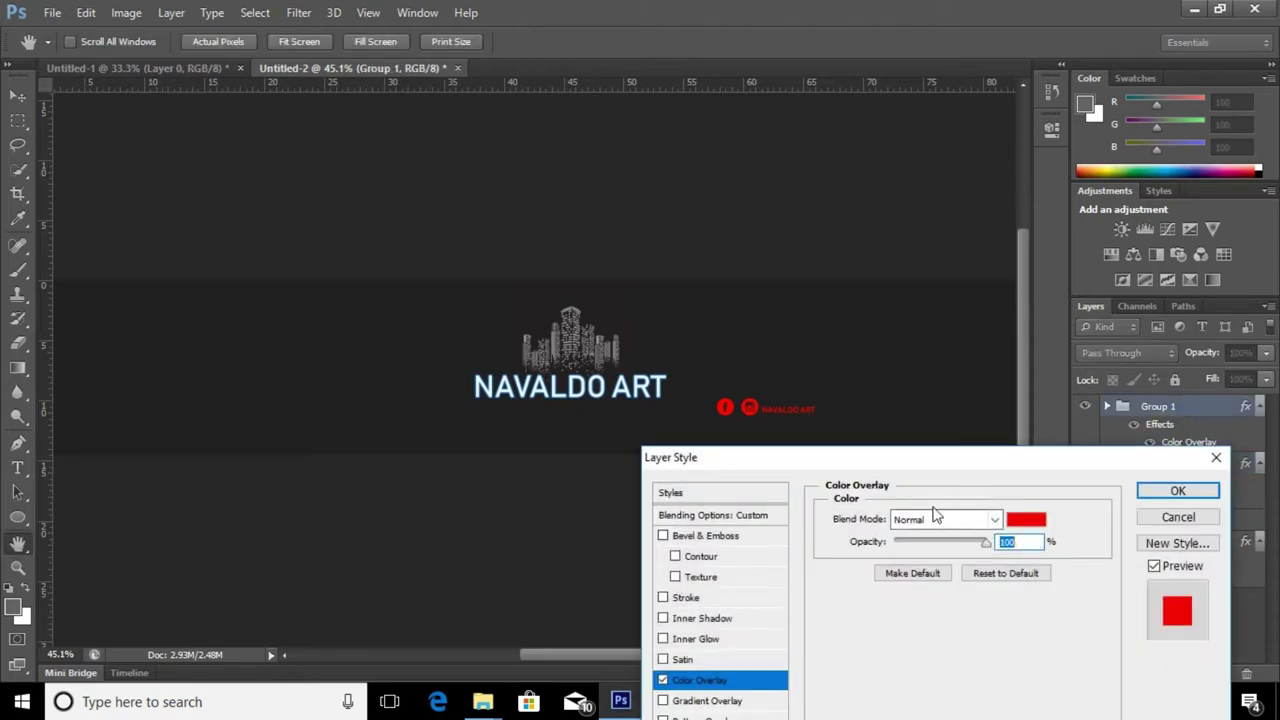
click(1026, 519)
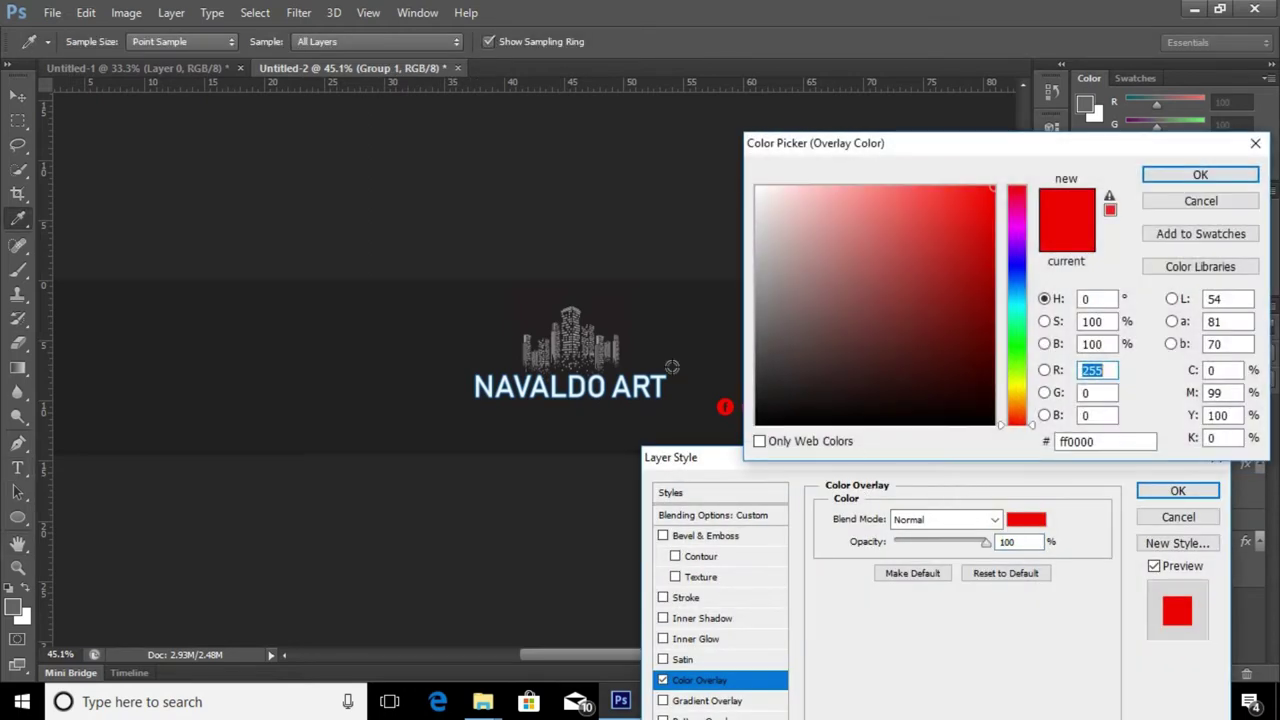
key(alt)
click(585, 385)
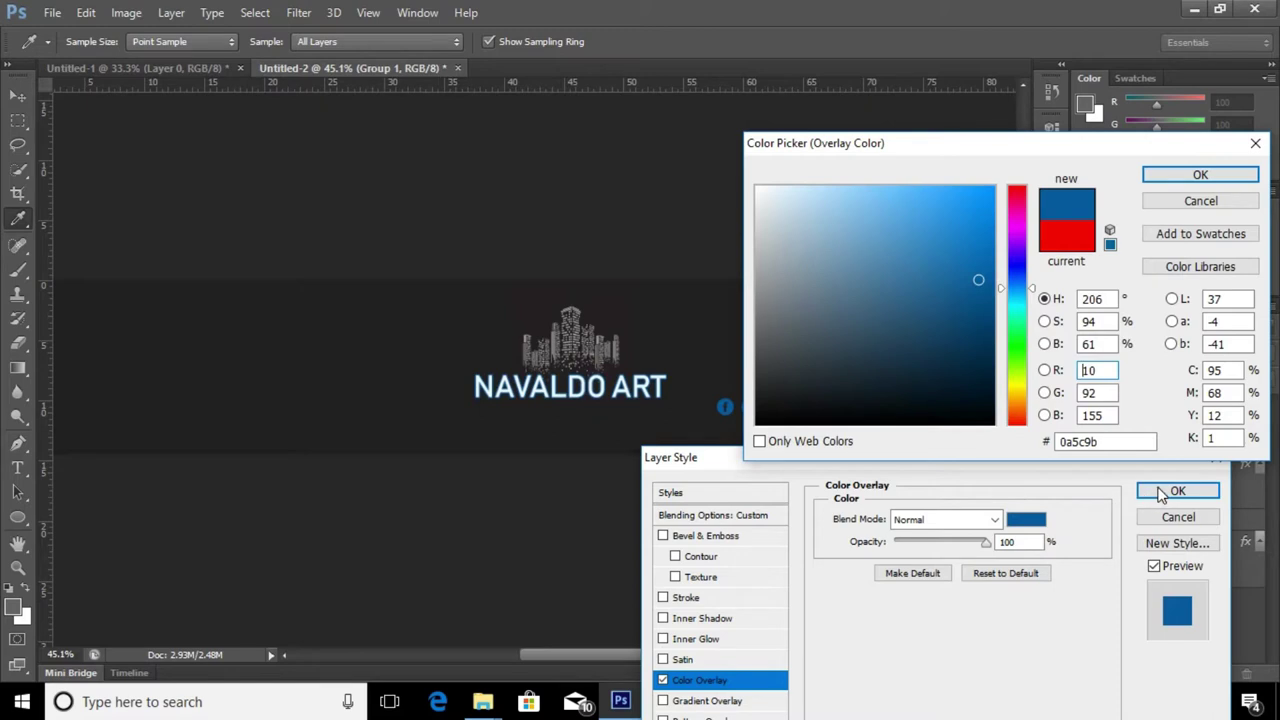
click(1200, 176)
click(1178, 491)
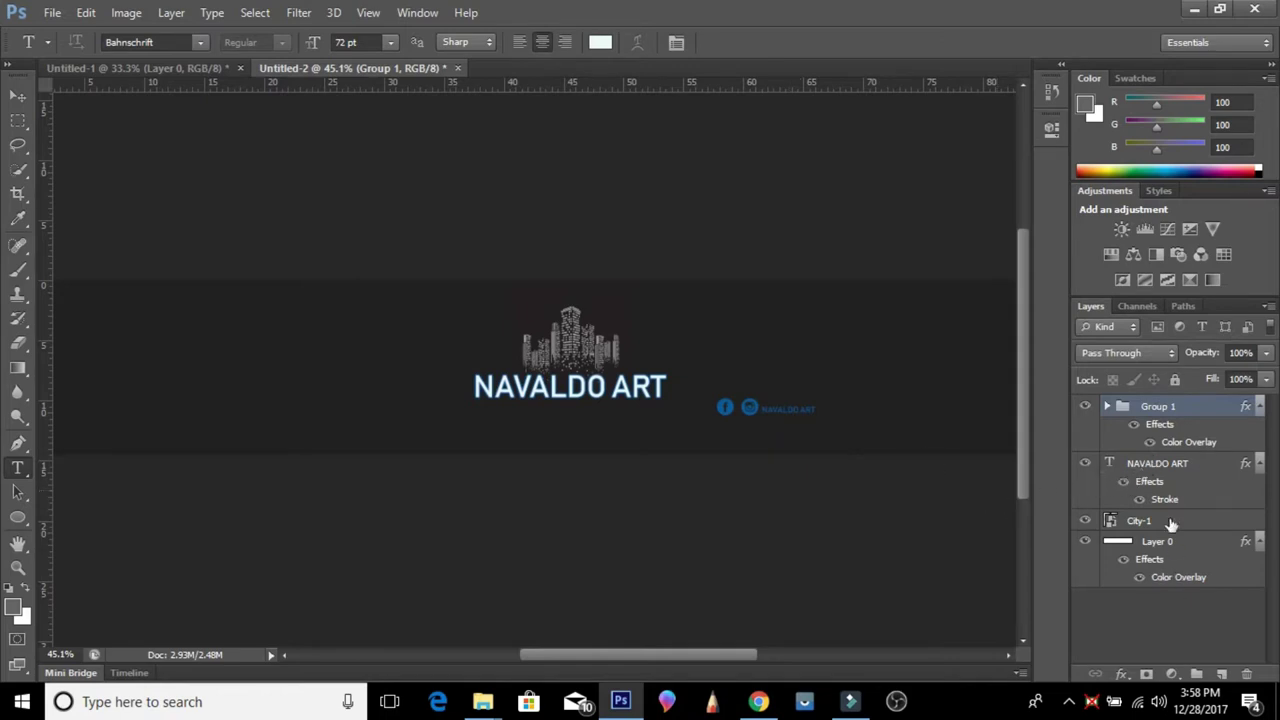
click(1156, 466)
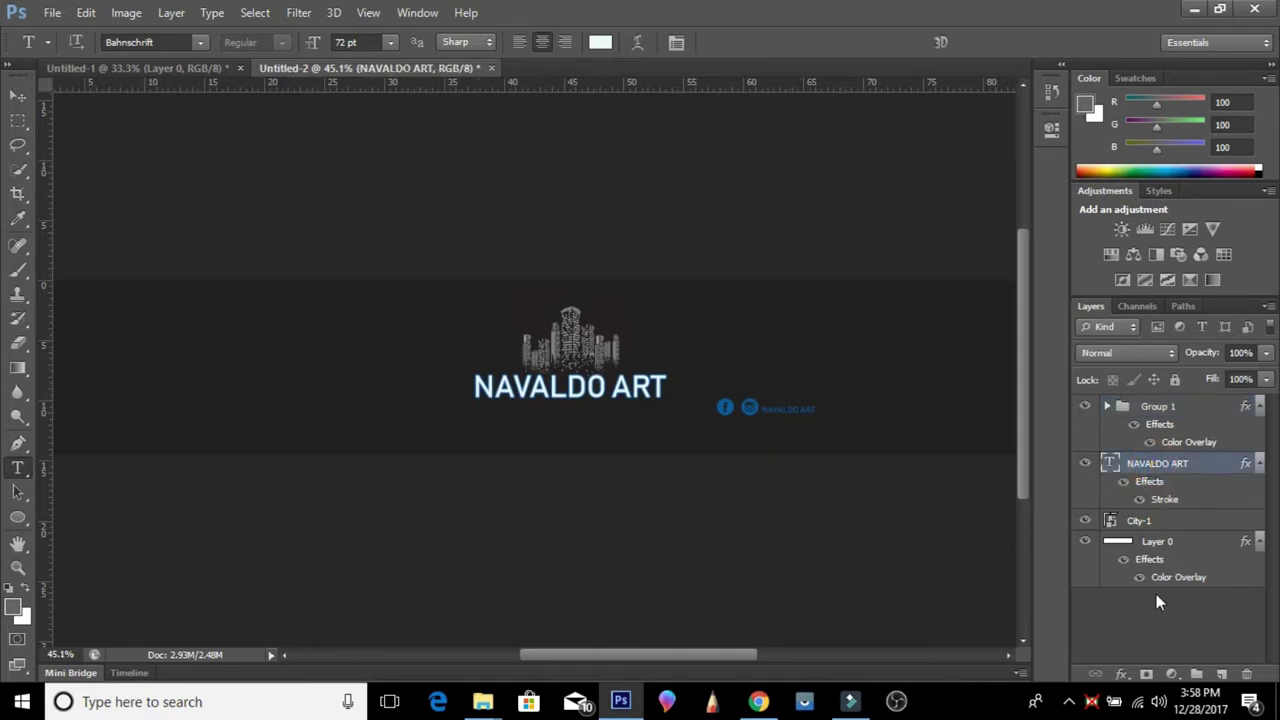
click(1121, 674)
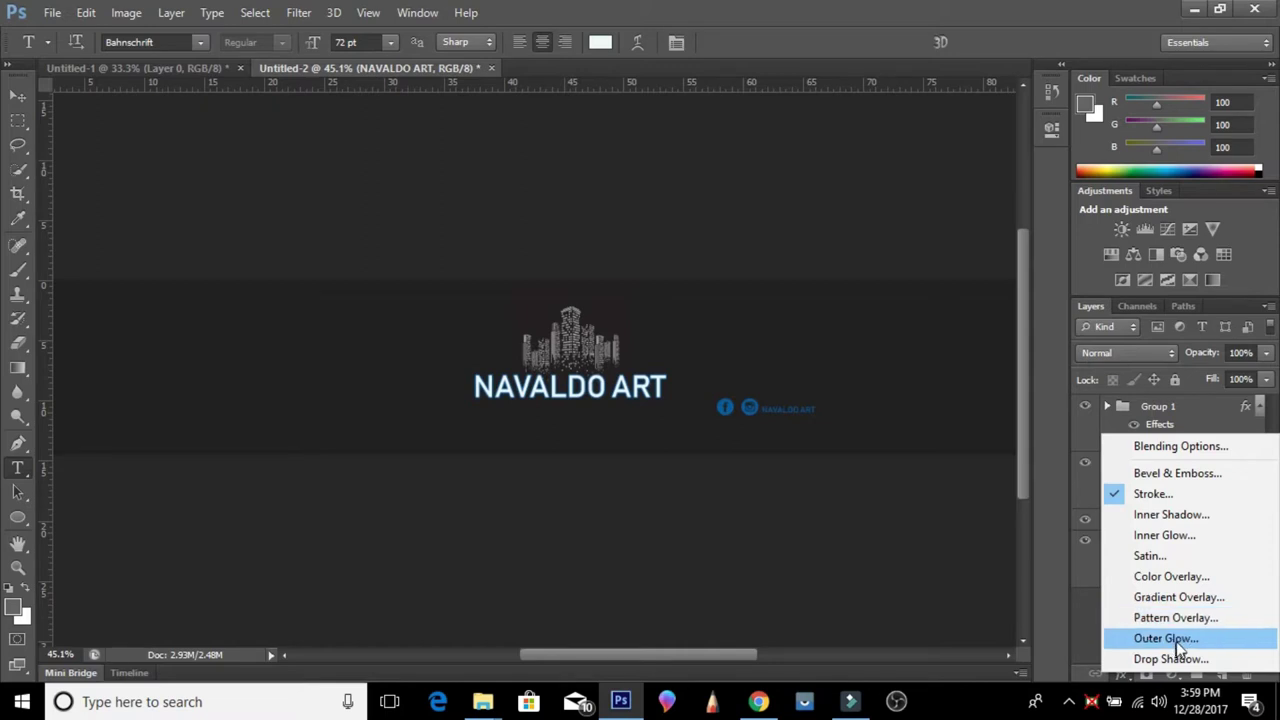
- Add an Outer Glow to the NAVALDO ART title and set its size to 21 px
click(1166, 638)
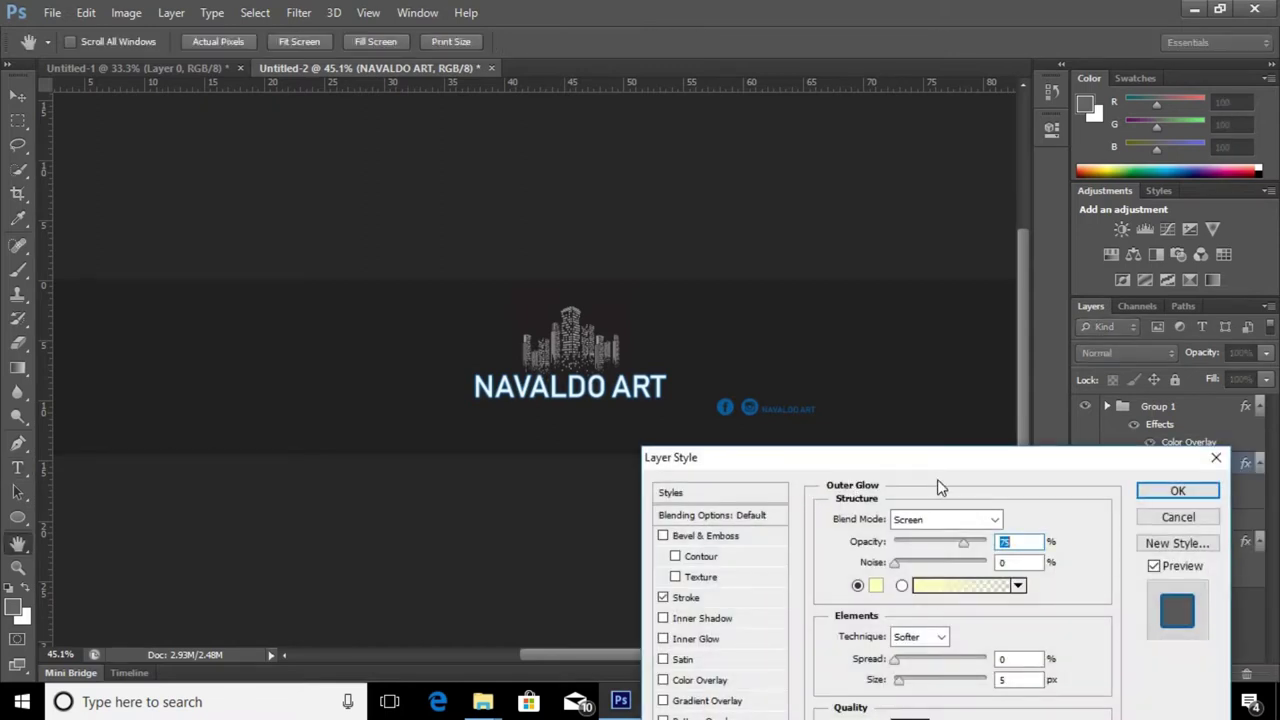
drag(947, 459, 973, 377)
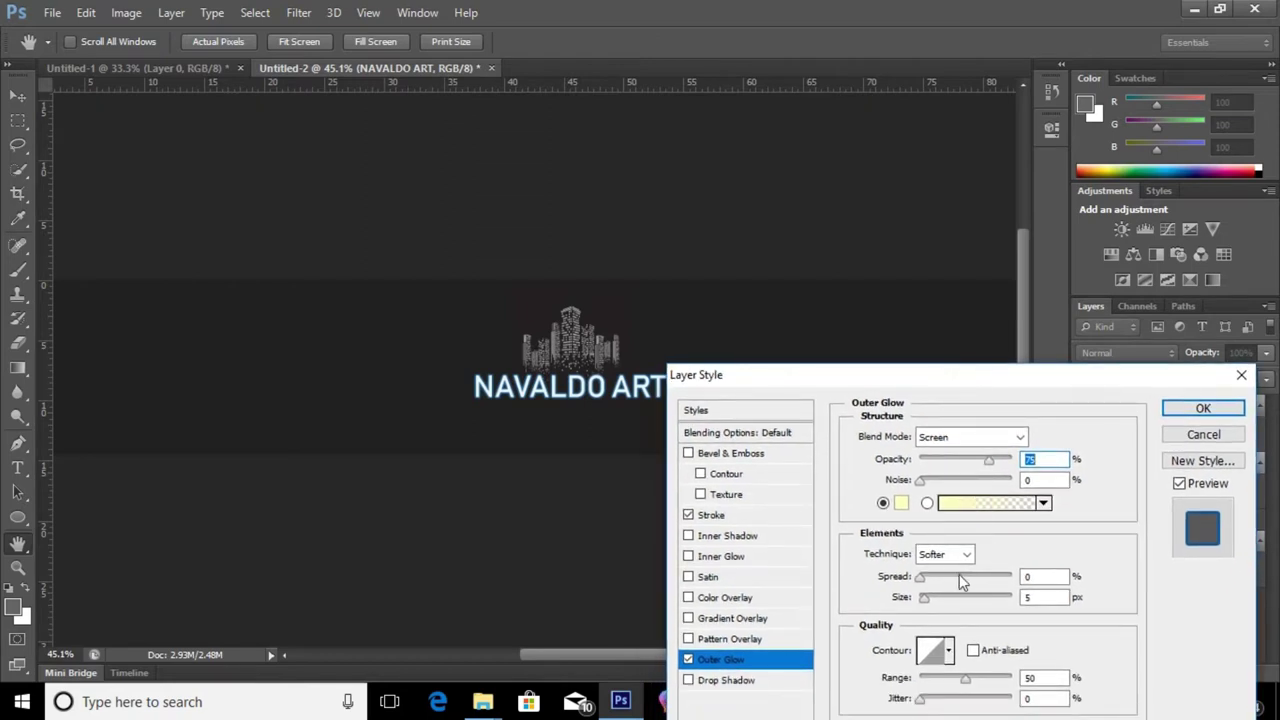
drag(933, 597, 945, 597)
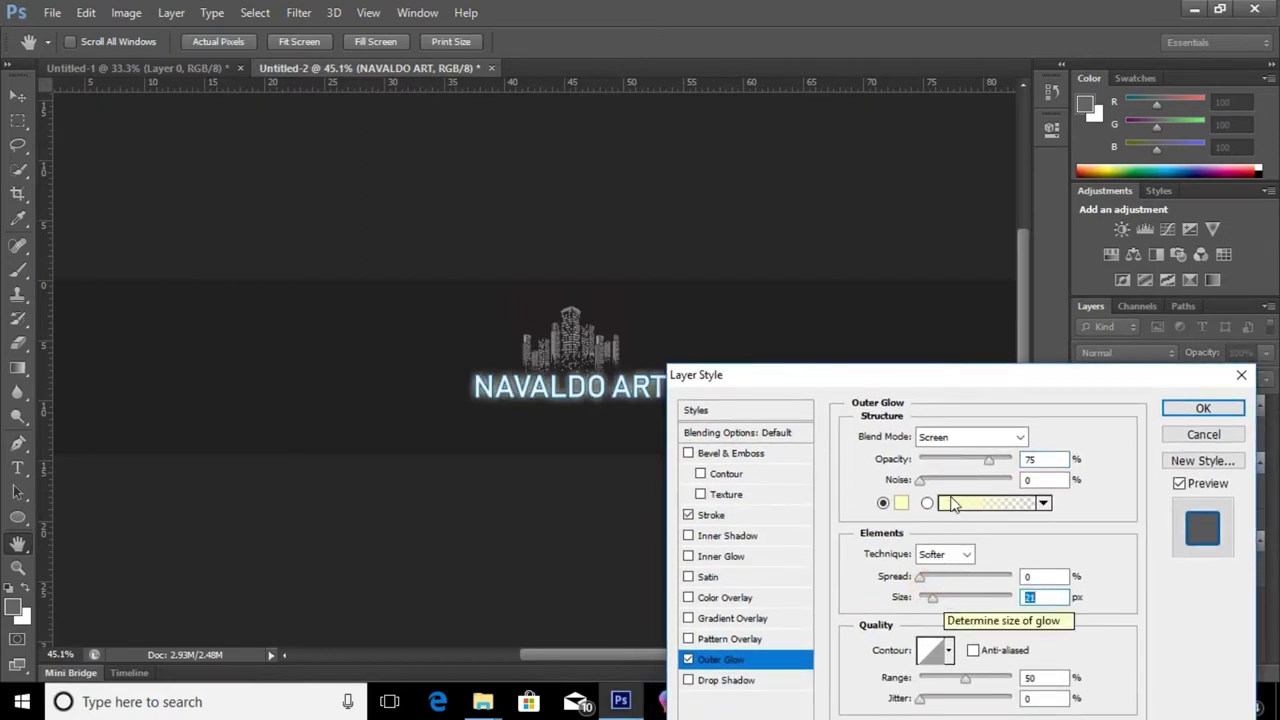
drag(944, 376, 992, 406)
- Switch the glow to Dissolve blend mode, raise its opacity, and start picking a new glow colour
click(1060, 465)
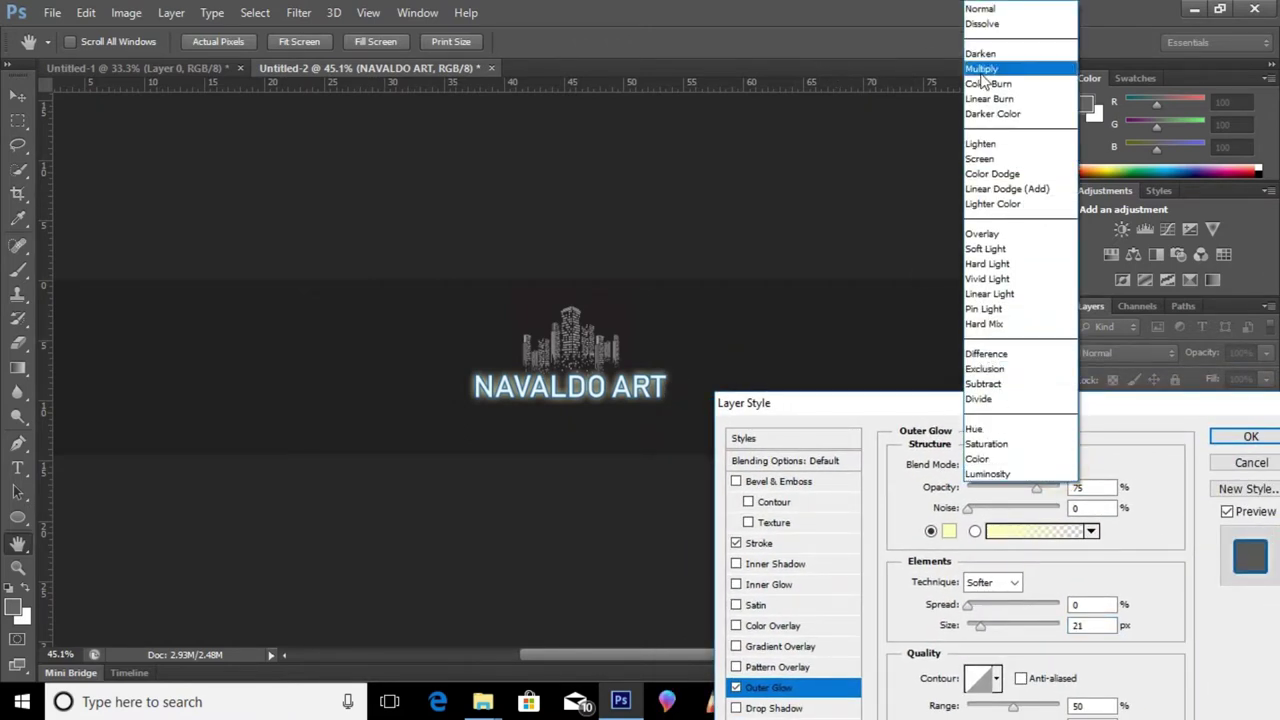
click(983, 23)
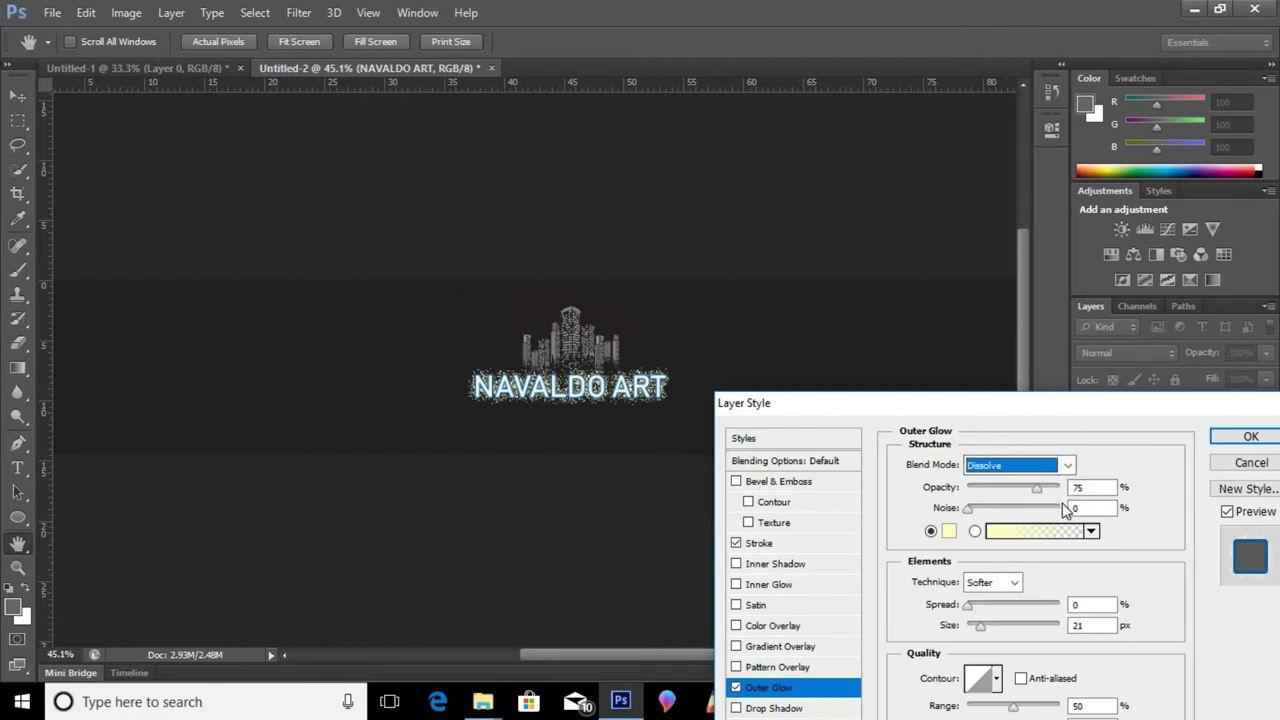
mouse_move(1038, 488)
mouse_down()
mouse_move(1065, 500)
mouse_move(1035, 500)
mouse_up()
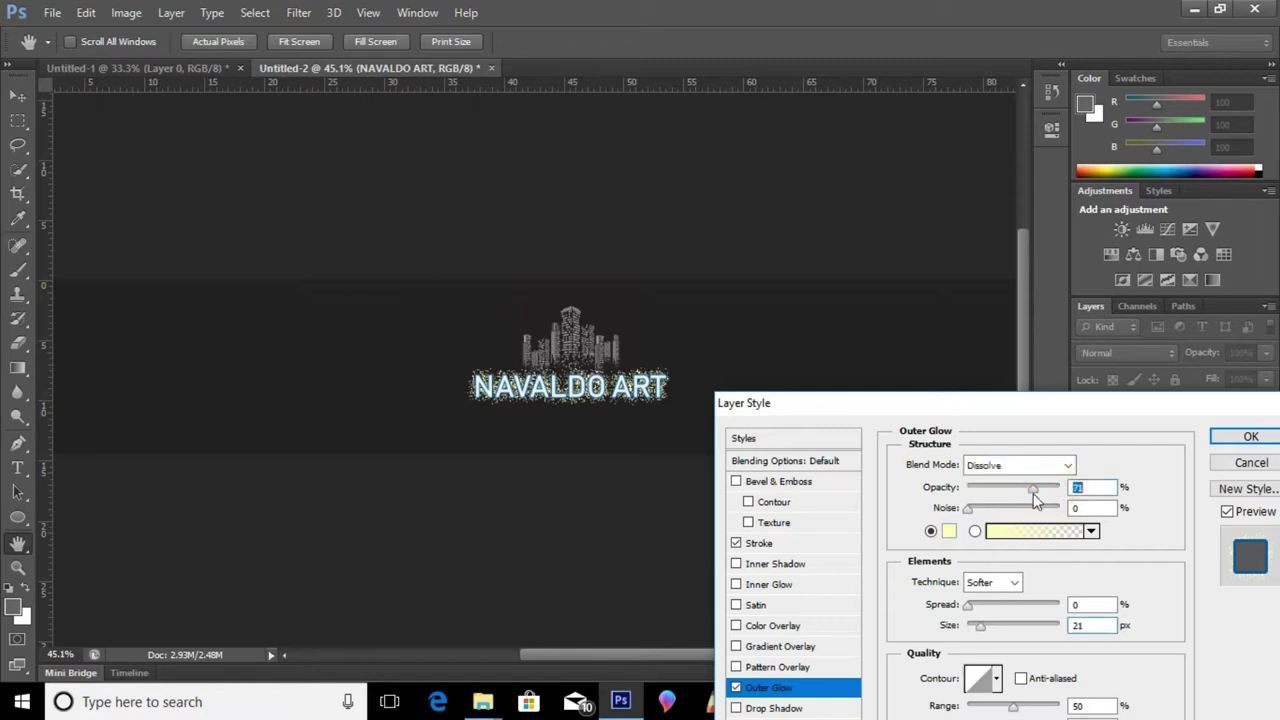
click(949, 531)
click(911, 280)
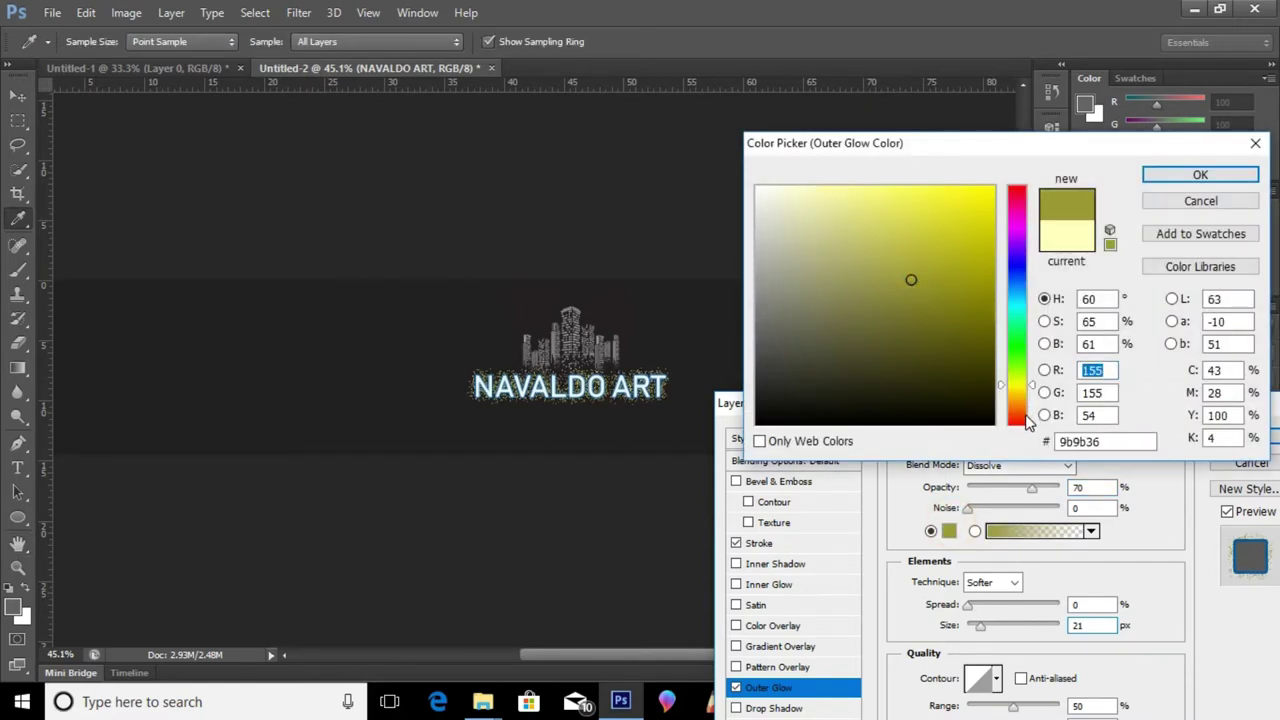
- Eyedrop dark blue 173c5a from the banner as the outer glow colour
click(1026, 416)
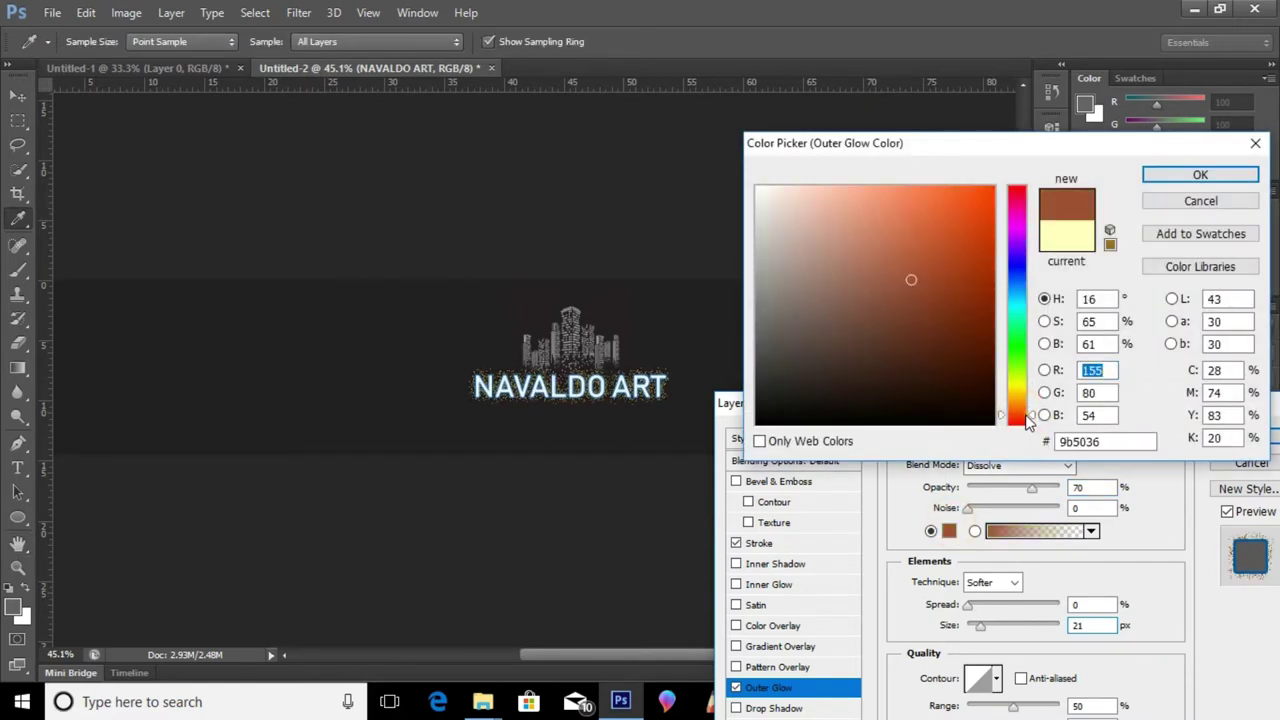
click(650, 385)
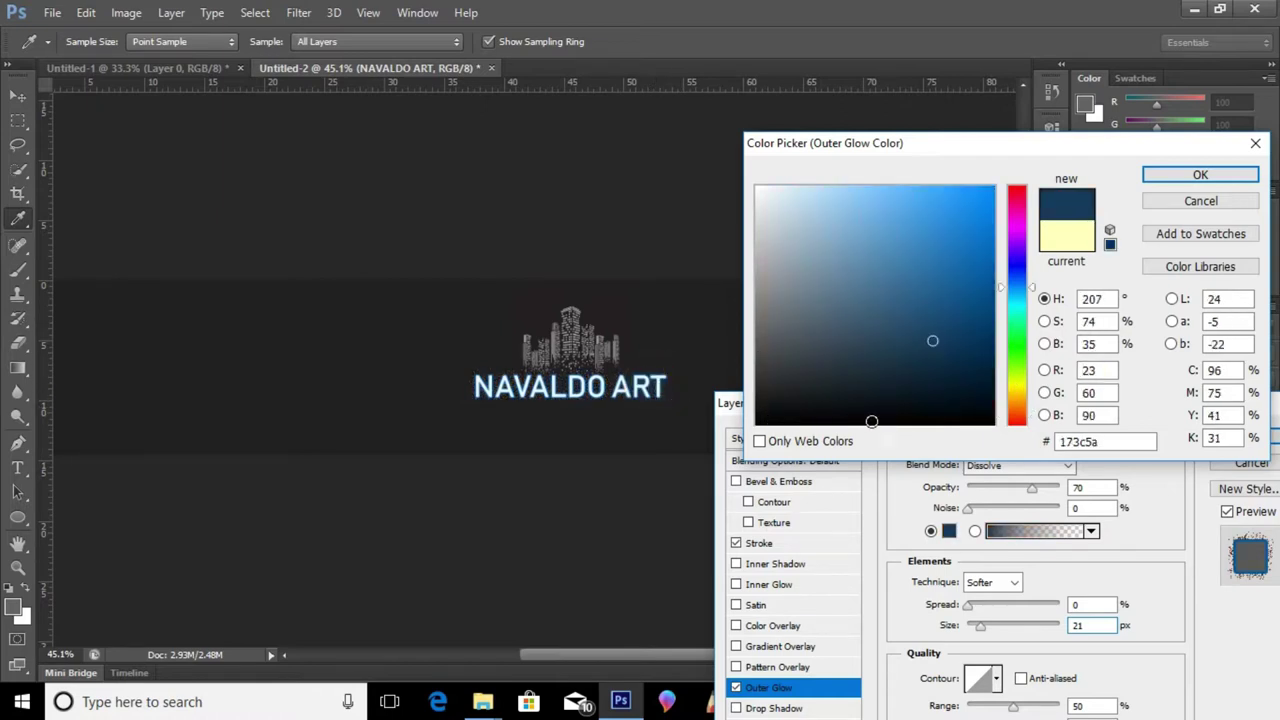
click(1200, 174)
- Set the outer glow to 40% opacity and 85% noise
click(1051, 488)
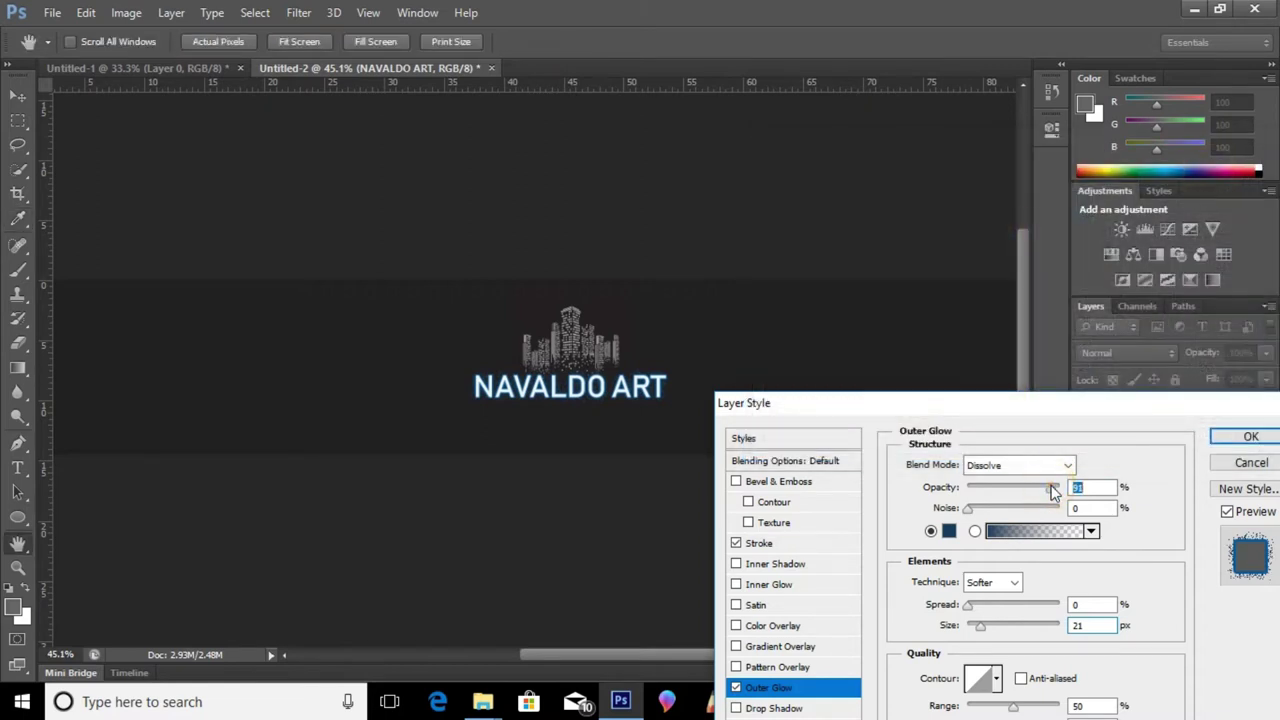
click(1060, 490)
click(1020, 509)
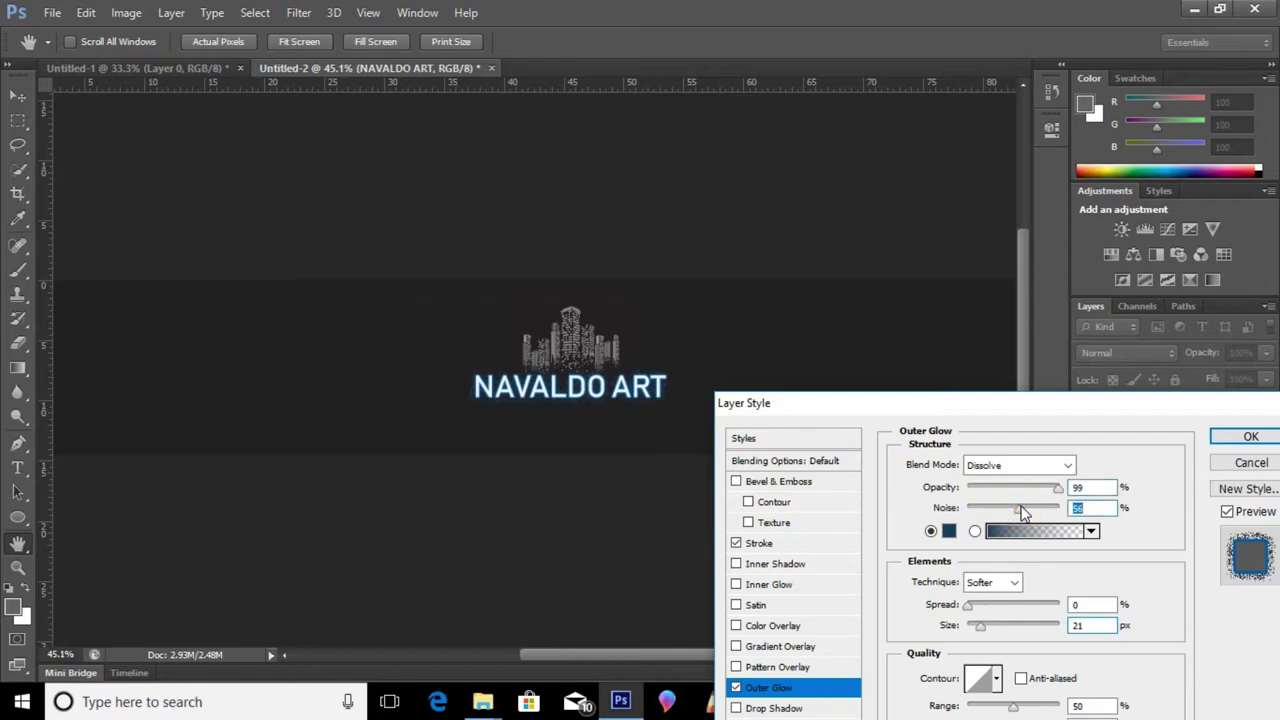
click(1044, 510)
click(1005, 487)
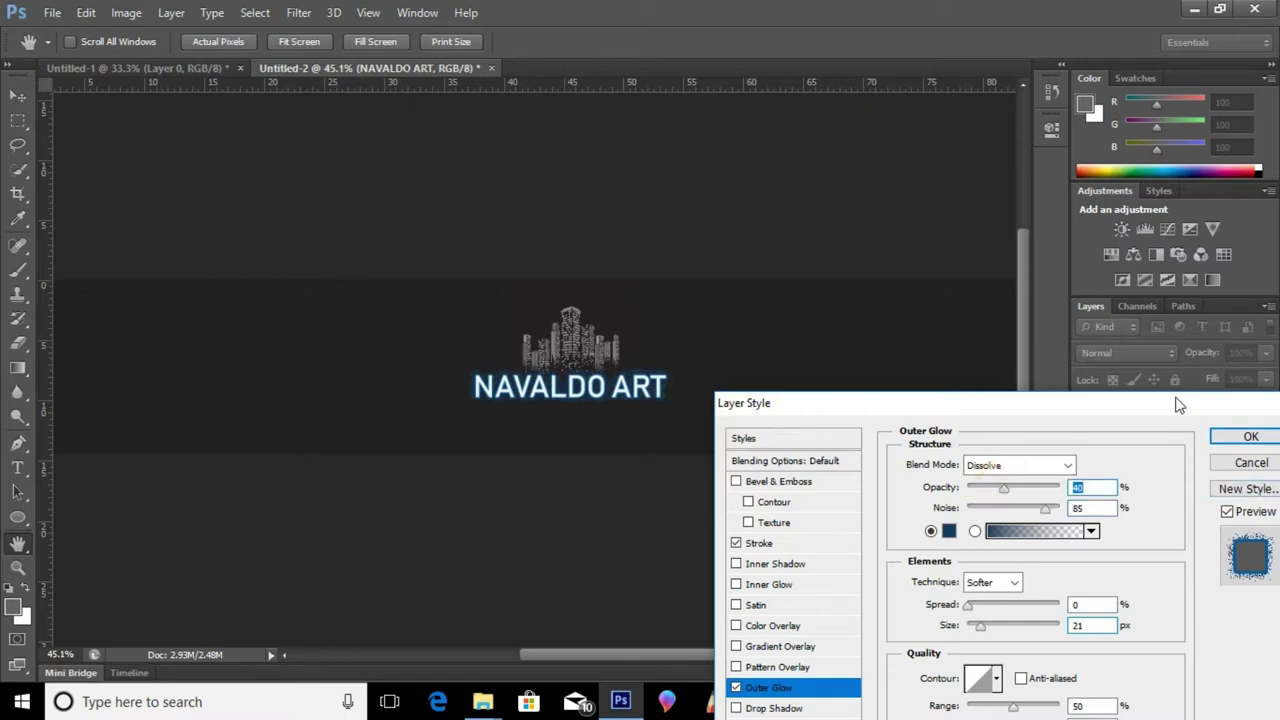
mouse_move(1133, 405)
mouse_down()
mouse_move(1040, 351)
mouse_move(1183, 280)
mouse_up()
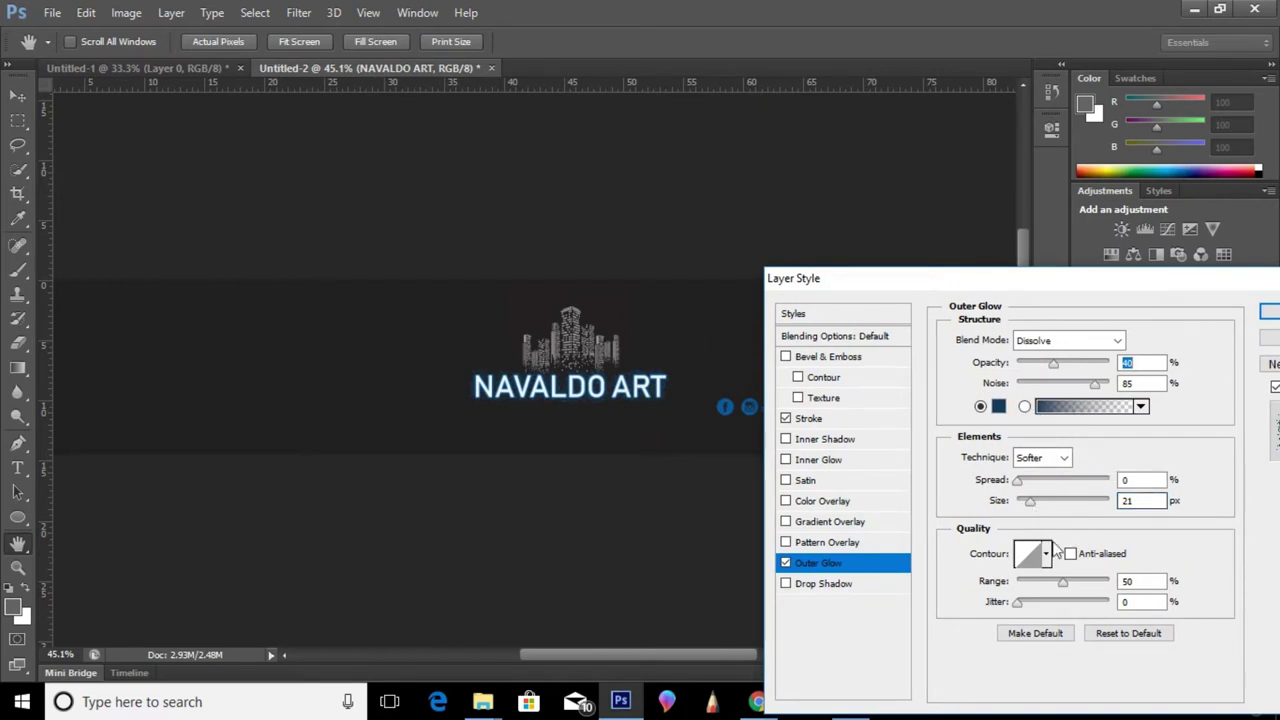
- Set the outer glow spread to 2%
drag(1129, 284, 1089, 213)
click(993, 413)
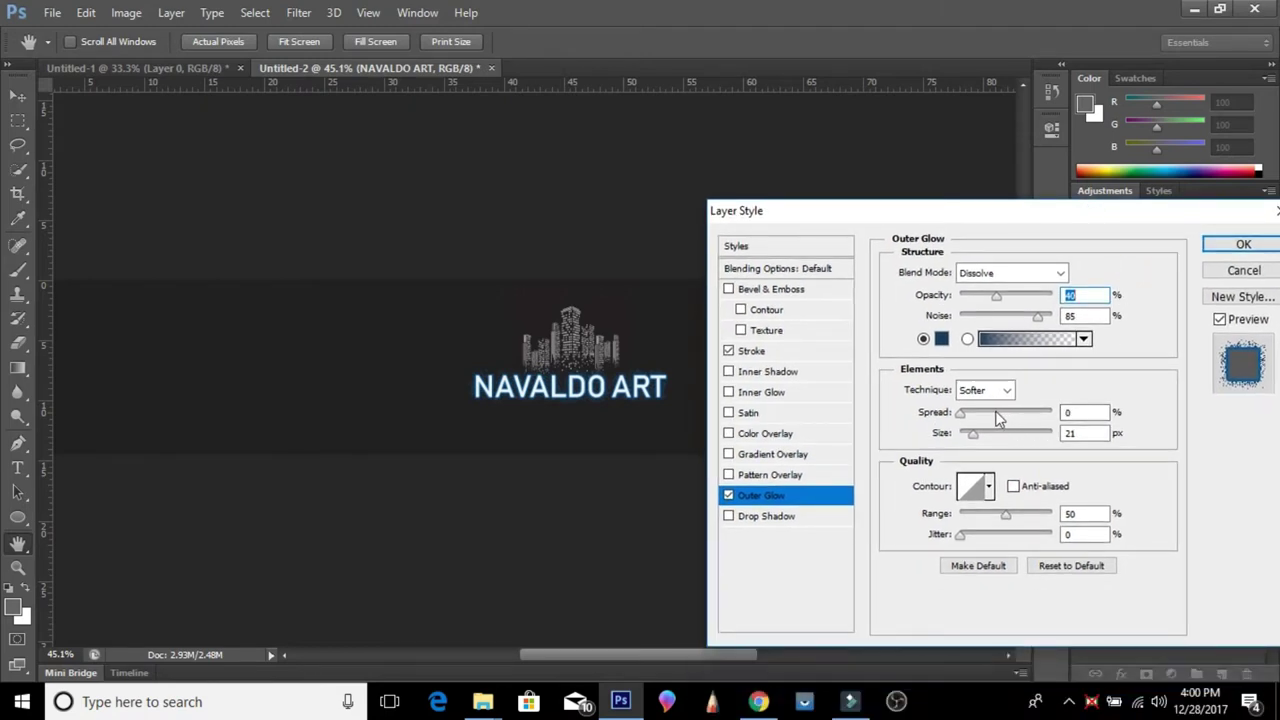
drag(980, 410, 967, 412)
drag(969, 414, 962, 412)
- Bring the glow size to about 20 px and apply the Layer Style
click(1001, 431)
click(987, 433)
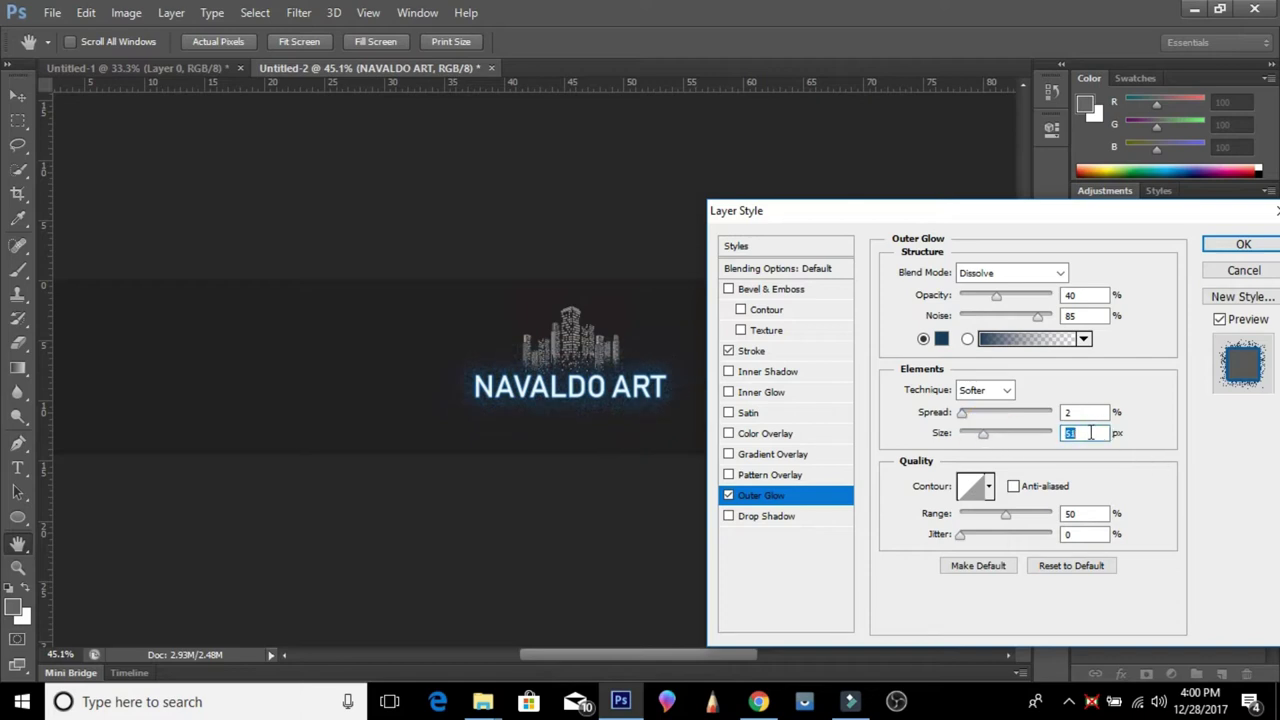
scroll(1091, 433, down, 4)
scroll(1091, 433, down, 4)
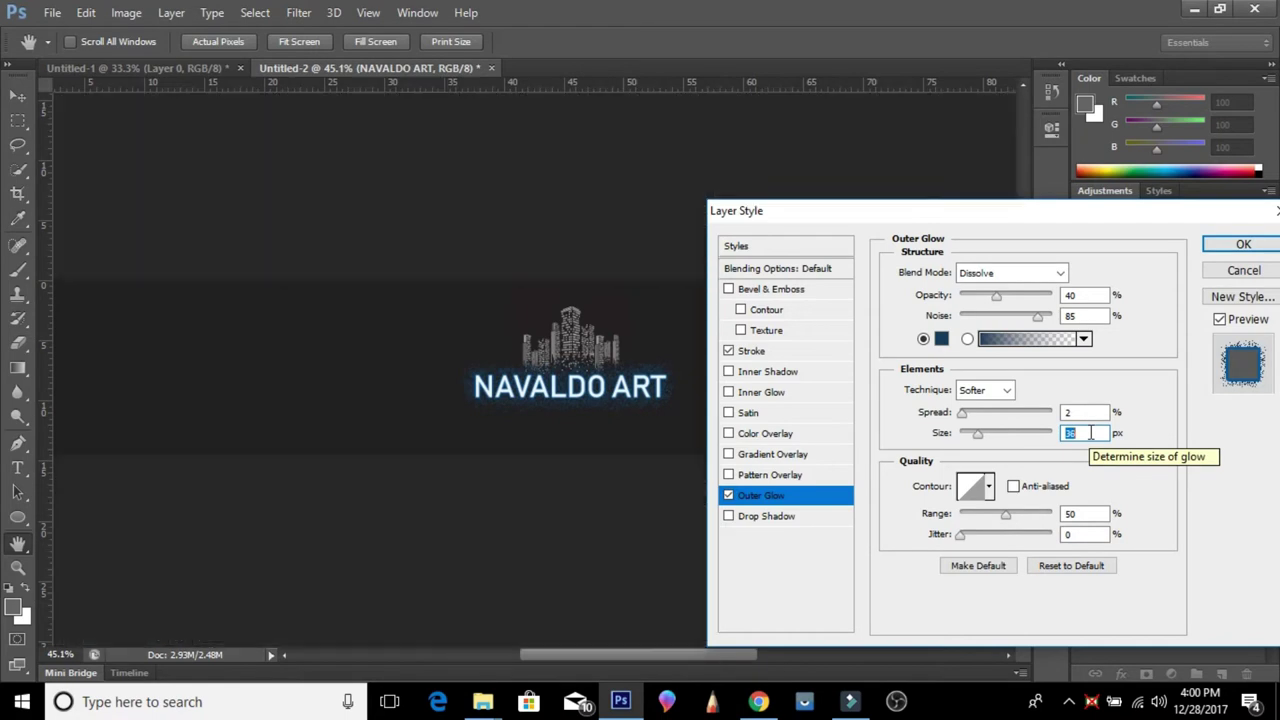
scroll(1089, 420, down, 1)
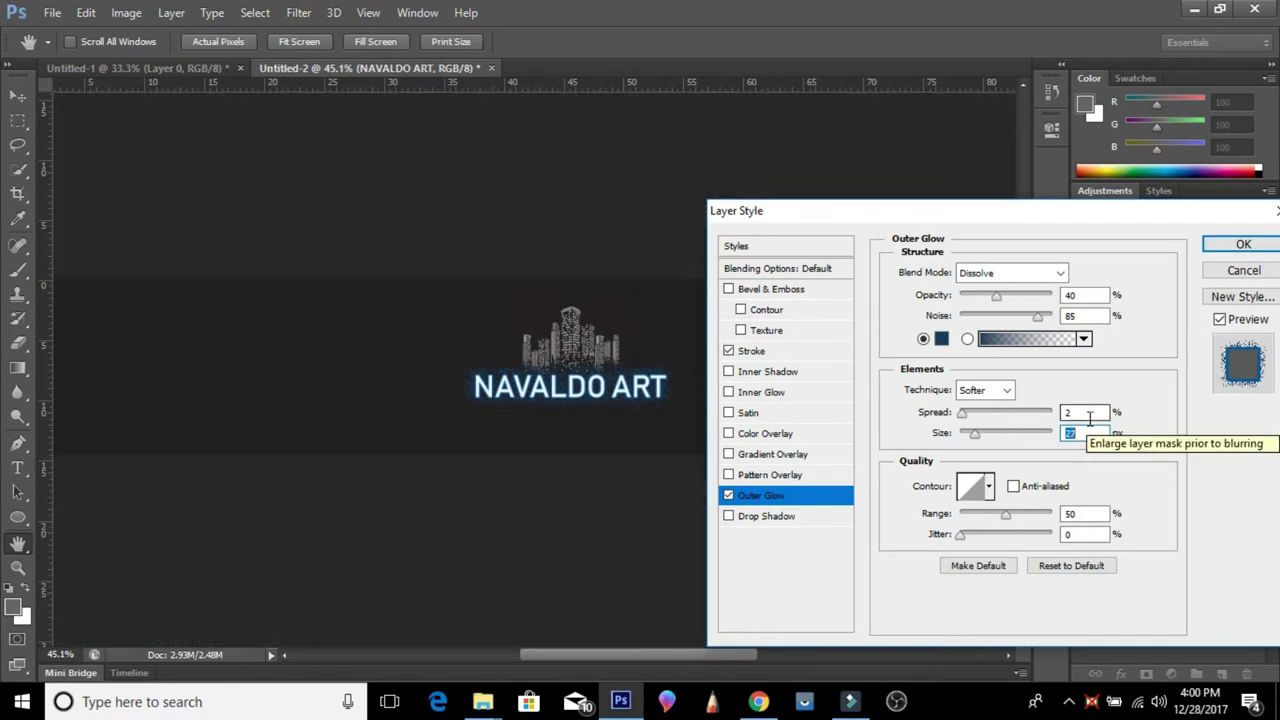
scroll(1089, 432, down, 1)
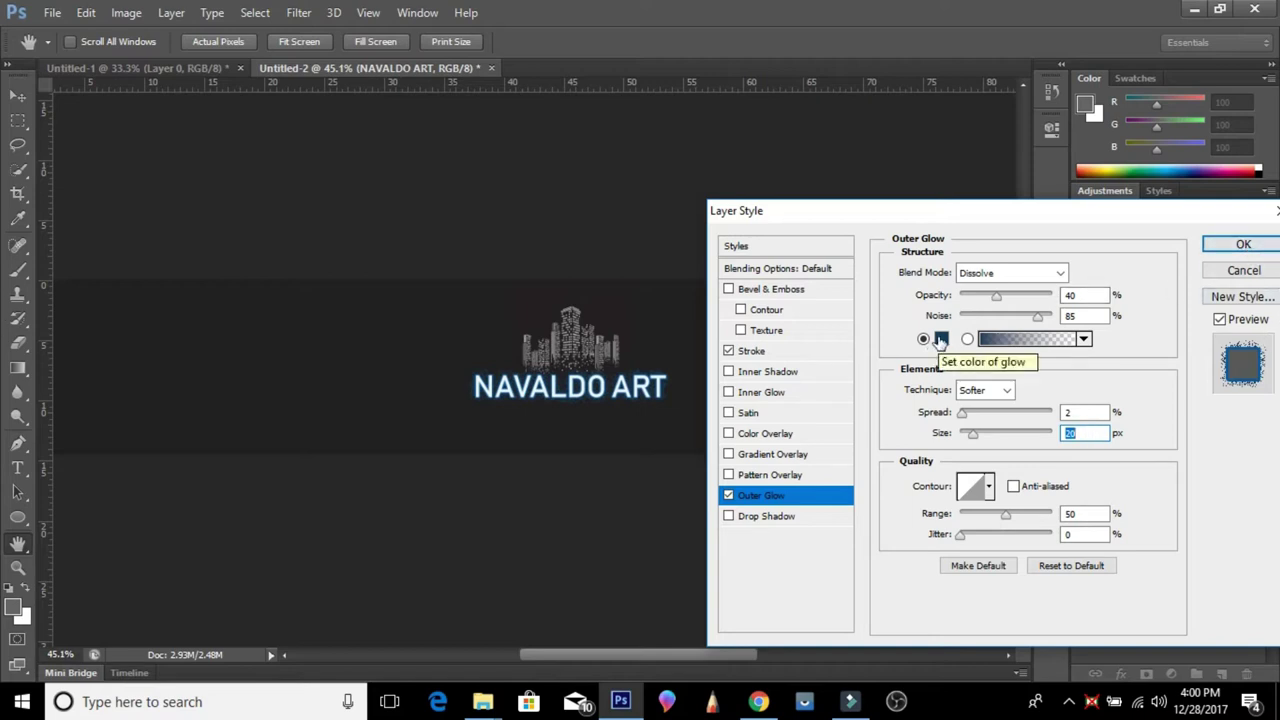
click(1243, 244)
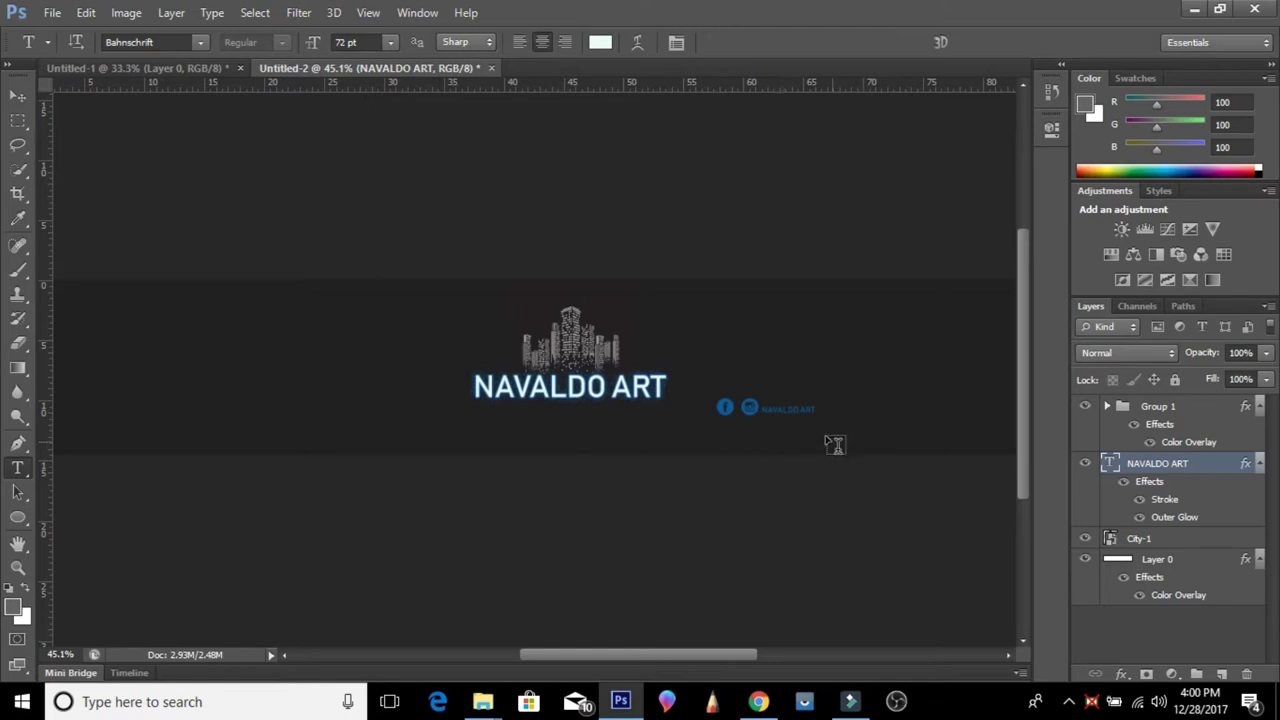
- Save the banner as Untitled-2.jpg at JPEG quality 12, then switch to the black Untitled-1 canvas
alt+scroll(623, 306, down, 3)
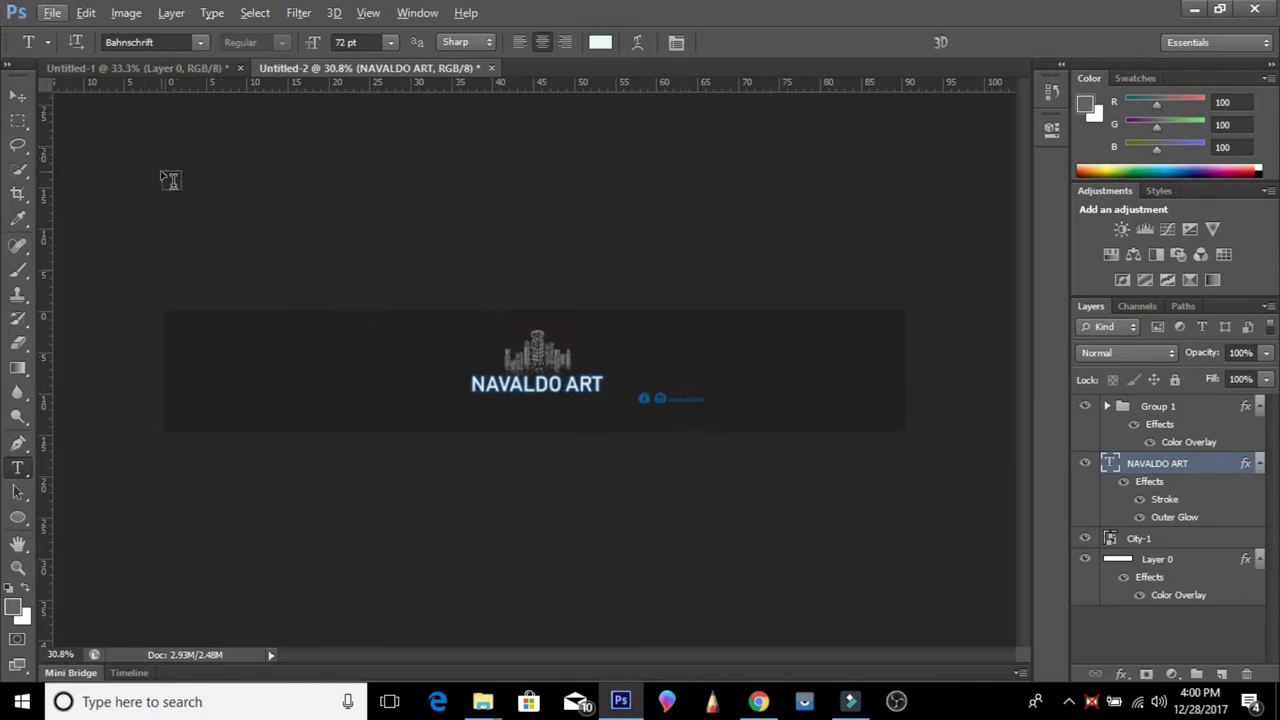
alt+scroll(466, 422, up, 2)
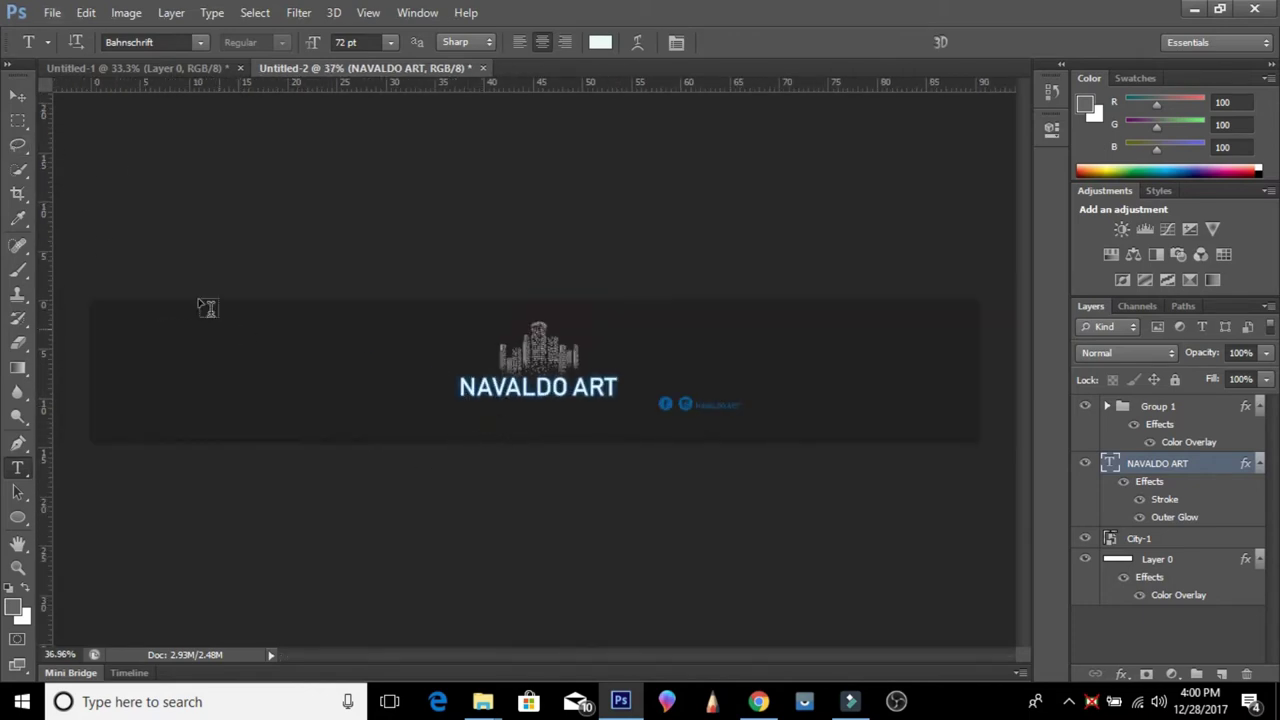
click(50, 13)
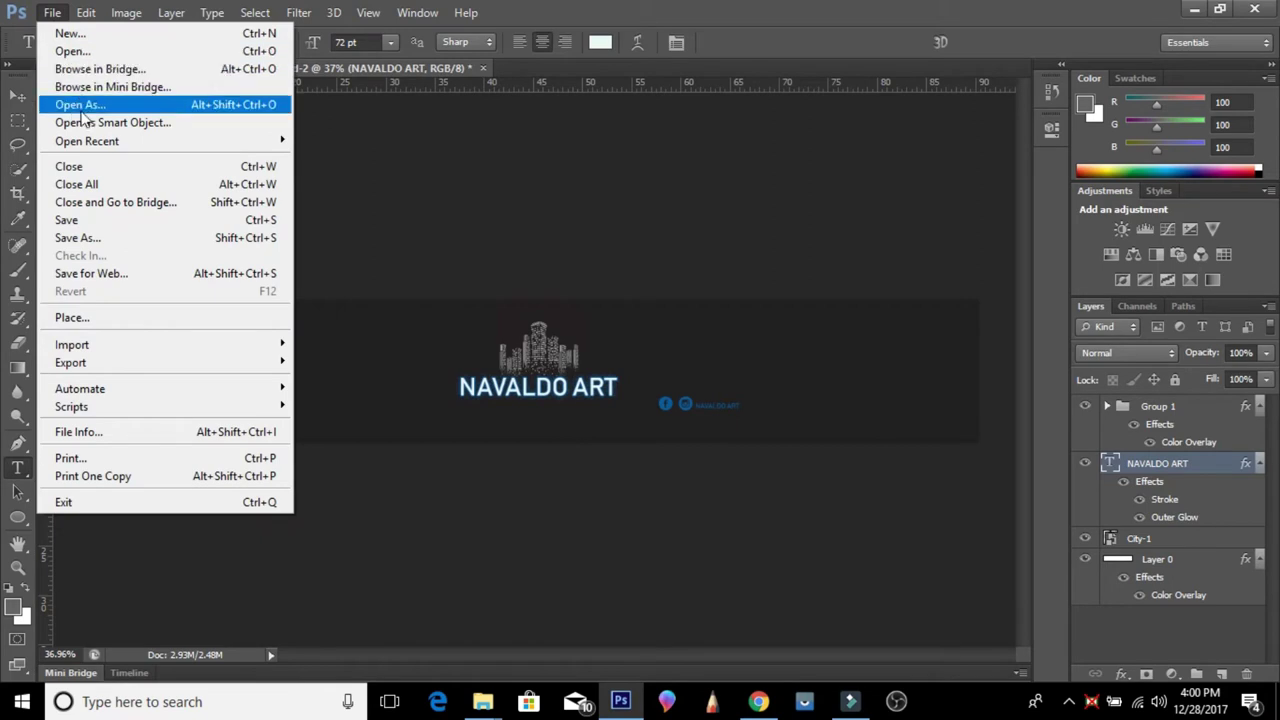
click(108, 237)
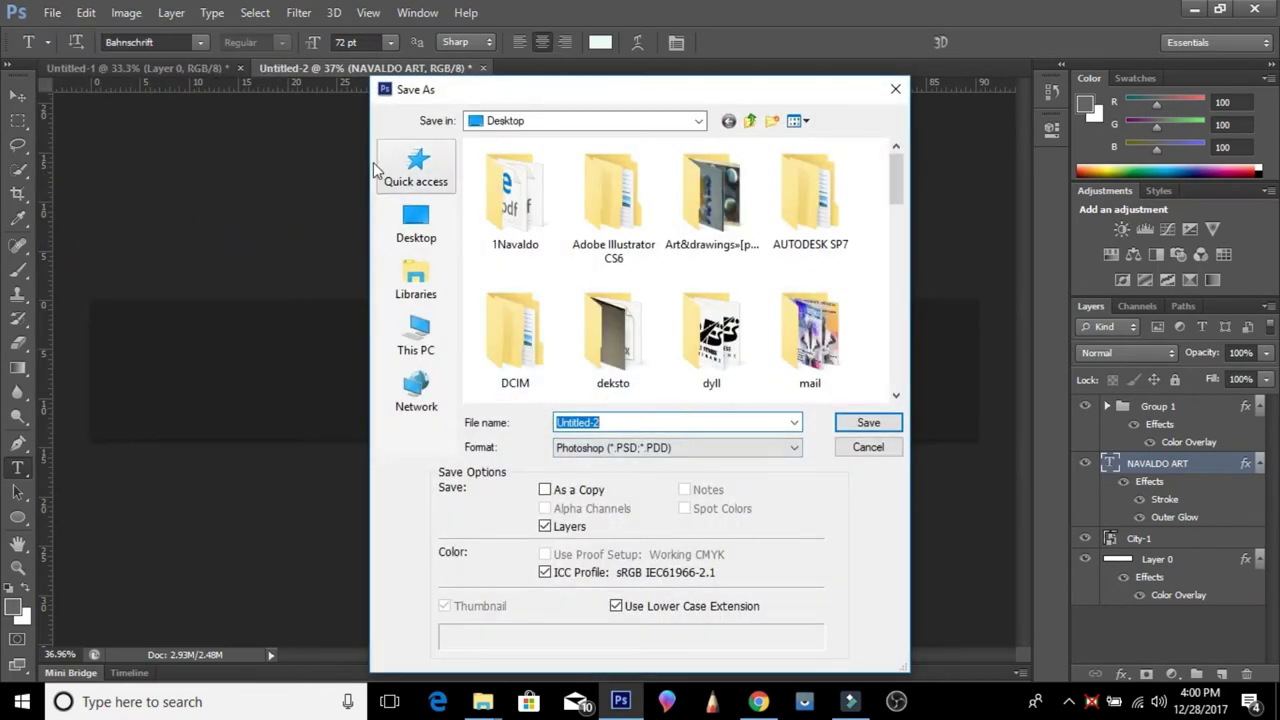
click(790, 447)
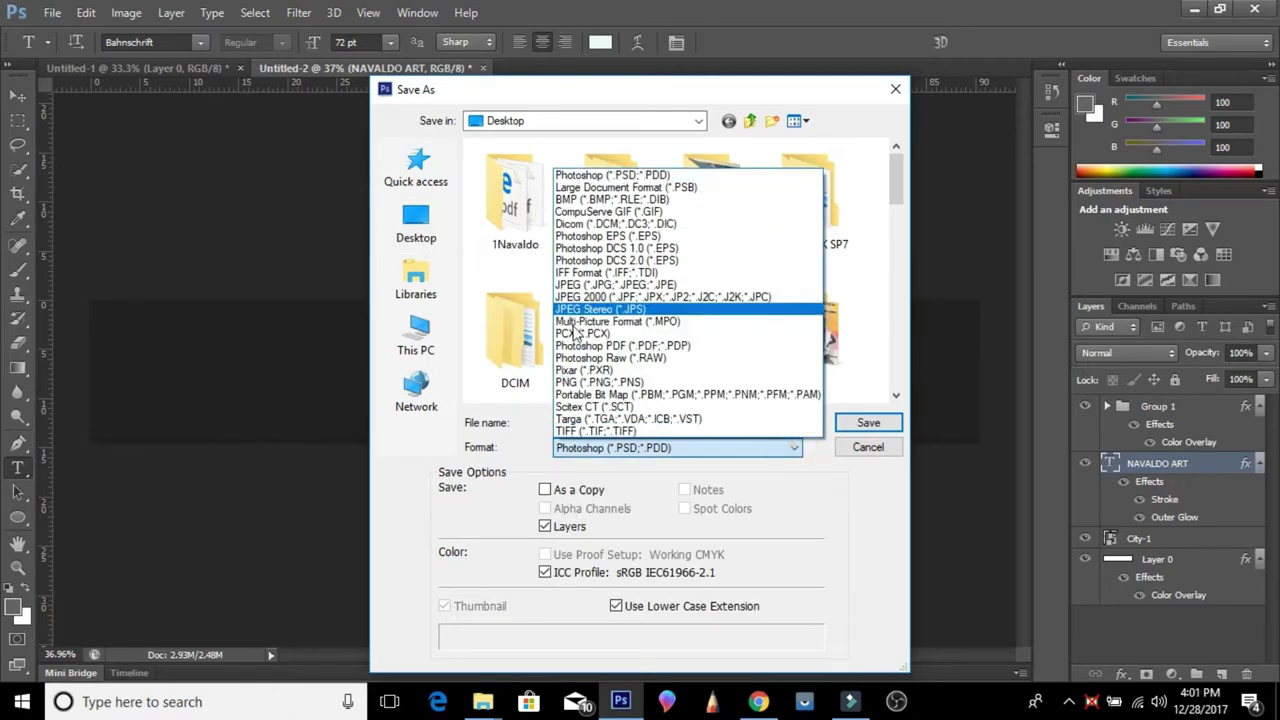
click(581, 285)
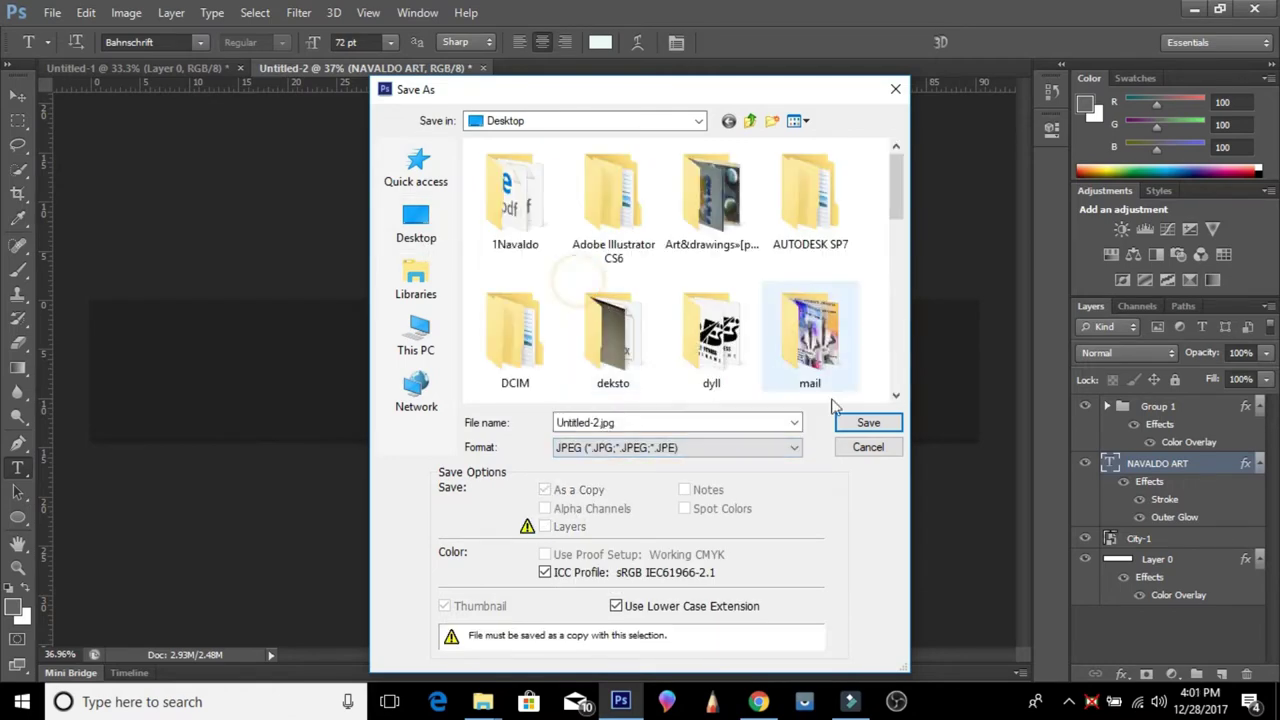
click(865, 423)
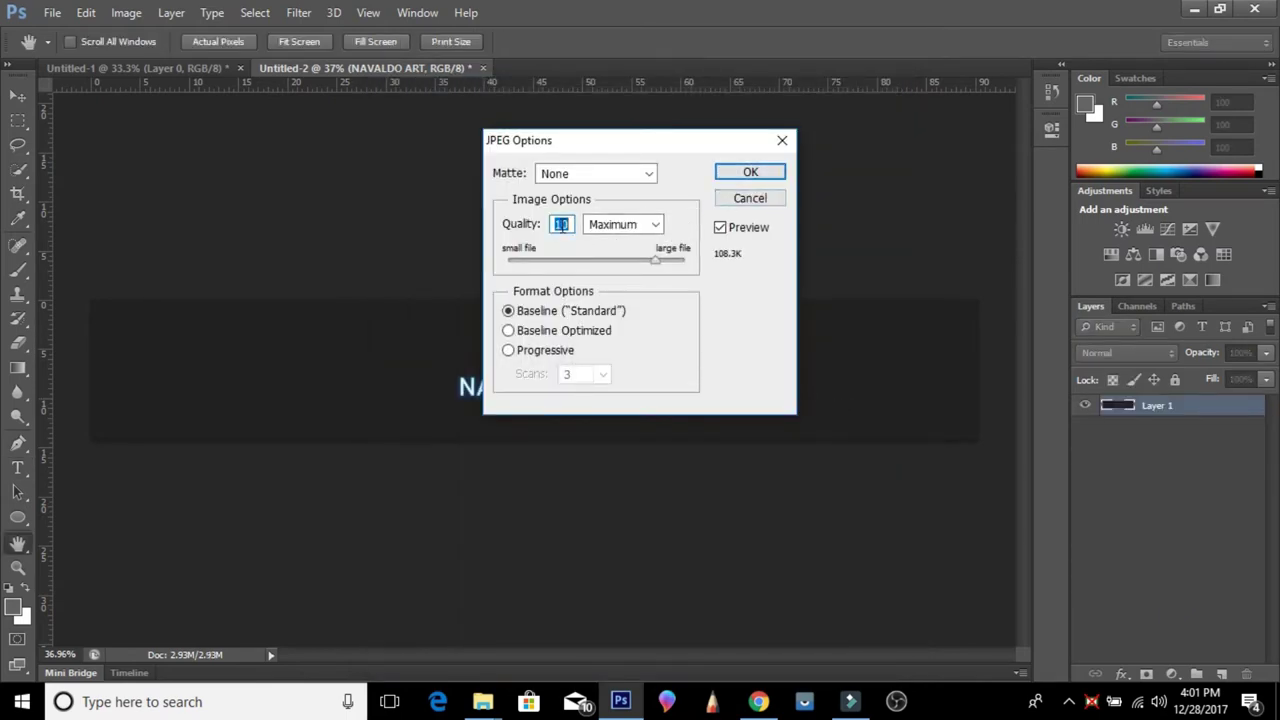
text(12)
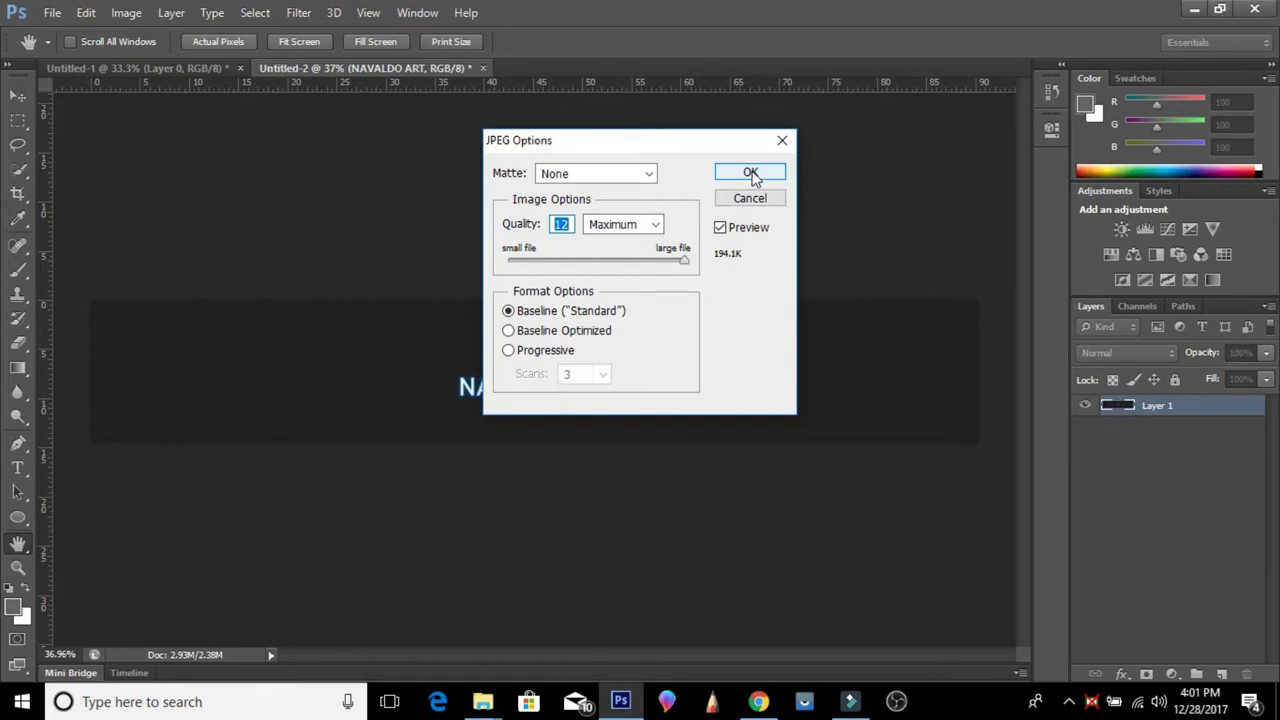
click(751, 174)
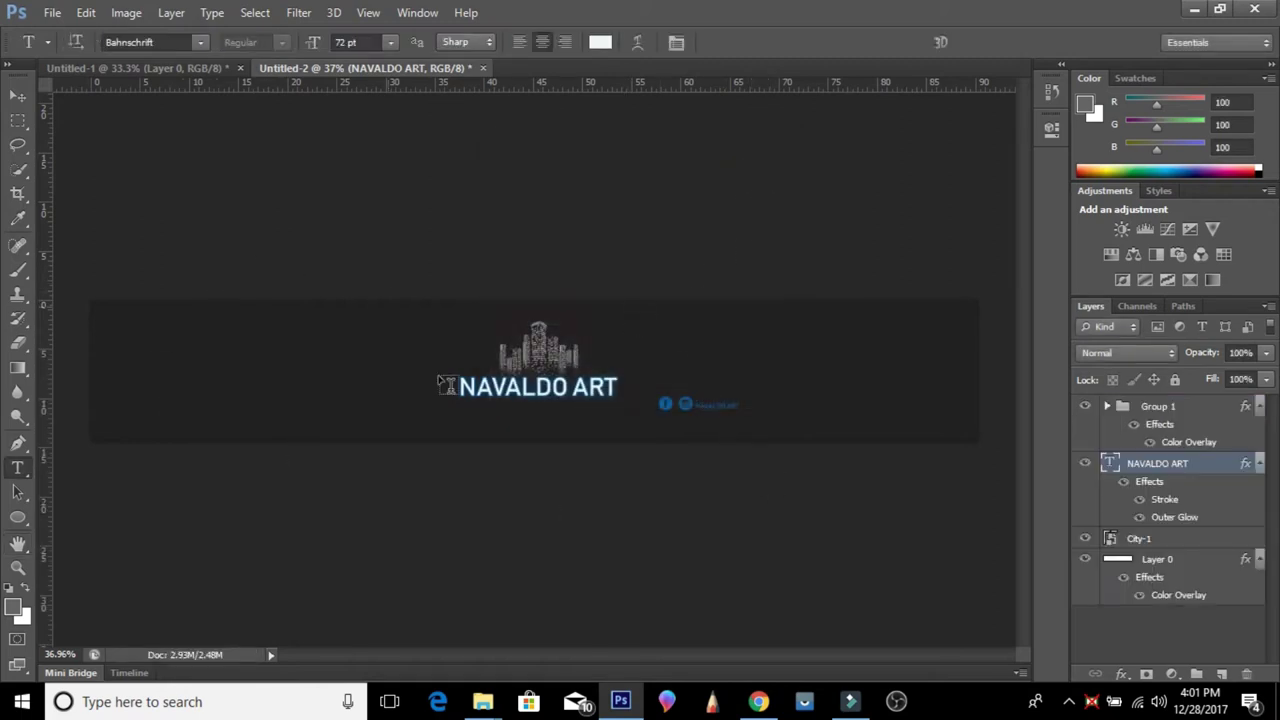
click(149, 66)
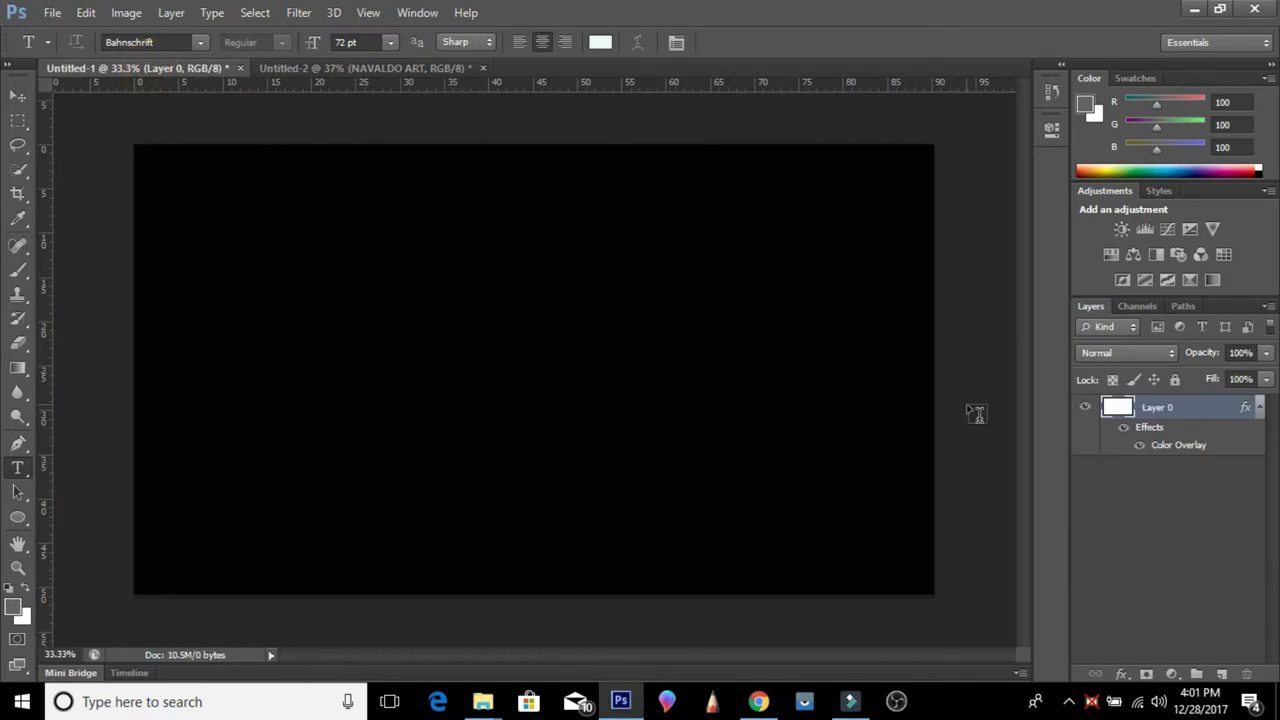
- Cancel the Save As and open the Desktop folder in File Explorer
click(52, 12)
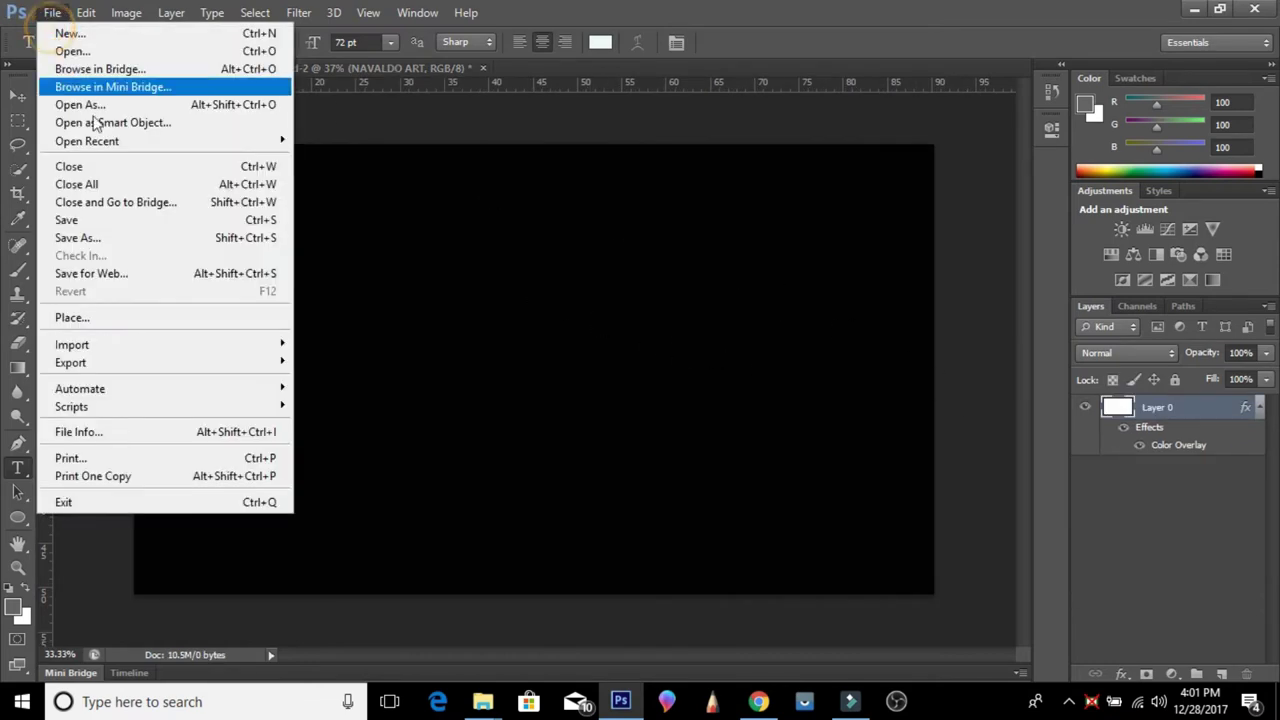
click(80, 240)
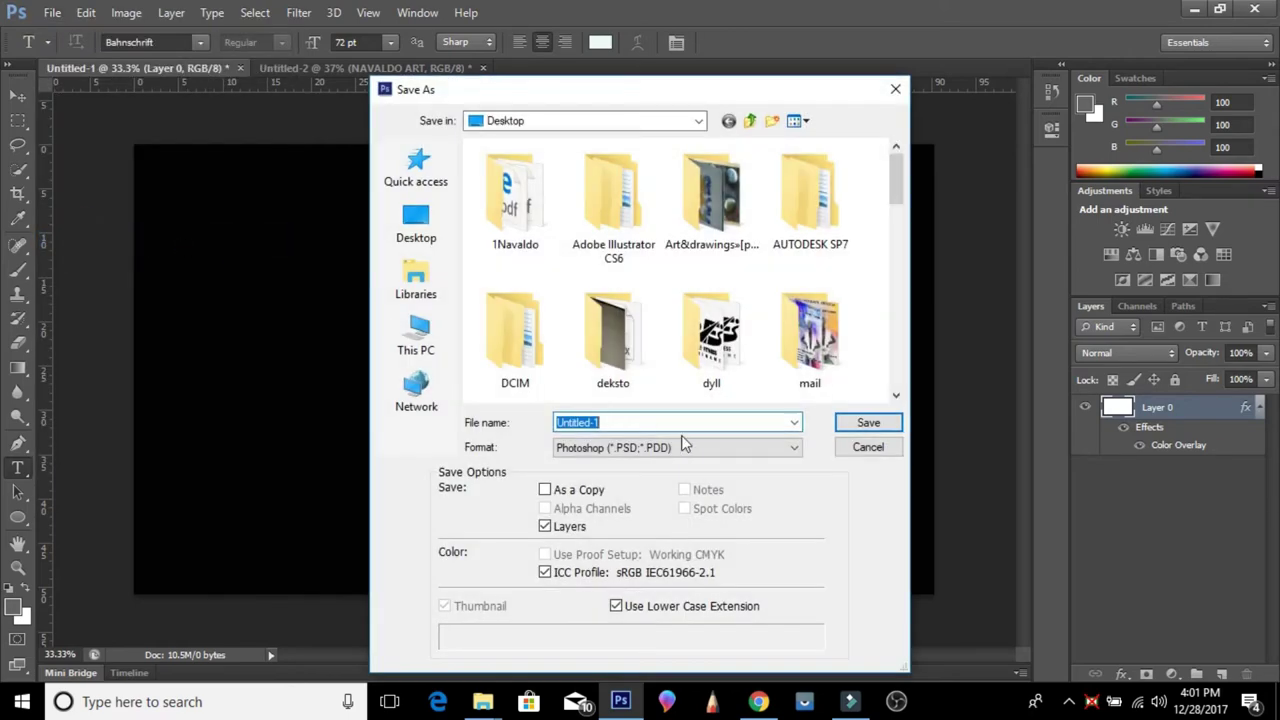
click(860, 448)
click(480, 700)
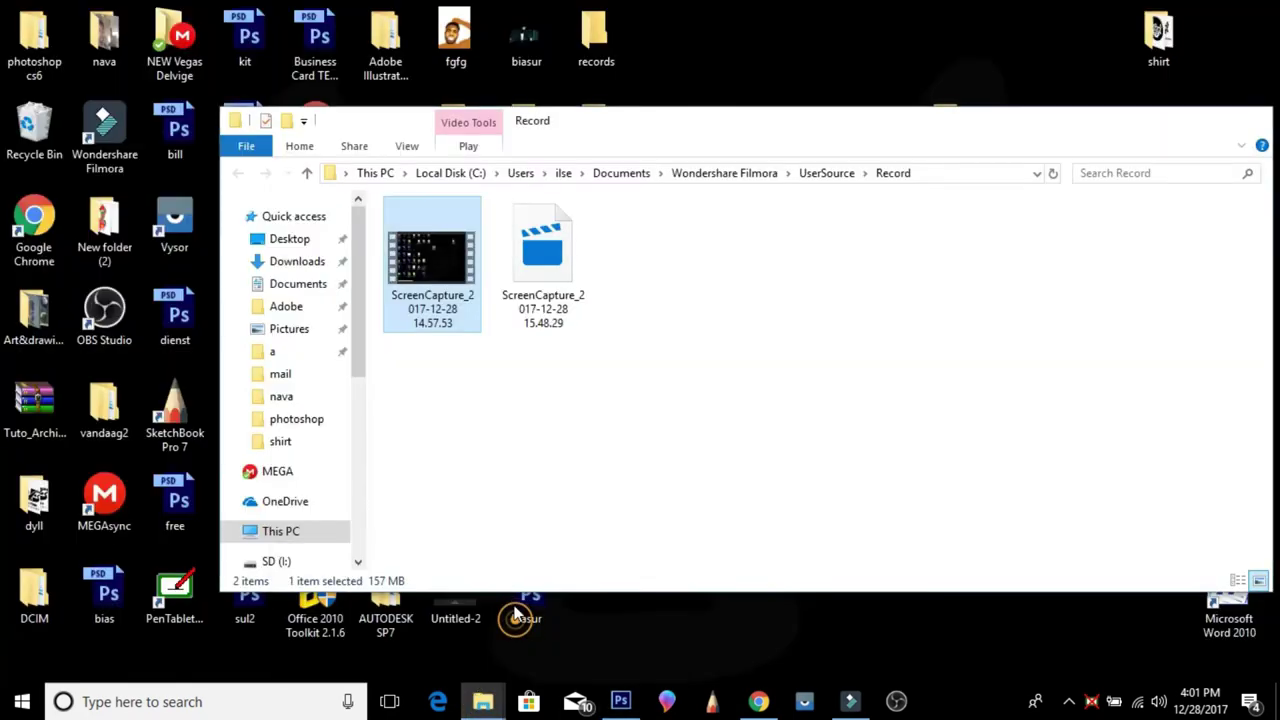
click(519, 628)
click(292, 246)
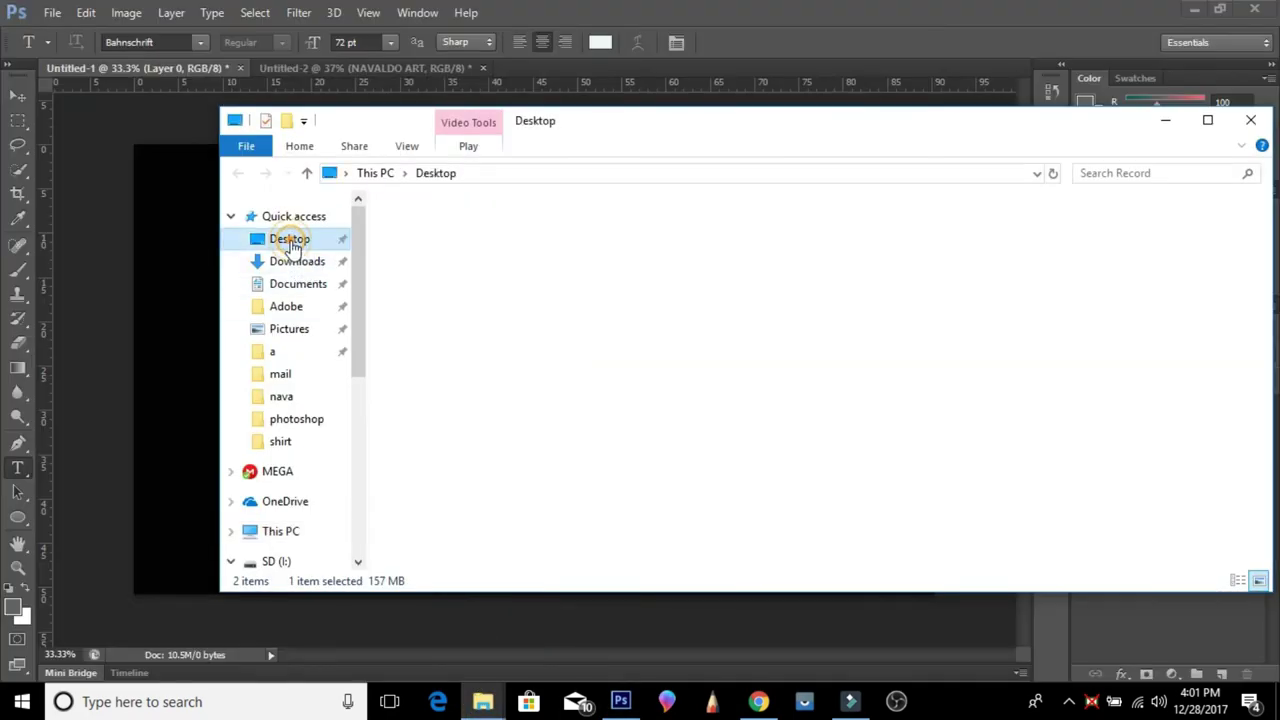
- Drag Untitled-2 onto the middle of the black canvas and commit the placement
scroll(882, 514, down, 5)
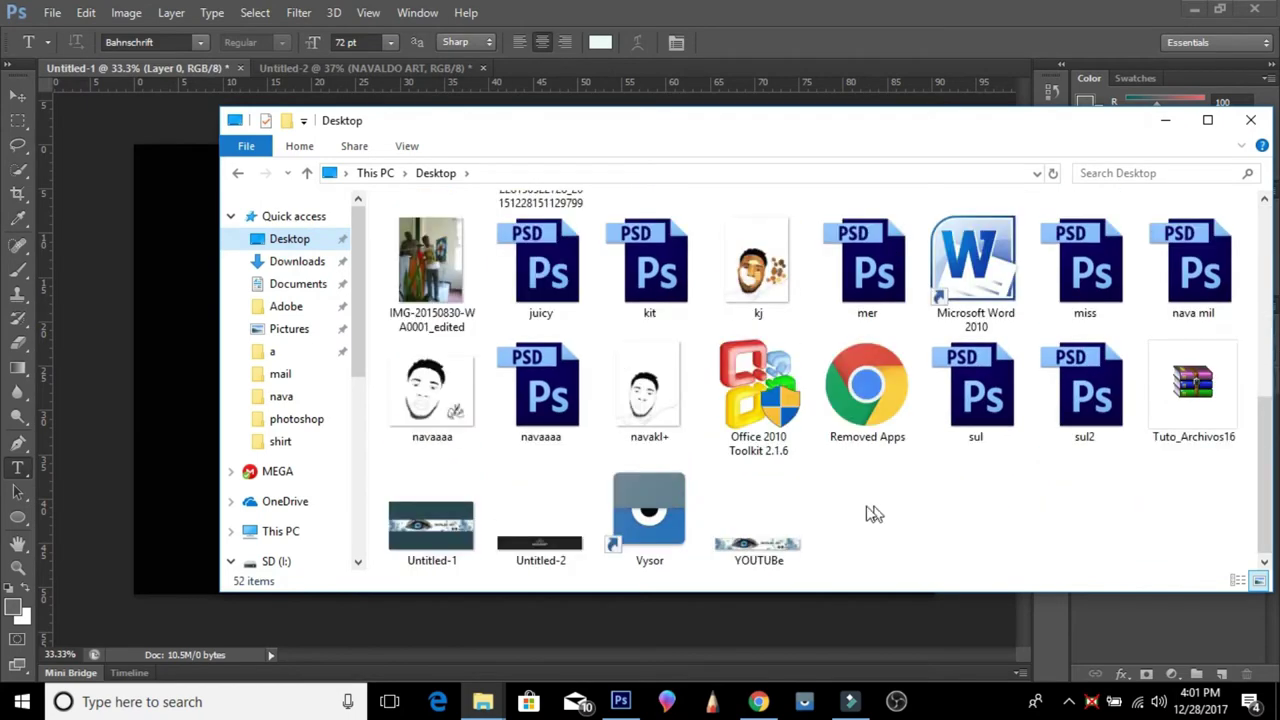
drag(549, 548, 188, 398)
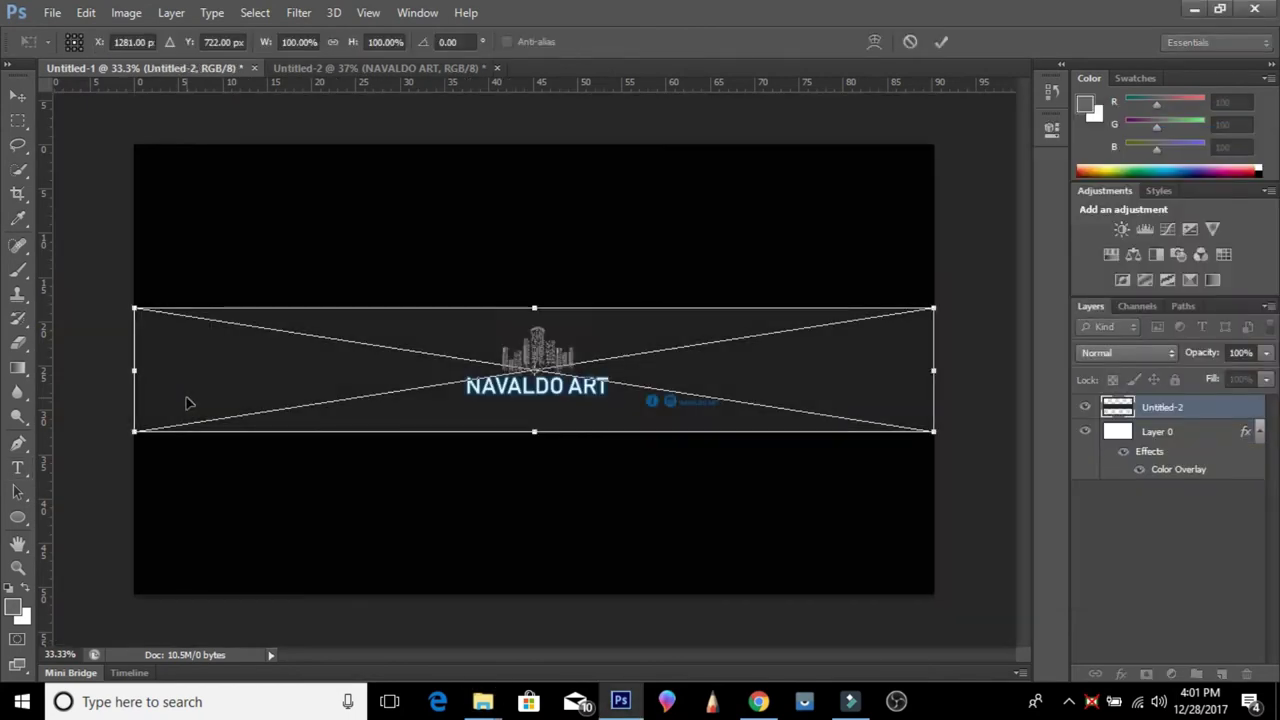
click(940, 43)
key(t)
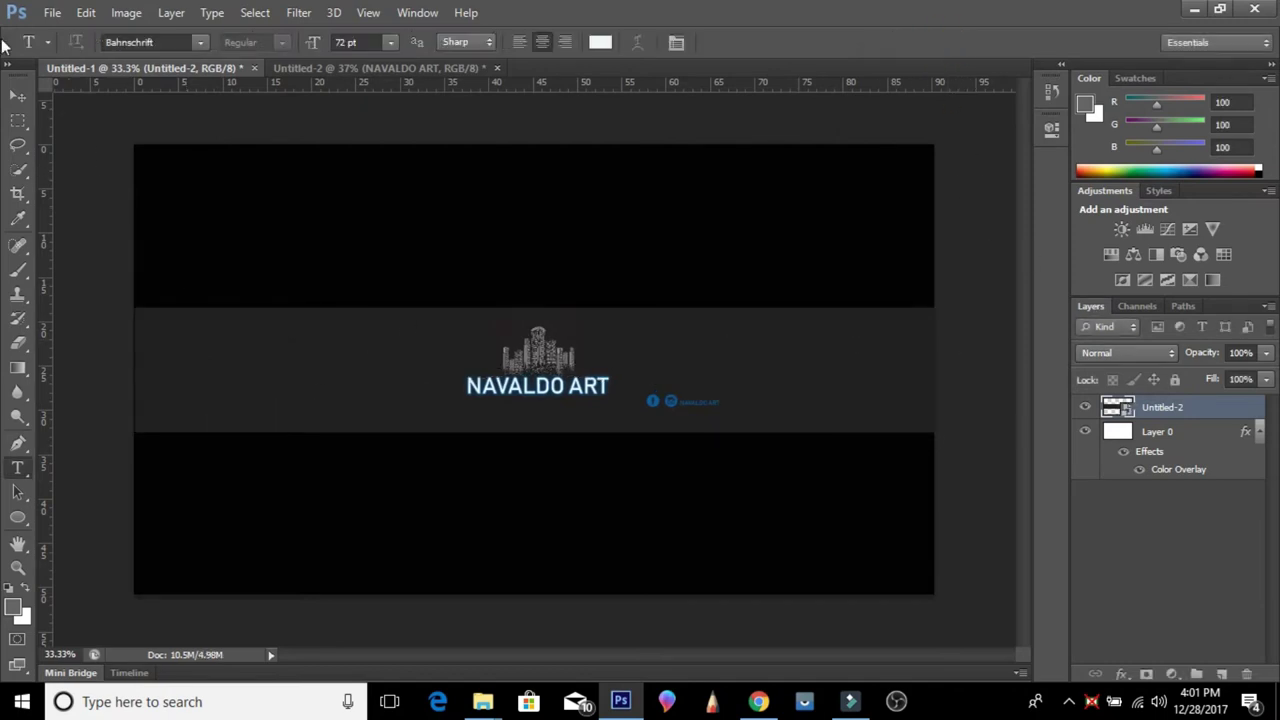
- Save the combined canvas as Untitled-1.jpg at JPEG quality 12, replacing the existing file
click(48, 13)
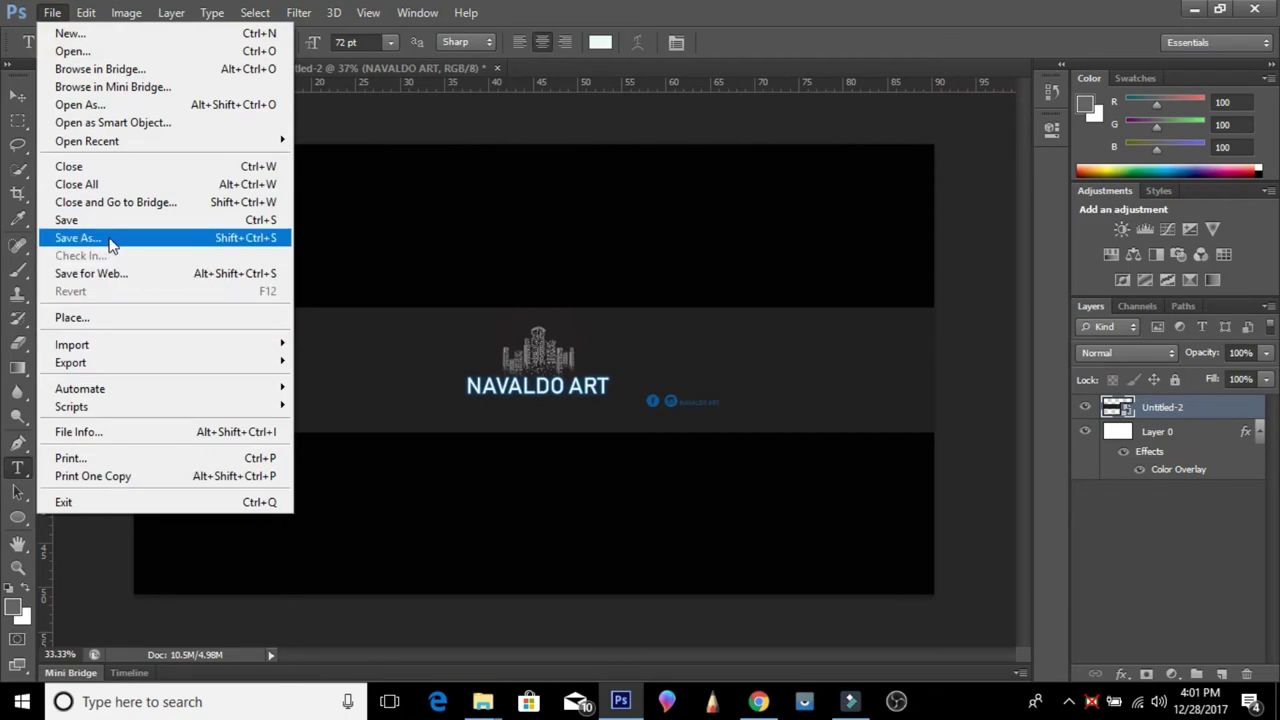
click(112, 243)
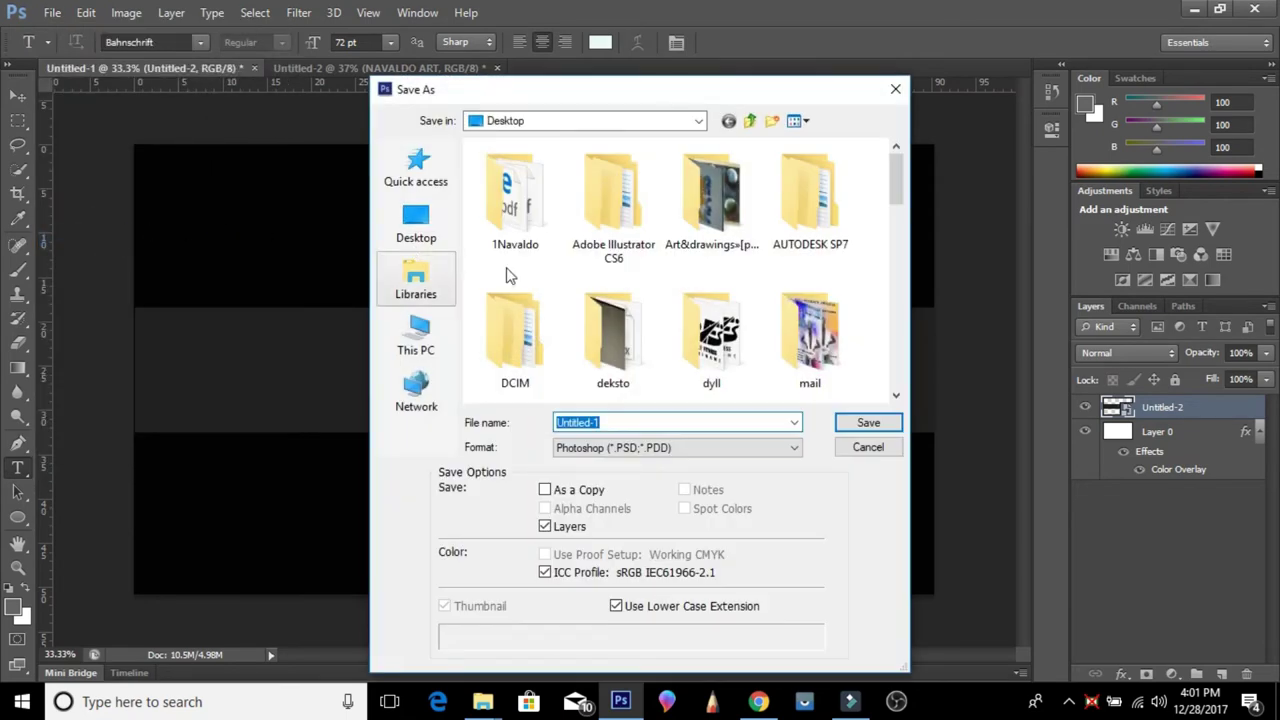
click(760, 447)
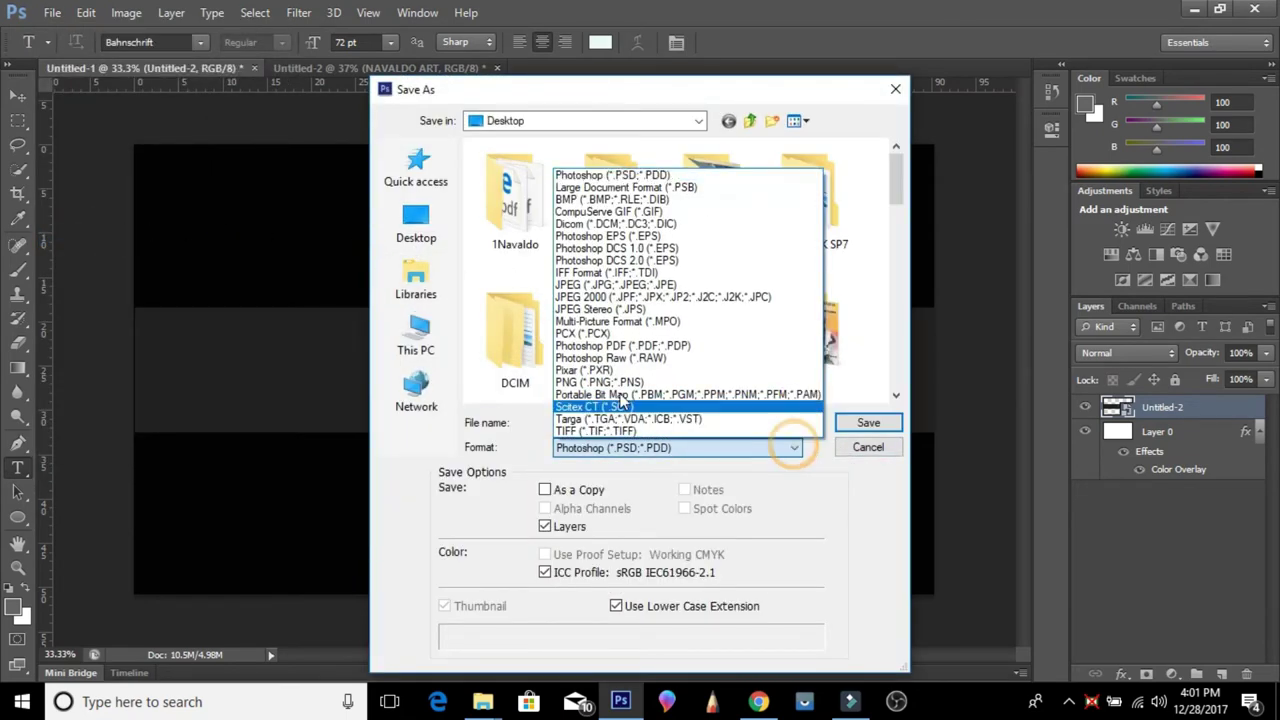
click(582, 285)
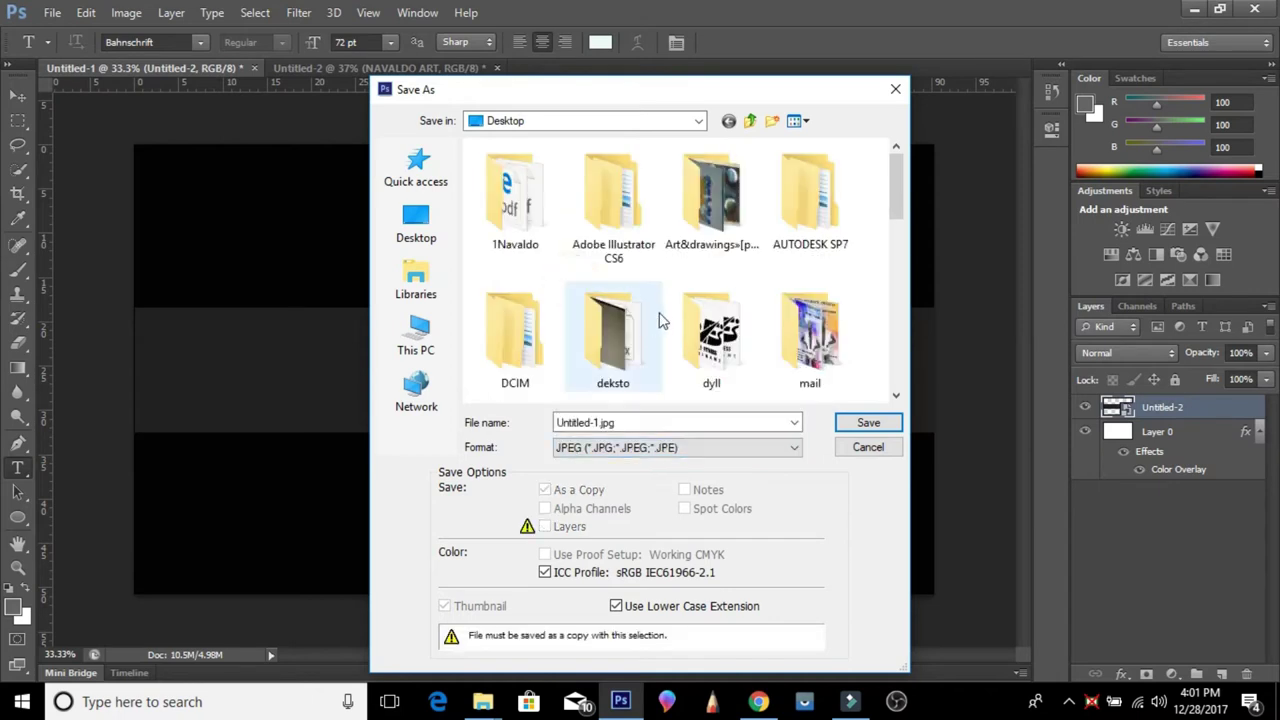
click(857, 424)
click(592, 282)
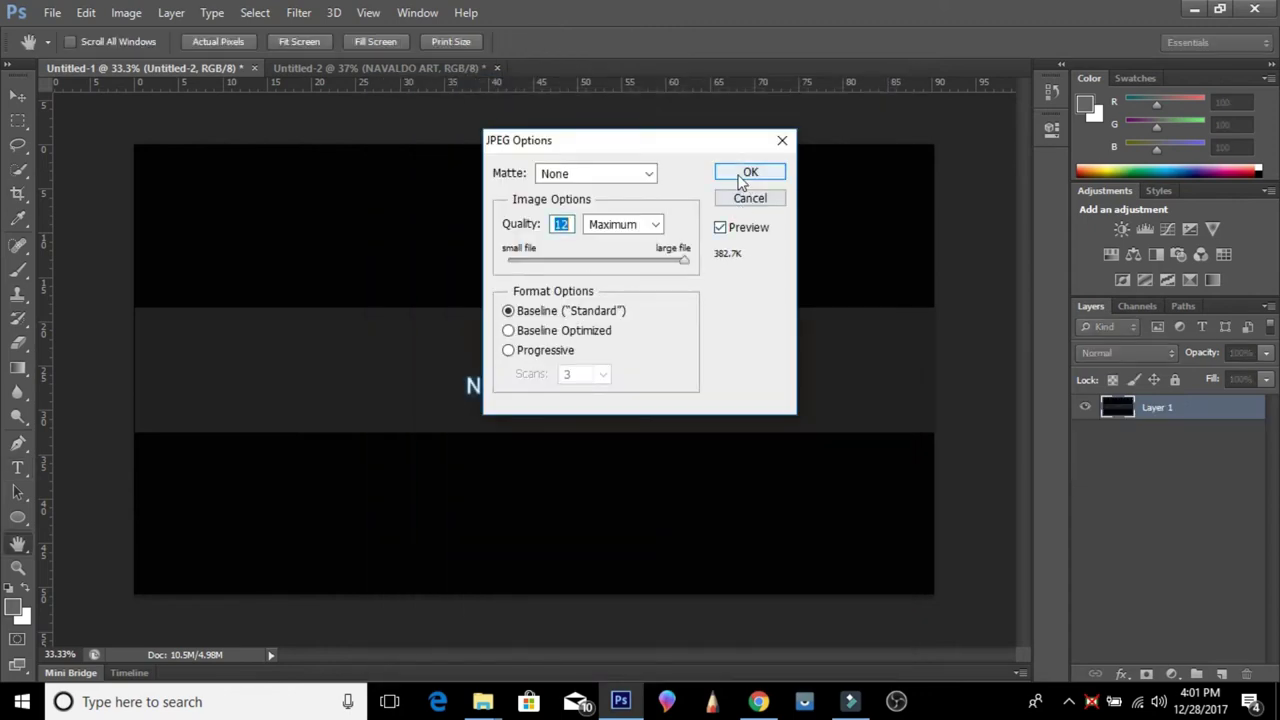
click(742, 176)
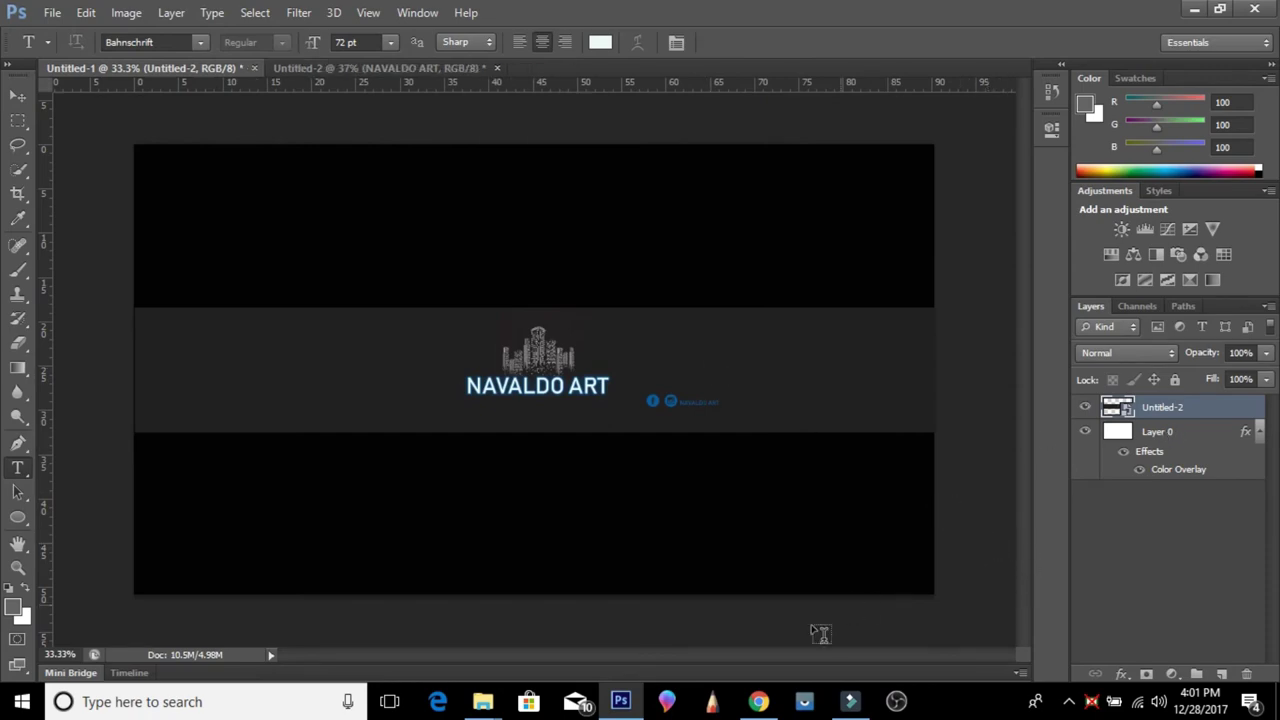
click(758, 701)
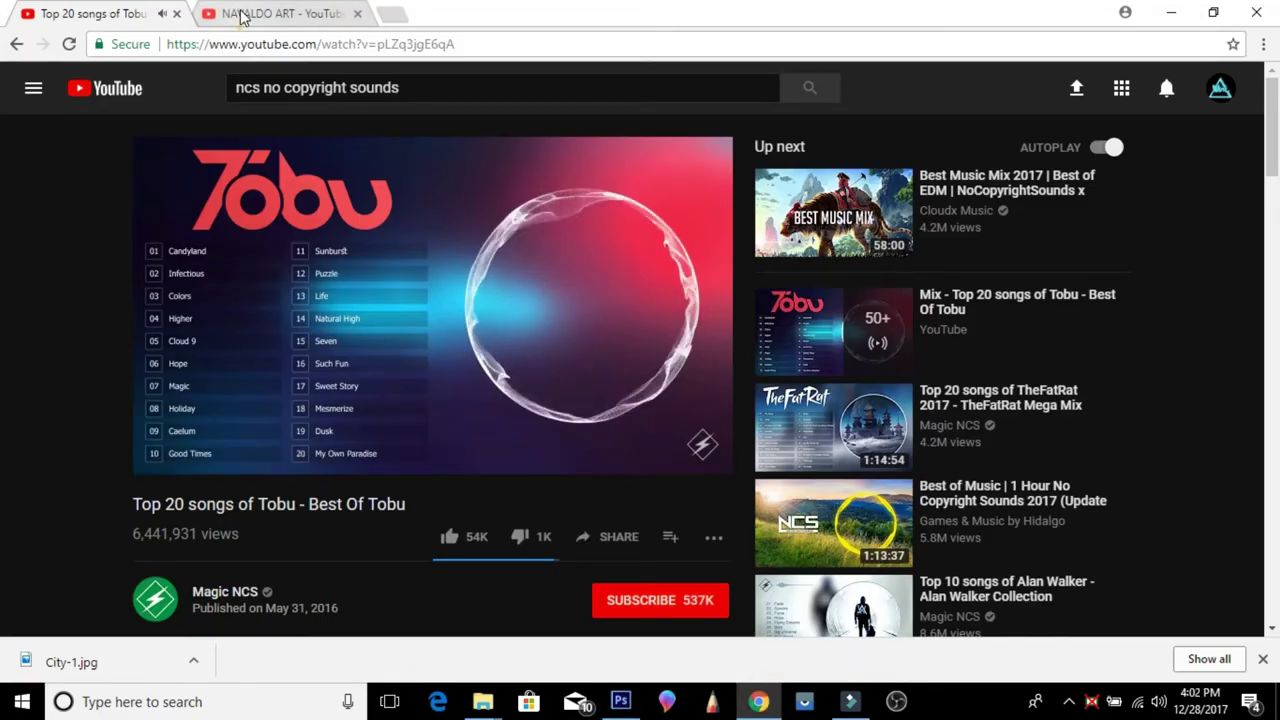
- On the NAVALDO ART channel page, begin uploading new channel art from the computer
click(240, 14)
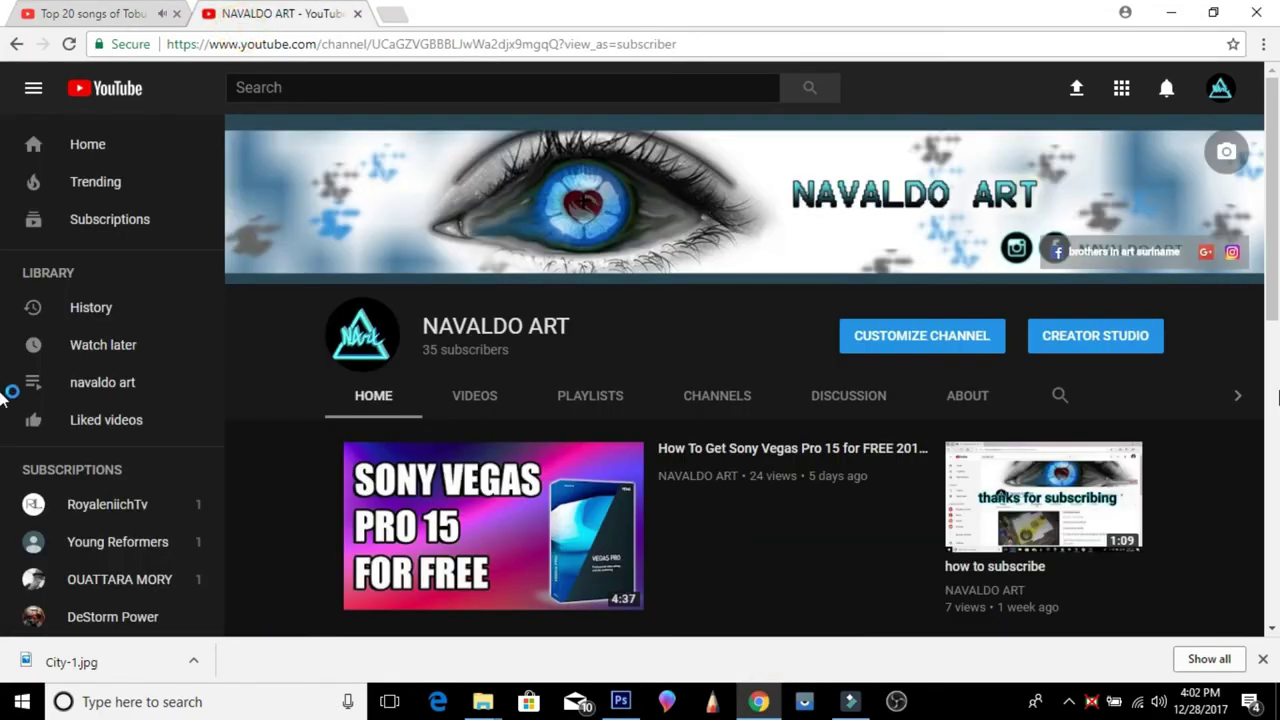
click(1226, 152)
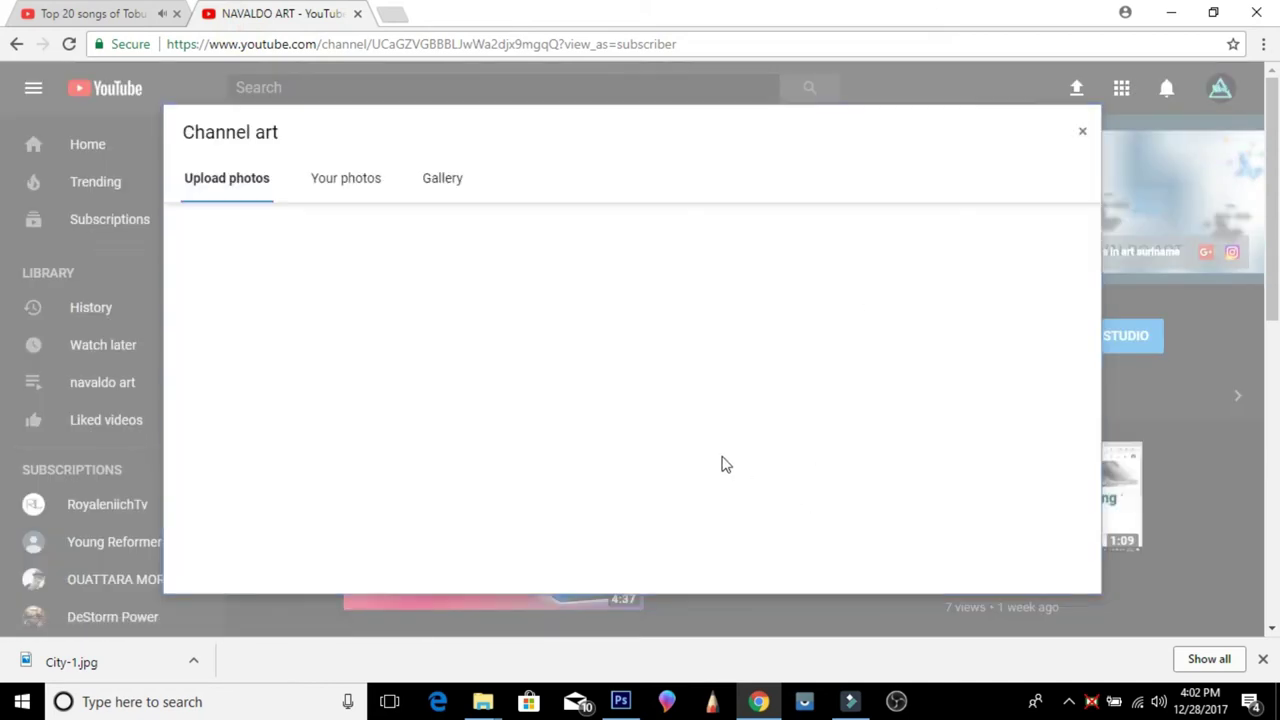
click(632, 398)
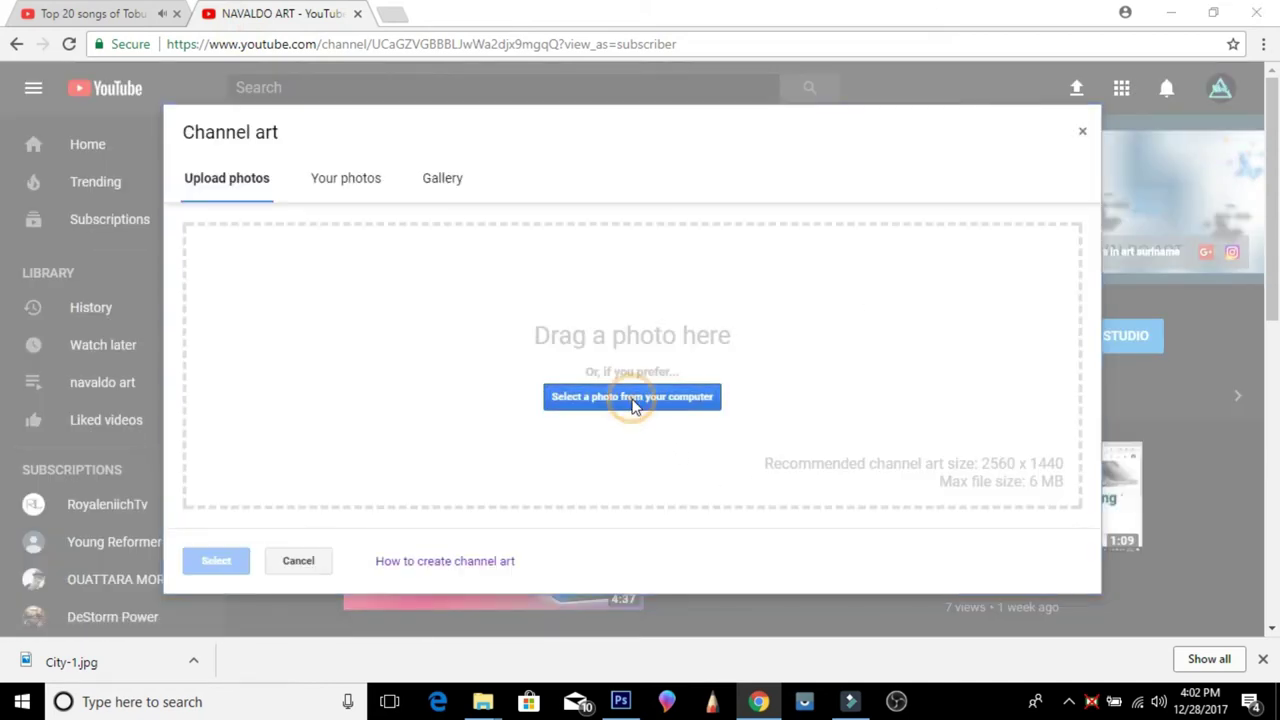
scroll(400, 300, down, 2)
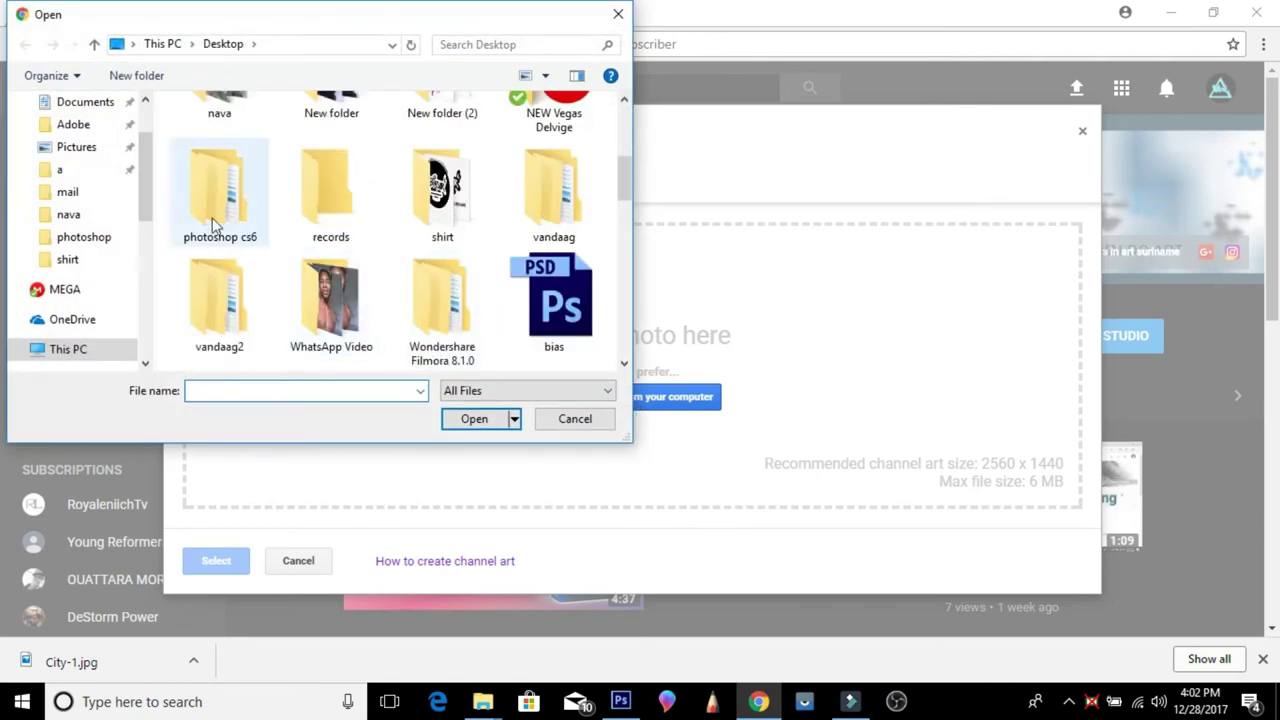
scroll(70, 150, up, 3)
- Upload Untitled-1.jpg from the Desktop as the channel art
click(66, 139)
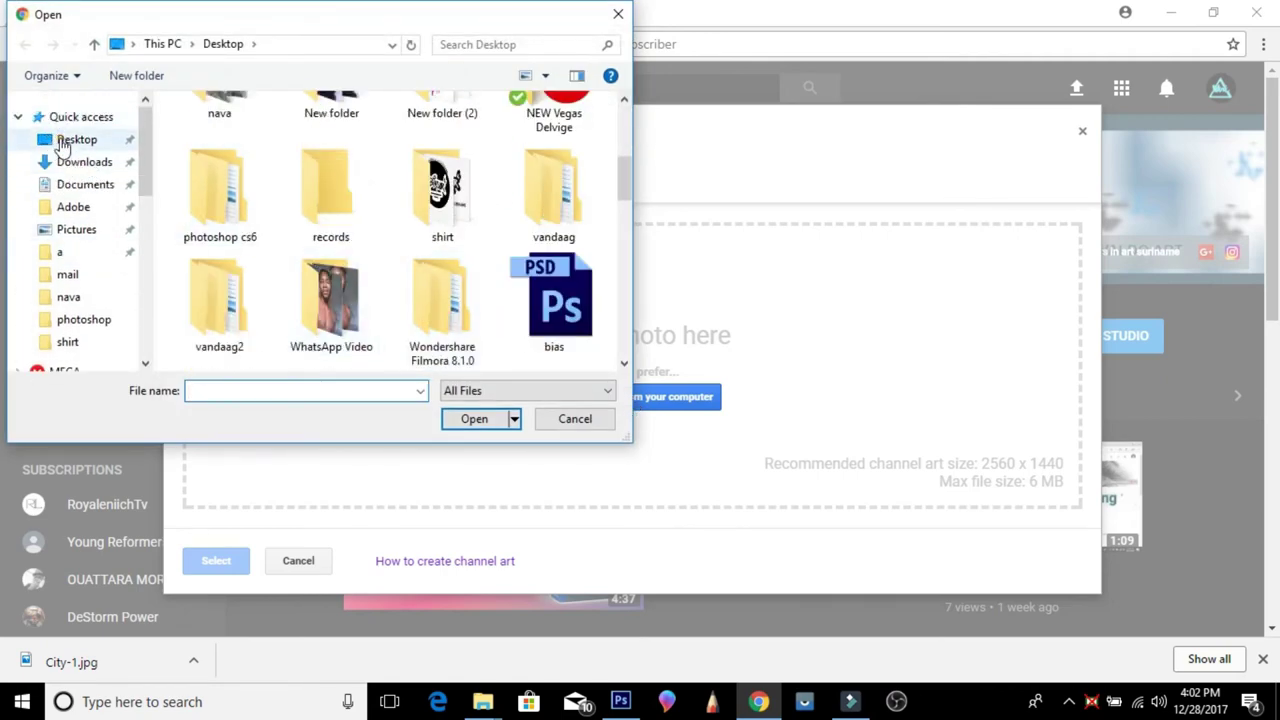
scroll(548, 295, down, 2)
scroll(548, 295, down, 3)
scroll(548, 295, down, 3)
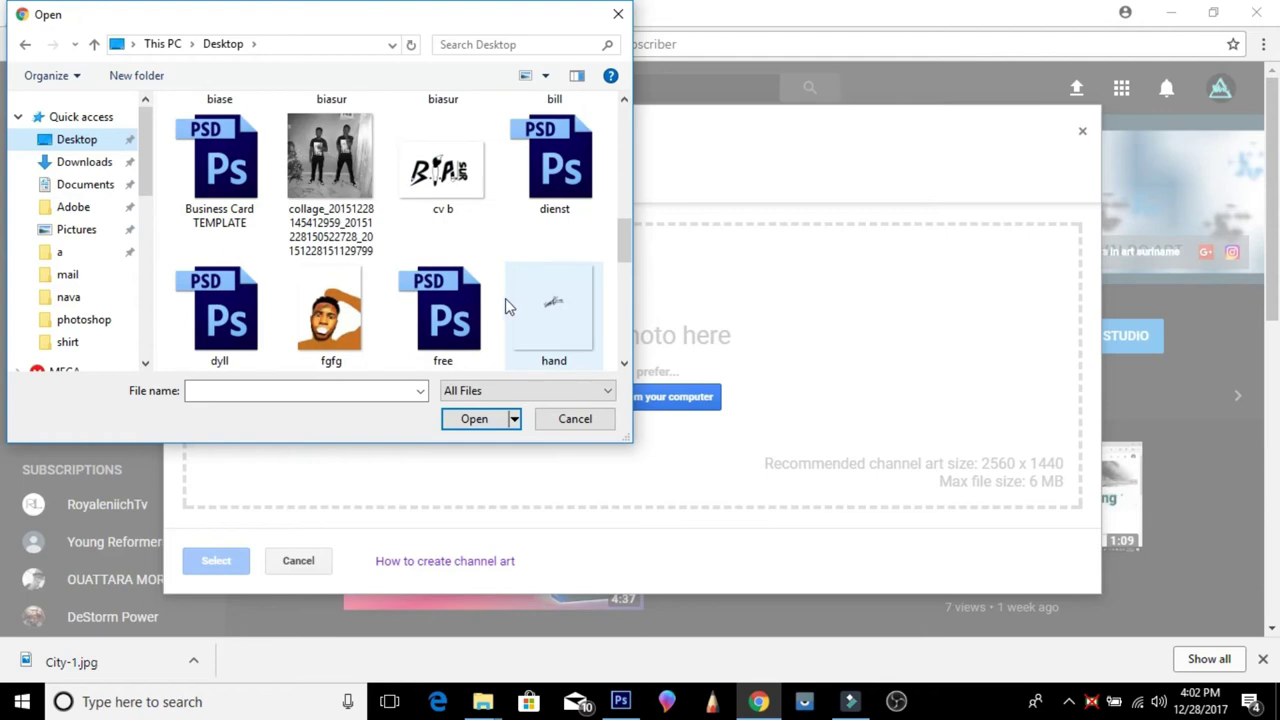
scroll(509, 300, down, 3)
scroll(506, 306, down, 3)
click(215, 325)
click(474, 418)
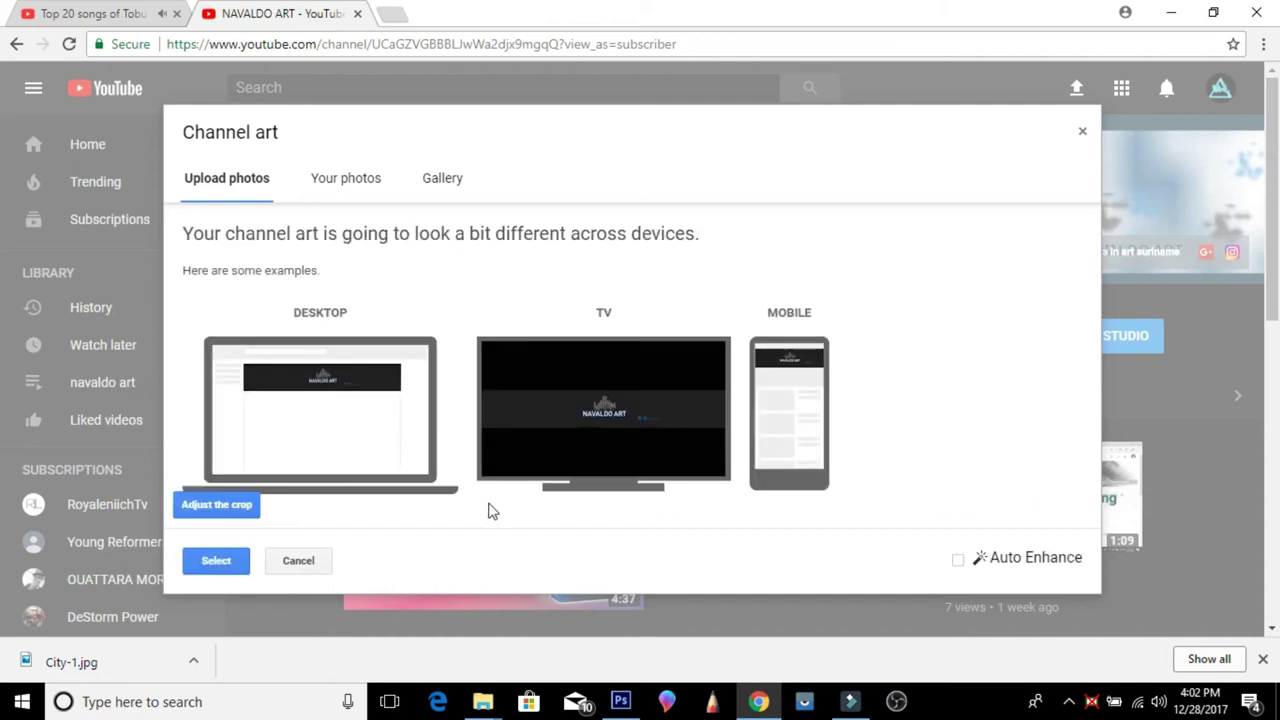
- Check the crop in the device preview, confirm the channel art, and return to the Tobu video
click(226, 508)
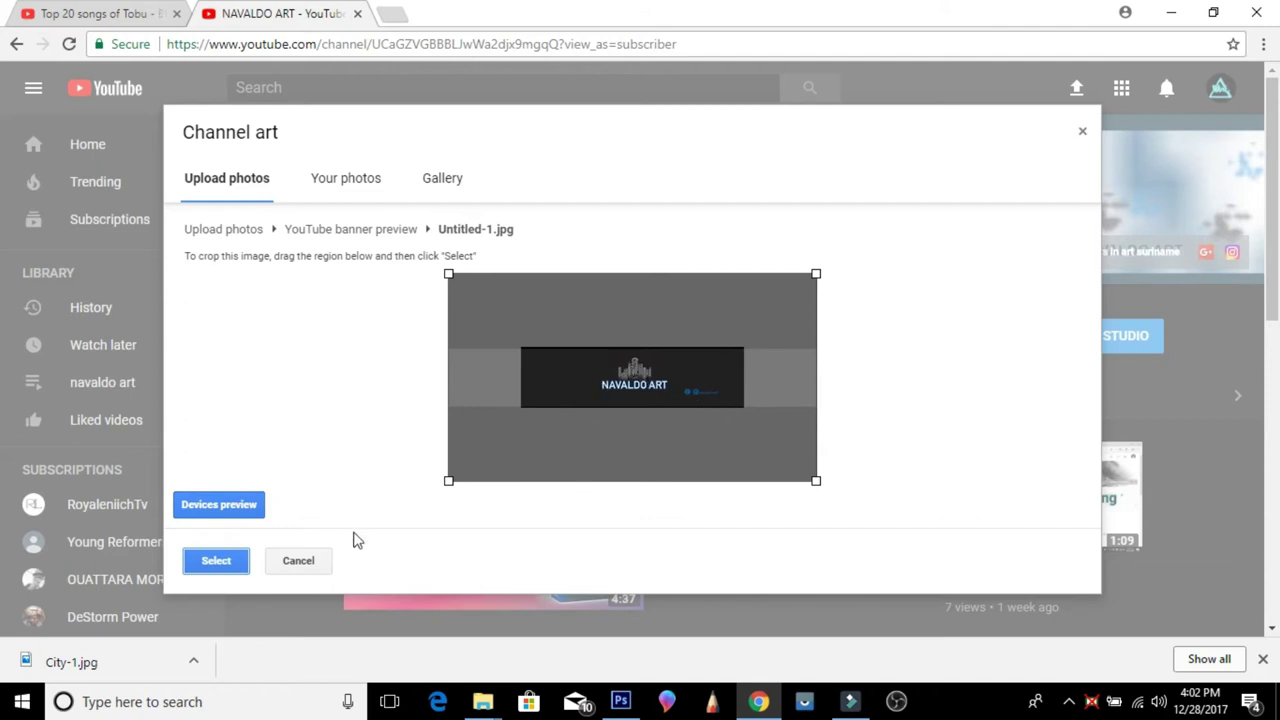
click(222, 507)
click(217, 562)
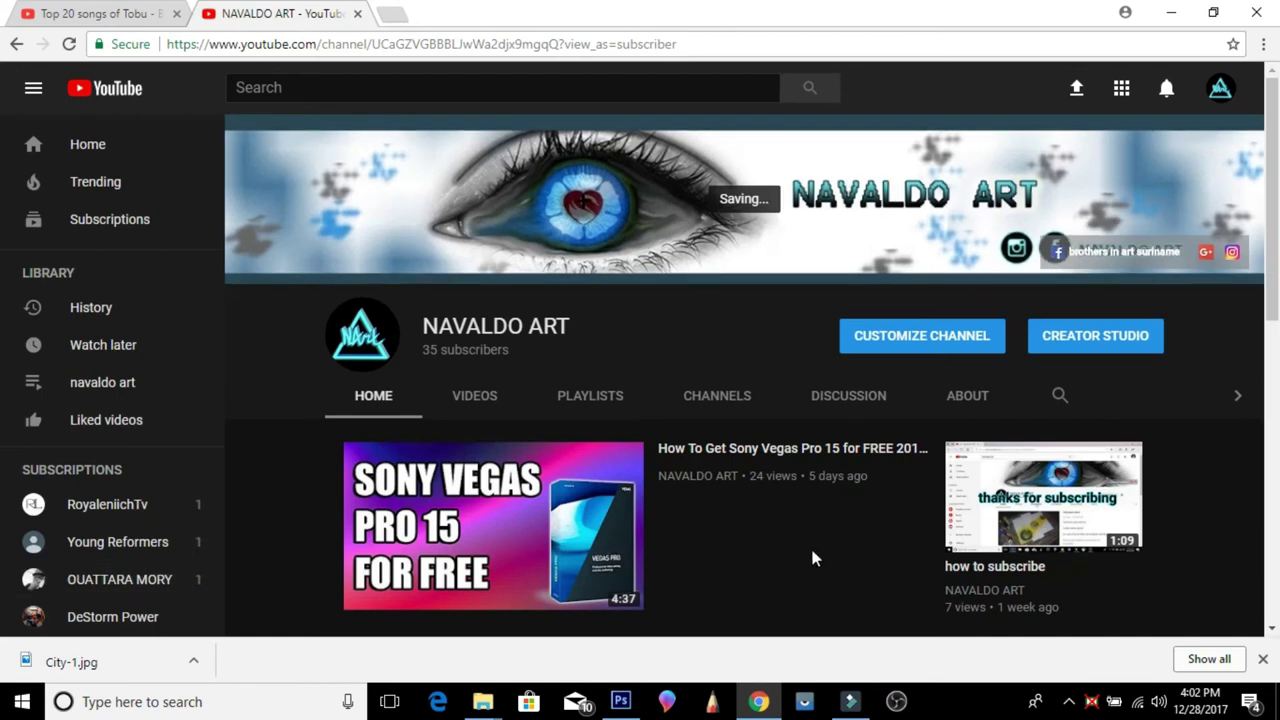
click(90, 14)
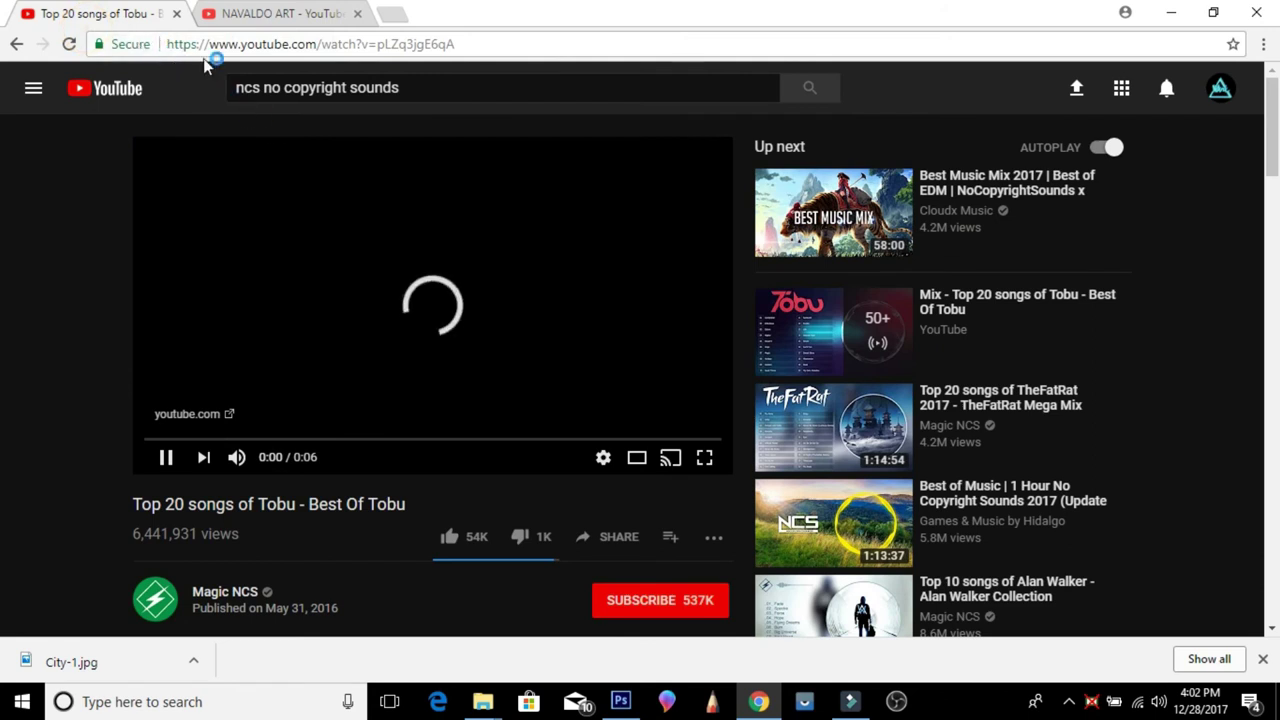
- Reload the NAVALDO ART channel page, then seek the Tobu video to 28:27
click(240, 14)
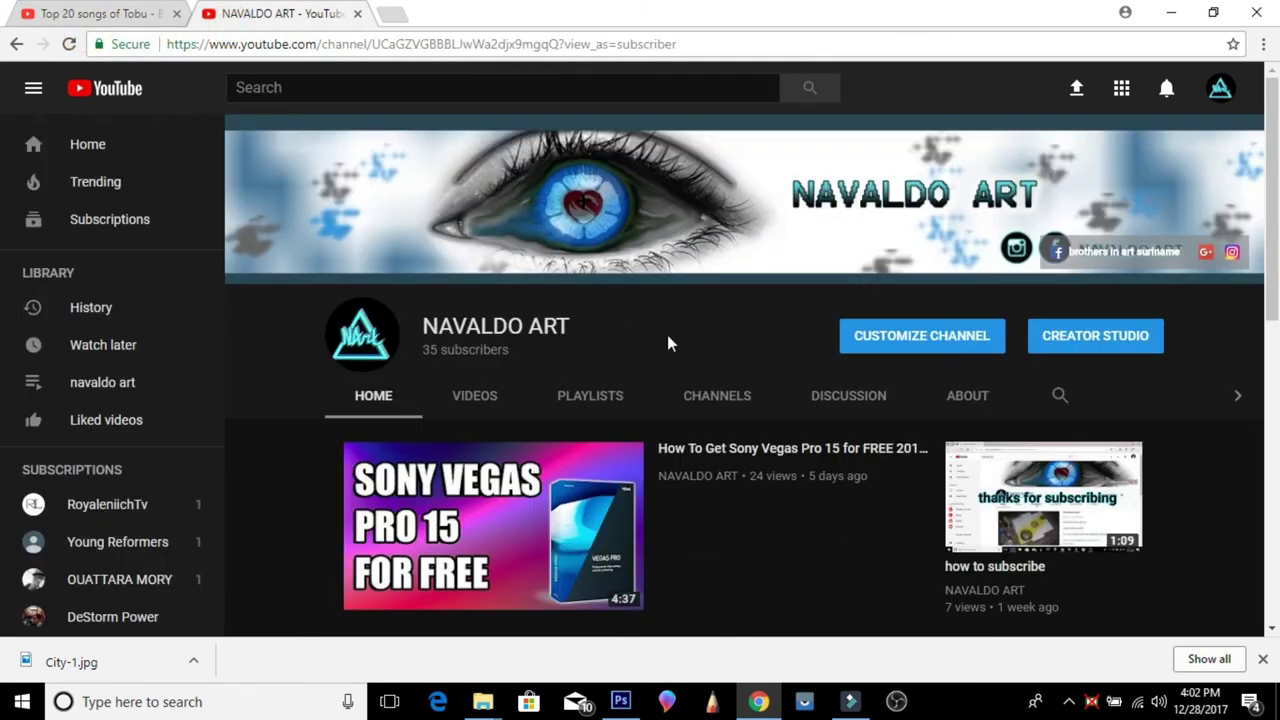
click(72, 47)
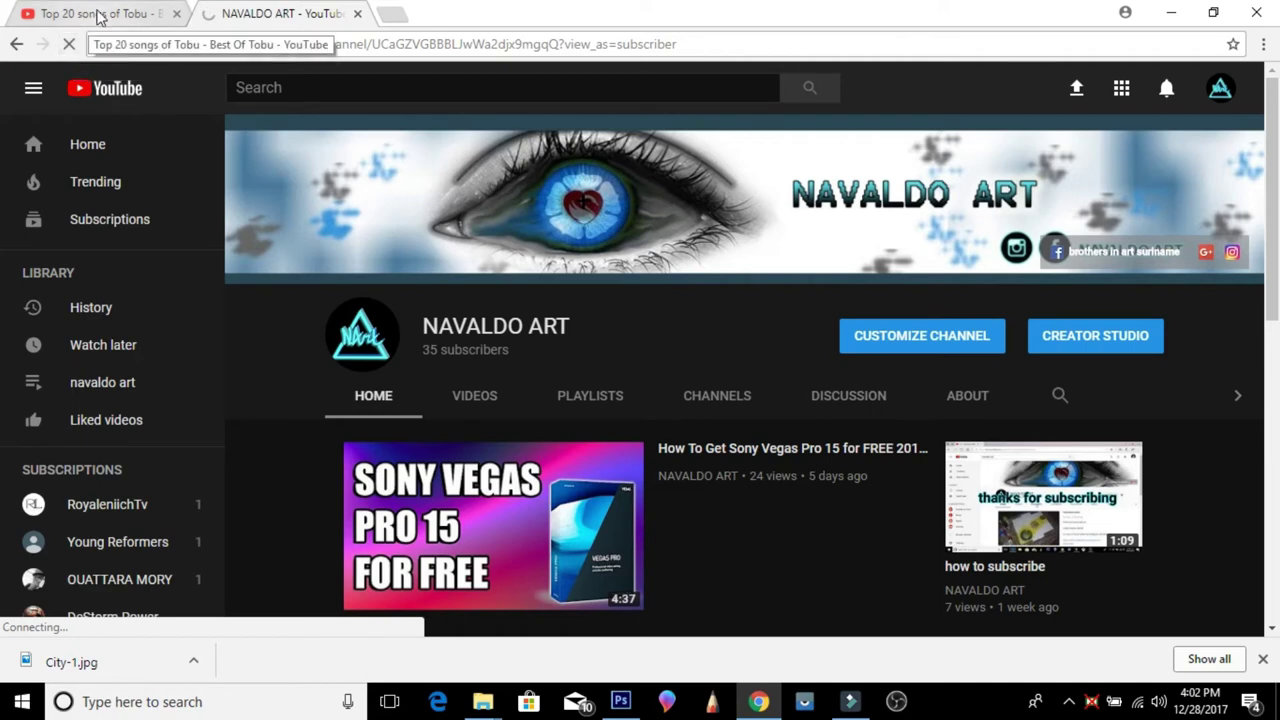
click(100, 16)
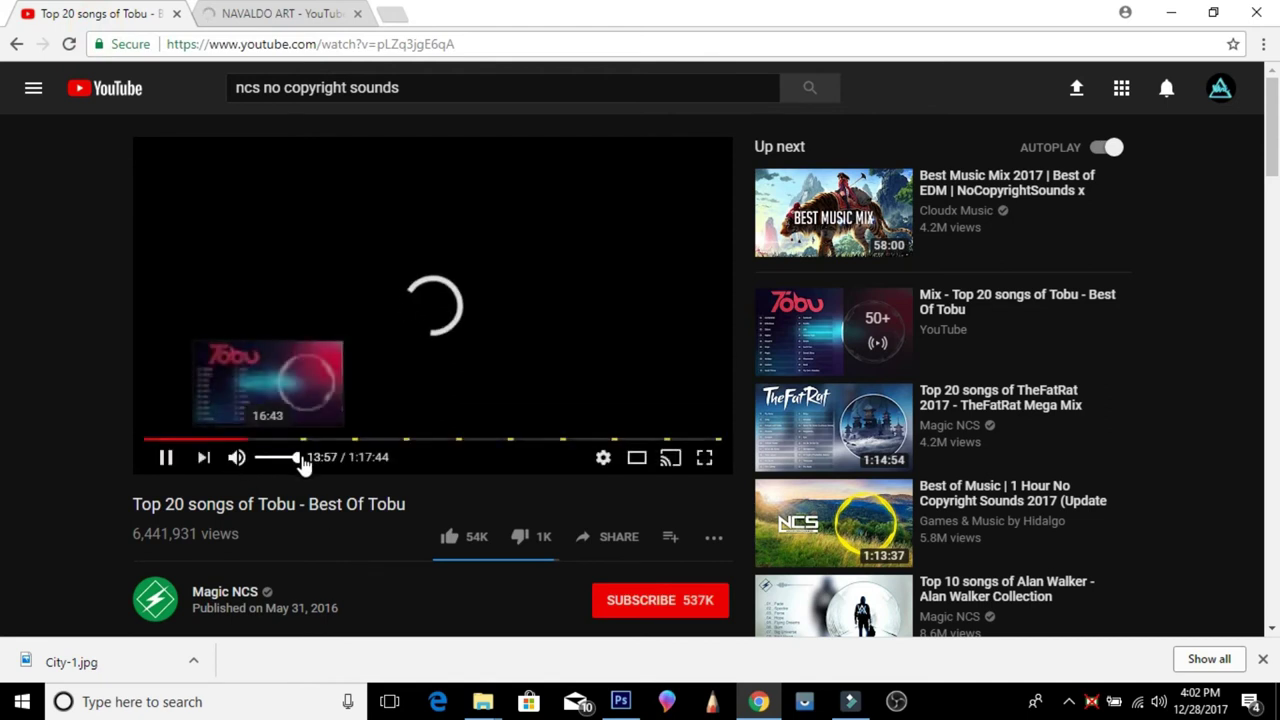
click(355, 439)
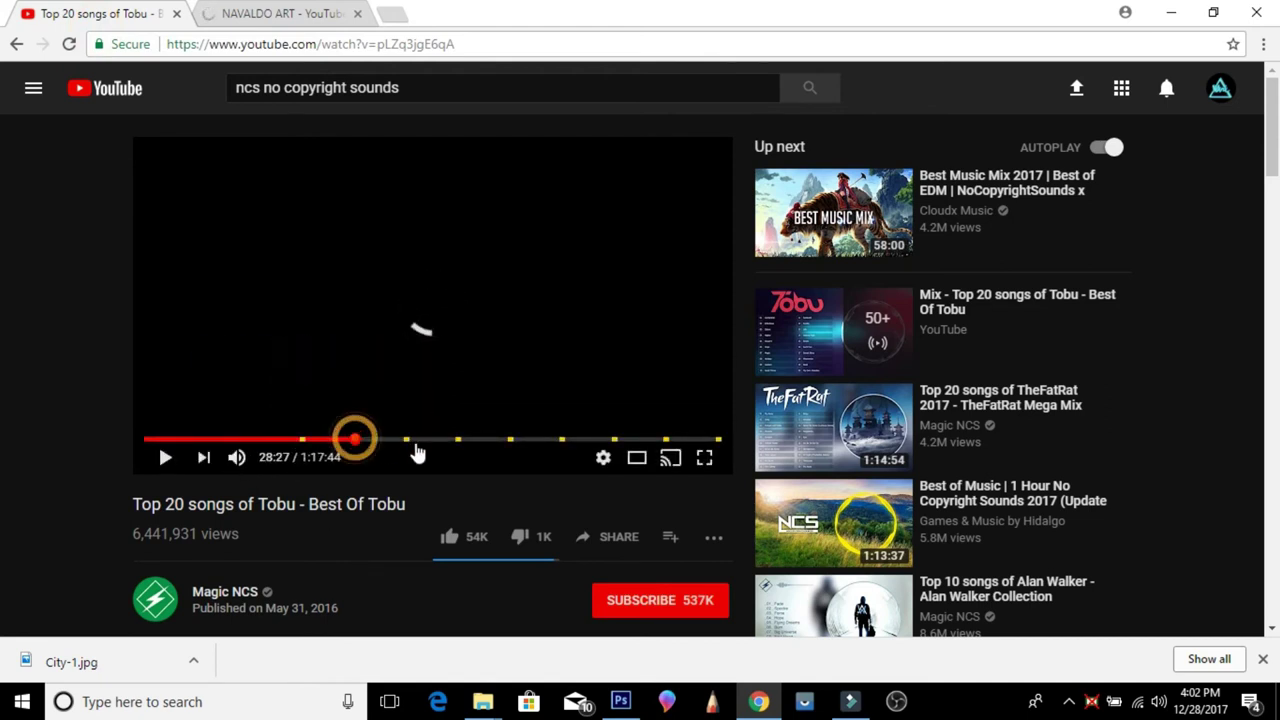
- Set the Tobu video quality to 144p and reload the NAVALDO ART channel page
click(603, 458)
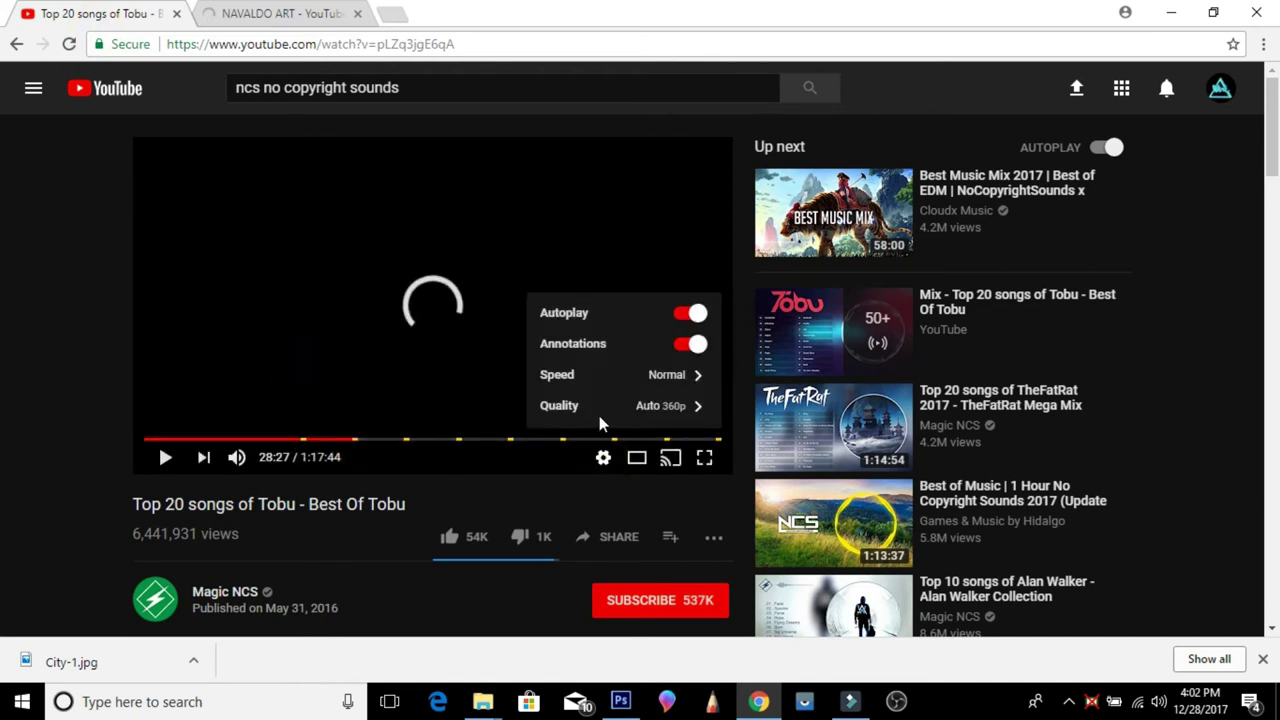
click(685, 415)
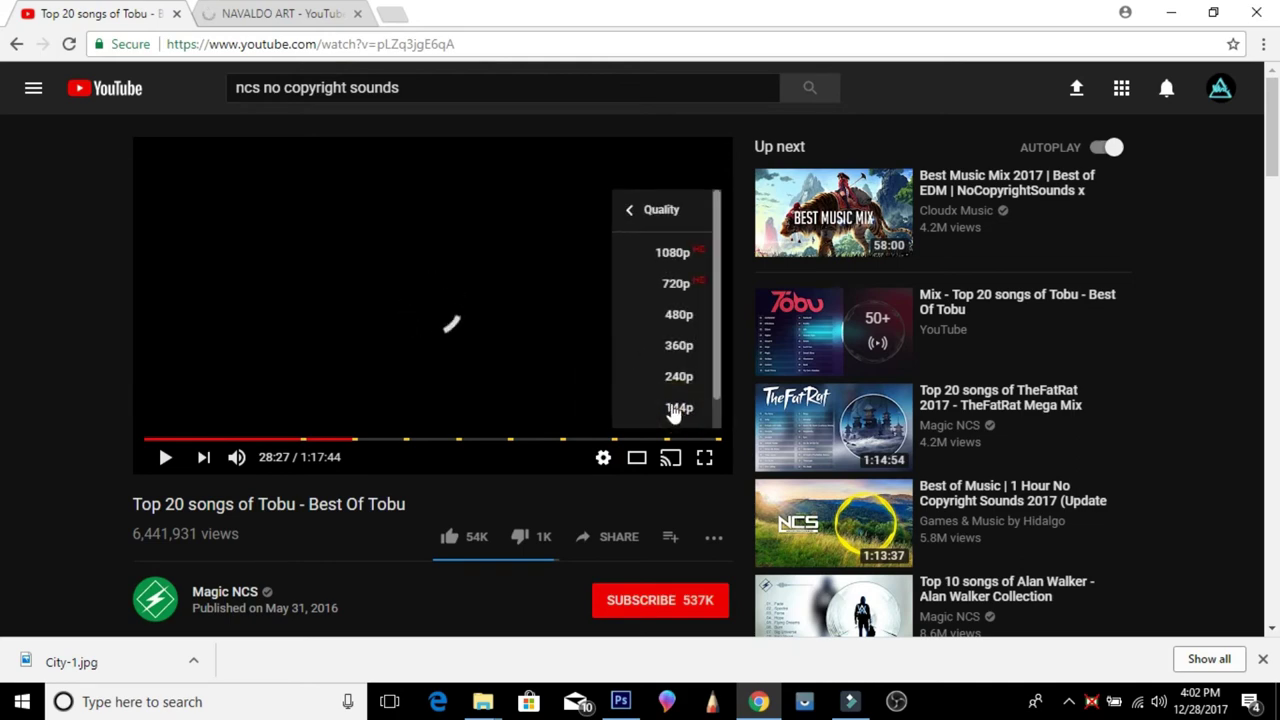
click(688, 407)
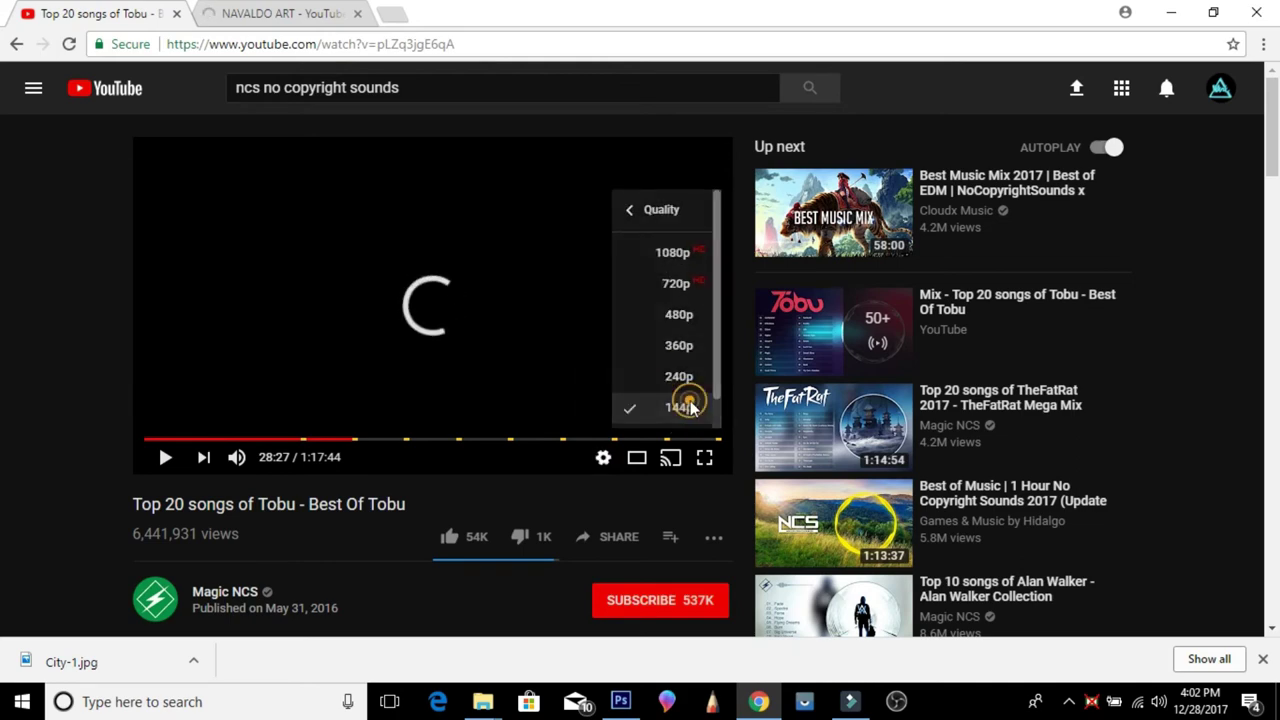
click(268, 20)
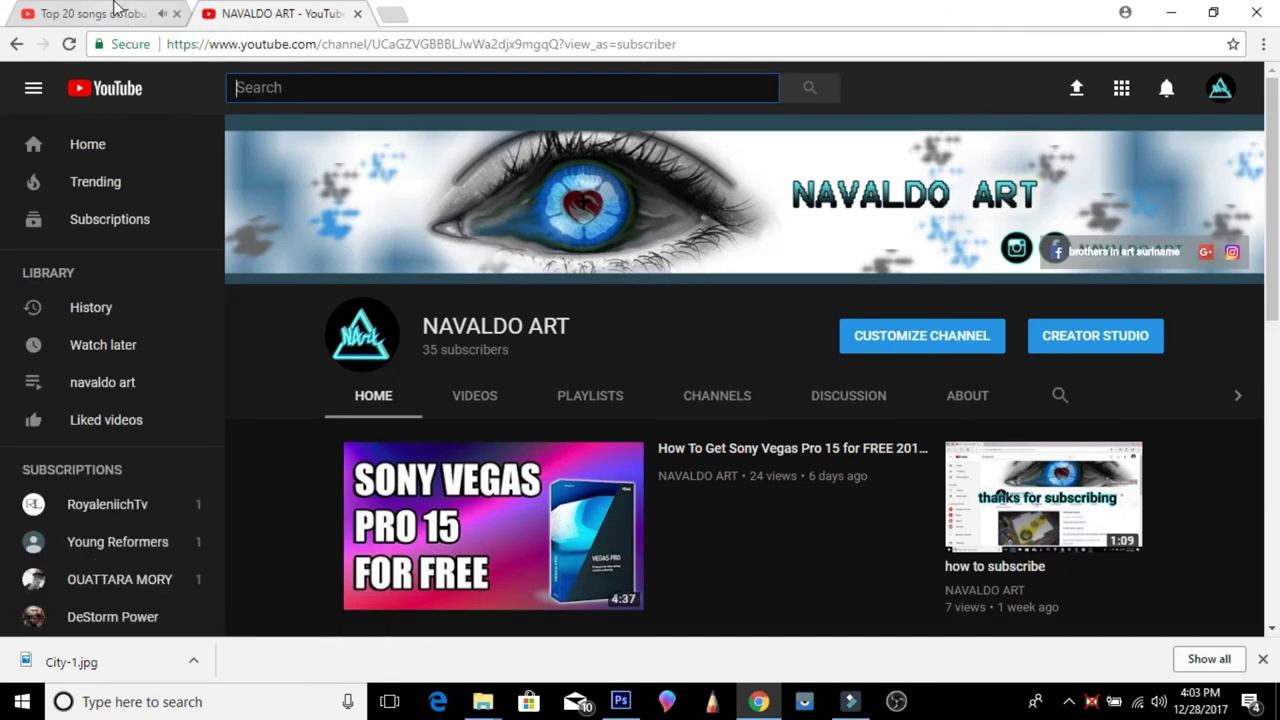
click(69, 44)
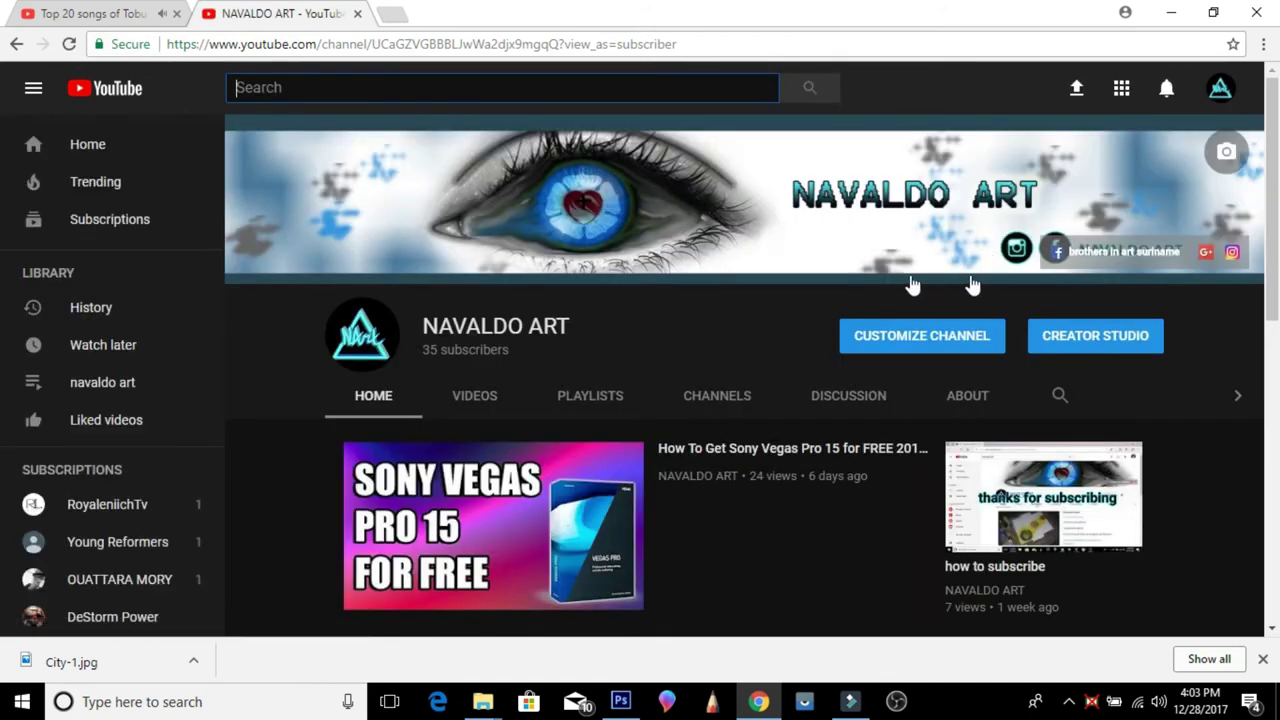
- Start changing the channel art and browse the computer for a banner image
click(1222, 150)
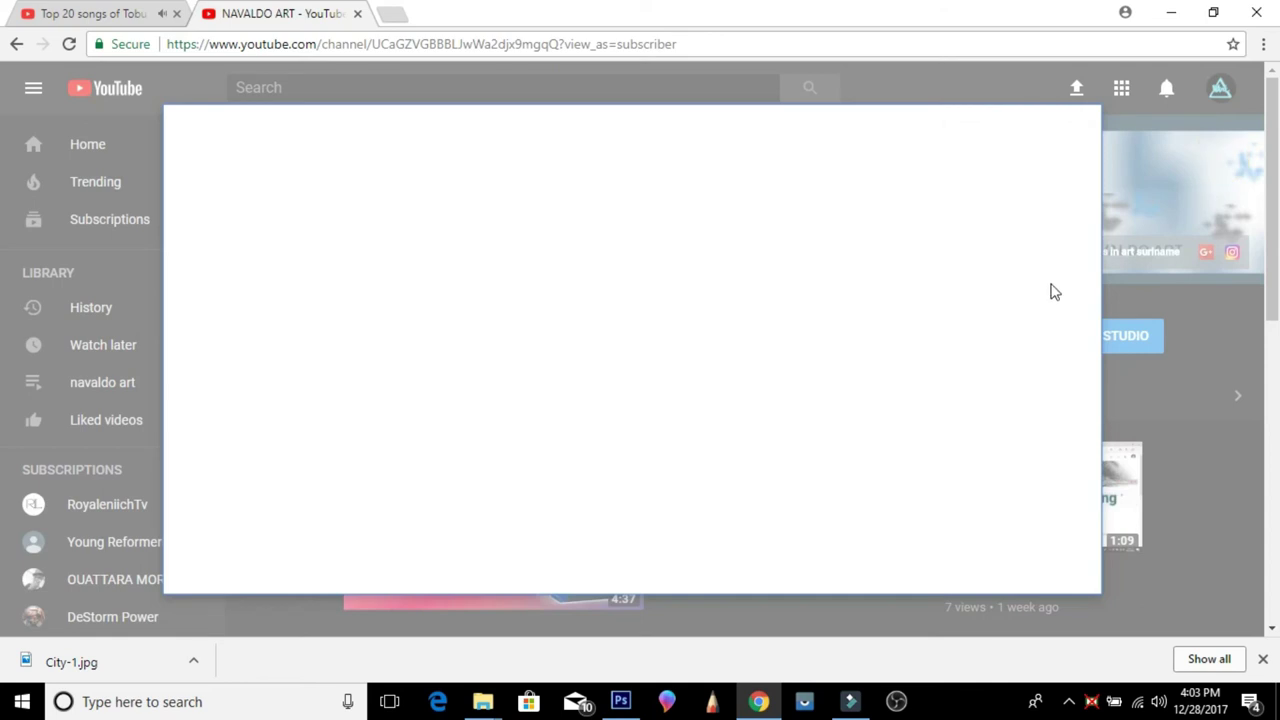
click(677, 400)
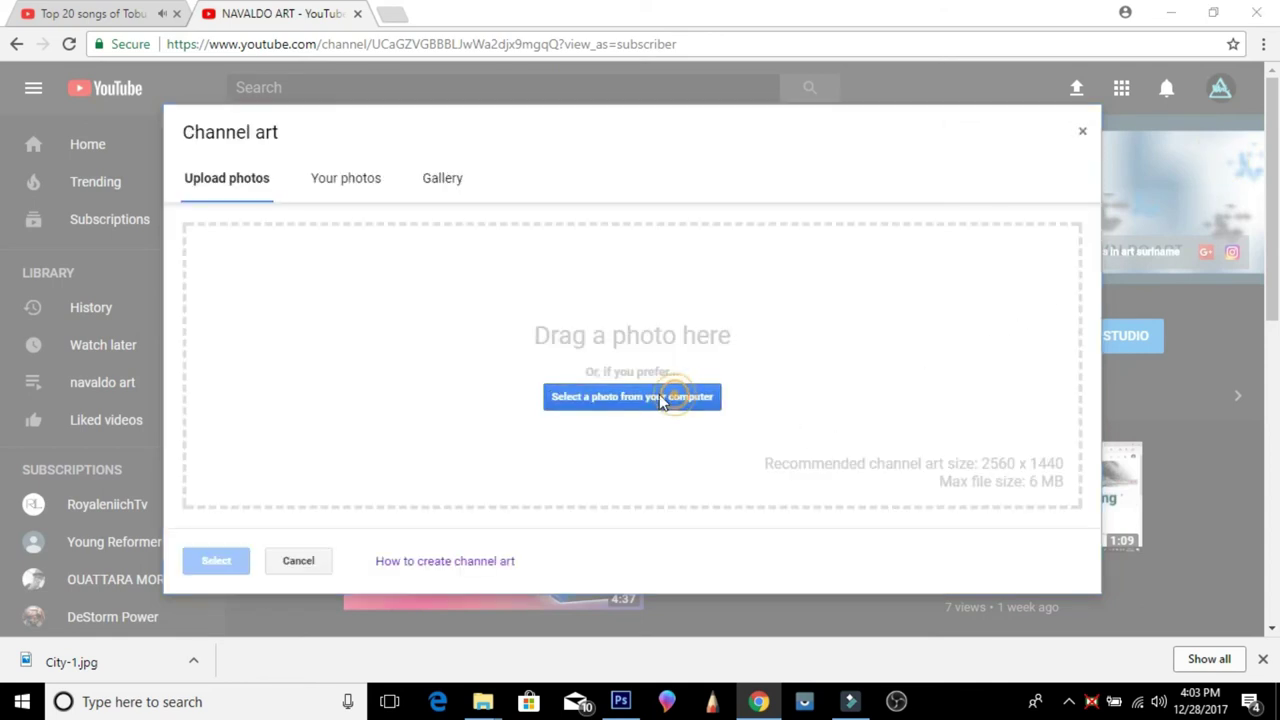
scroll(305, 285, down, 3)
scroll(305, 285, down, 3)
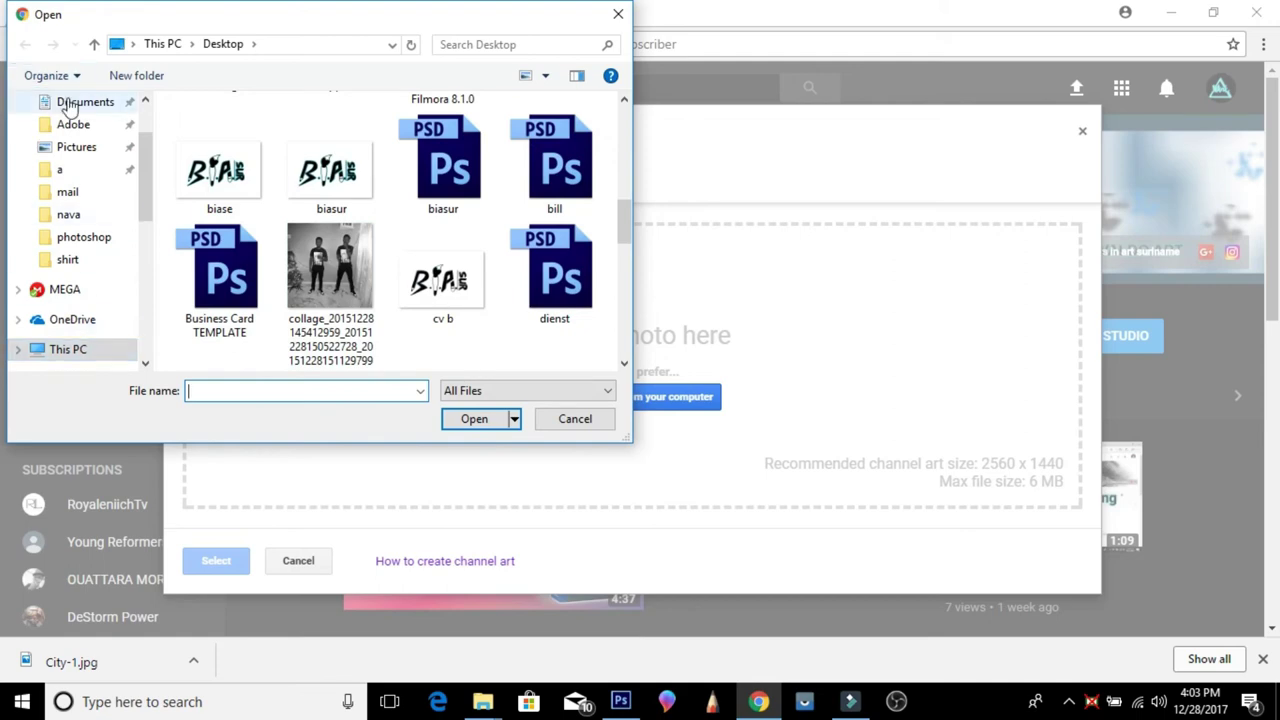
scroll(90, 130, up, 2)
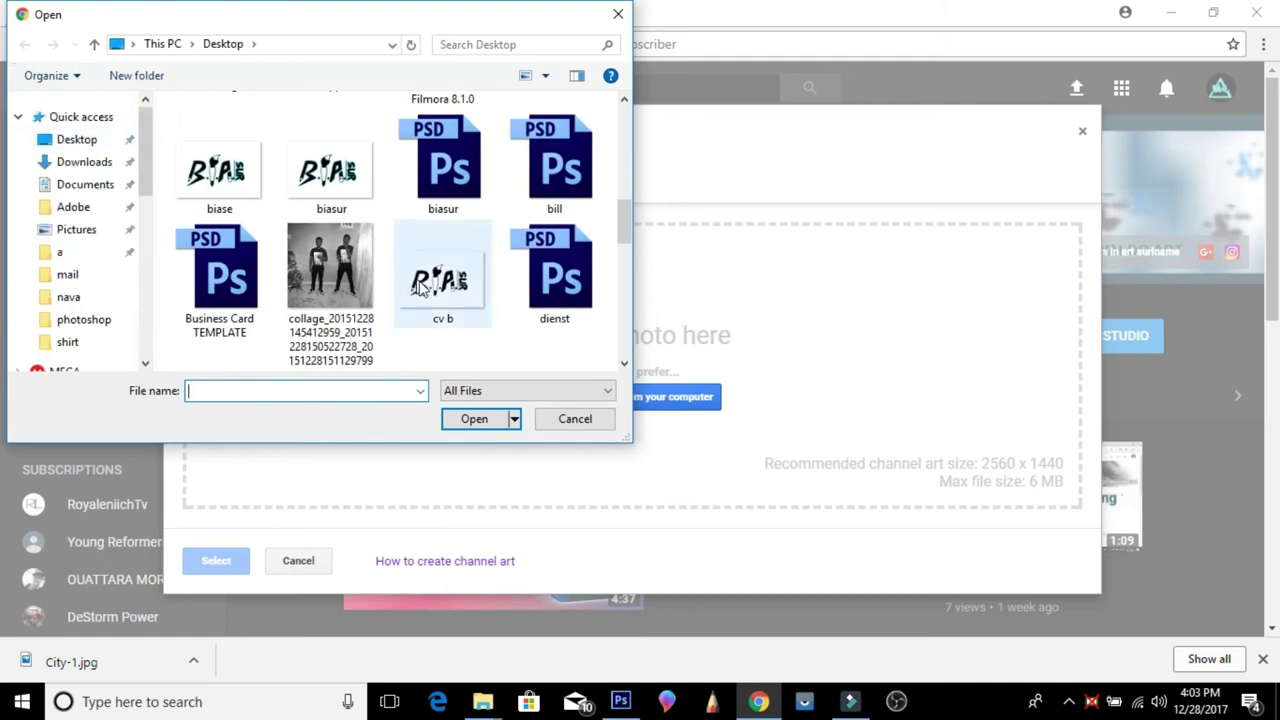
scroll(440, 280, down, 5)
scroll(310, 318, down, 2)
- Upload Untitled-1, adjust its crop, and apply it as the channel banner
click(228, 330)
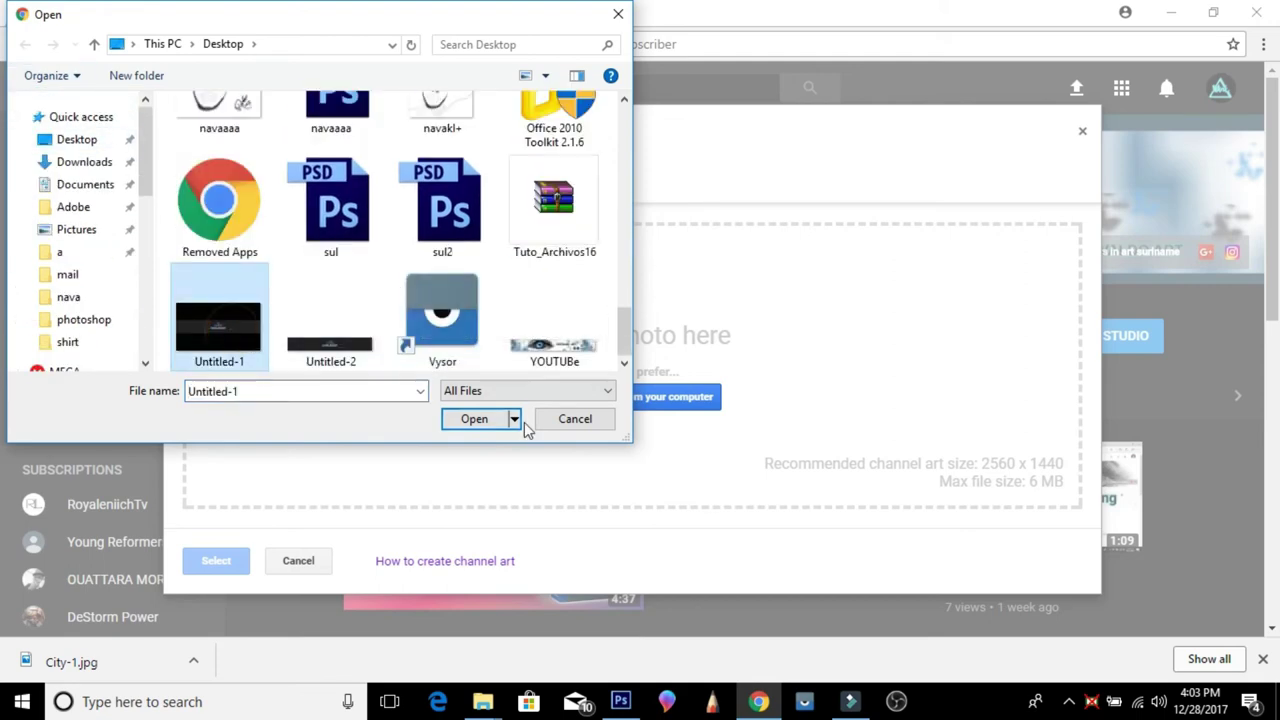
click(495, 420)
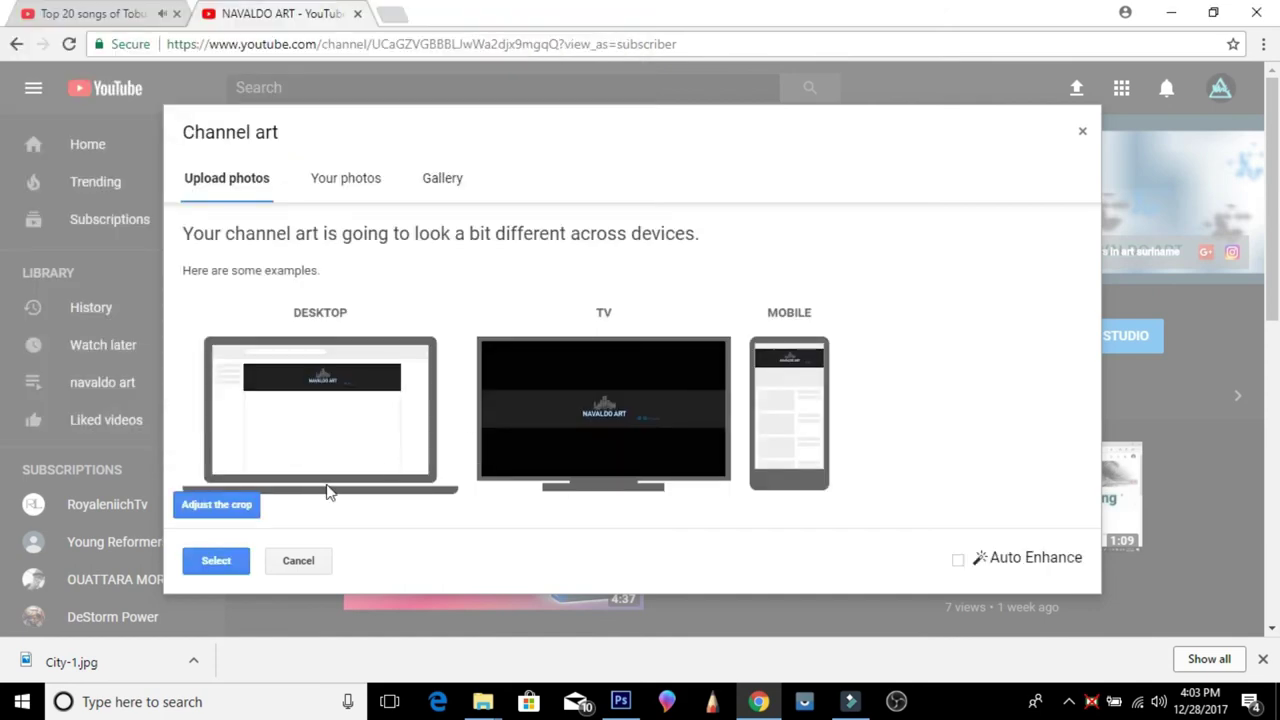
click(228, 509)
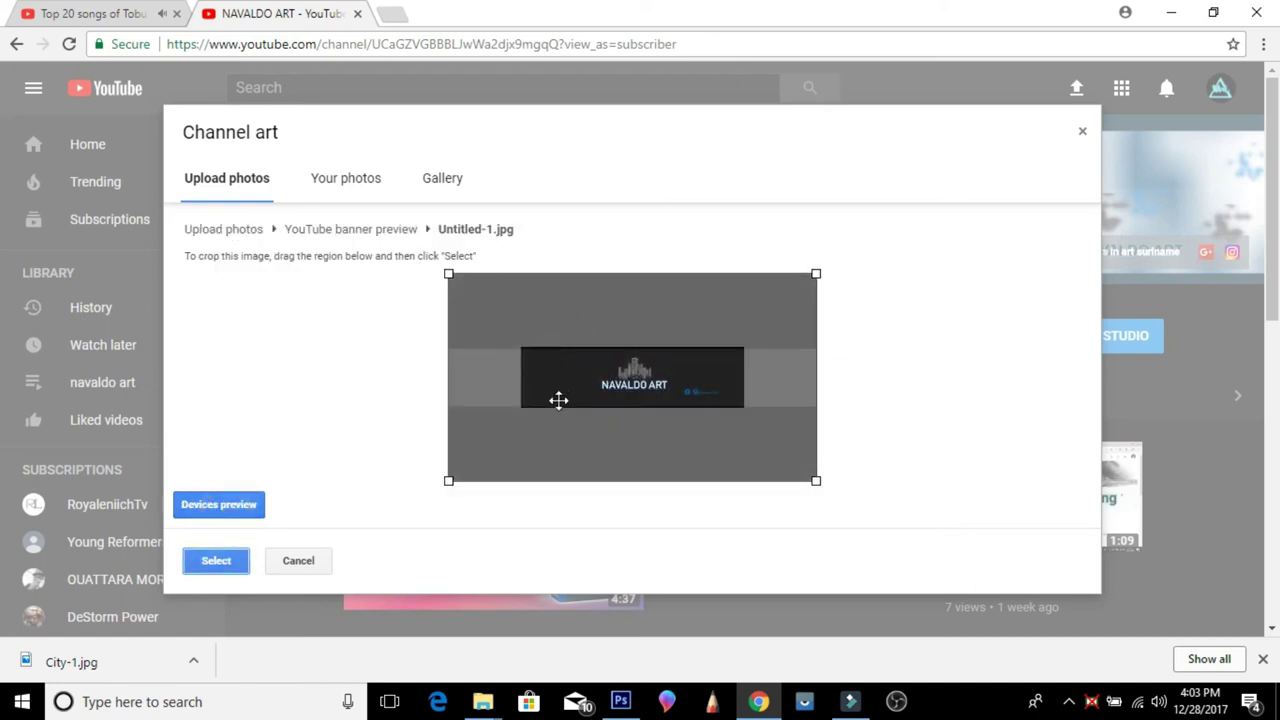
click(216, 561)
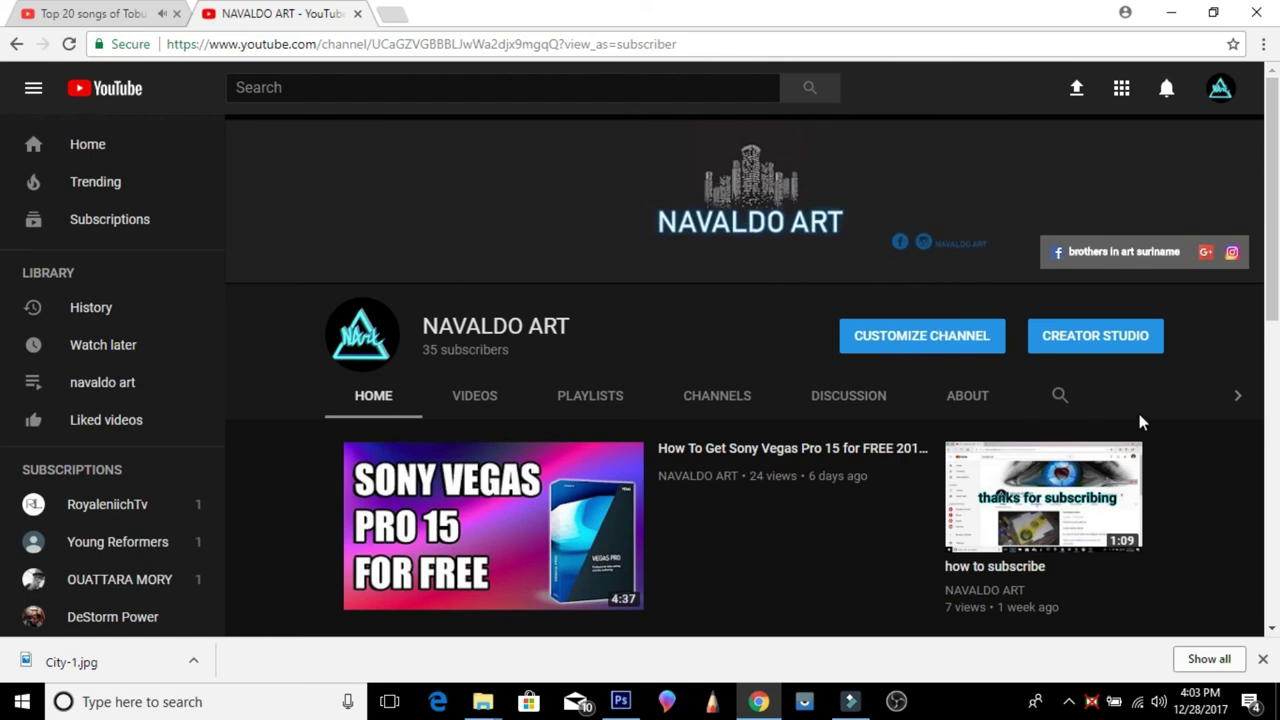
scroll(955, 370, down, 2)
scroll(900, 380, up, 2)
scroll(688, 421, down, 5)
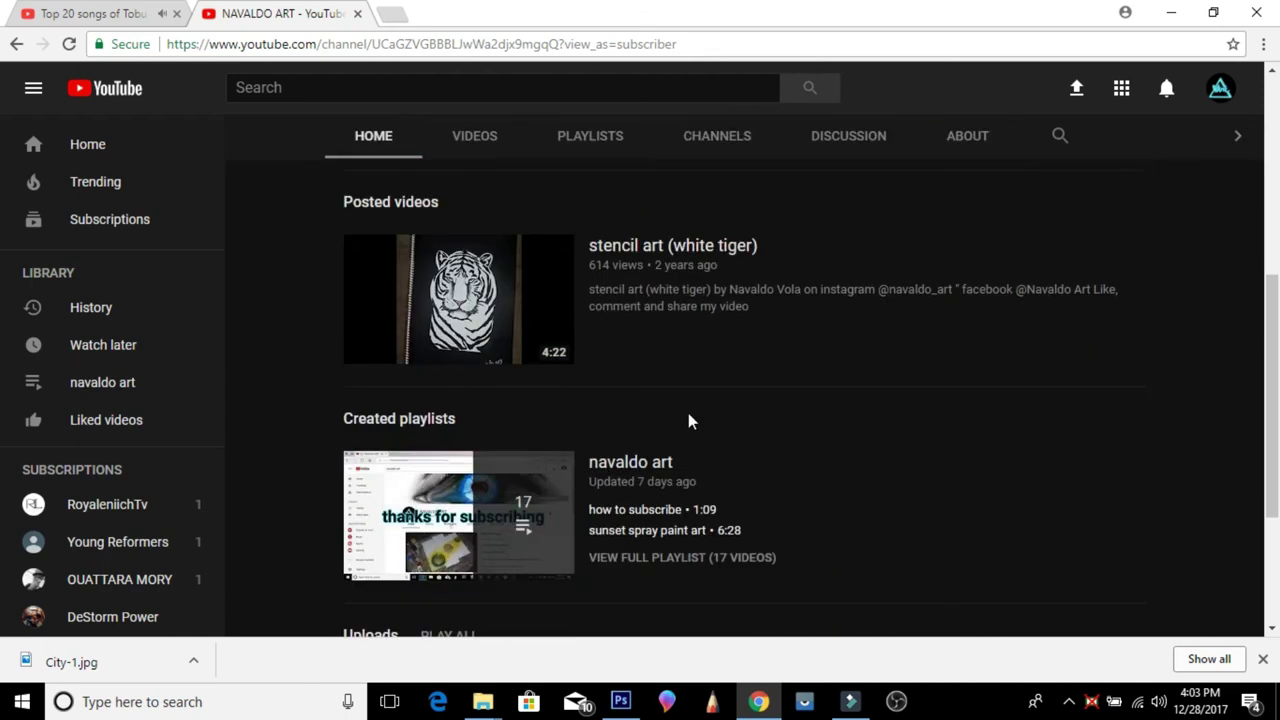
scroll(474, 350, up, 5)
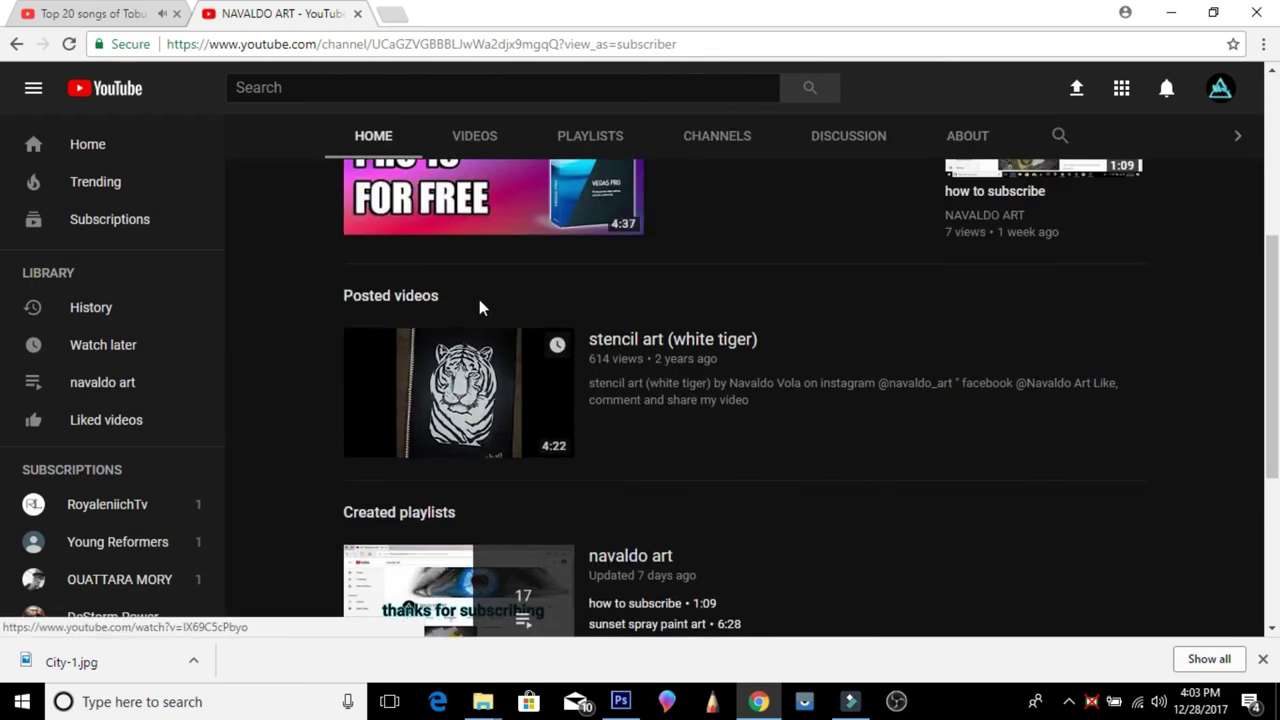